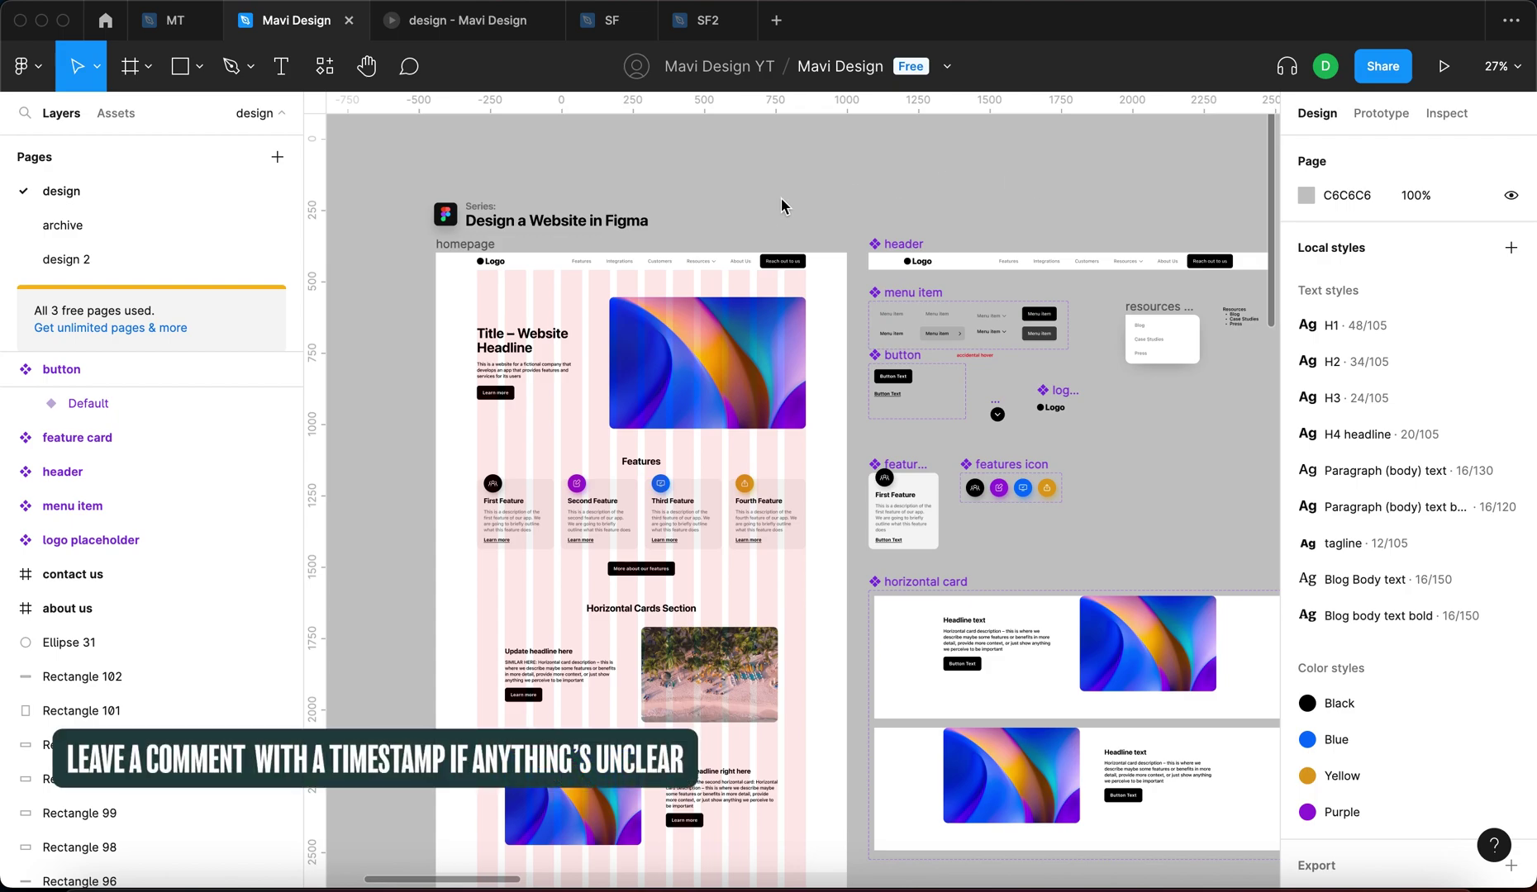
Step: Examine the main components beside the homepage frame, focusing on the button component set under the menu items
scroll(783, 206, down, 2)
scroll(783, 205, right, 2)
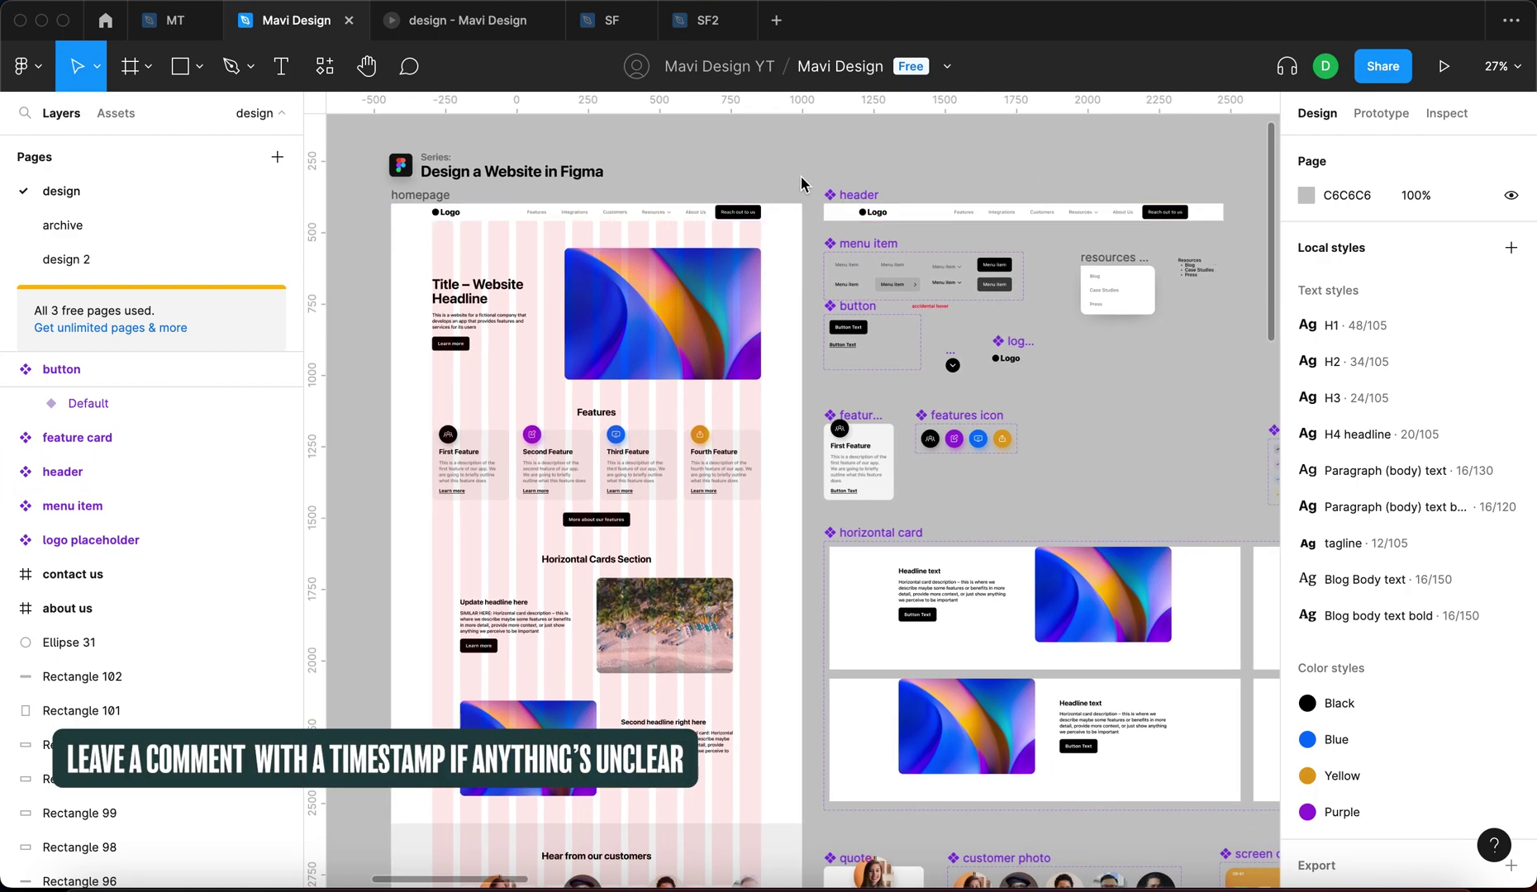
drag(803, 182, 1213, 505)
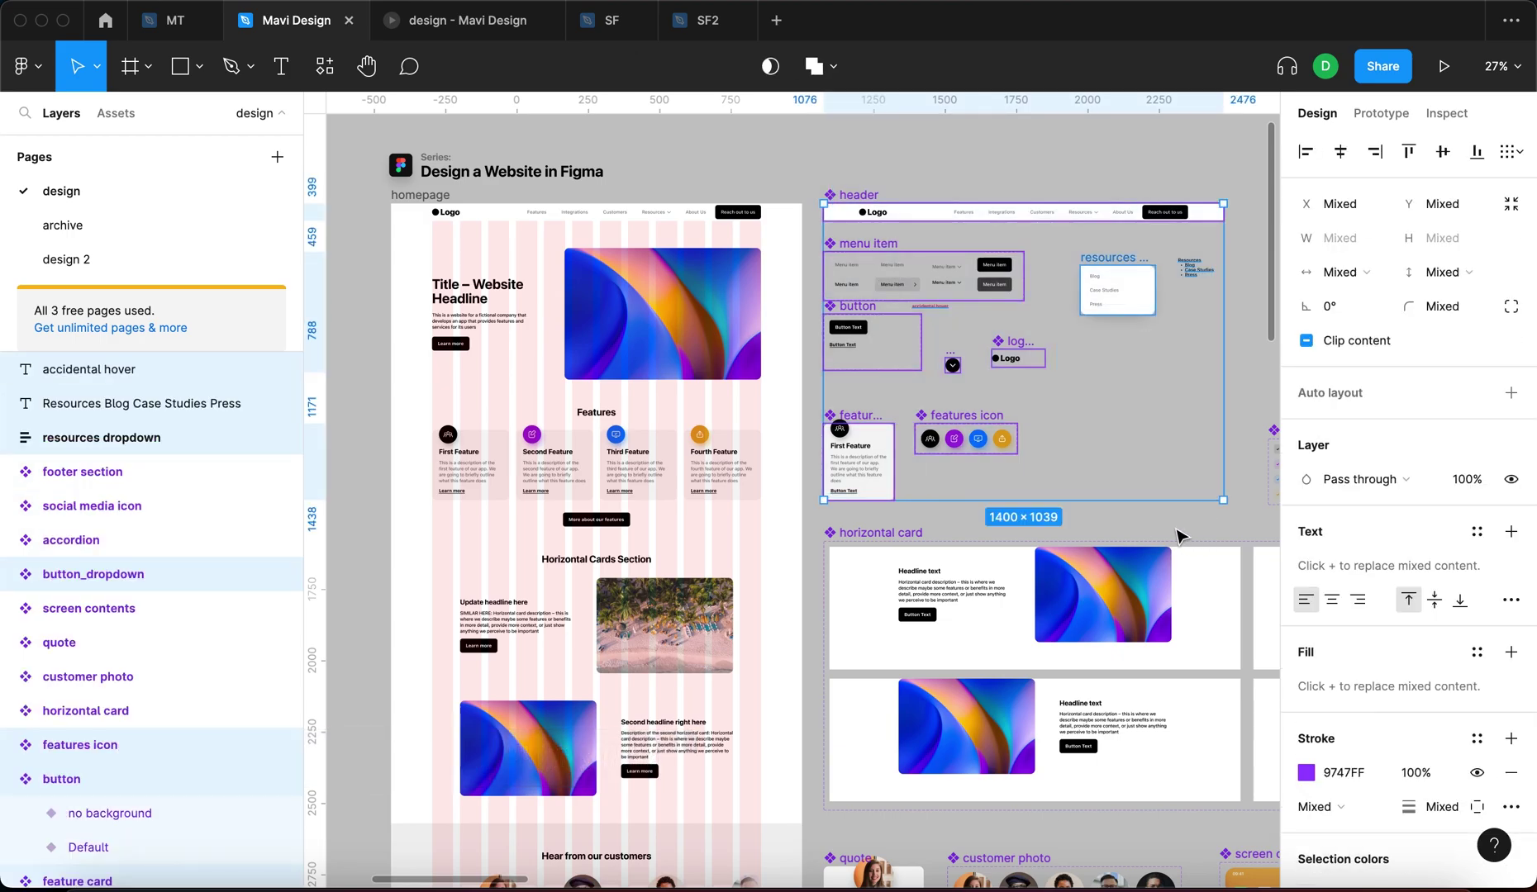
click(1179, 537)
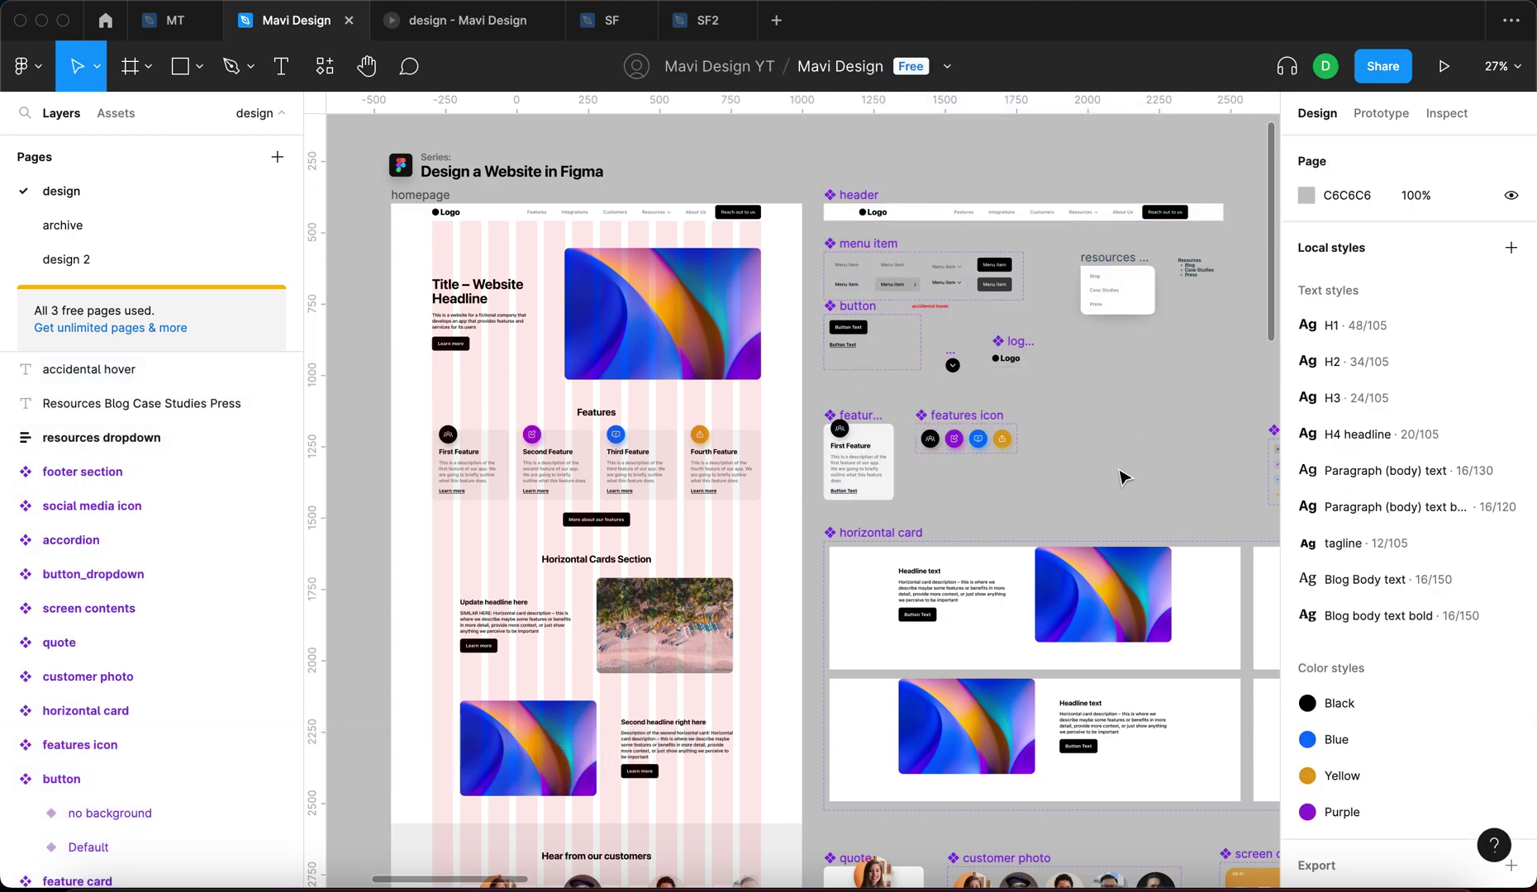
scroll(899, 402, up, 10)
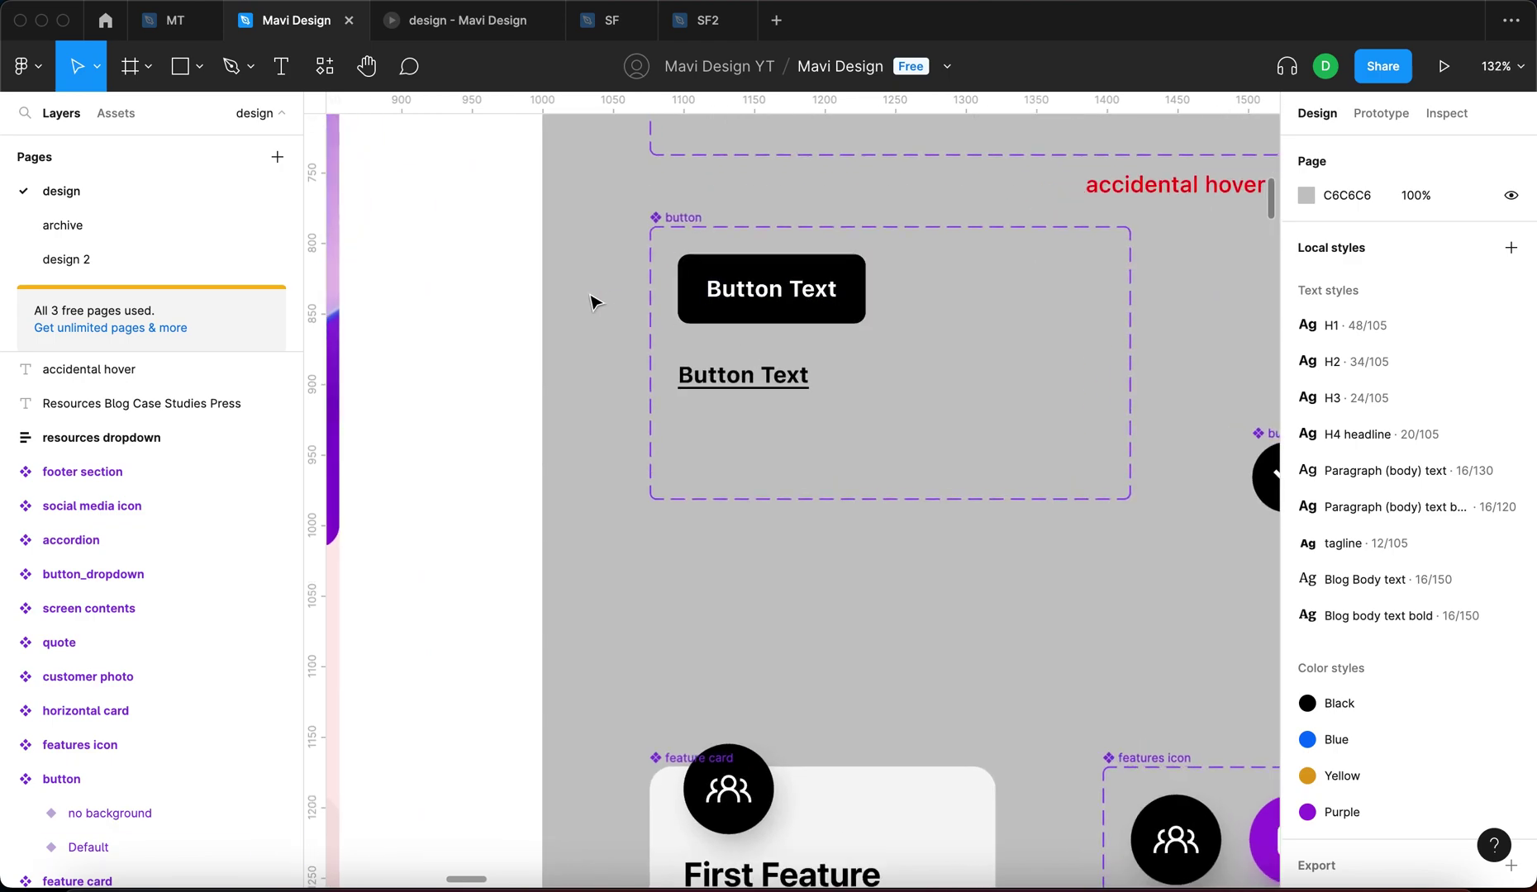
scroll(593, 302, down, 5)
scroll(800, 557, up, 2)
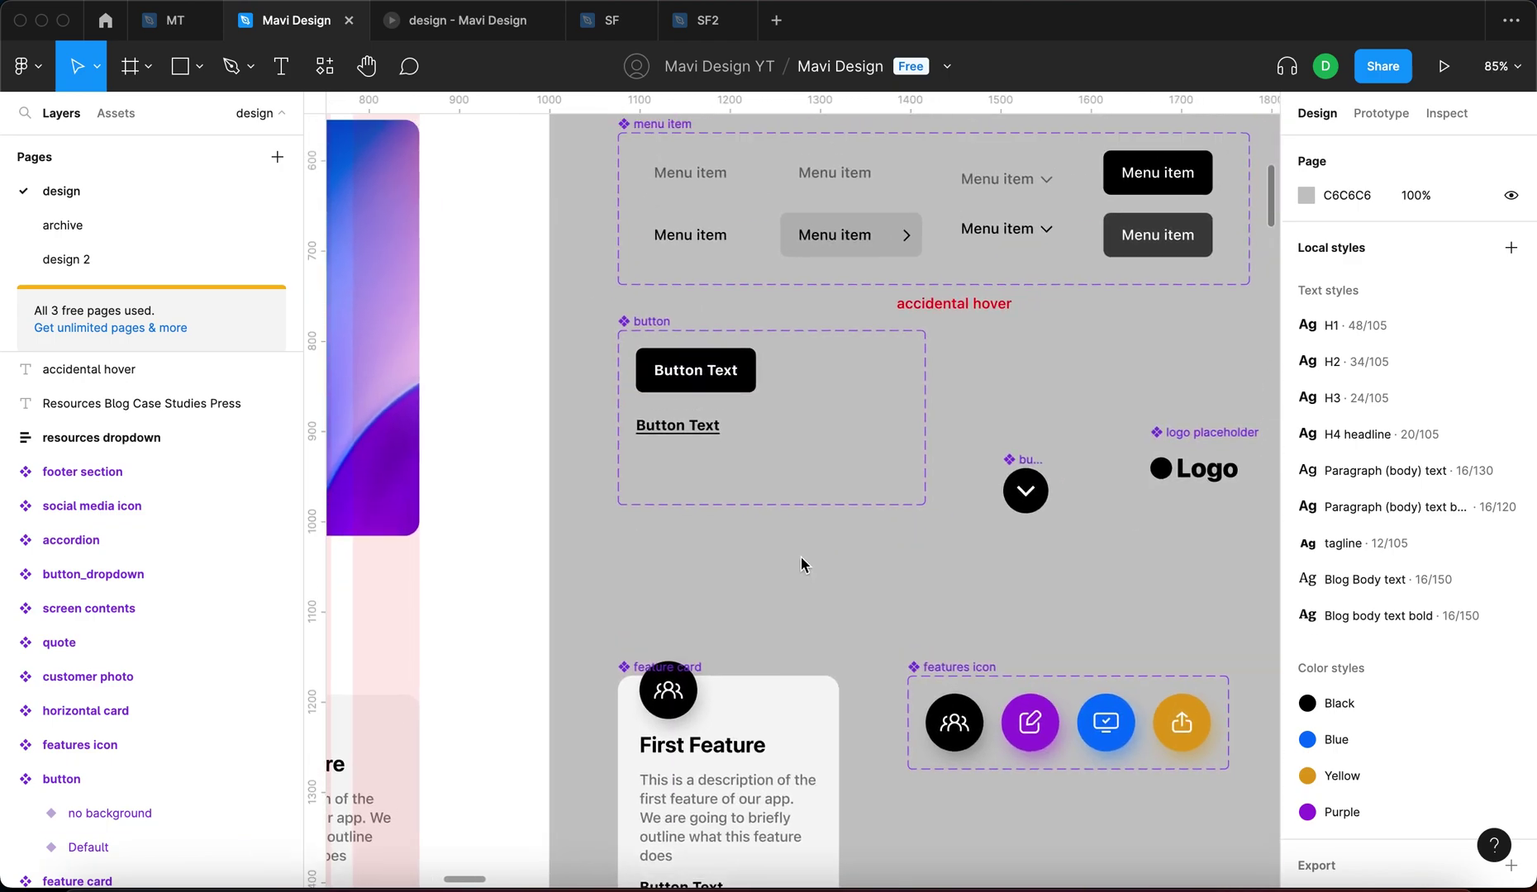
scroll(800, 557, up, 1)
click(639, 346)
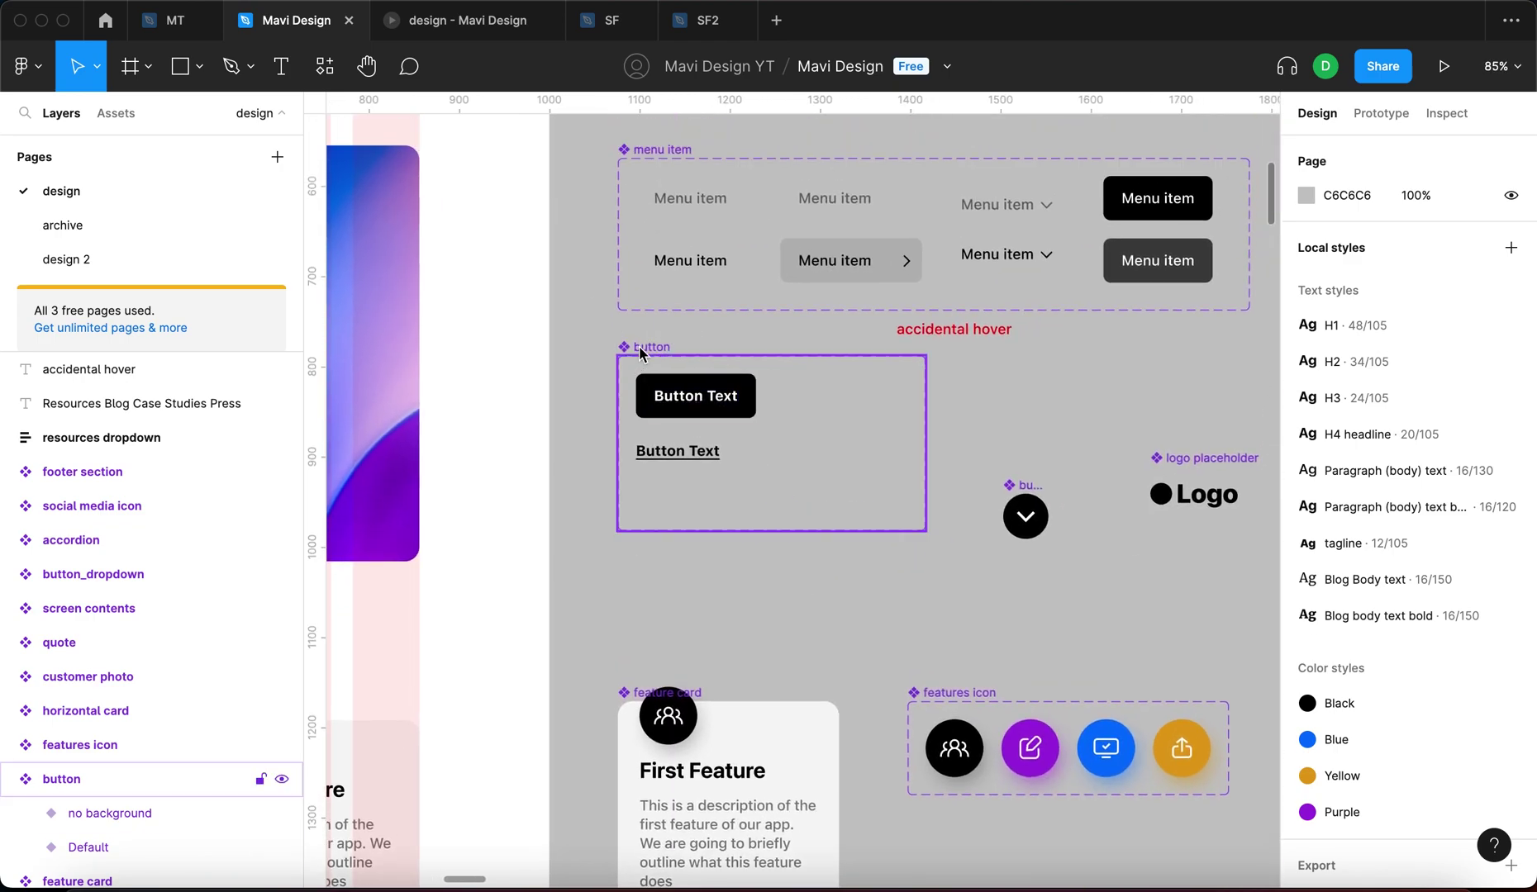
click(595, 393)
Step: Compare the buttons used in the homepage sections with the variants in the button component set
scroll(585, 394, down, 10)
scroll(595, 391, left, 4)
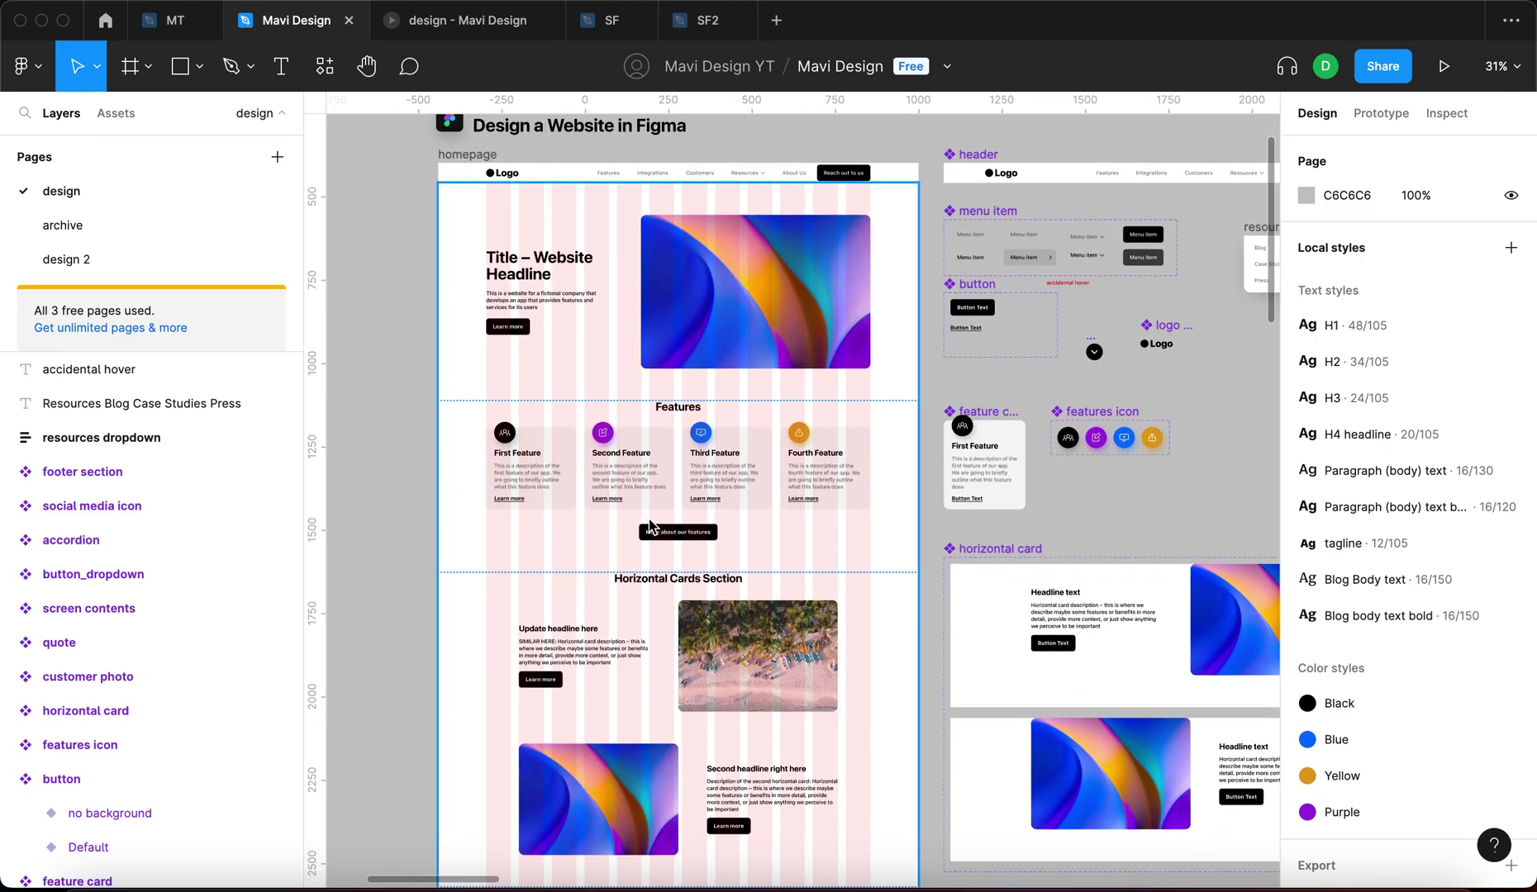
scroll(588, 665, down, 5)
scroll(1224, 290, up, 10)
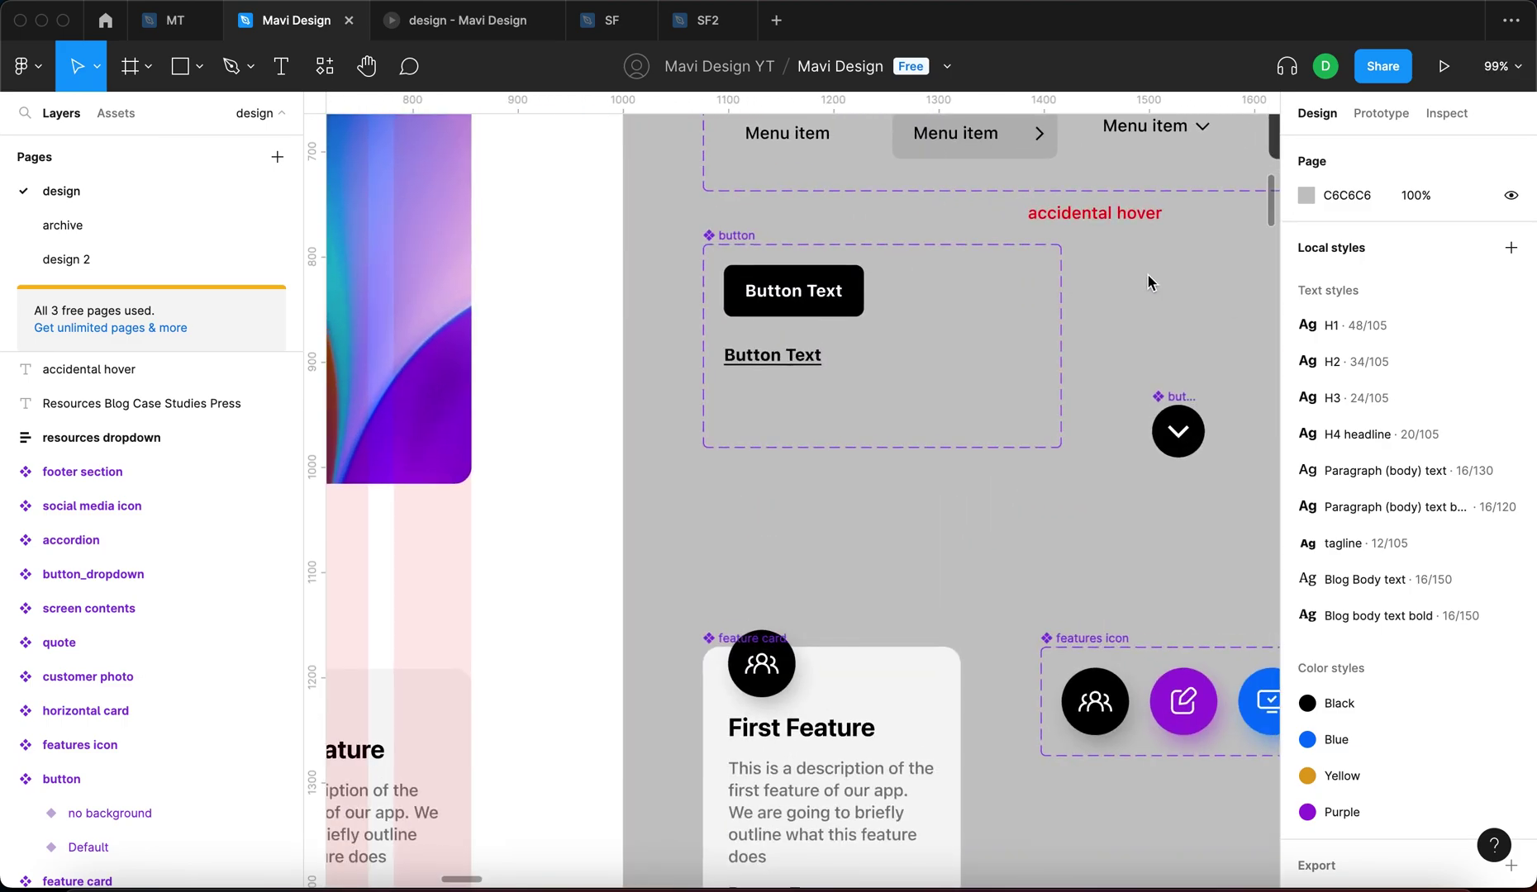
drag(1148, 278, 1077, 336)
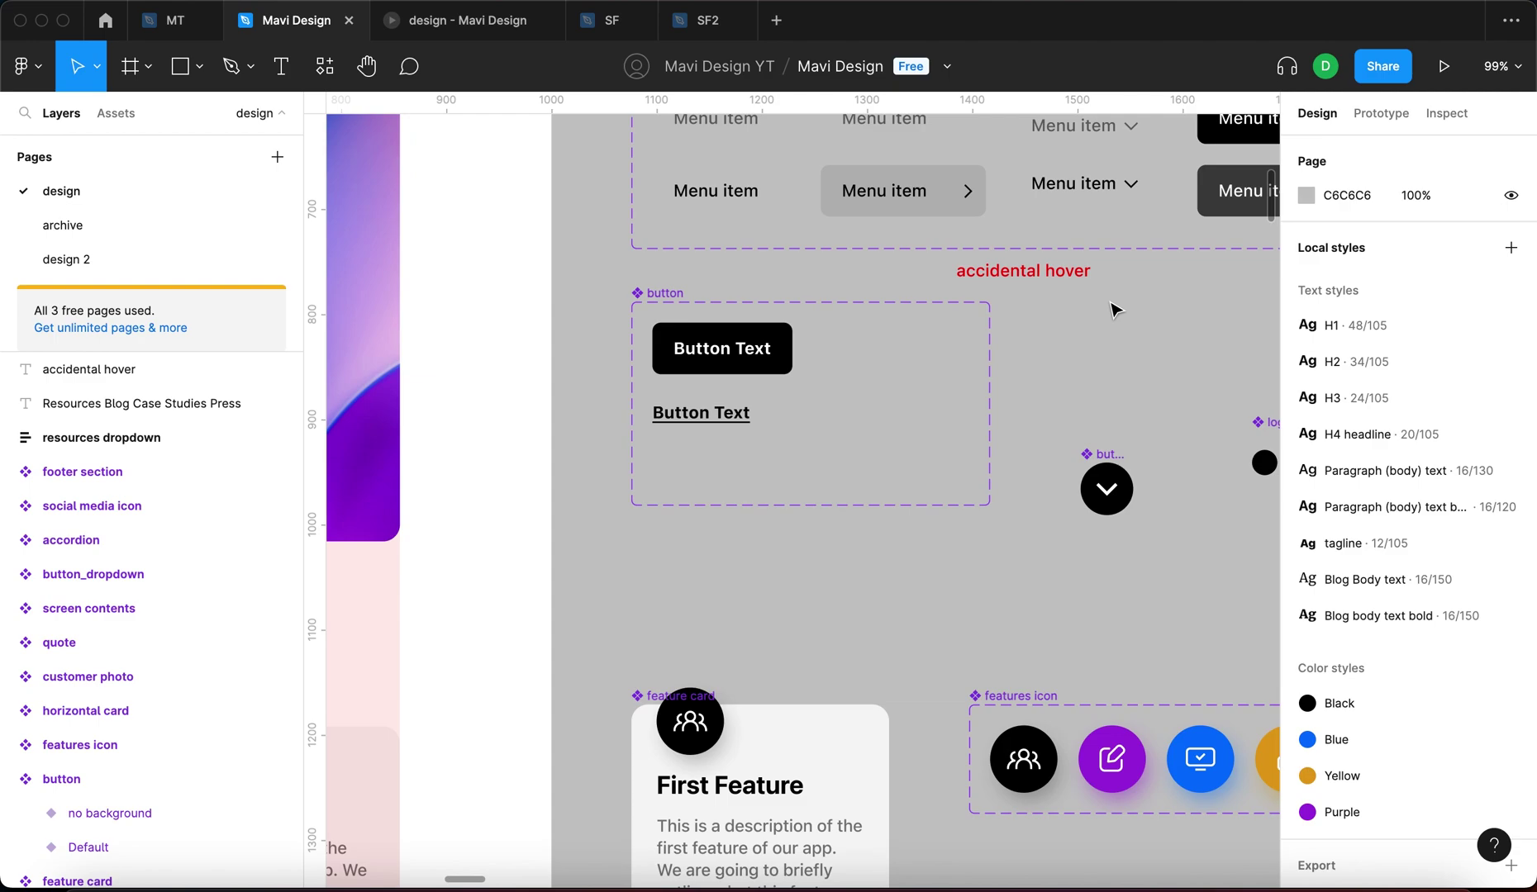
scroll(1113, 310, down, 10)
scroll(1115, 320, up, 4)
drag(1114, 318, 1045, 366)
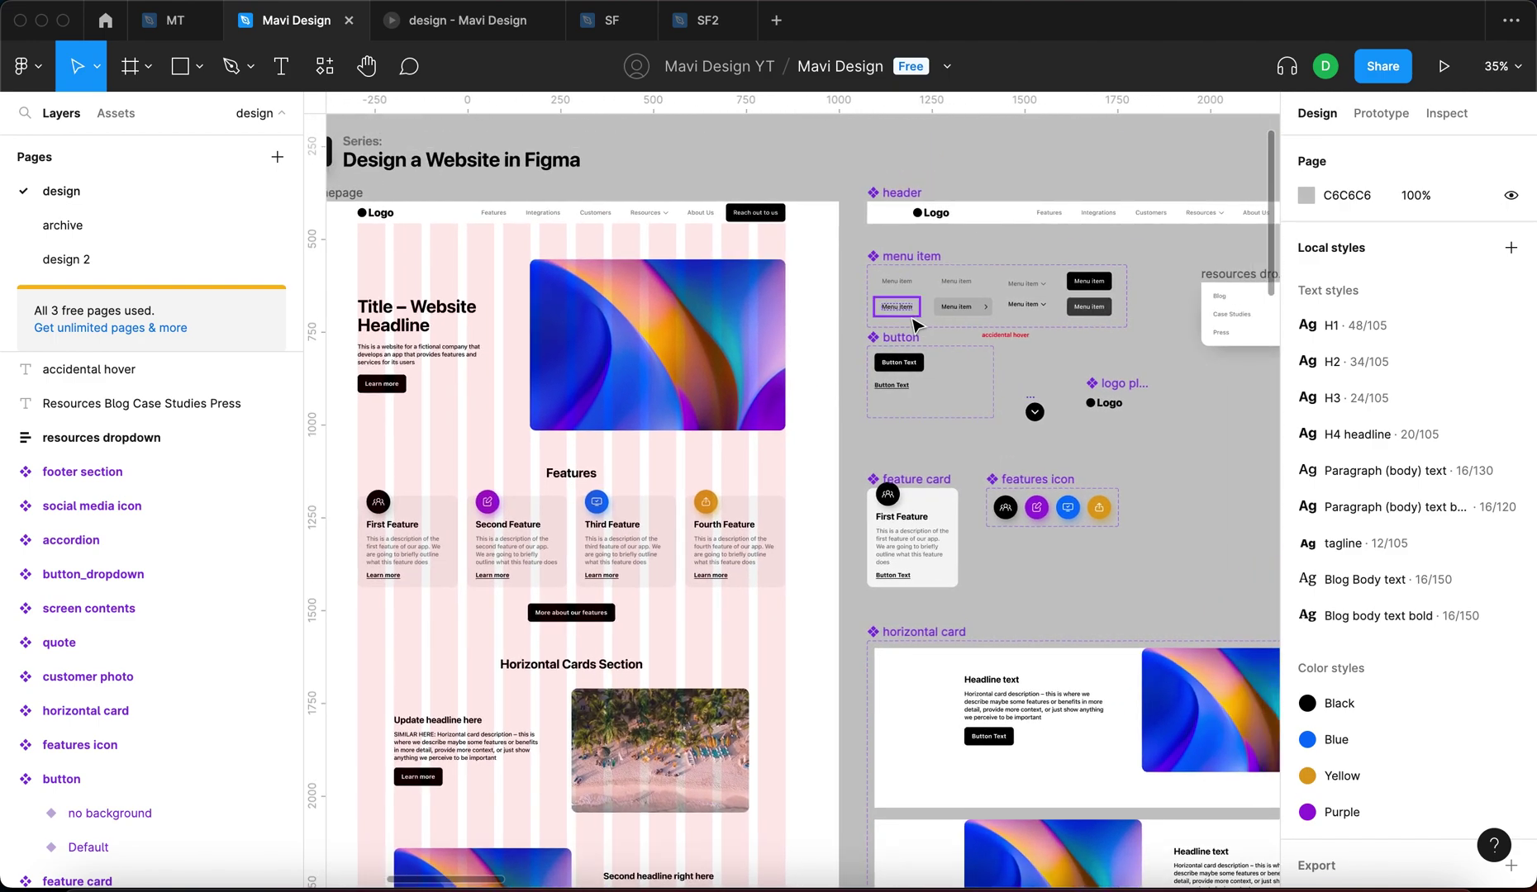
scroll(908, 324, down, 1)
scroll(553, 252, up, 6)
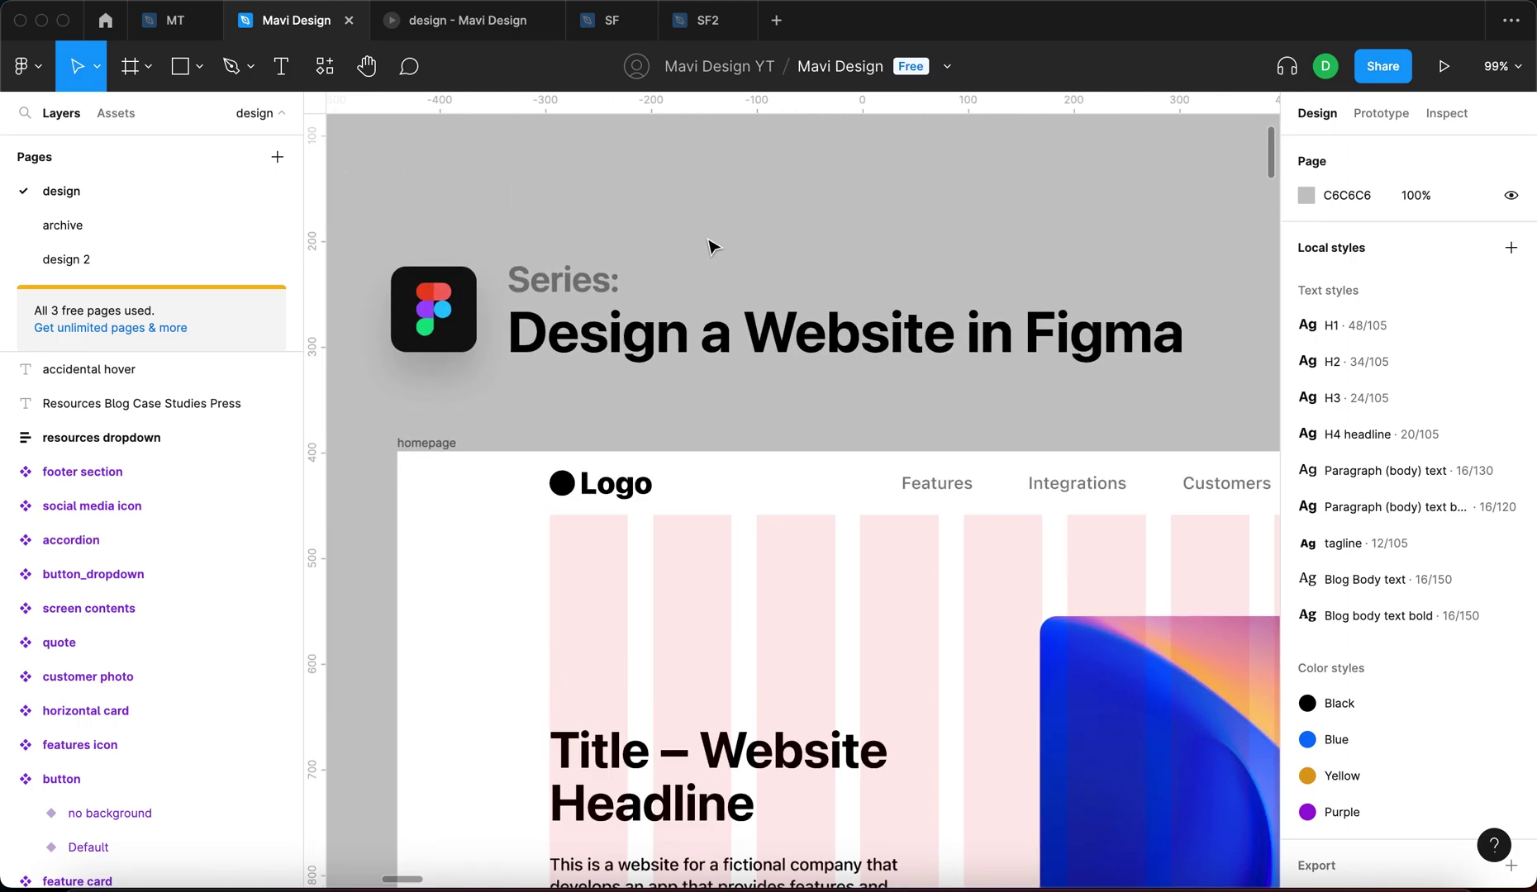
Step: Survey the homepage, its components and the other page designs across the whole canvas
scroll(712, 246, down, 4)
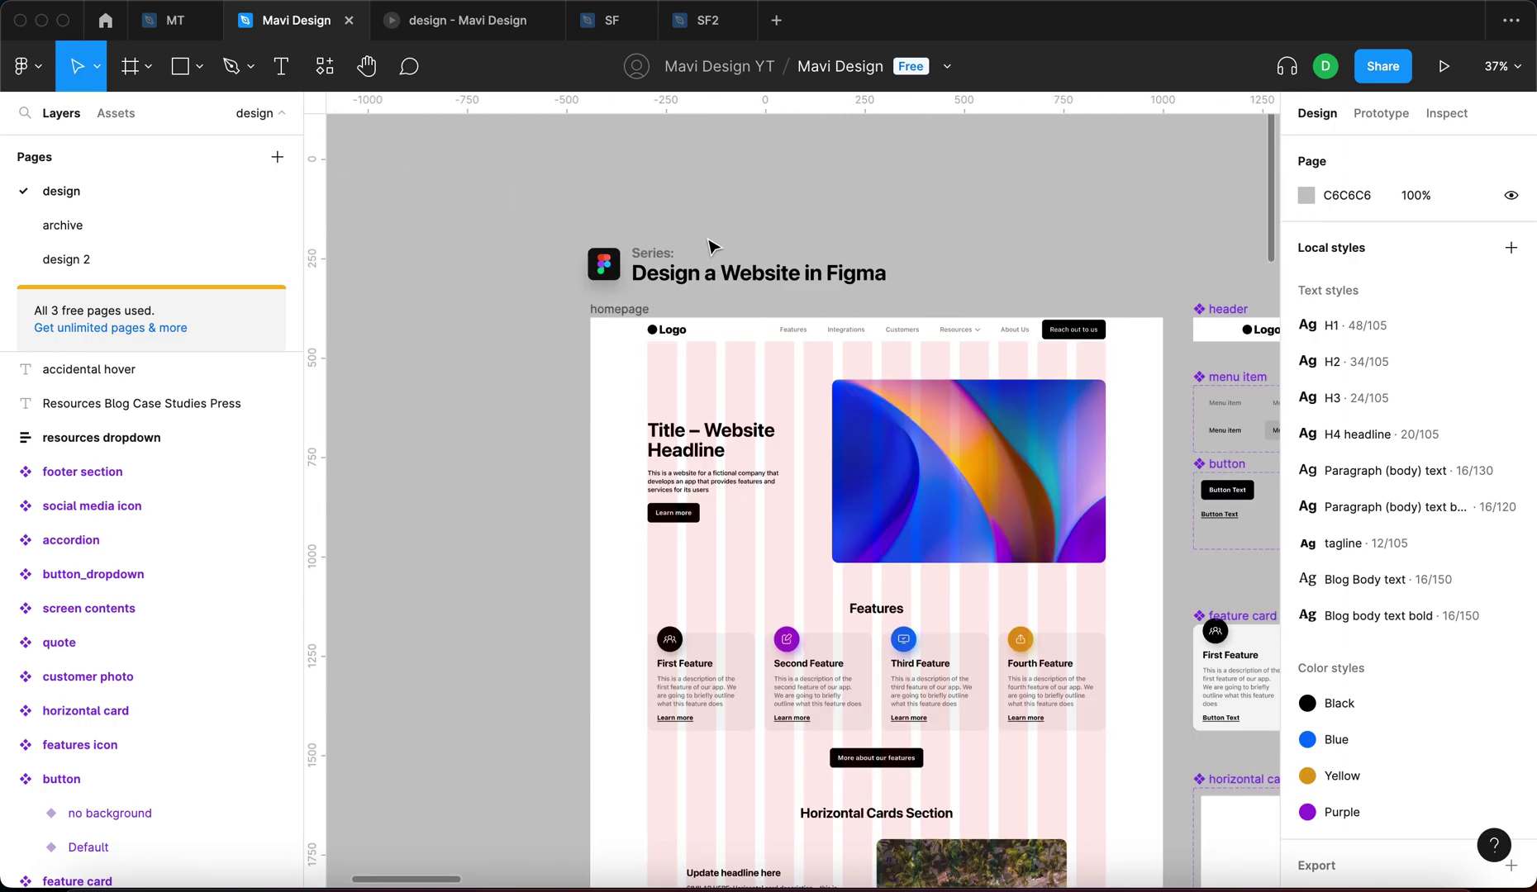
scroll(712, 246, down, 3)
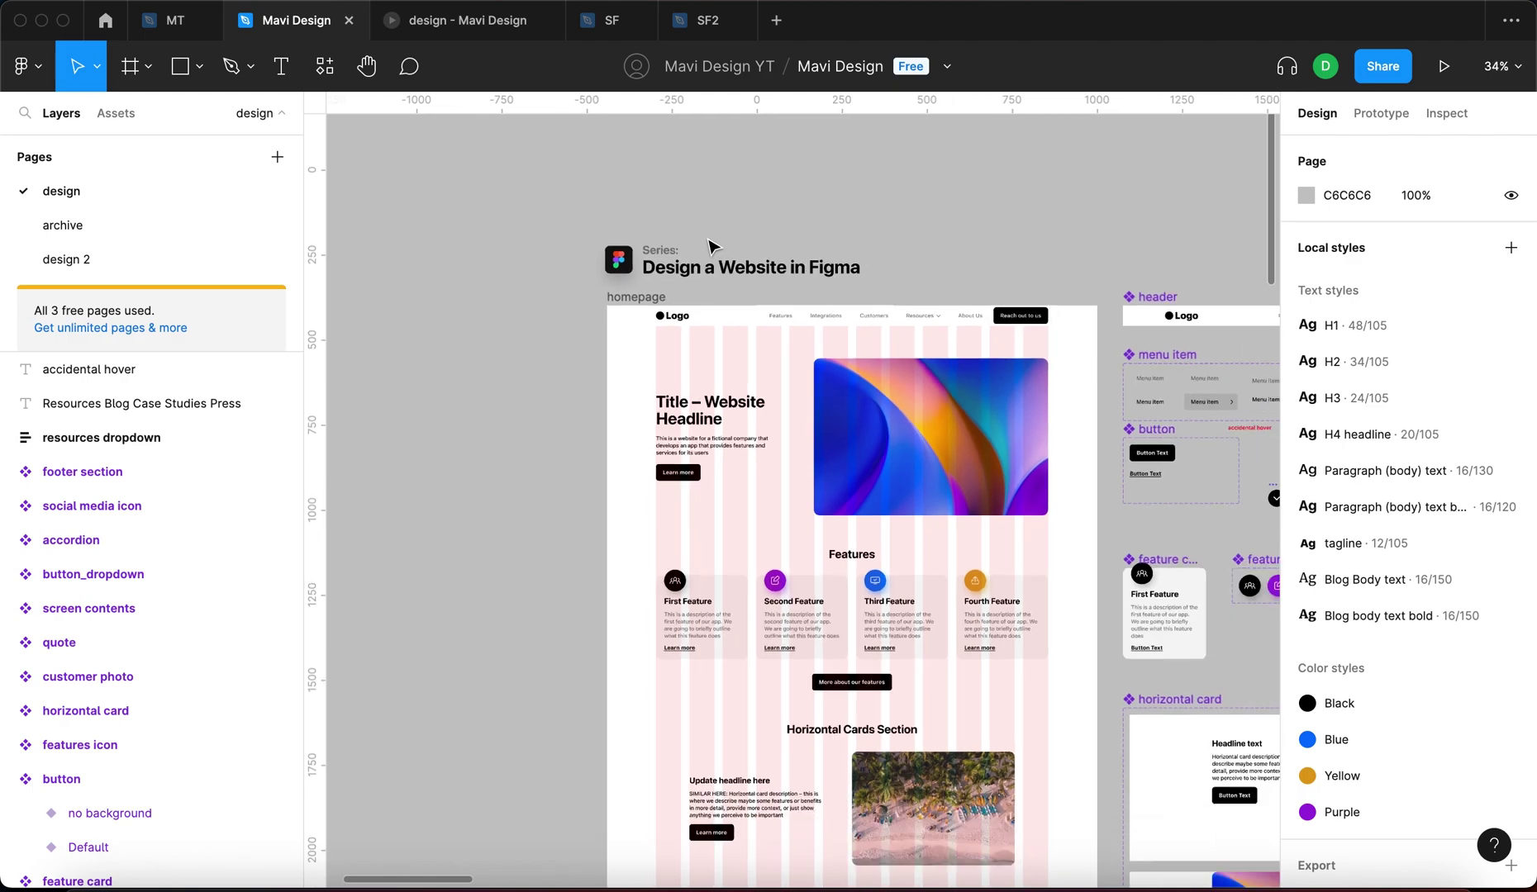
scroll(712, 246, right, 3)
scroll(876, 467, left, 3)
scroll(876, 467, down, 2)
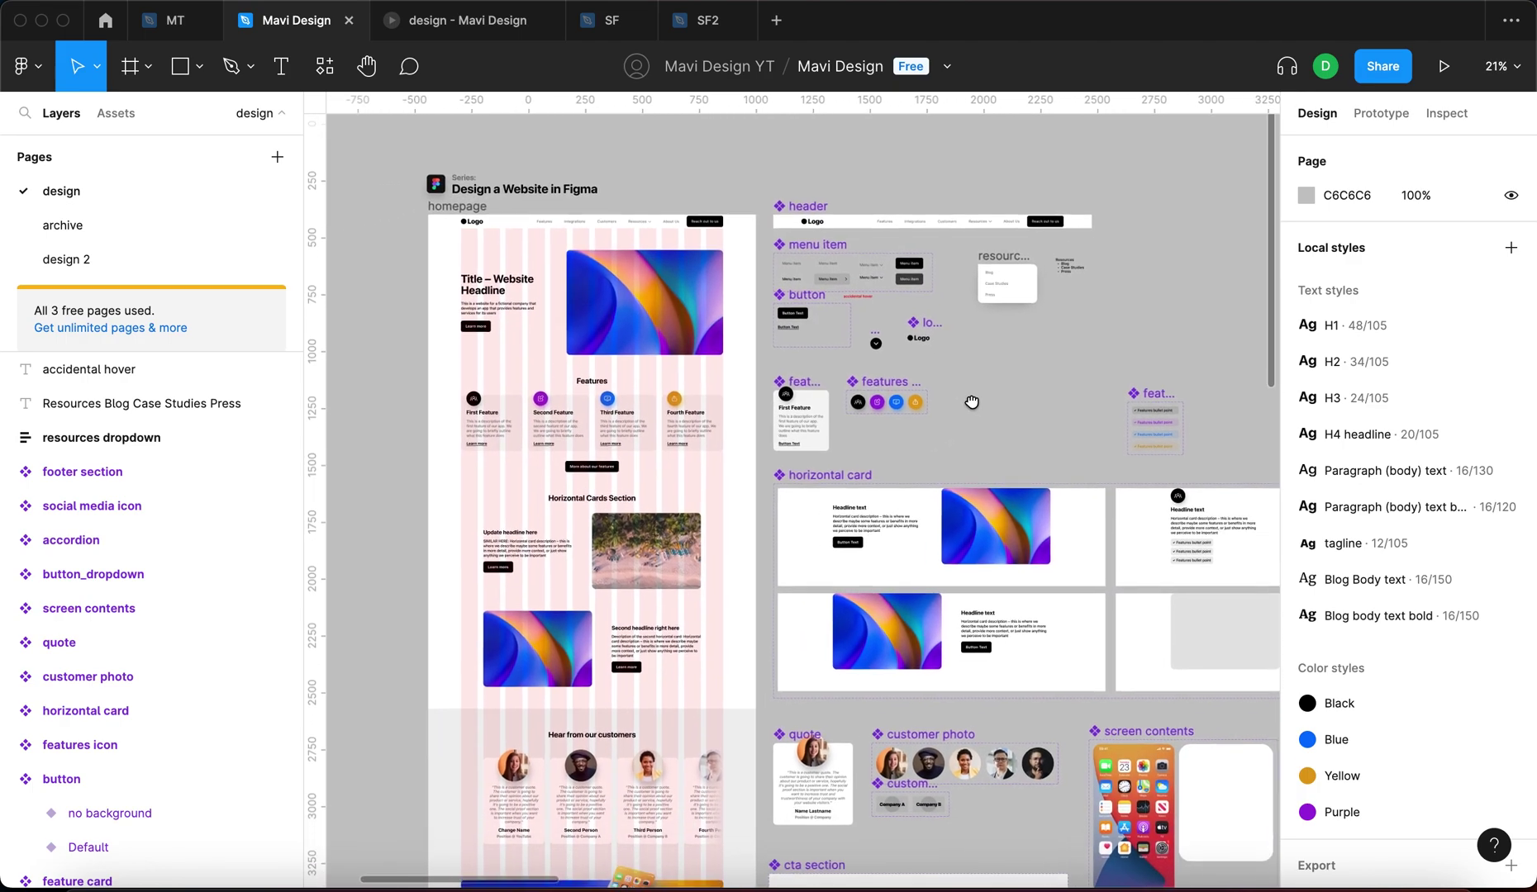
scroll(1060, 379, down, 6)
scroll(1065, 374, right, 3)
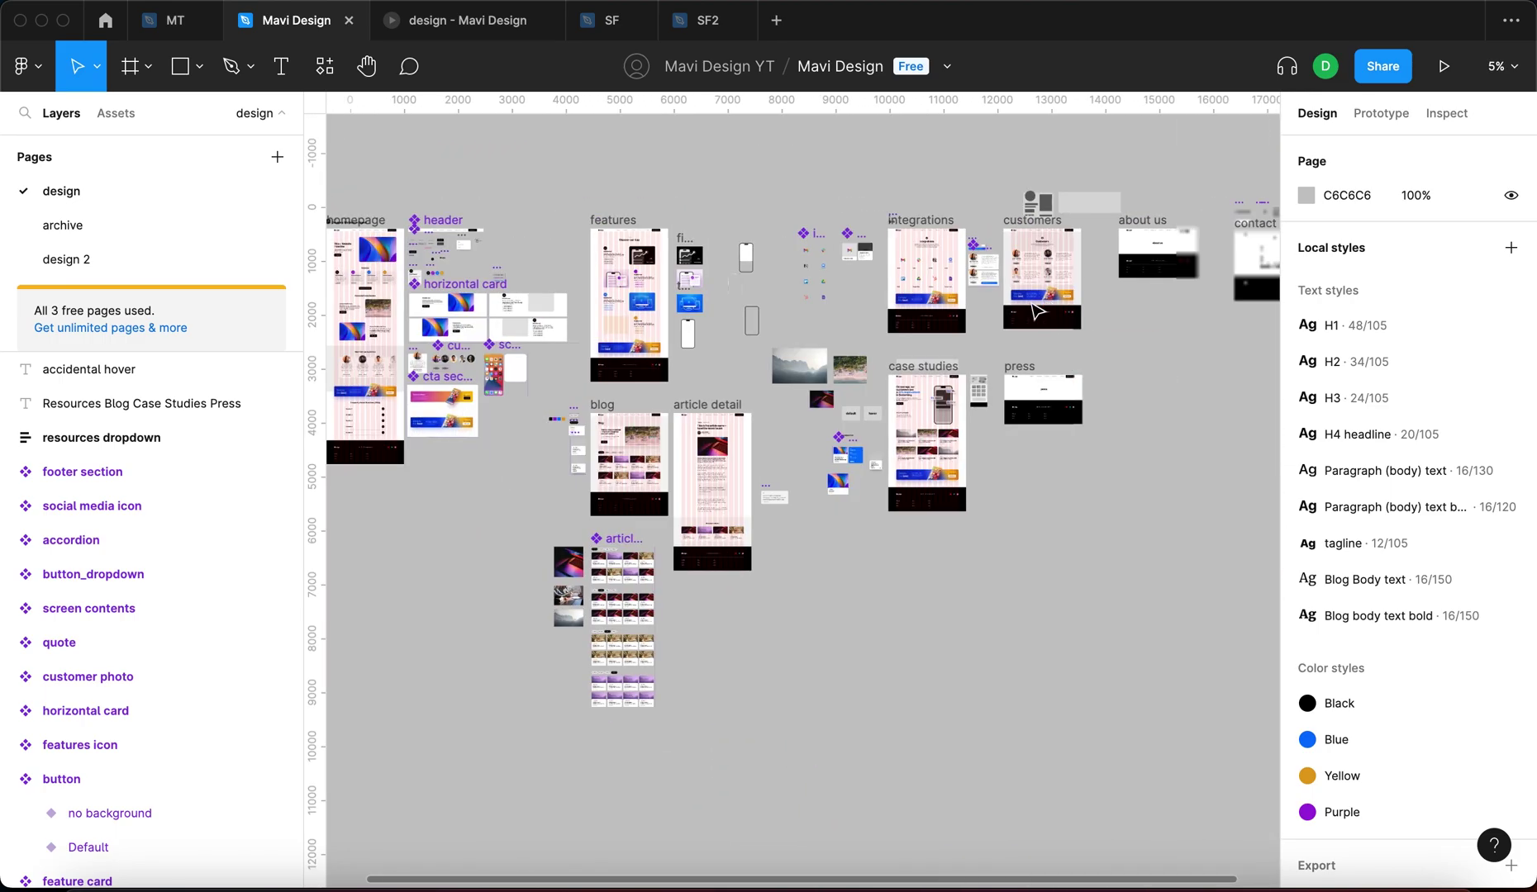
Step: Inspect the button component set's properties and the layout settings of its Default variant
scroll(864, 368, left, 6)
scroll(863, 367, up, 2)
click(864, 368)
scroll(923, 355, up, 10)
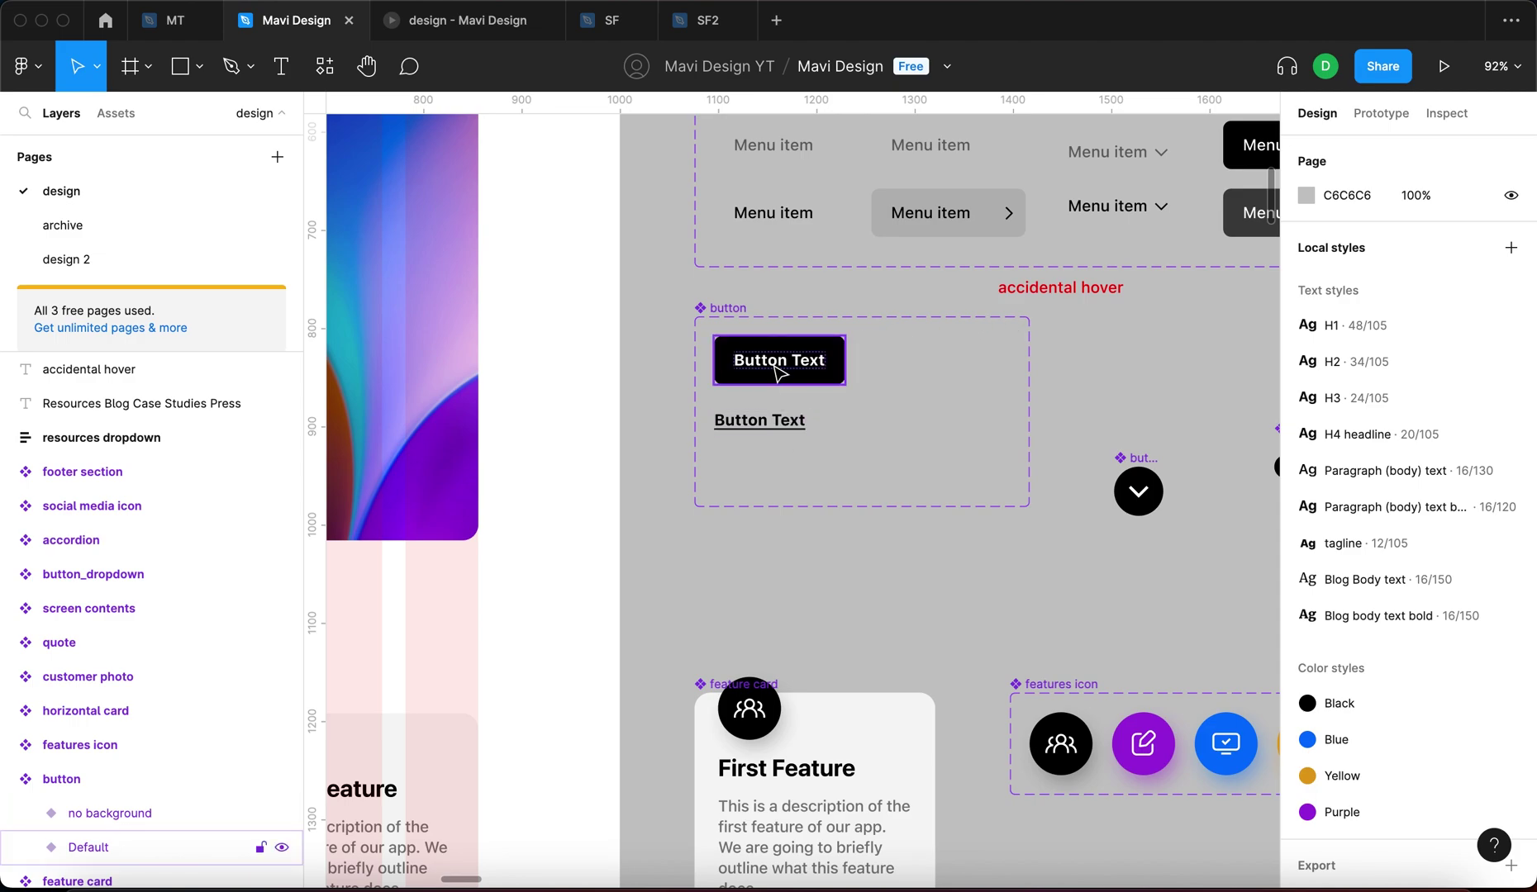
click(734, 326)
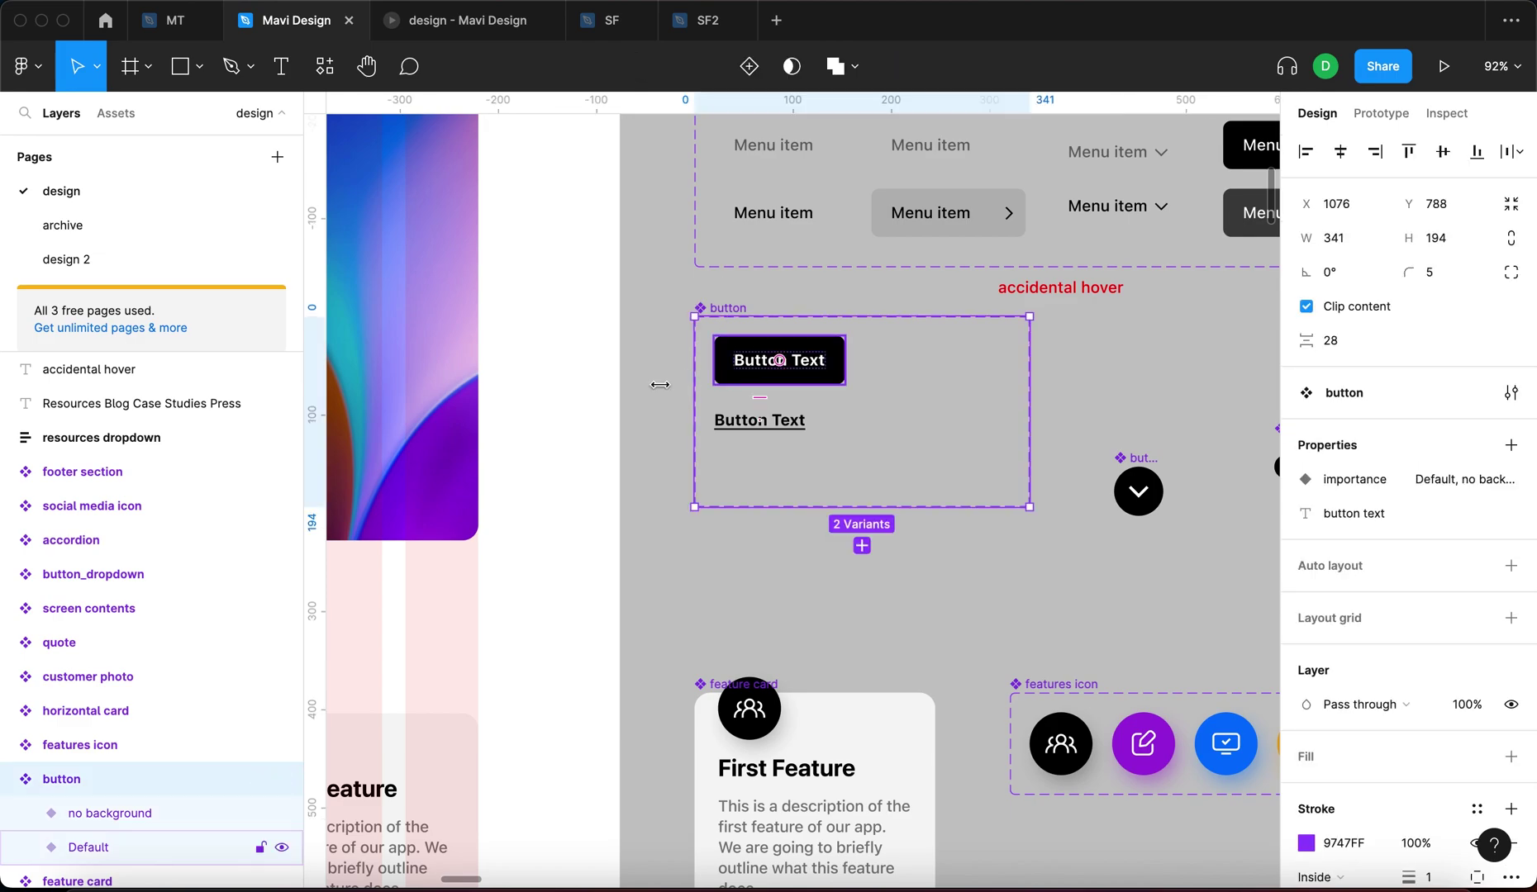
click(665, 394)
scroll(665, 394, down, 5)
scroll(665, 394, up, 3)
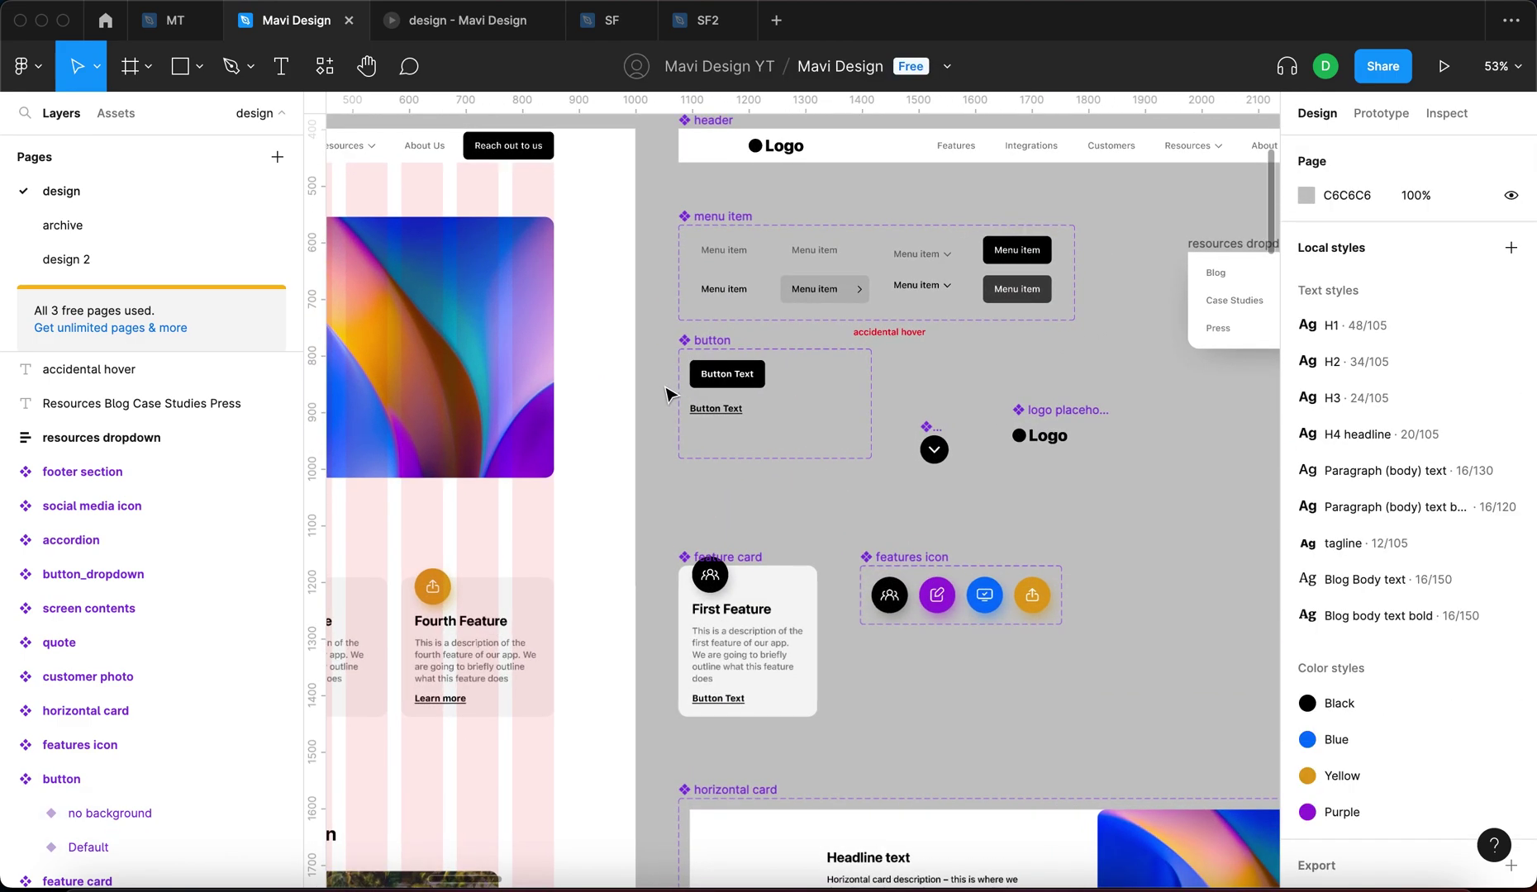
click(692, 380)
scroll(659, 410, down, 4)
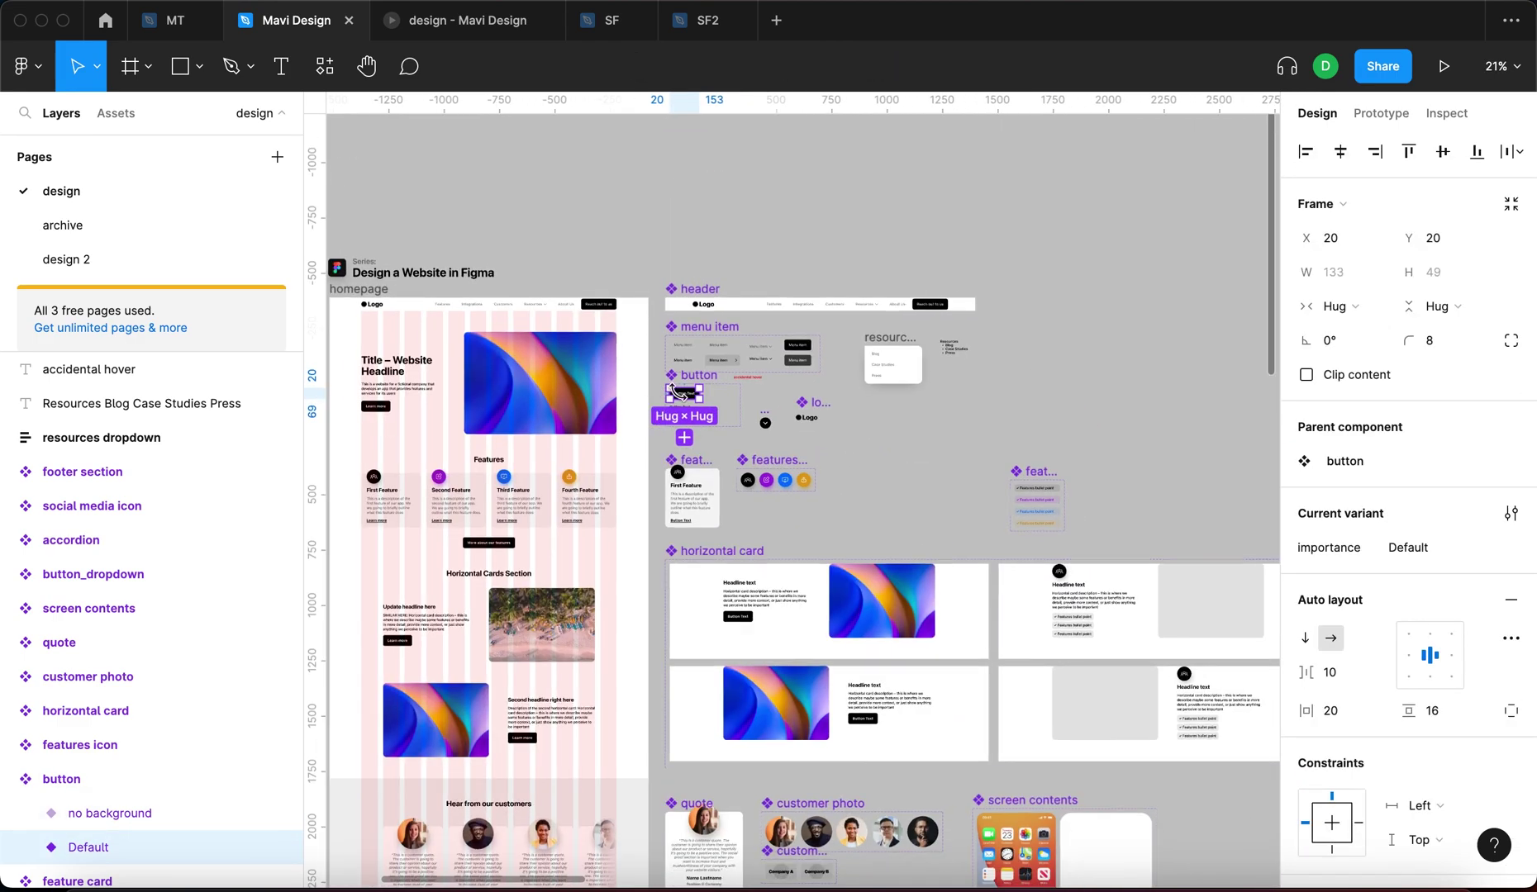
scroll(671, 399, up, 5)
scroll(669, 401, down, 5)
Step: Review the homepage's header navigation container and the buttons in its title, features, horizontal cards and customers sections
drag(578, 398, 755, 402)
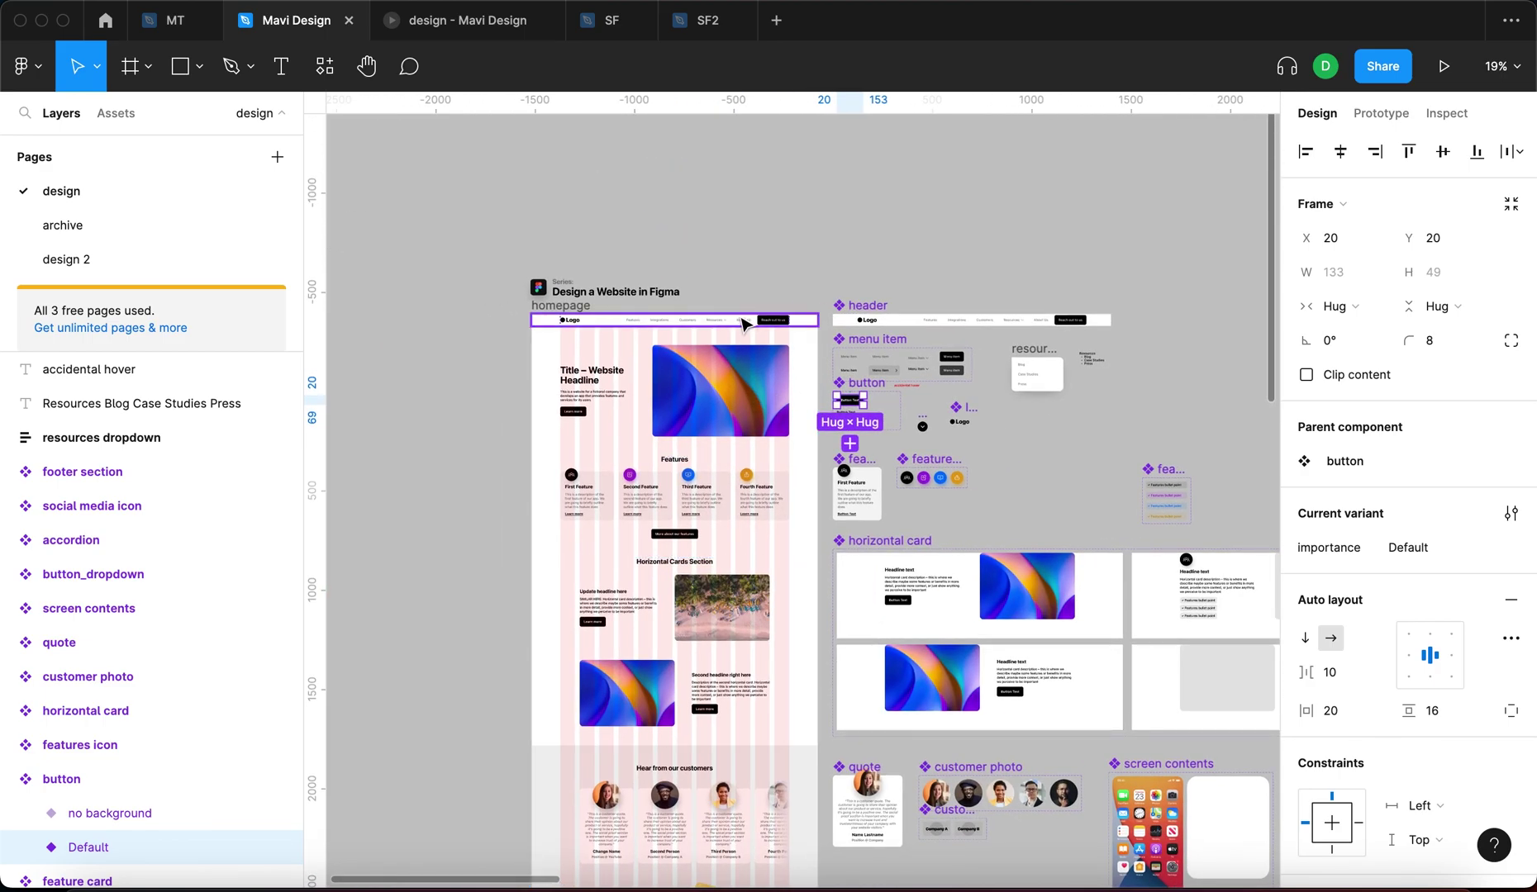
scroll(745, 324, up, 6)
double_click(894, 354)
scroll(896, 353, down, 4)
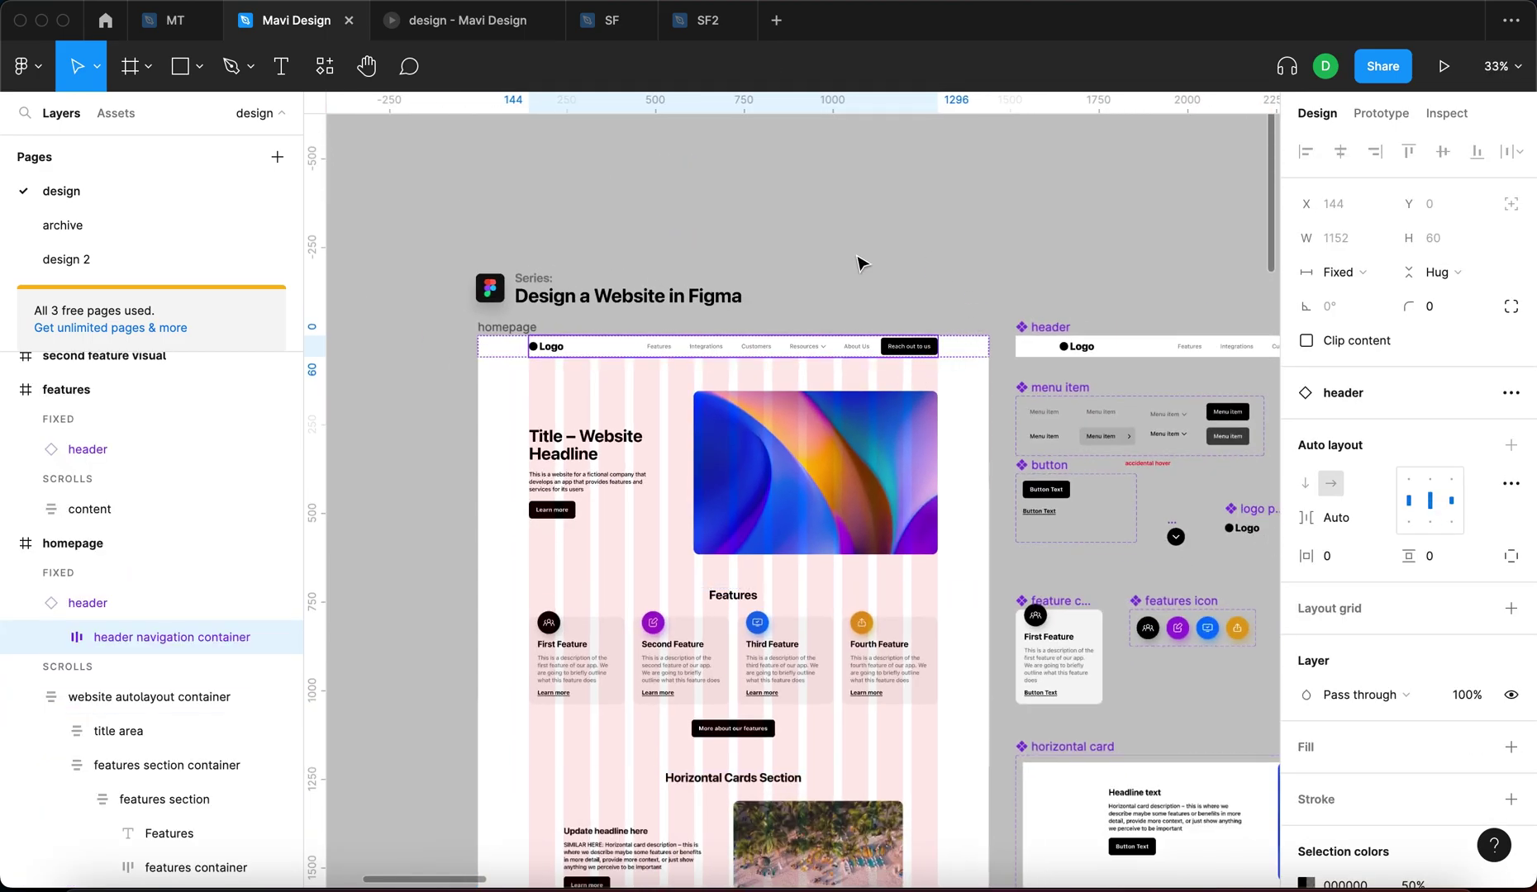
scroll(757, 429, down, 5)
scroll(742, 409, down, 5)
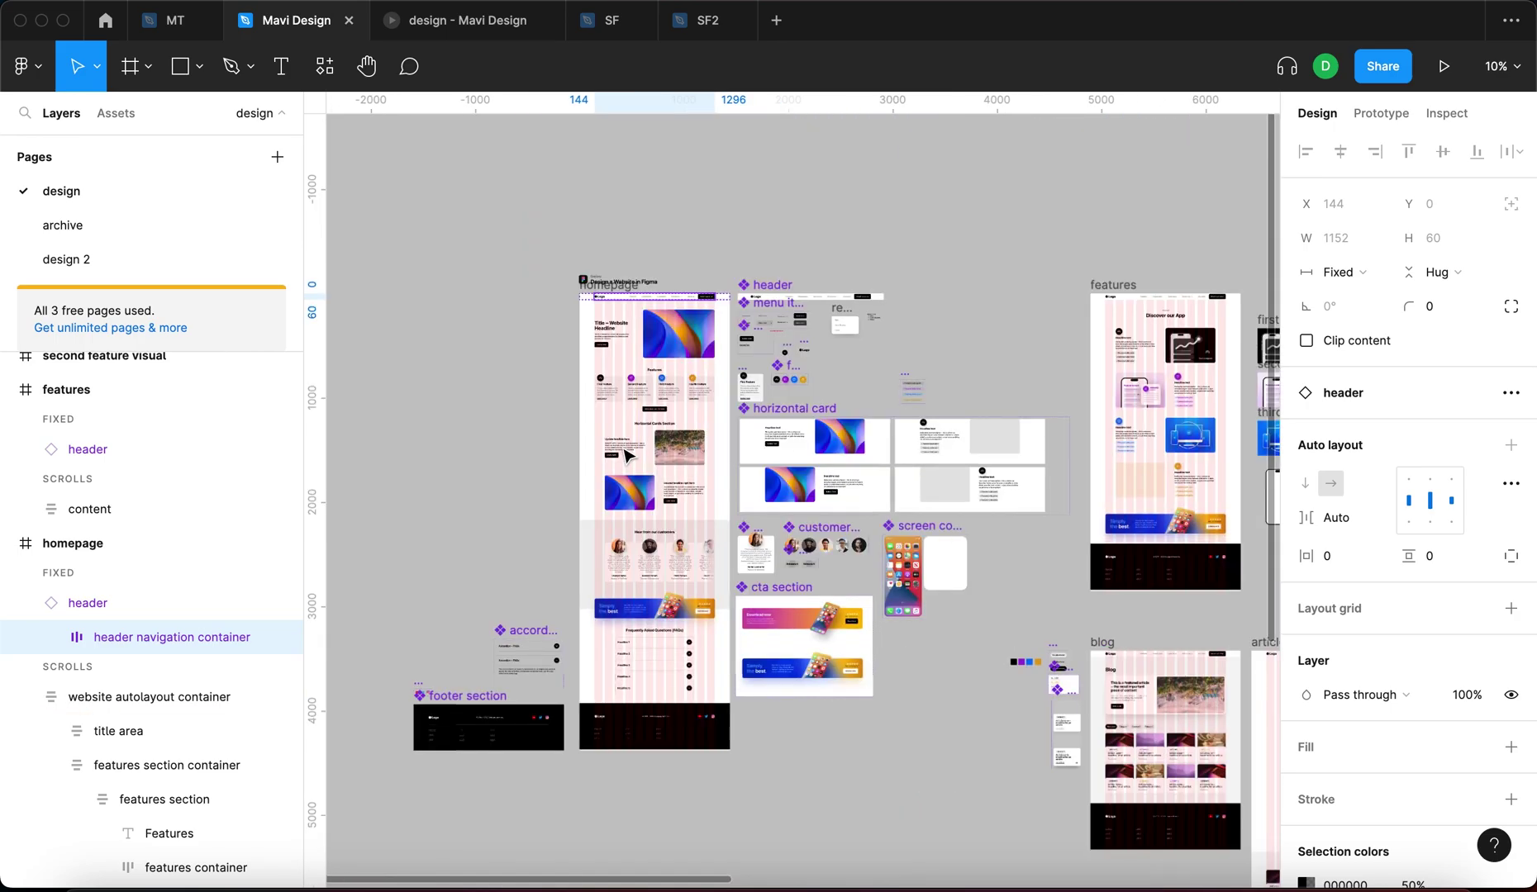
scroll(777, 490, up, 5)
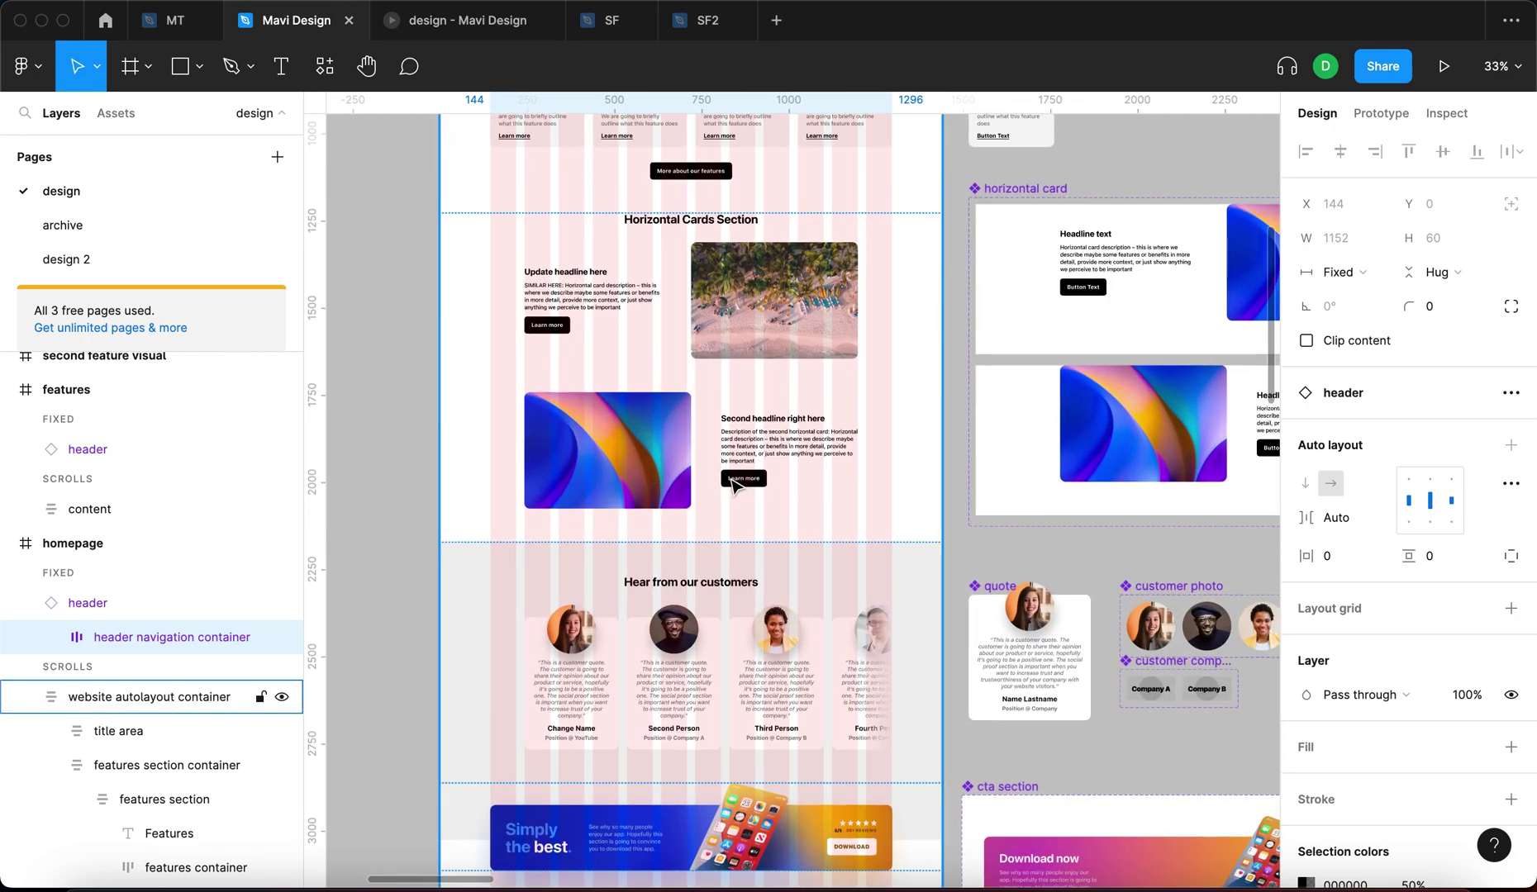
scroll(555, 334, up, 4)
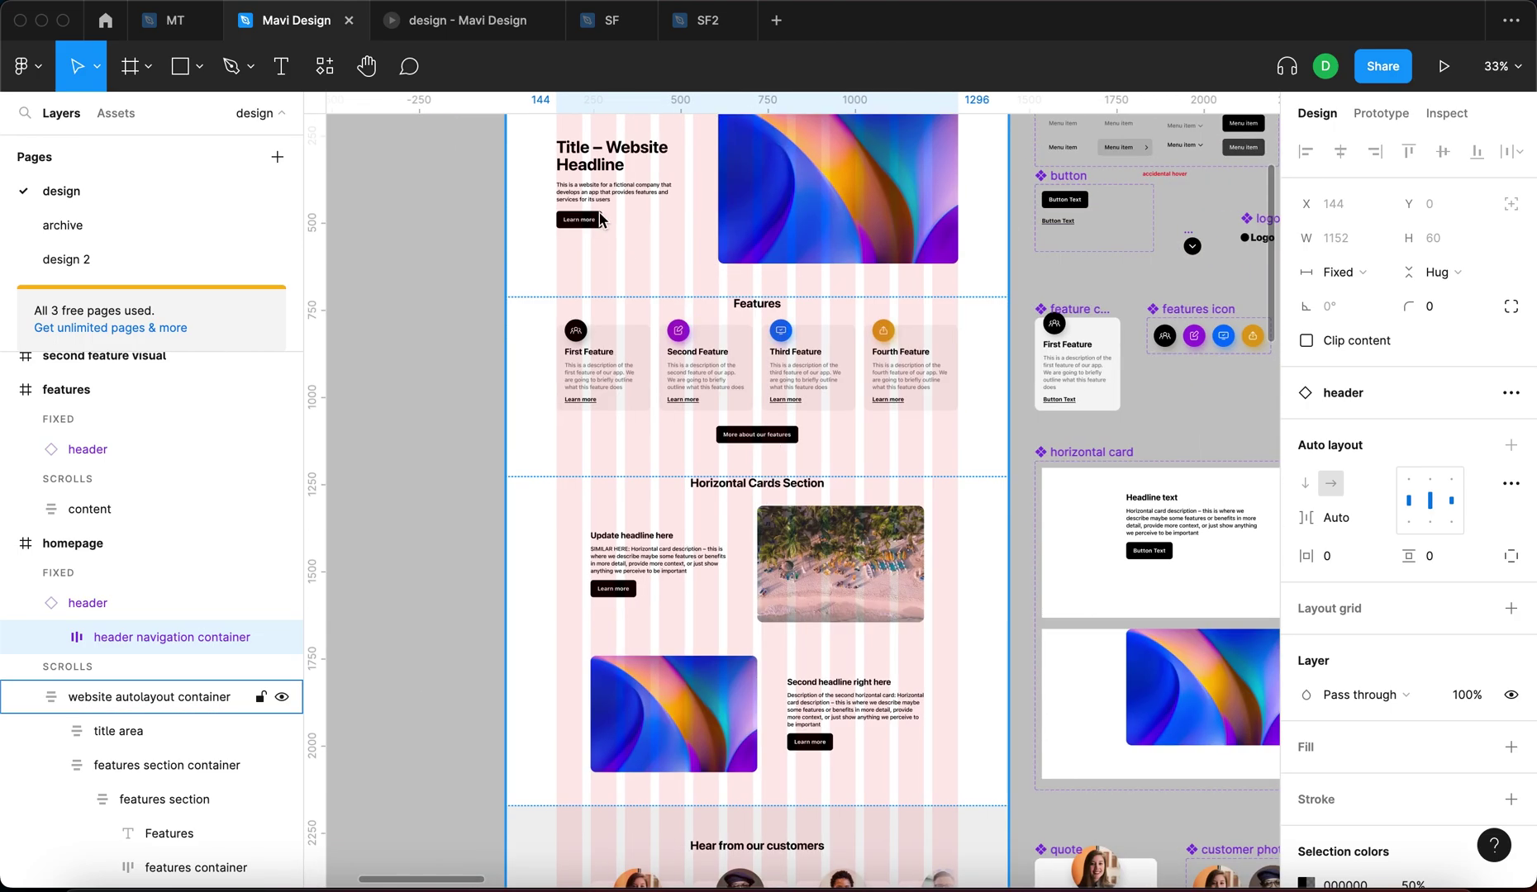
scroll(908, 395, down, 10)
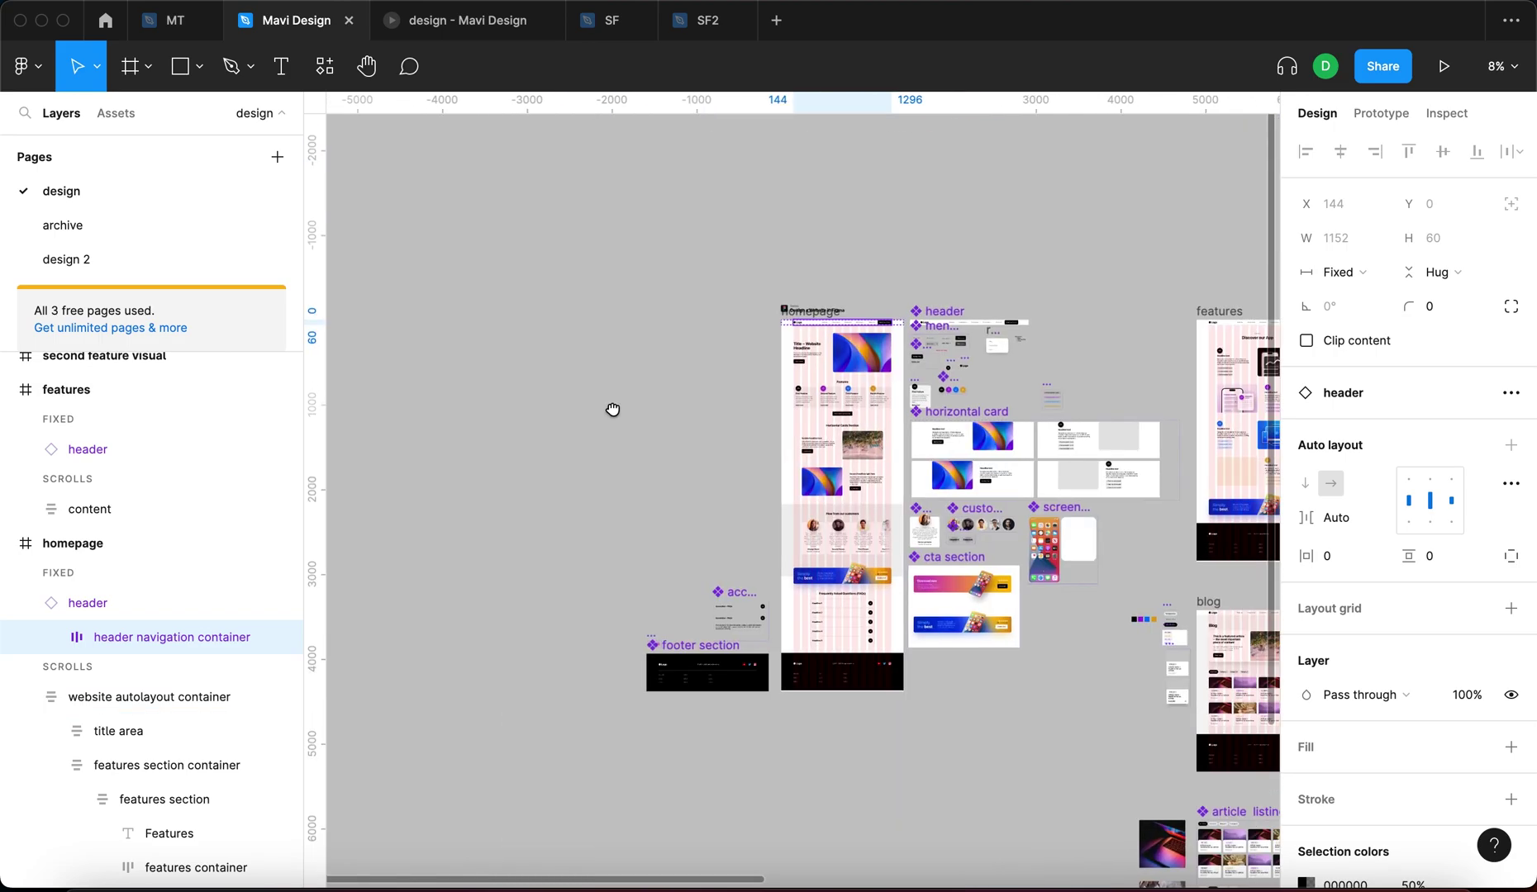
Step: Look over the features, blog, article detail, integrations and remaining page frames, and return to the homepage with nothing selected
scroll(889, 433, up, 10)
scroll(975, 569, down, 7)
drag(988, 607, 849, 351)
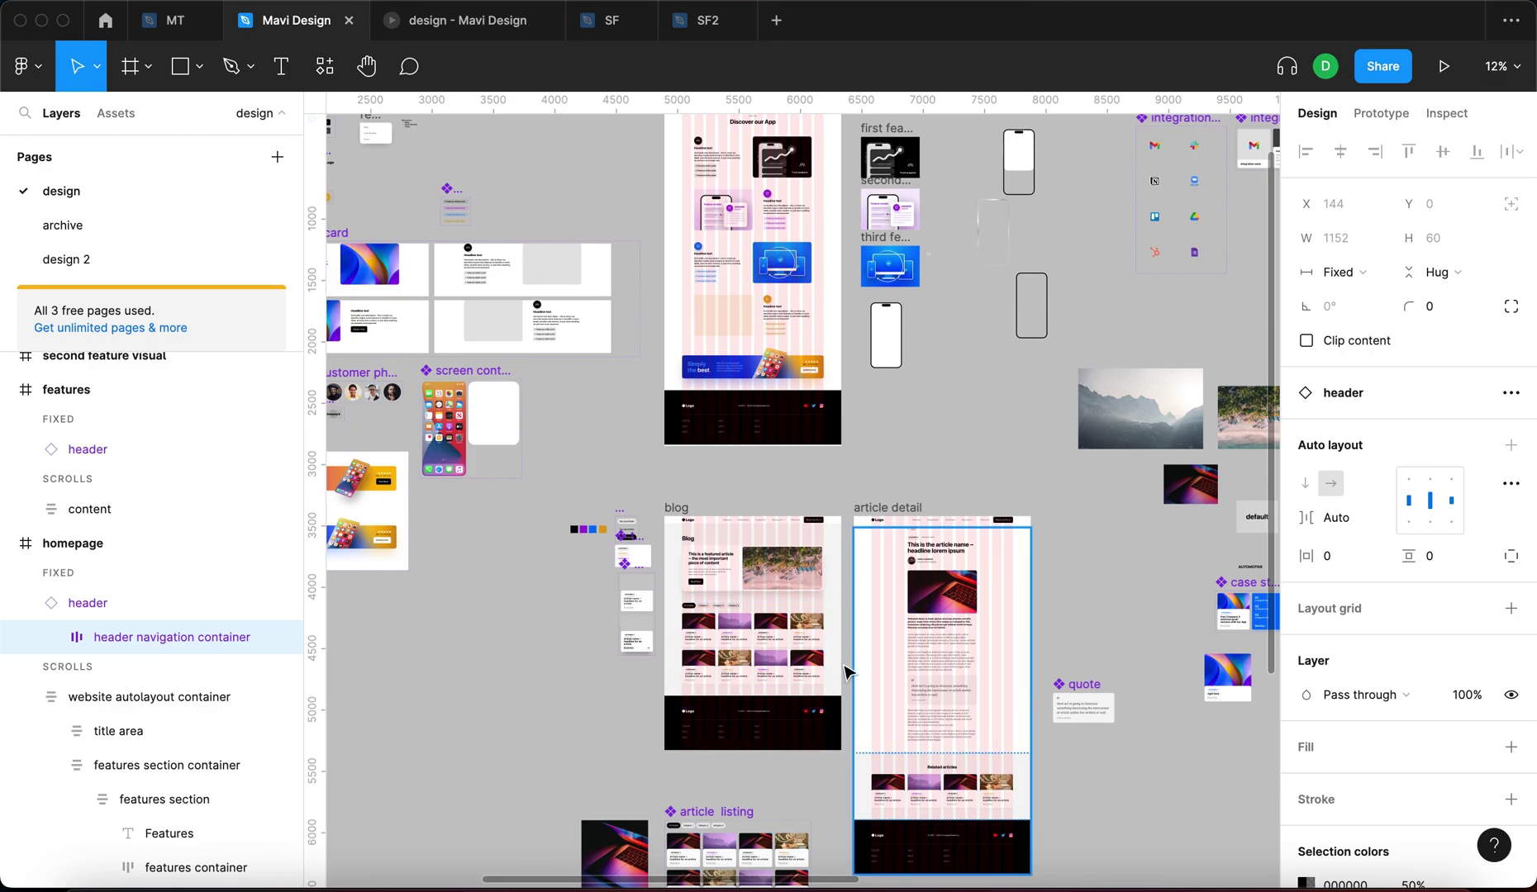
scroll(732, 520, right, 10)
scroll(838, 397, down, 7)
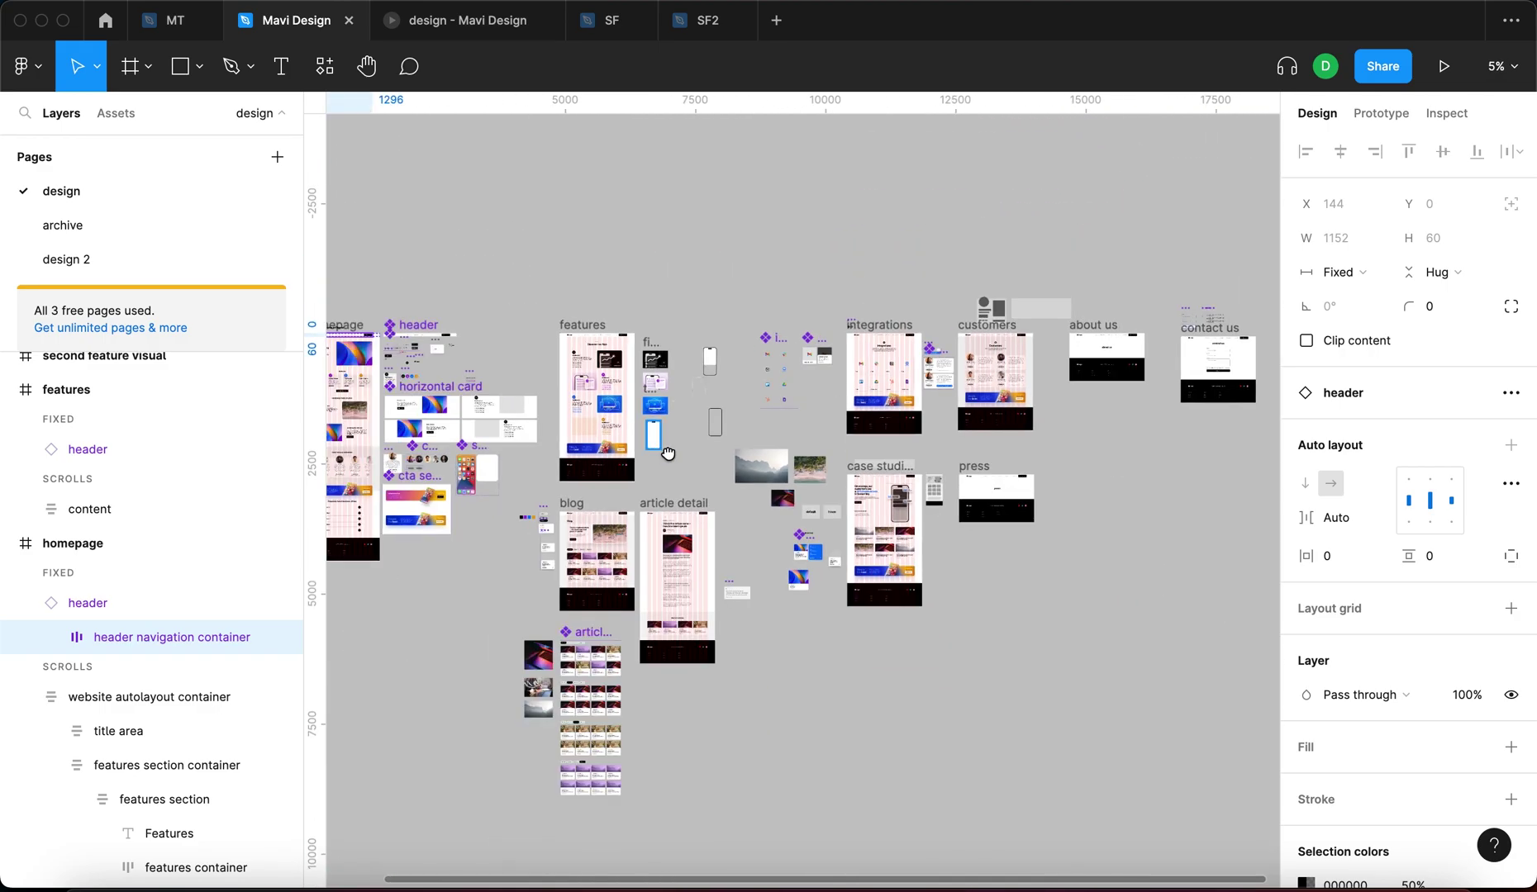
scroll(667, 450, left, 7)
scroll(696, 366, up, 10)
scroll(507, 367, up, 8)
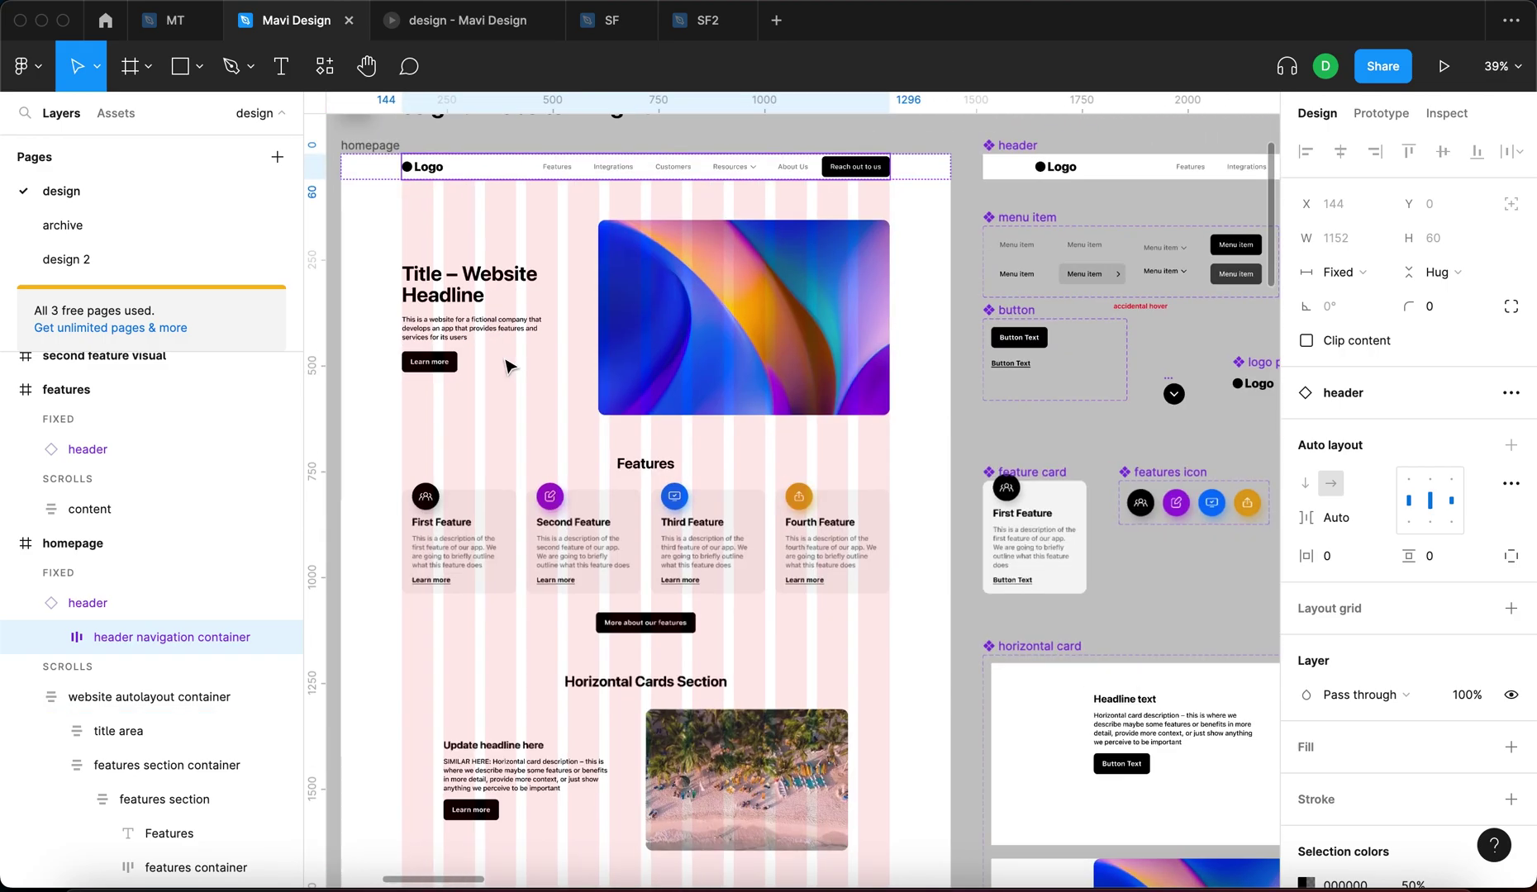
scroll(508, 367, down, 6)
click(1093, 468)
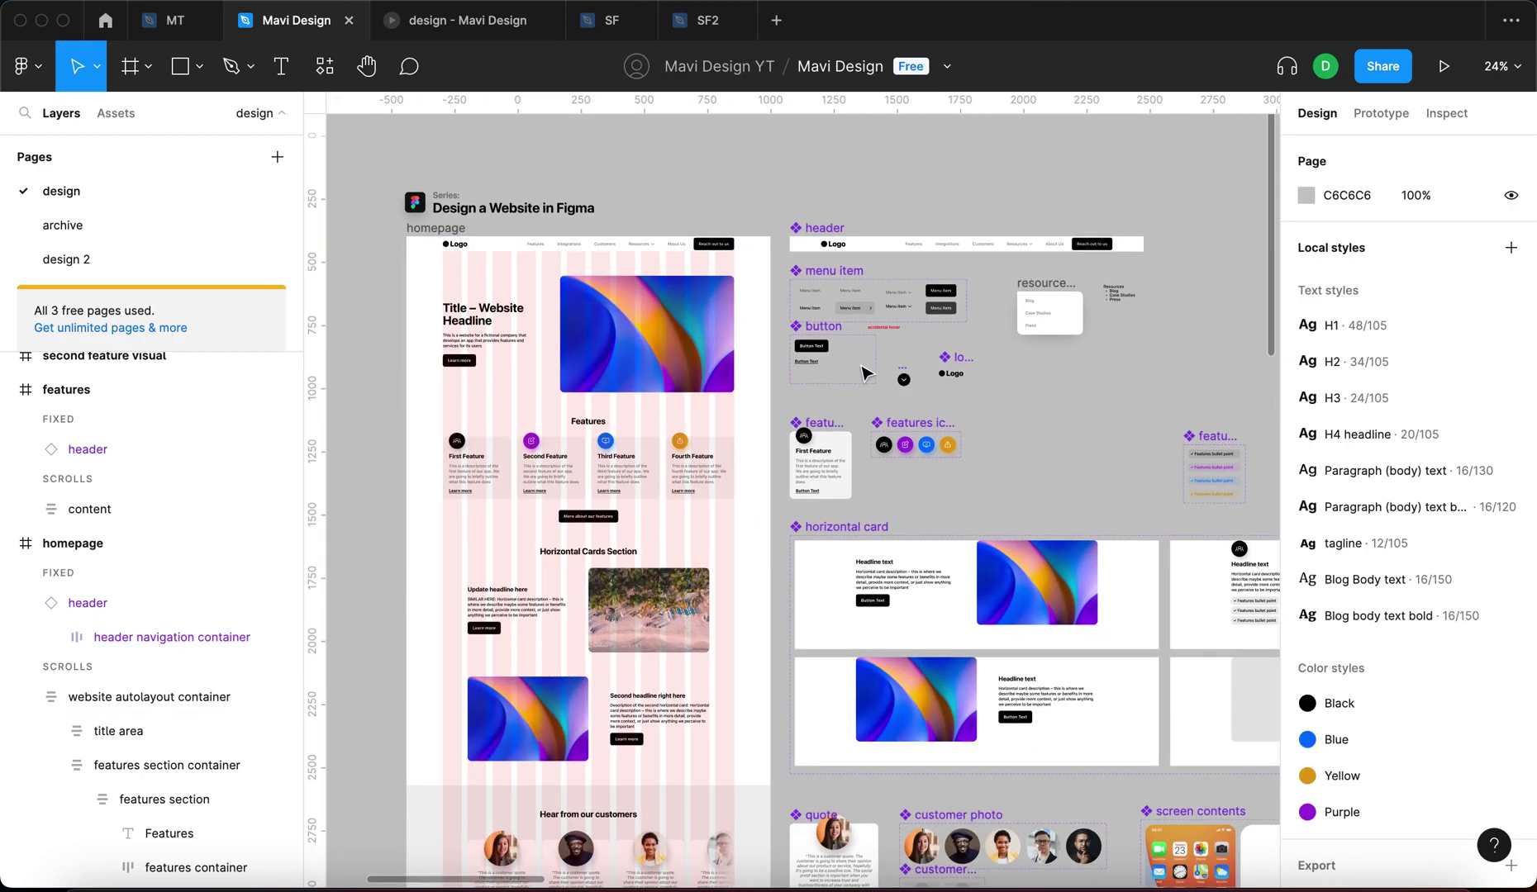
Step: Examine the filled and underlined button variants alongside the menu item and feature card components
scroll(859, 368, up, 5)
scroll(839, 513, up, 3)
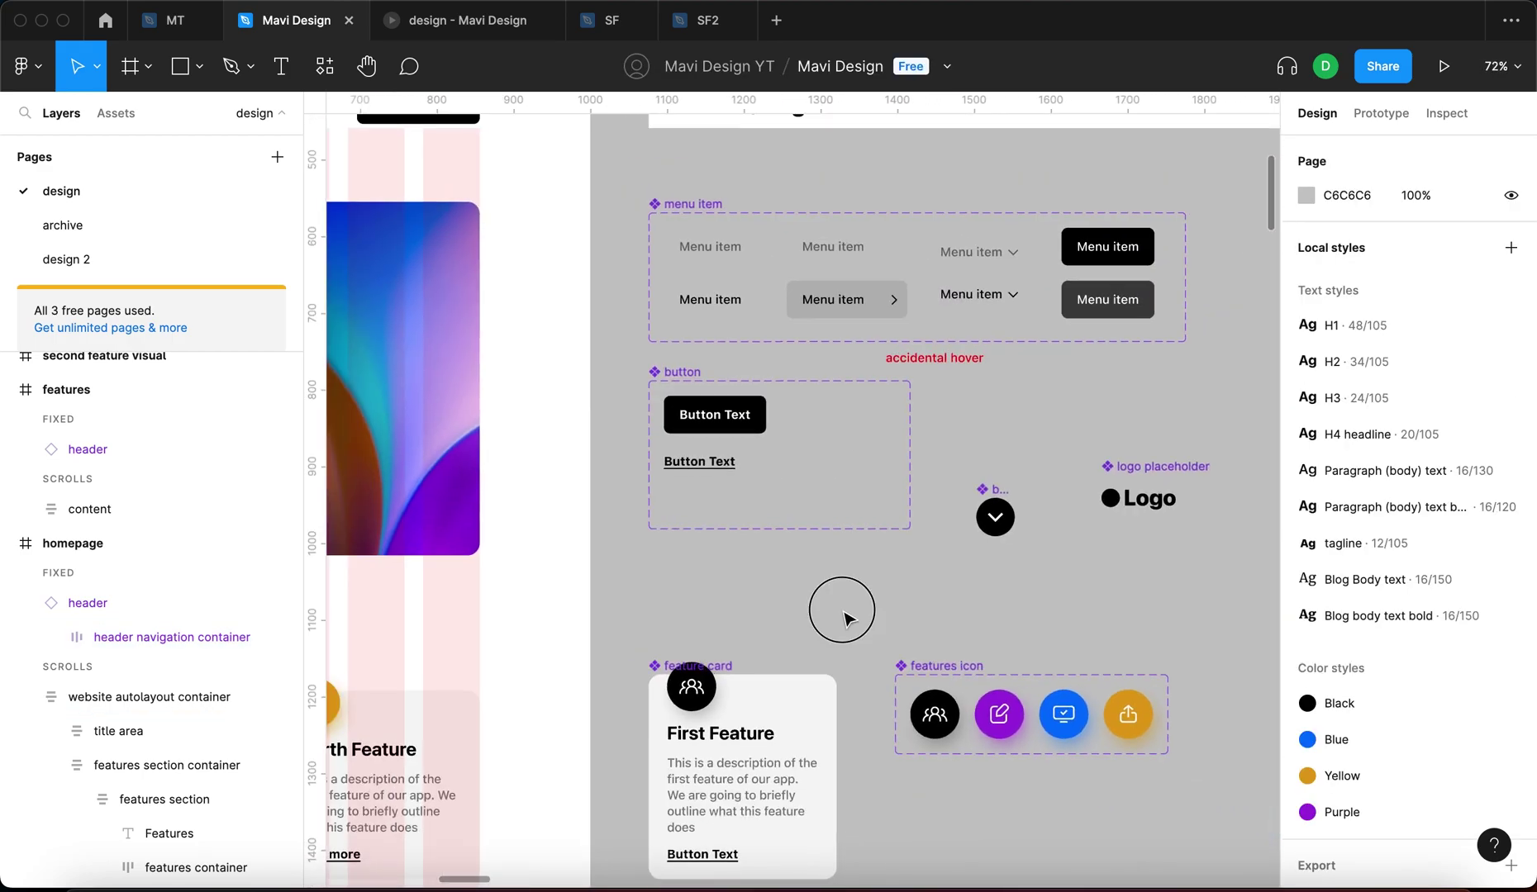
scroll(826, 521, down, 3)
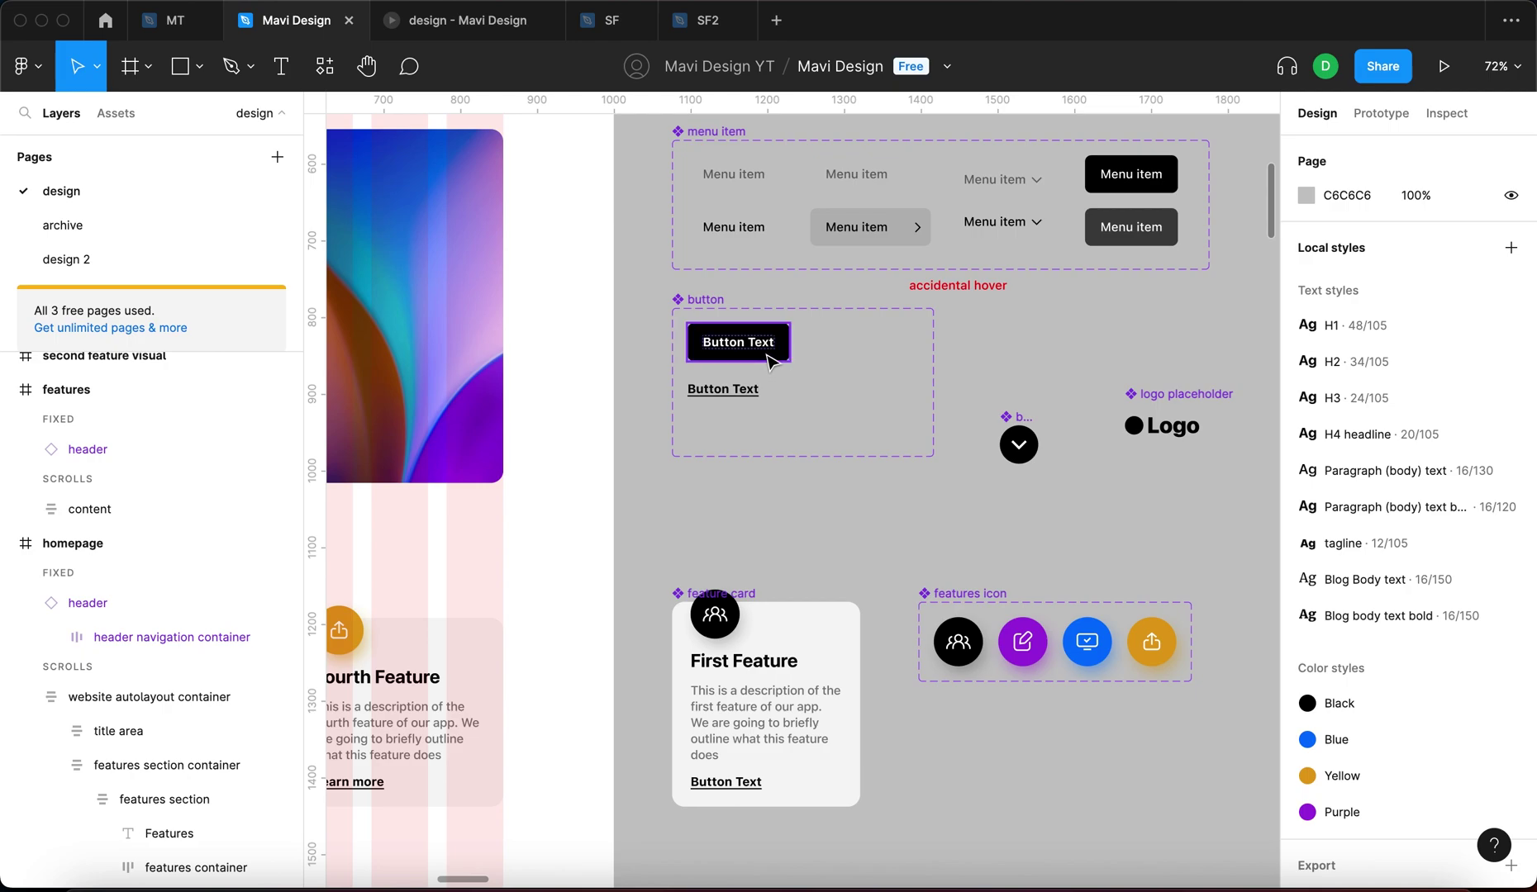
click(770, 353)
click(786, 497)
drag(789, 502, 907, 455)
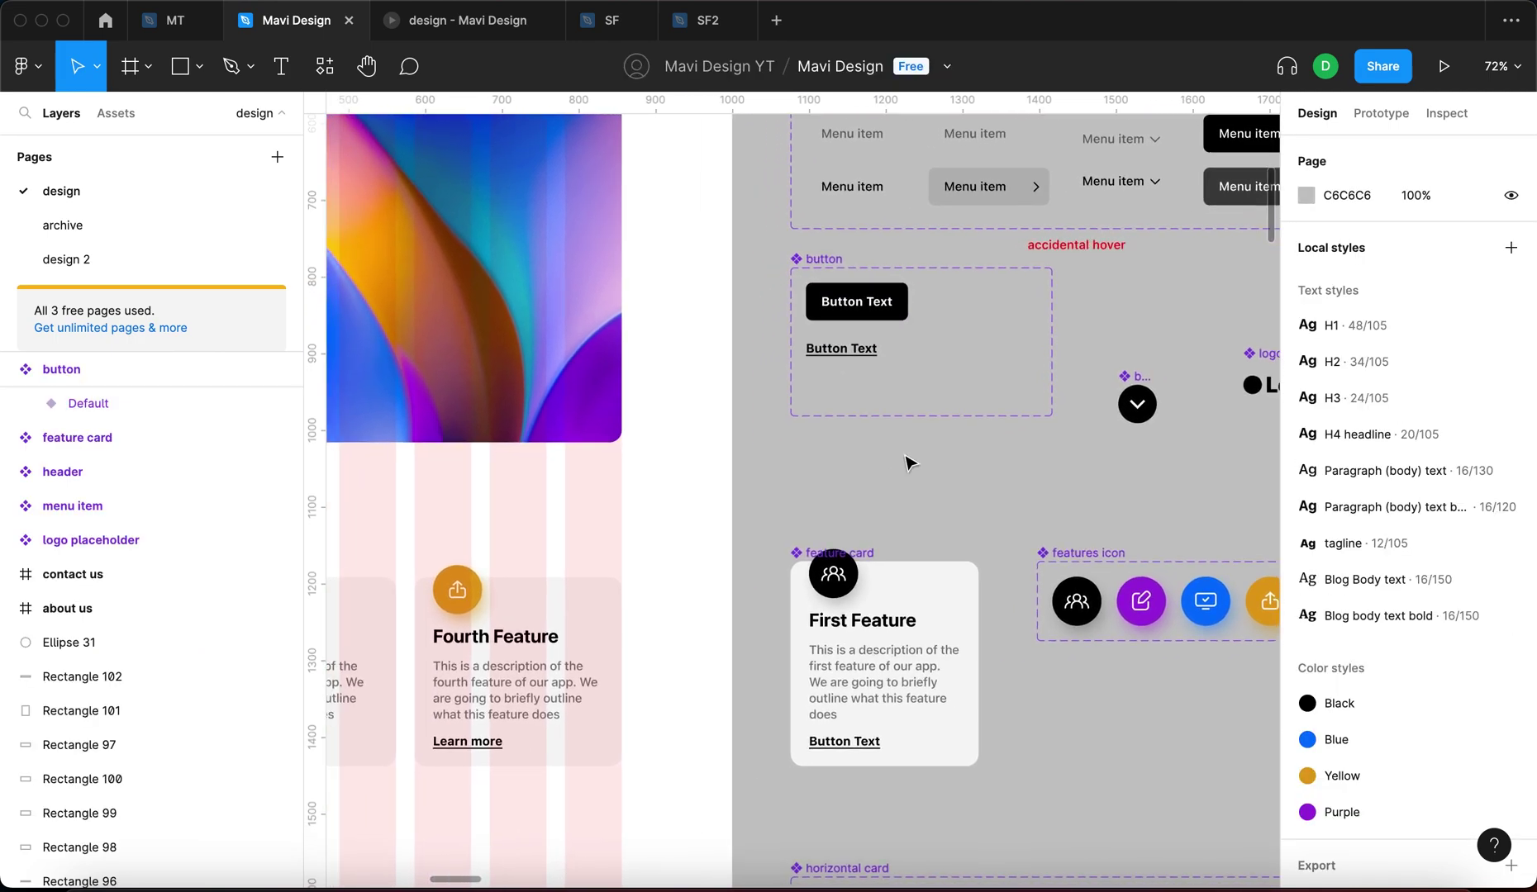
scroll(909, 463, down, 8)
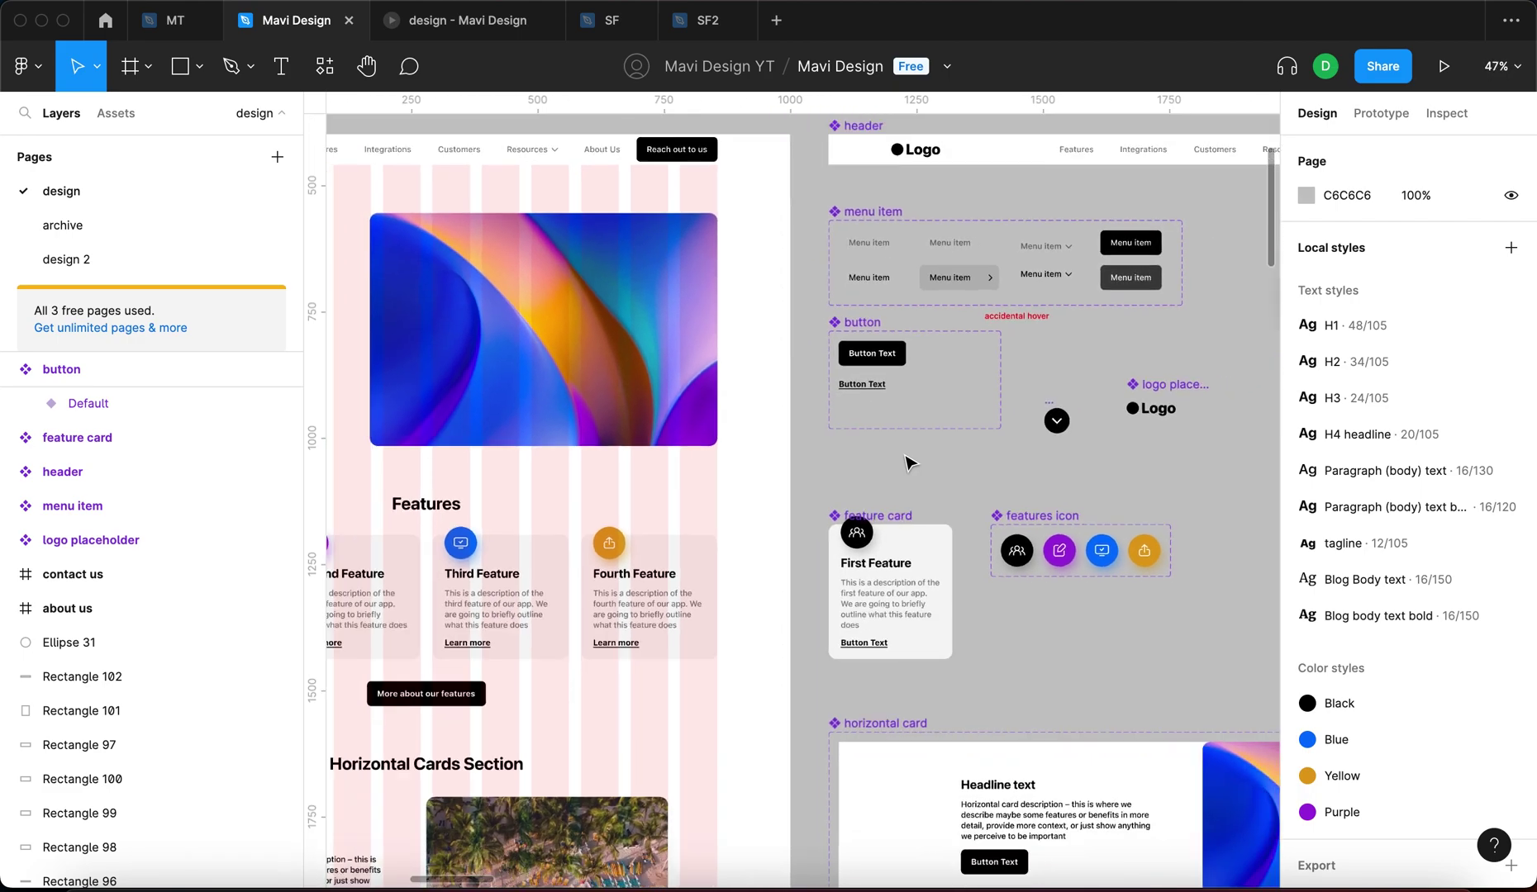
scroll(909, 456, left, 3)
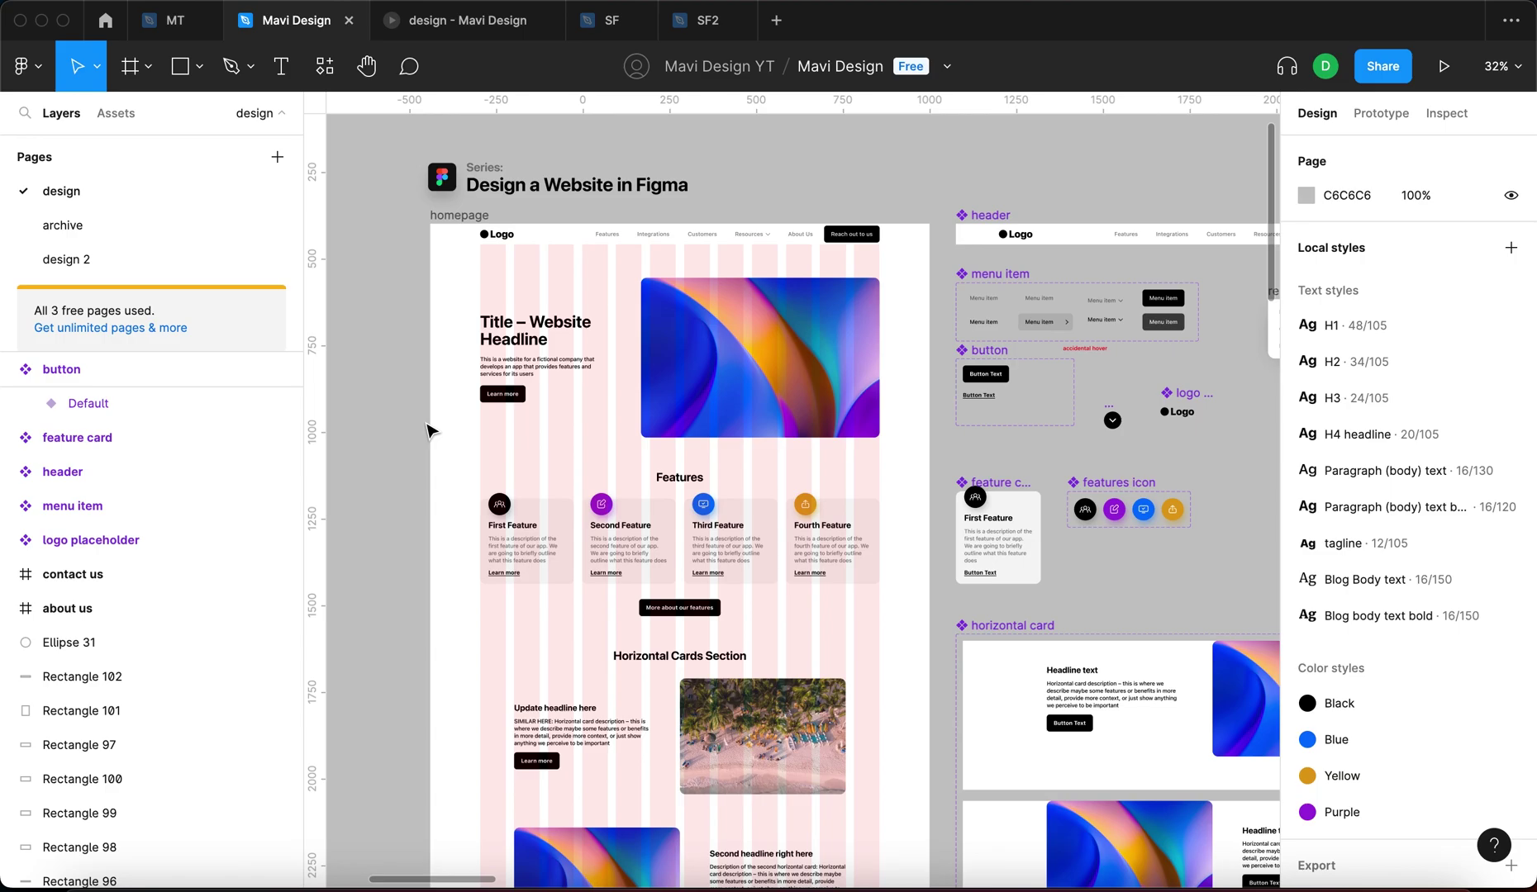
scroll(1072, 389, up, 5)
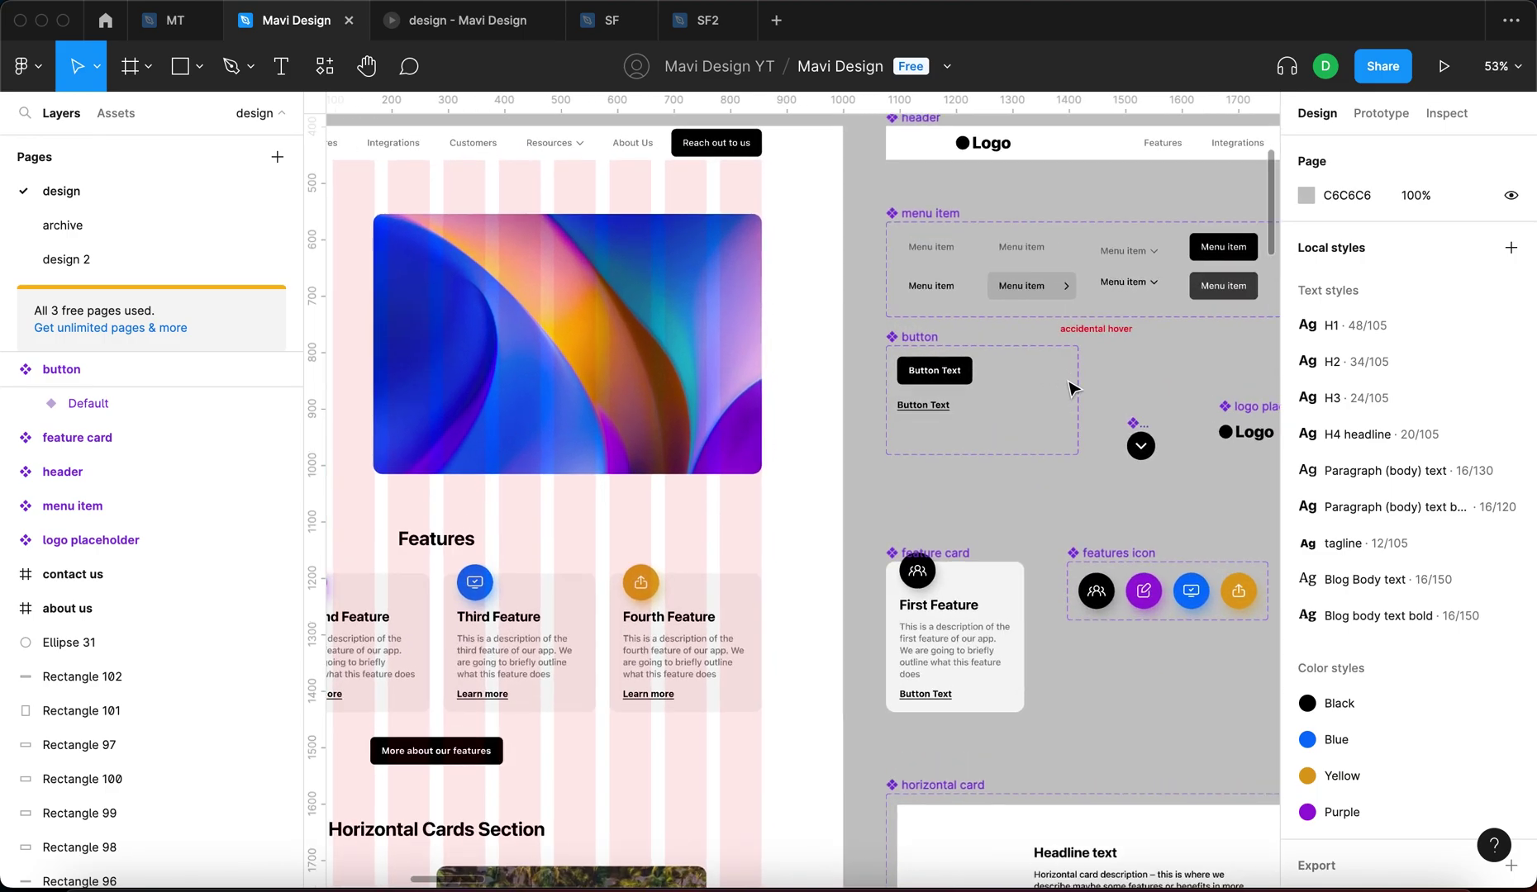
Step: Inspect the properties of the title area's Learn more button on the homepage and compare it with the button component set
scroll(1071, 388, down, 8)
scroll(839, 407, up, 6)
double_click(553, 379)
double_click(546, 382)
click(547, 385)
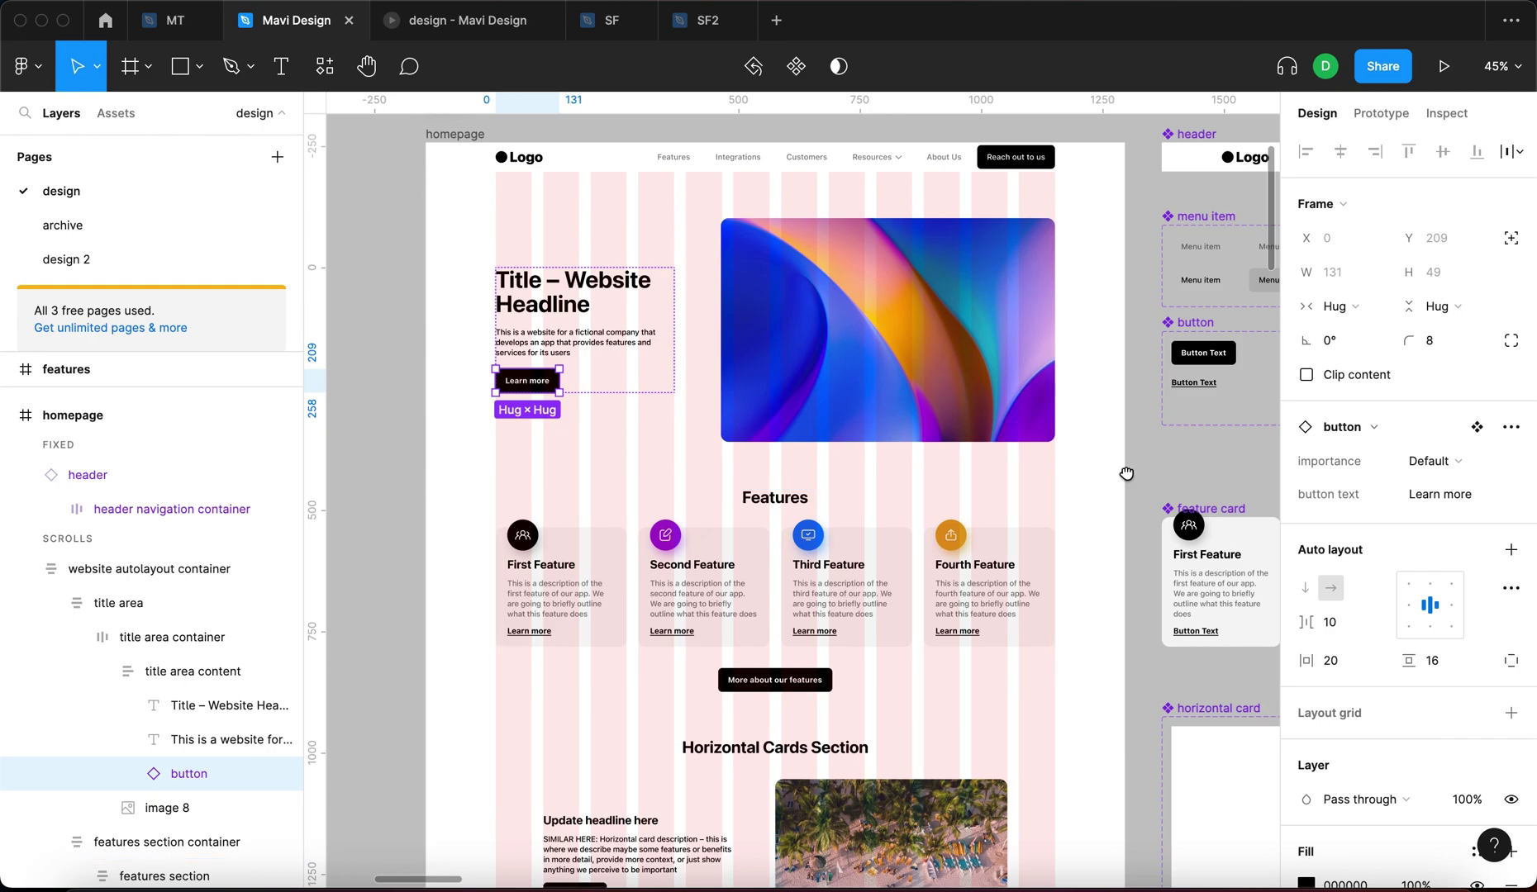
scroll(1126, 473, right, 3)
scroll(1178, 465, right, 3)
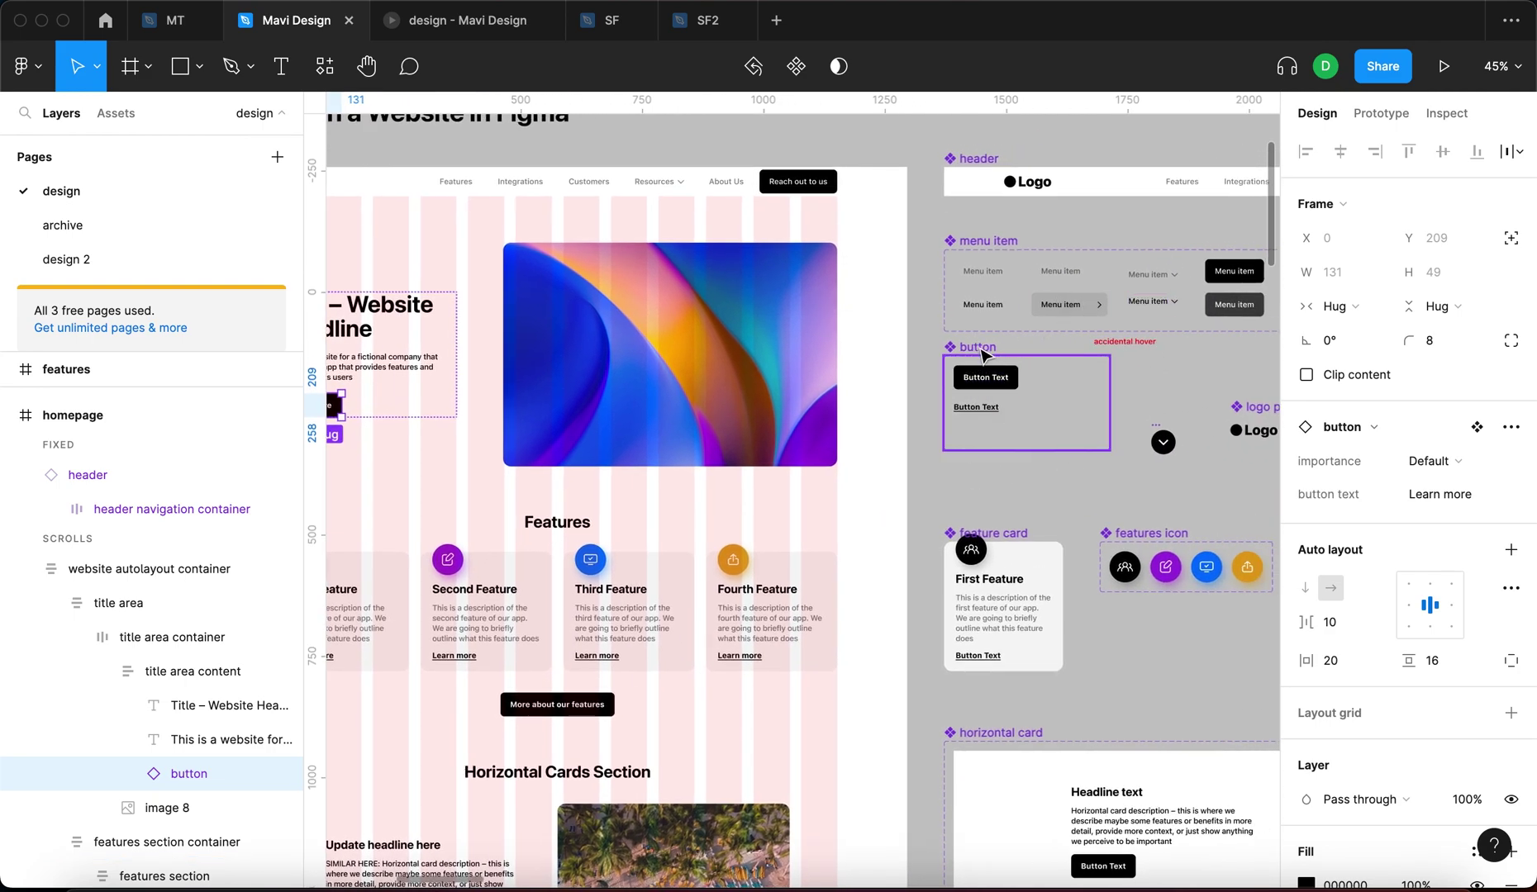
Step: Review the buttons across the homepage's lower sections and the accordion component, and return to the button set's Default variant
scroll(983, 353, down, 5)
scroll(643, 479, down, 2)
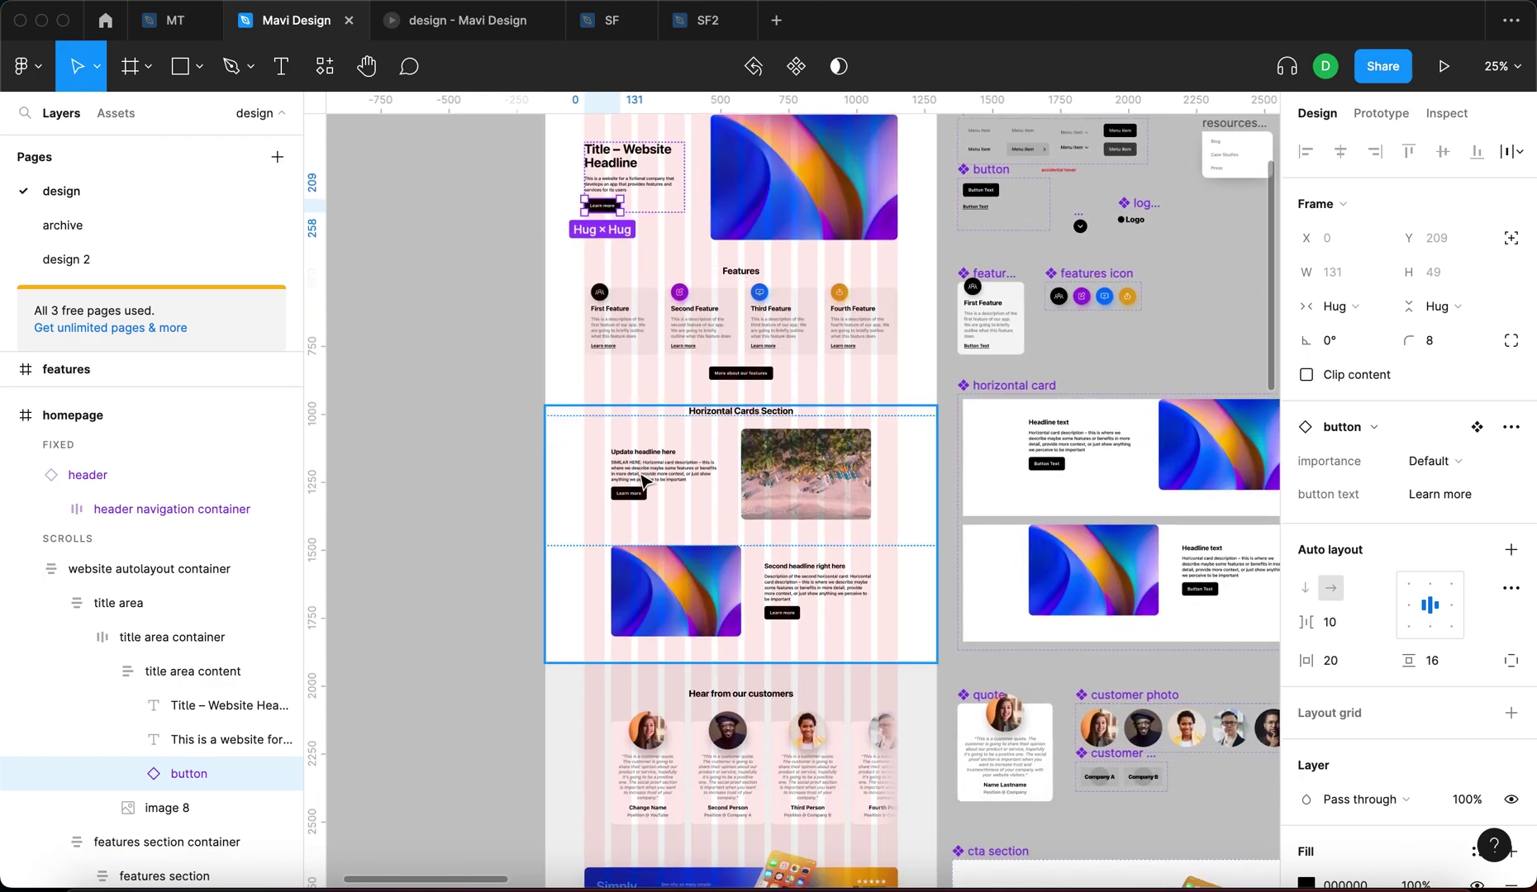
scroll(642, 479, down, 10)
scroll(818, 562, down, 2)
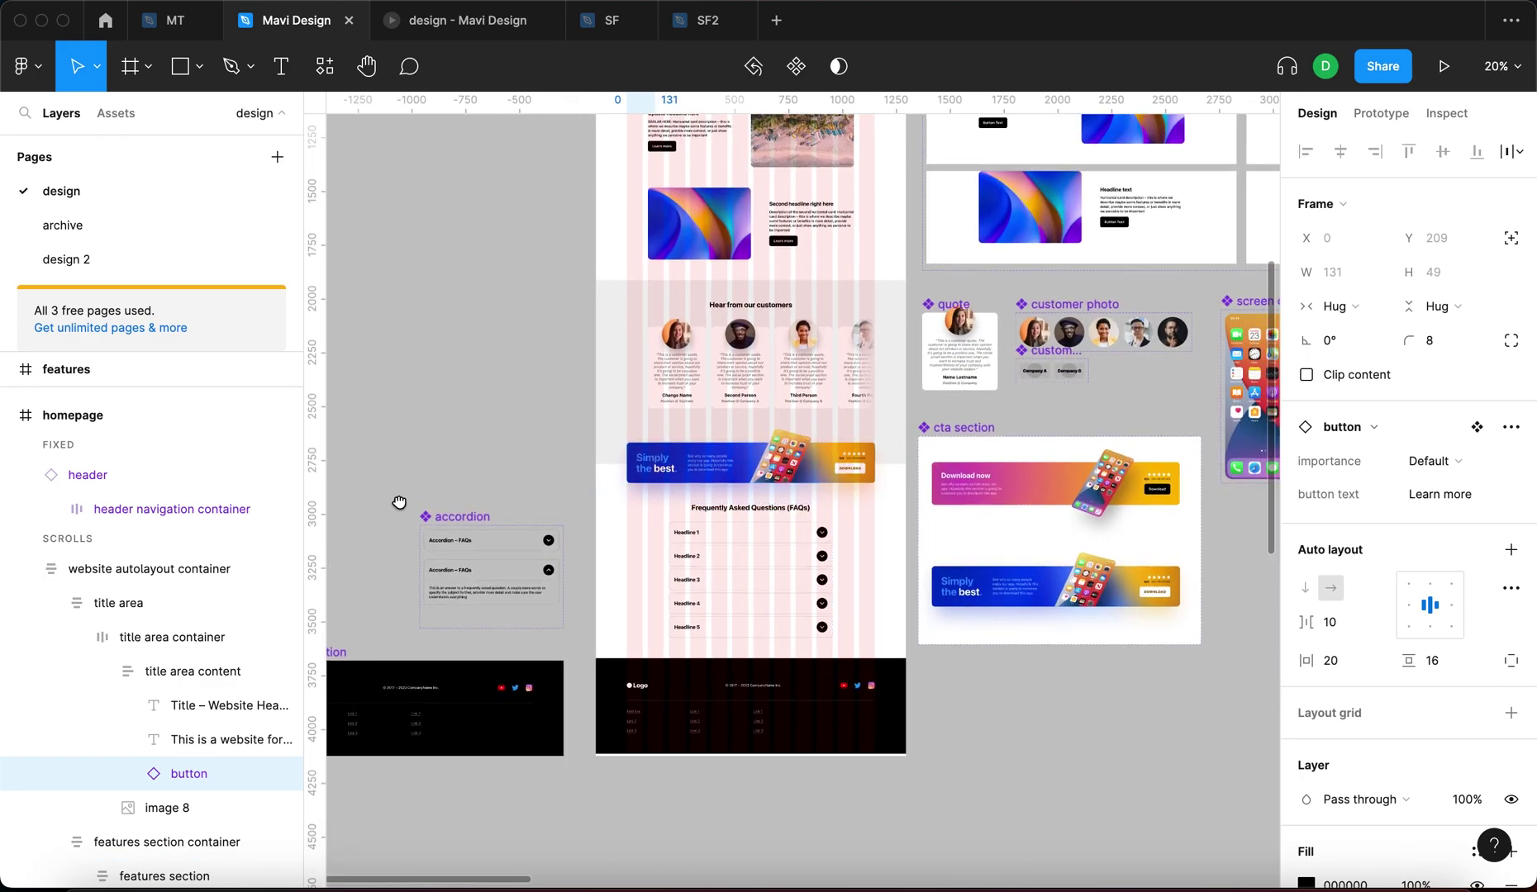
drag(400, 502, 196, 737)
scroll(690, 194, up, 6)
drag(816, 177, 746, 429)
click(849, 249)
click(851, 255)
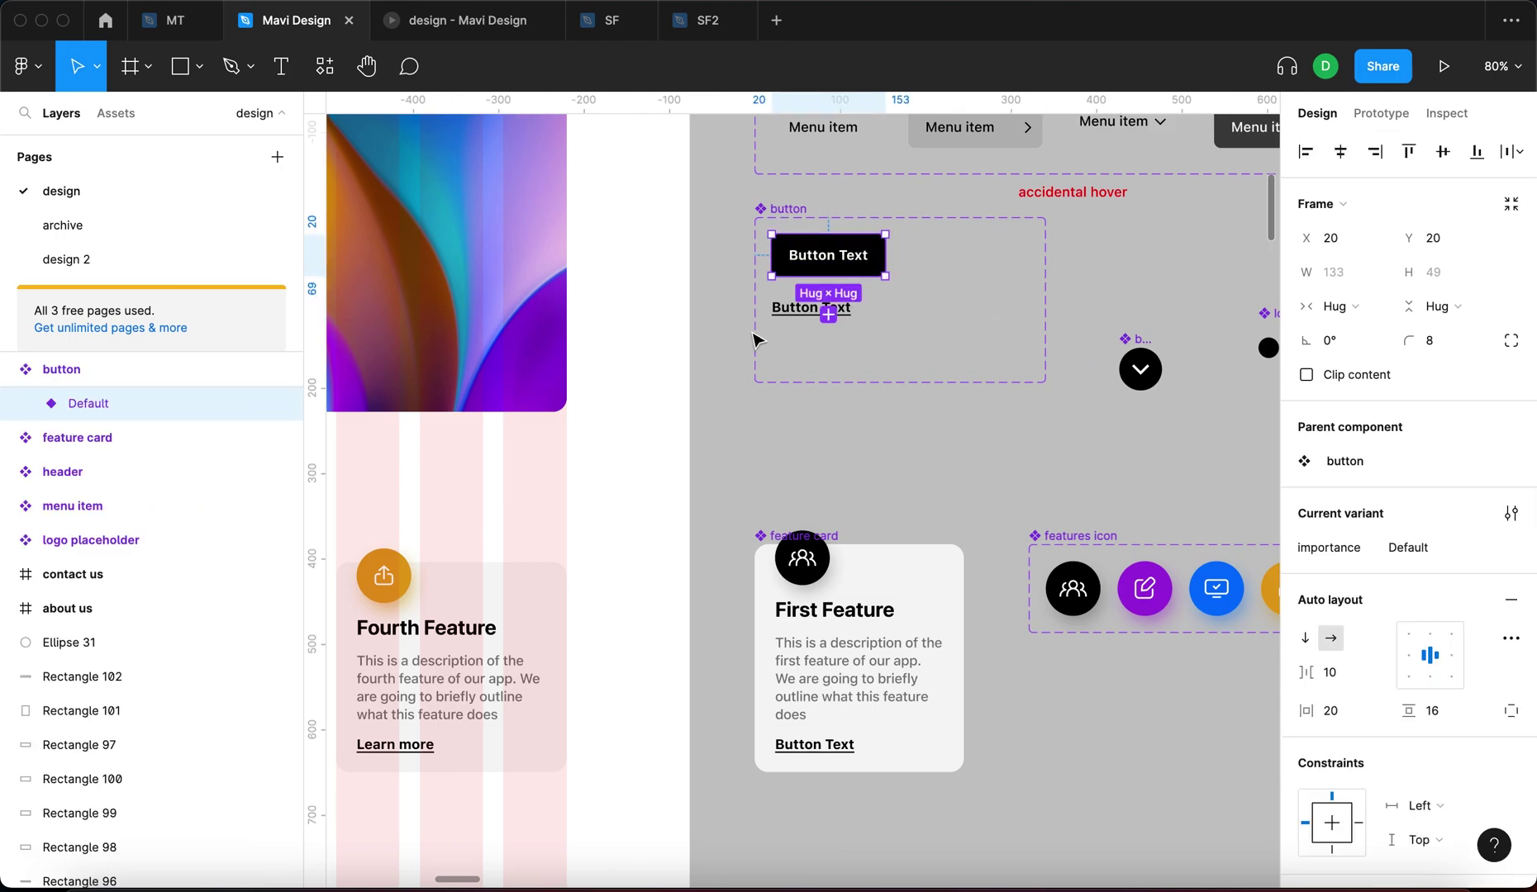
Step: Look over the homepage sections and the remaining page frames that use the buttons, and clear the selection
scroll(826, 247, down, 10)
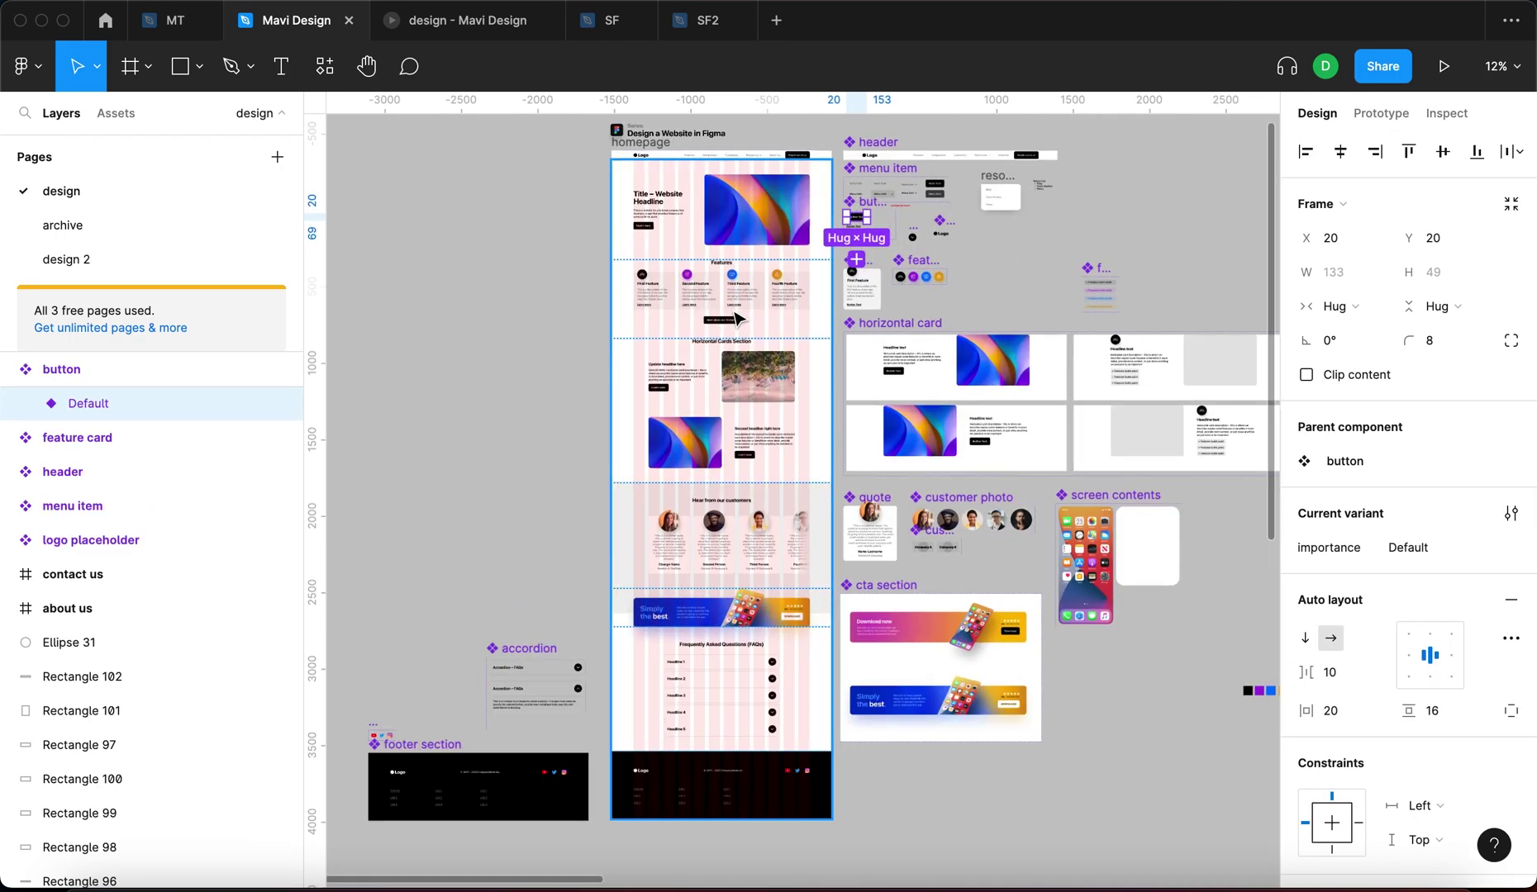
scroll(740, 323, up, 5)
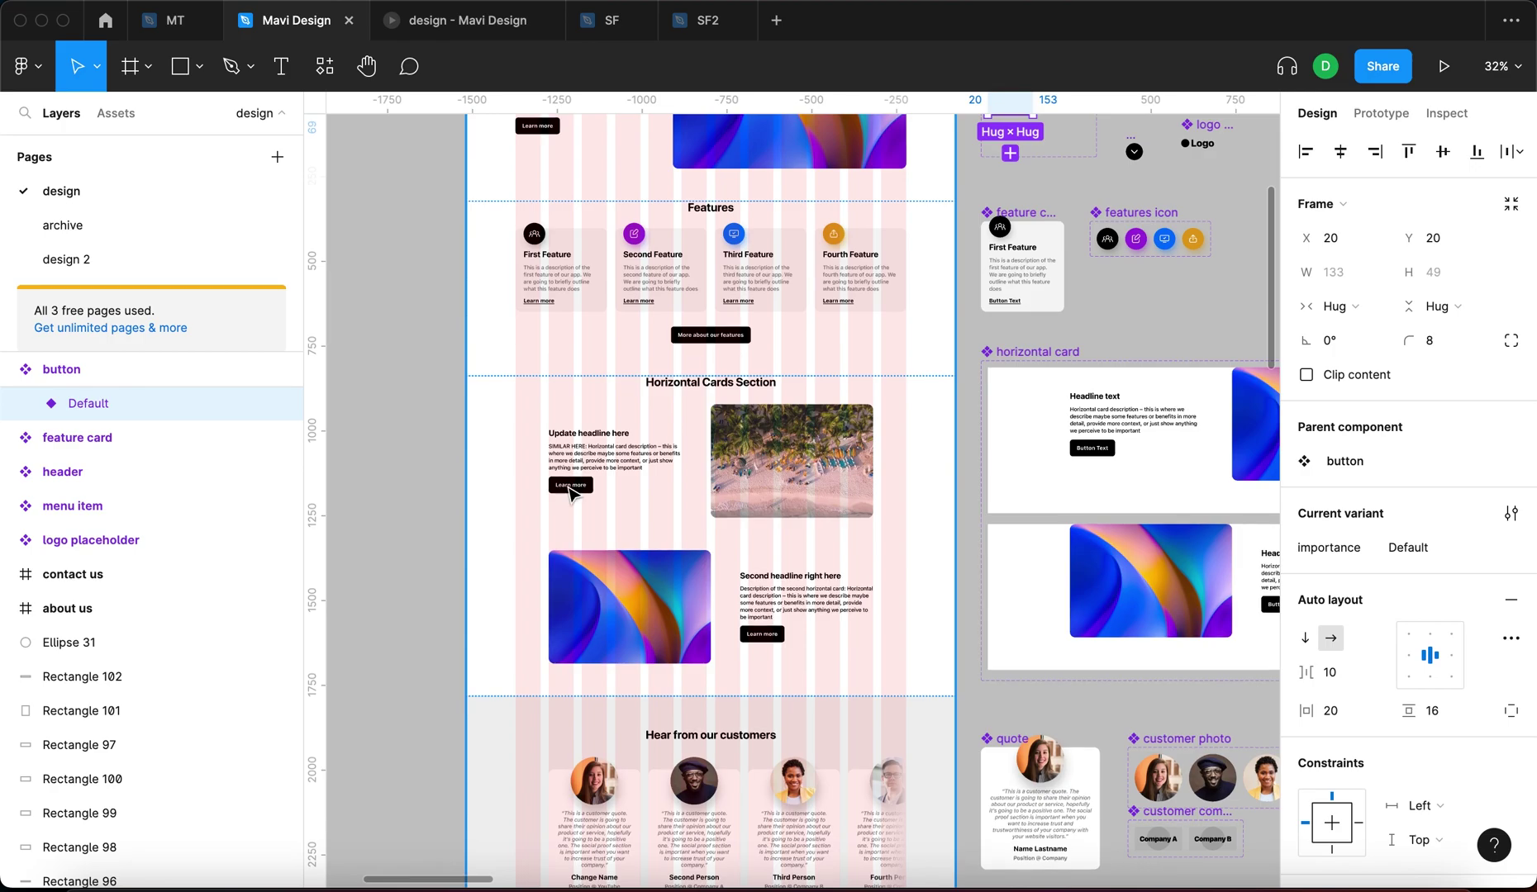
scroll(498, 285, up, 2)
scroll(576, 196, down, 8)
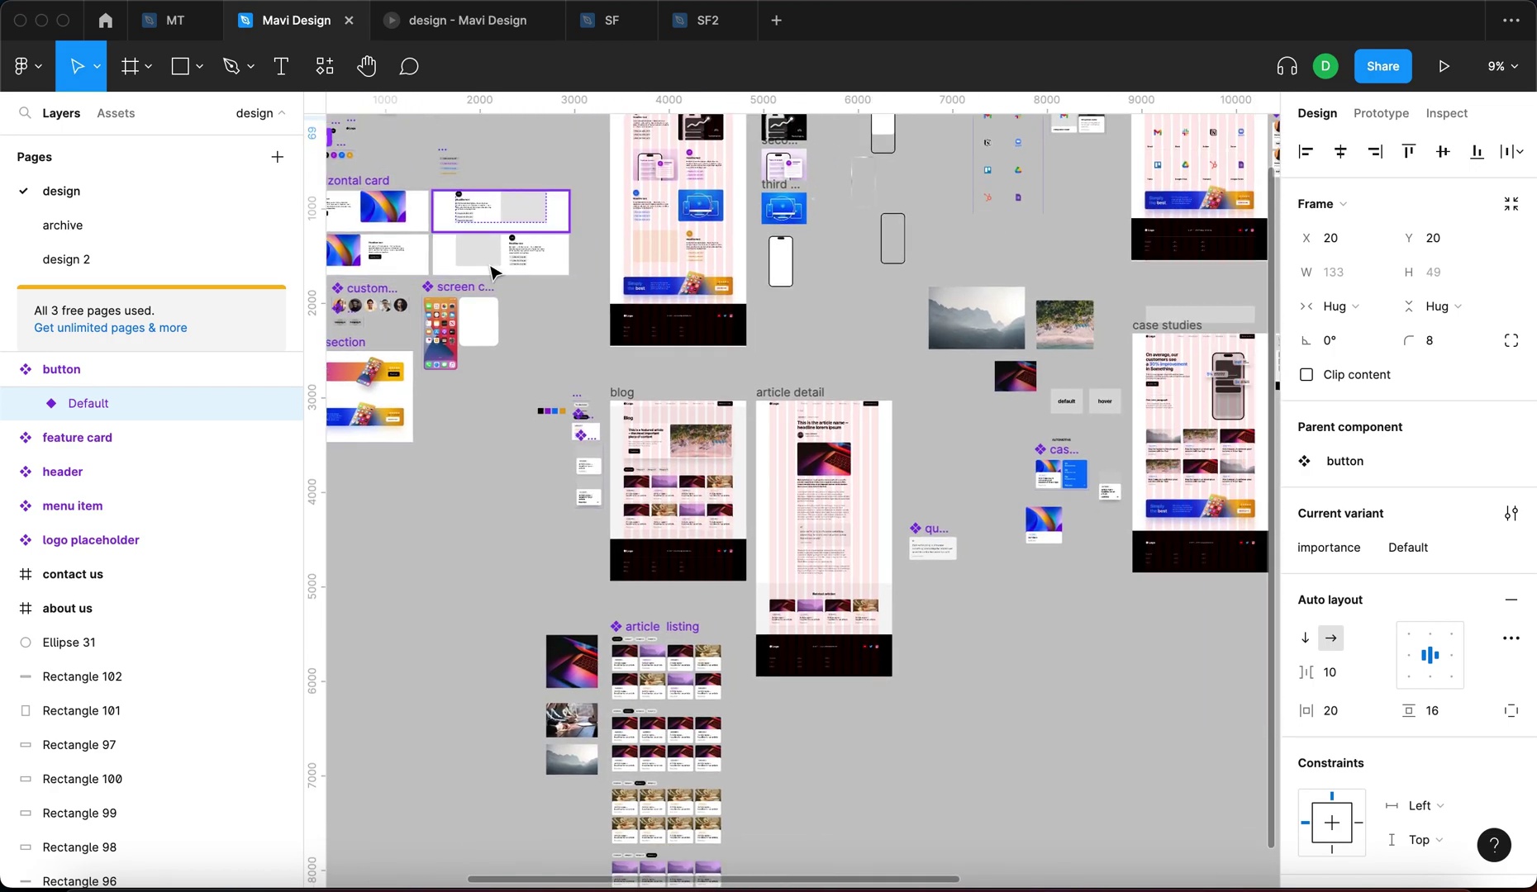
scroll(869, 416, up, 6)
scroll(966, 522, down, 8)
drag(1041, 502, 678, 500)
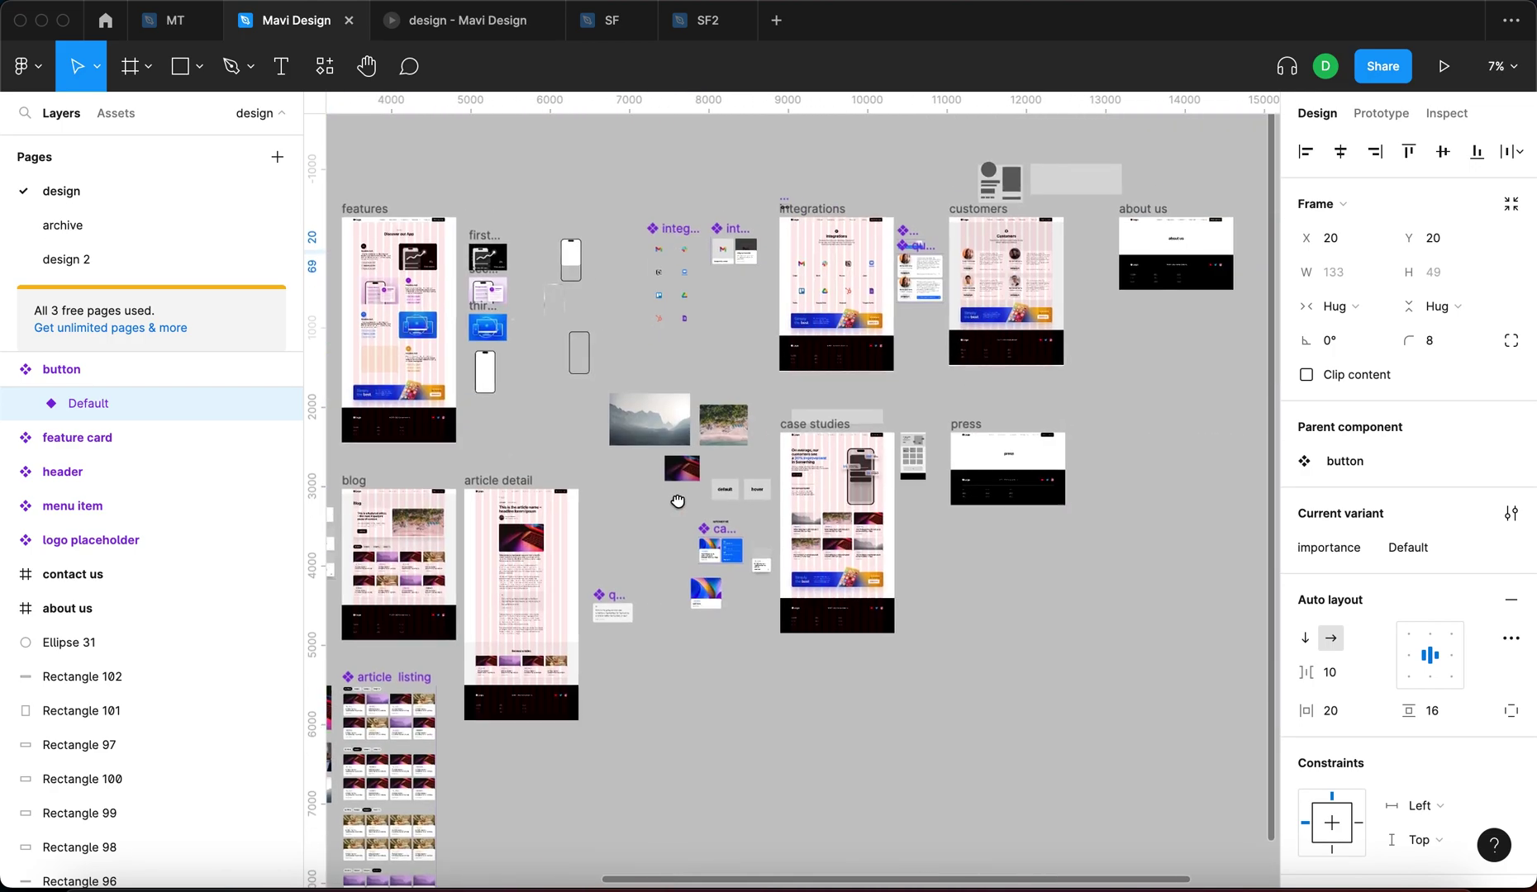
scroll(833, 481, up, 6)
scroll(598, 374, down, 10)
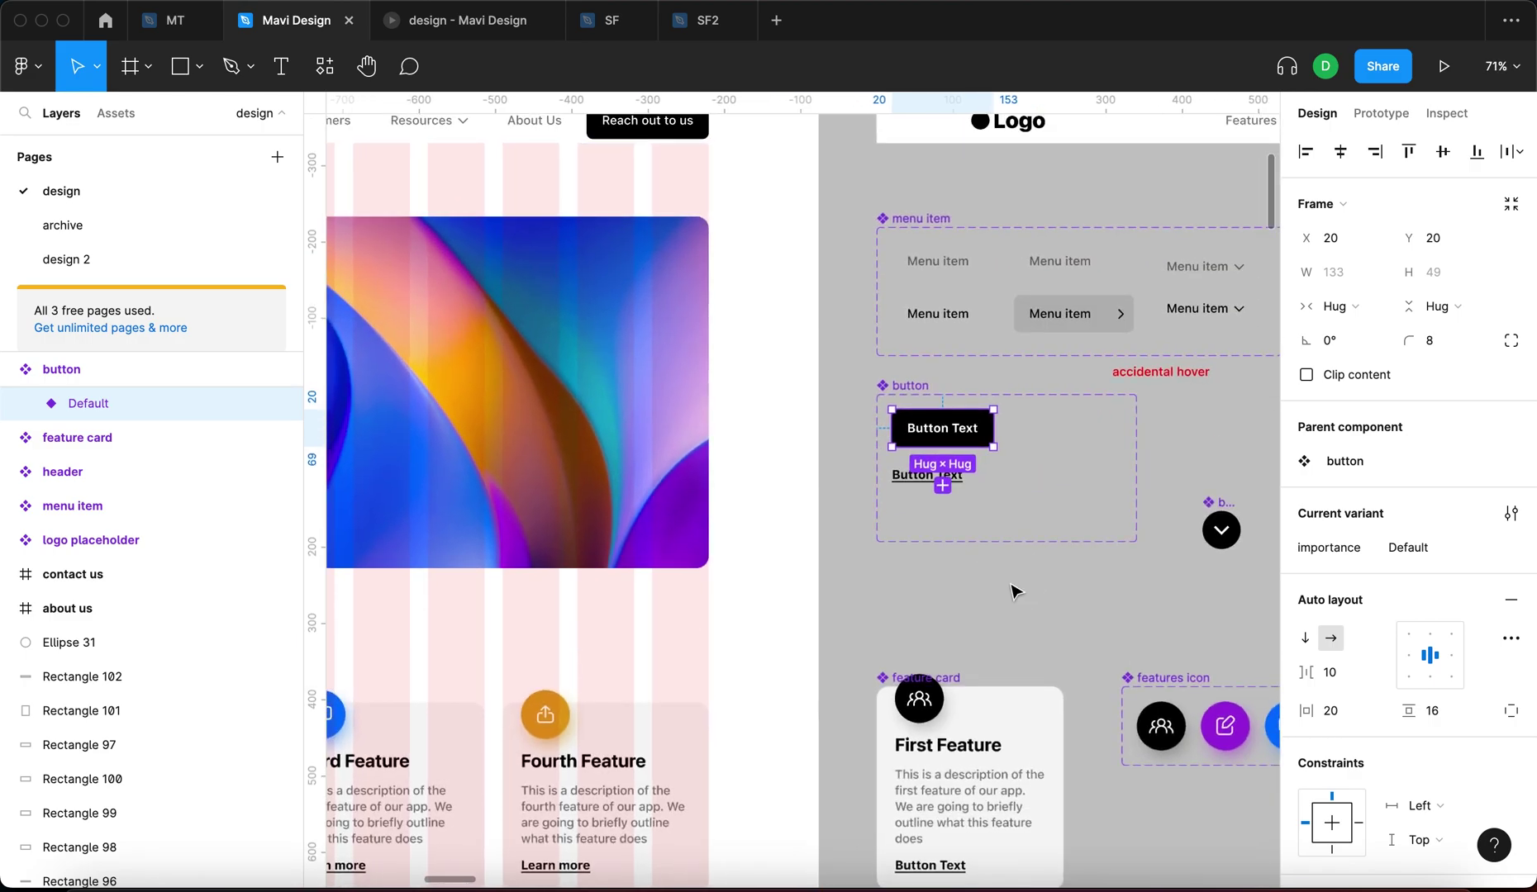
click(1008, 584)
drag(1011, 587, 916, 593)
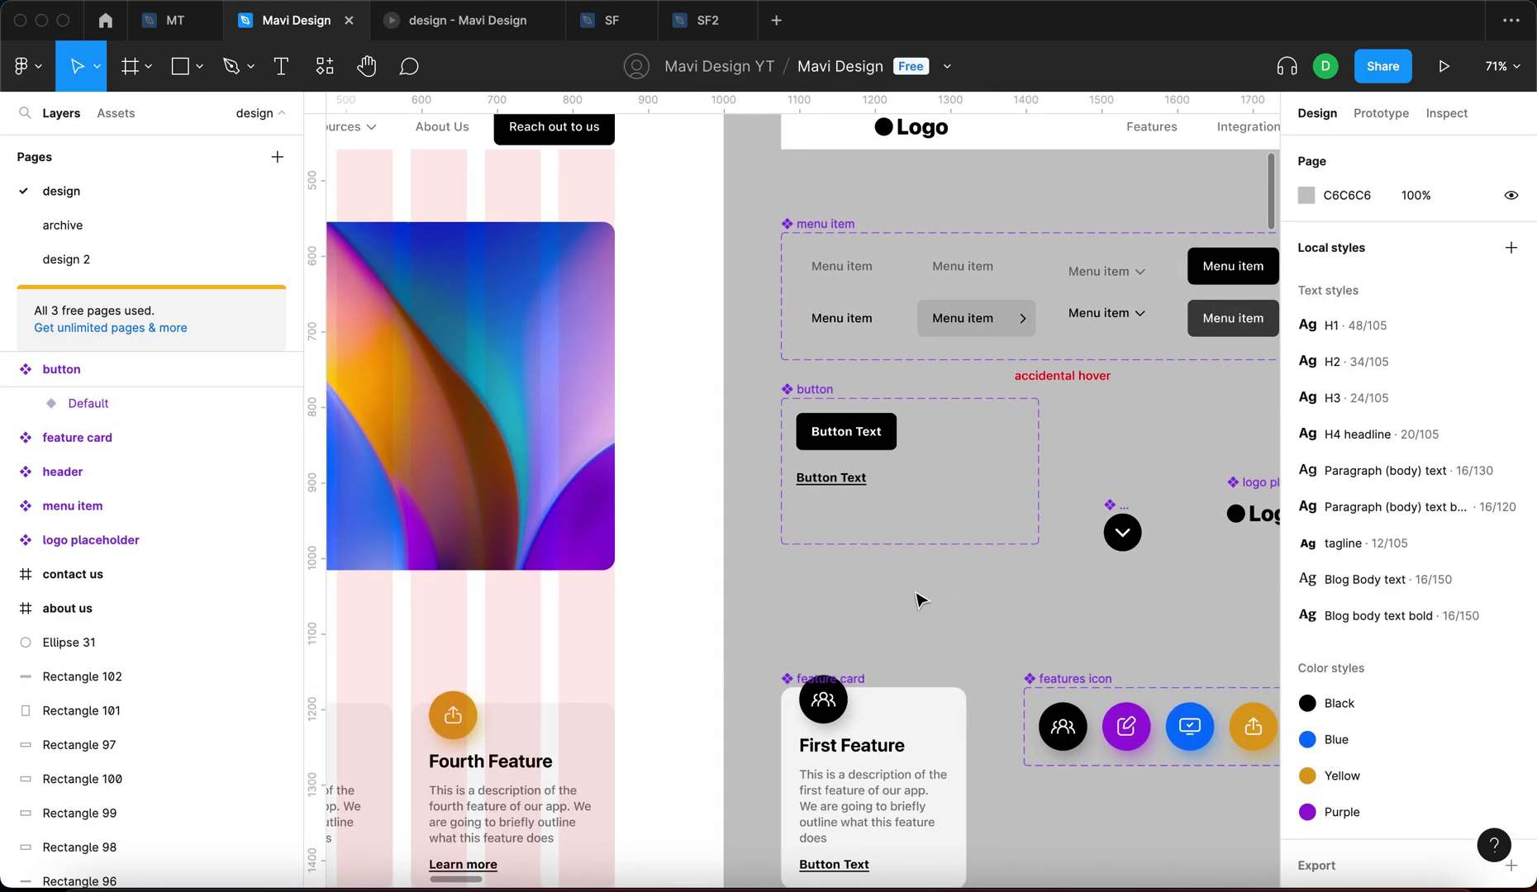
Step: Widen the button component set to 386 by moving its right edge outward
scroll(942, 588, right, 2)
scroll(941, 588, up, 1)
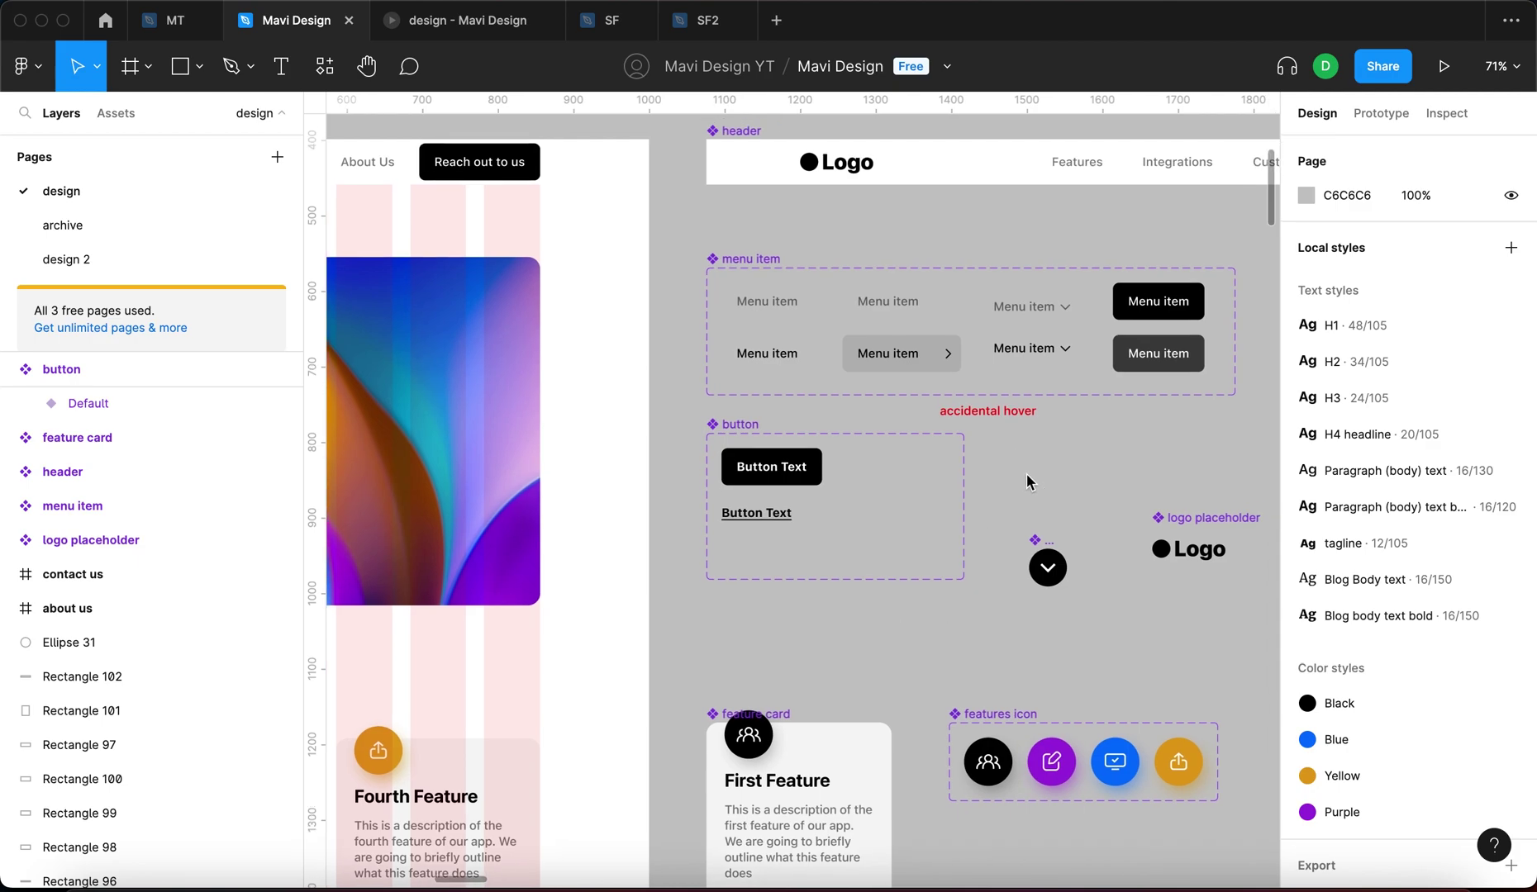
click(821, 435)
drag(964, 475, 998, 473)
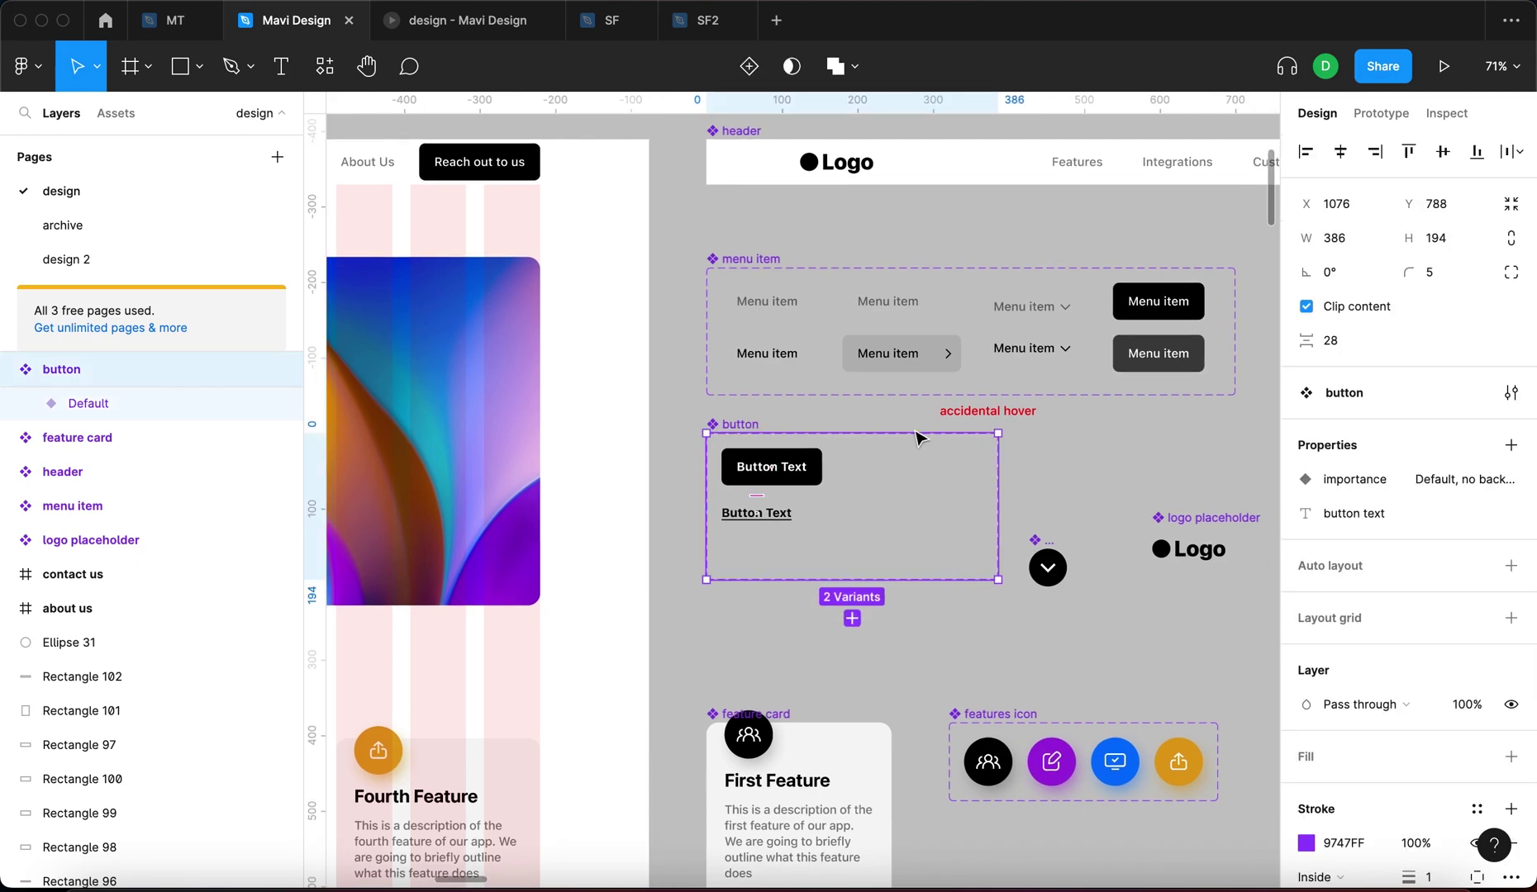
Step: Check the button component set's prototype settings and examine the properties of its Default and no background variants
click(1373, 116)
scroll(781, 495, up, 5)
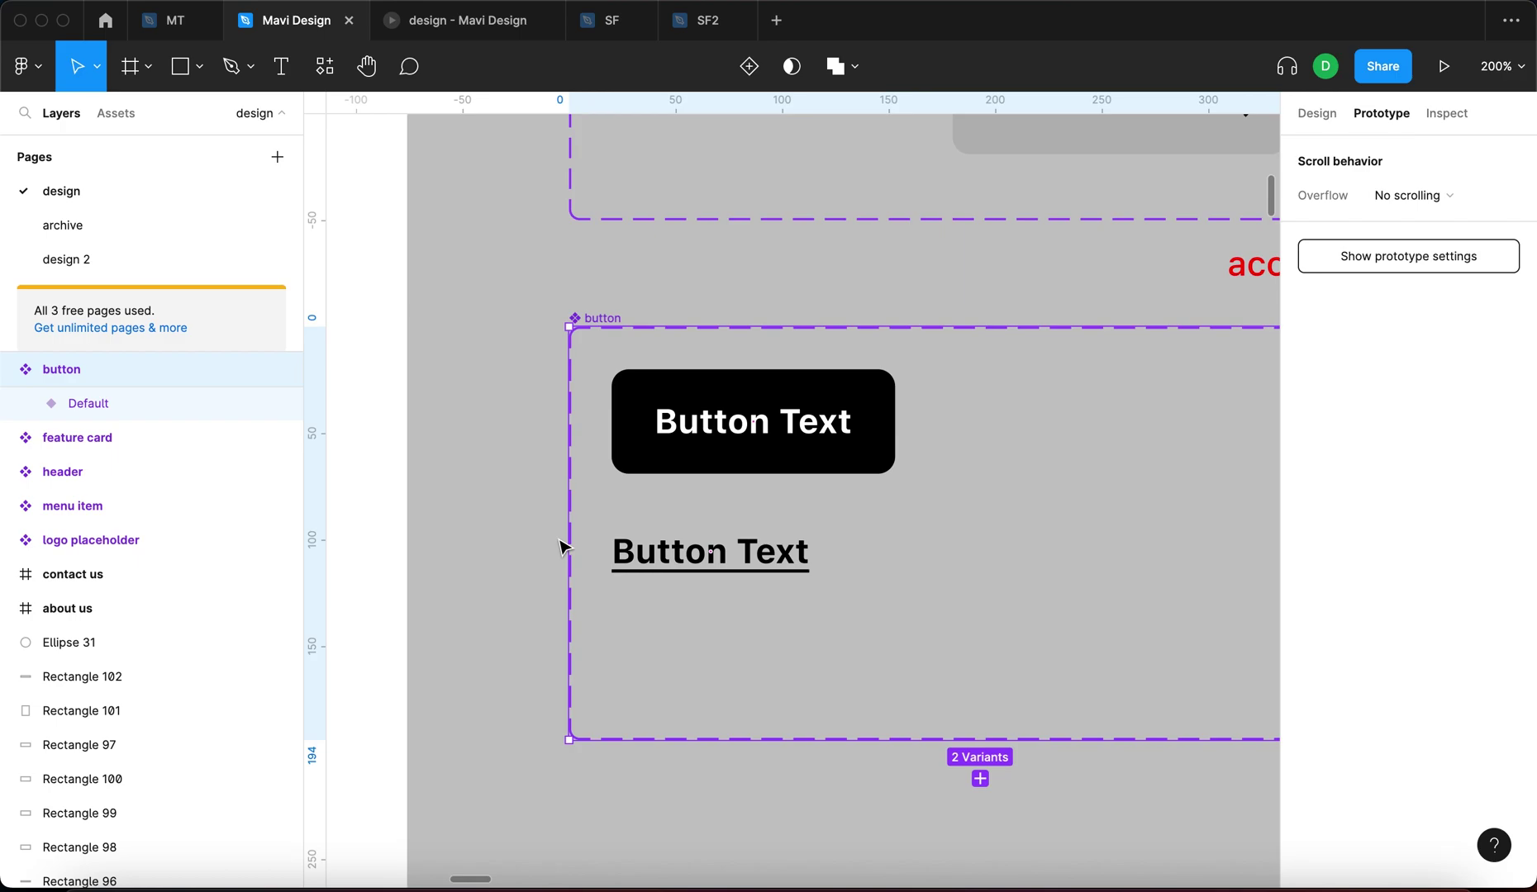
click(1311, 126)
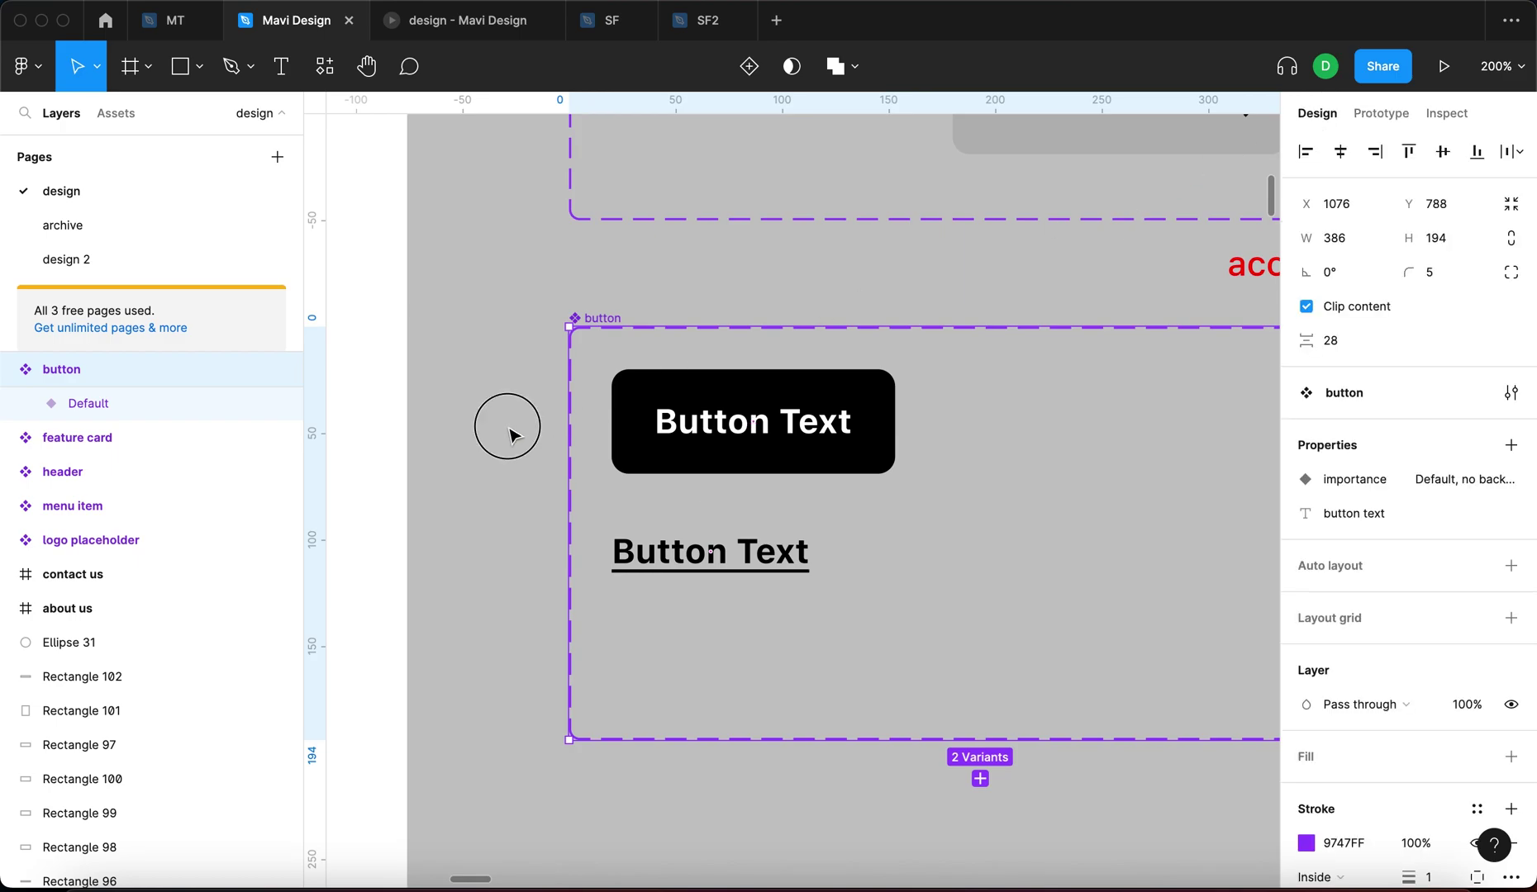
click(507, 421)
click(789, 421)
drag(1014, 455, 875, 438)
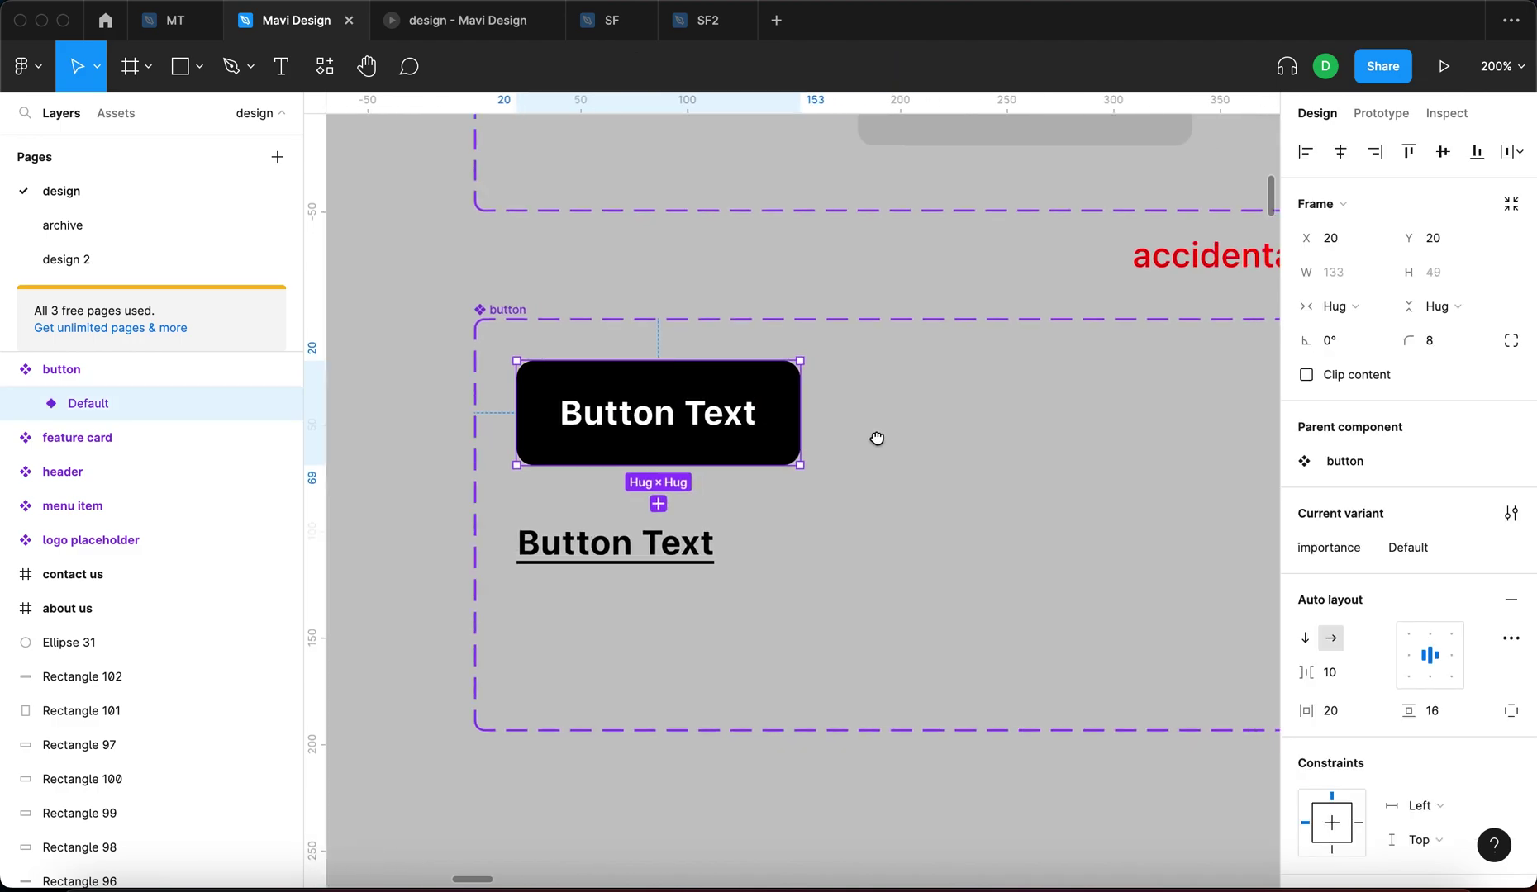
scroll(875, 442, down, 5)
click(637, 357)
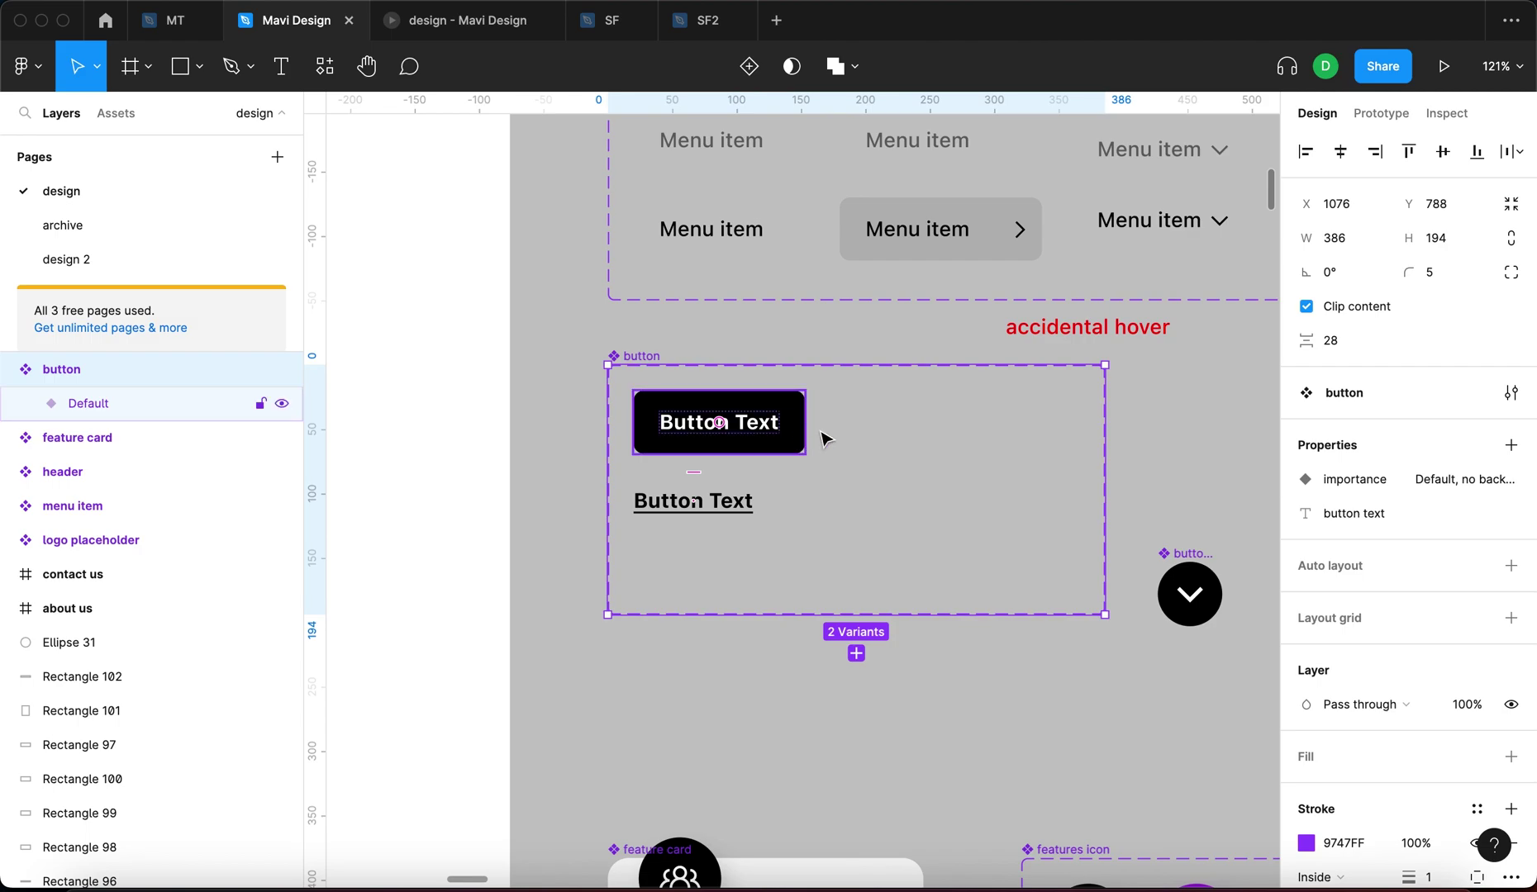
click(713, 501)
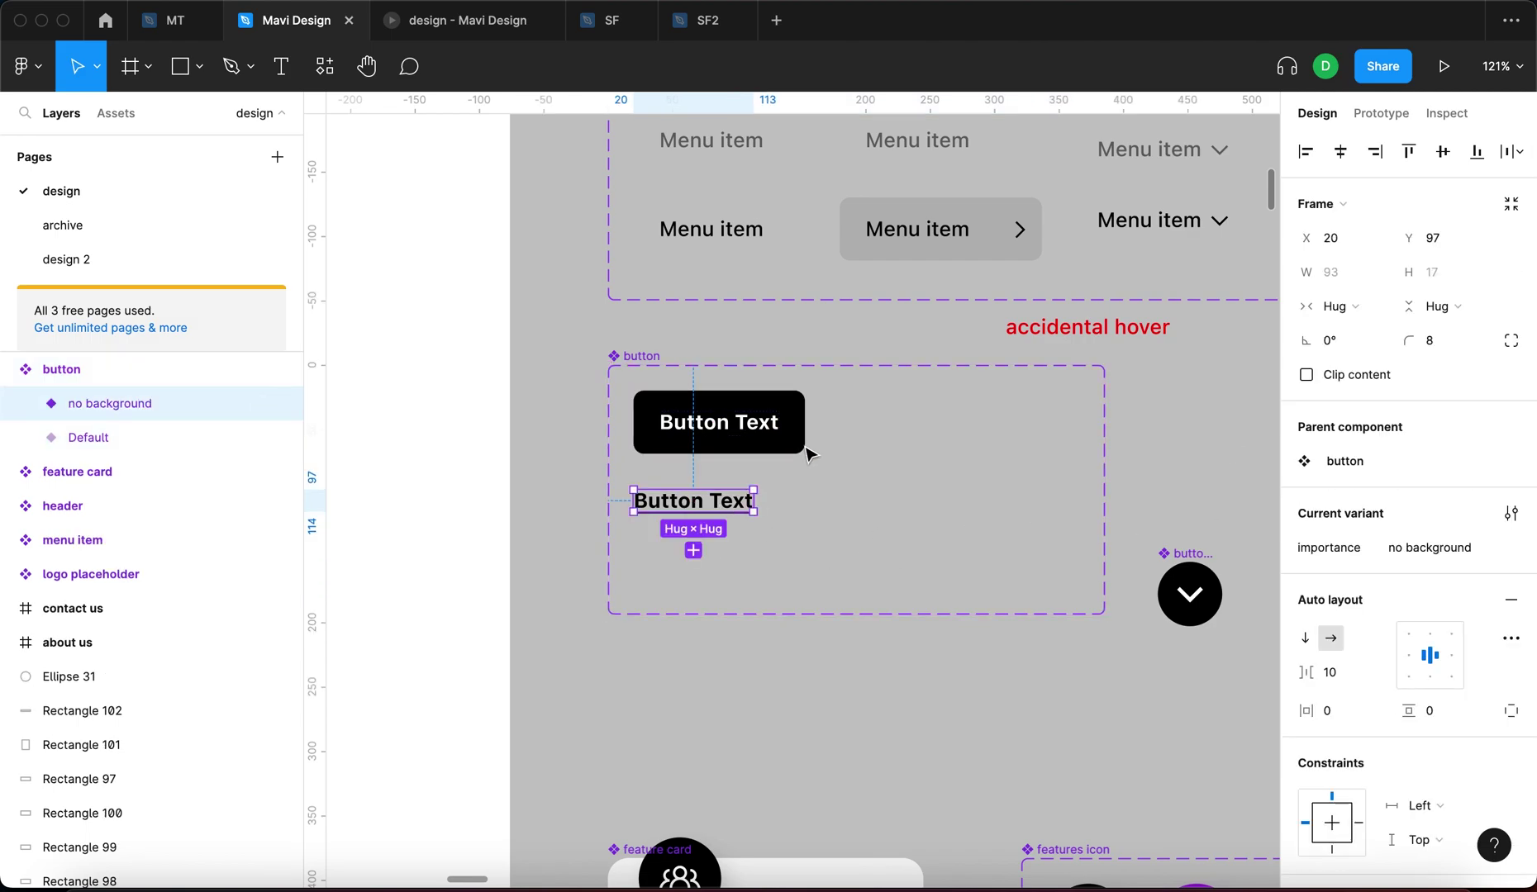
click(776, 453)
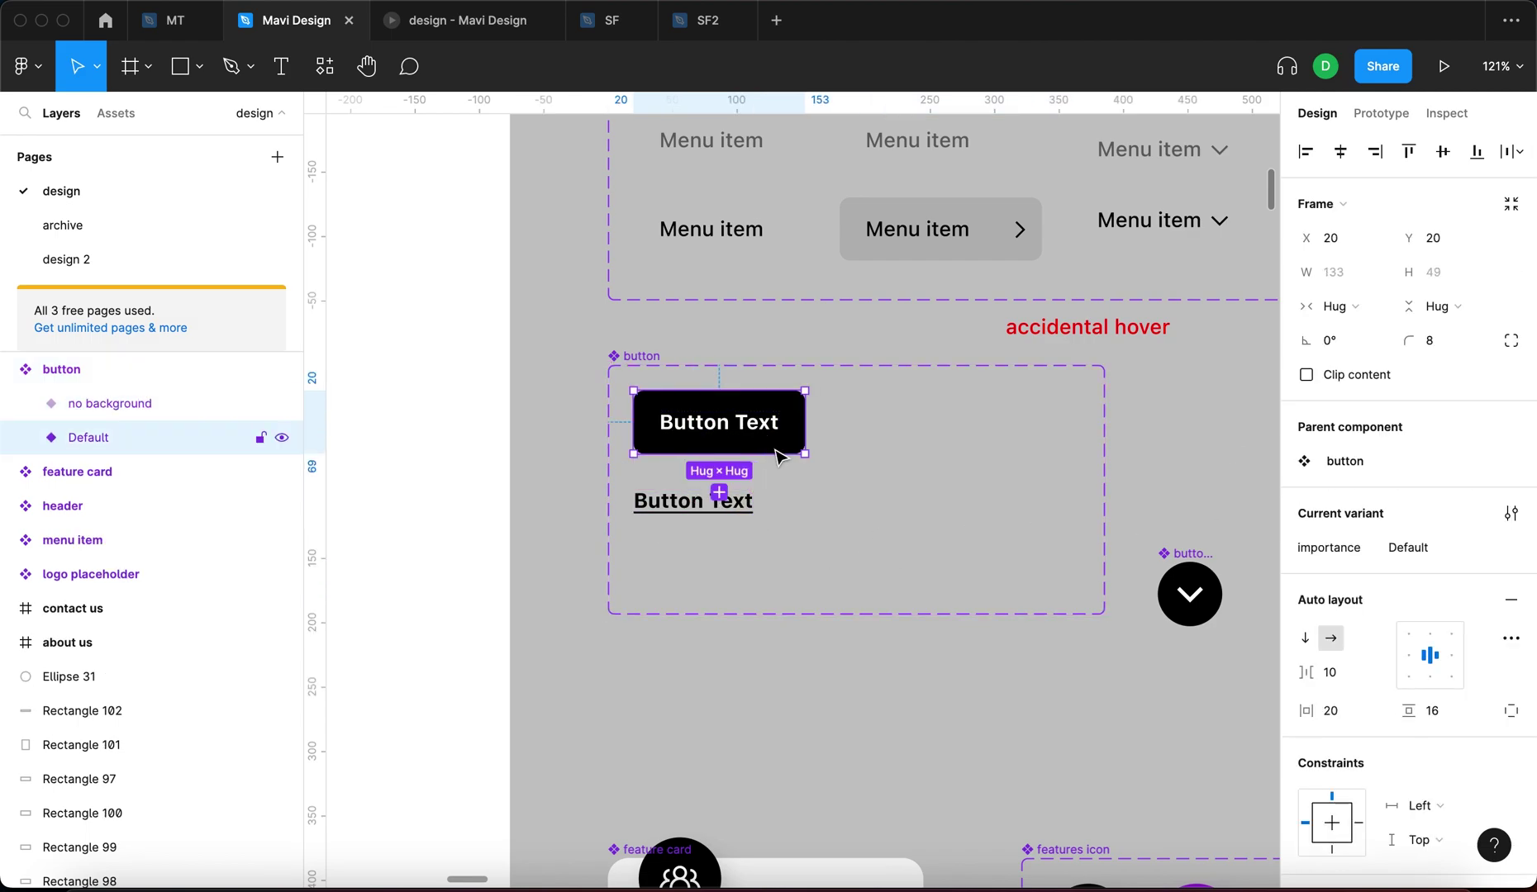
click(712, 500)
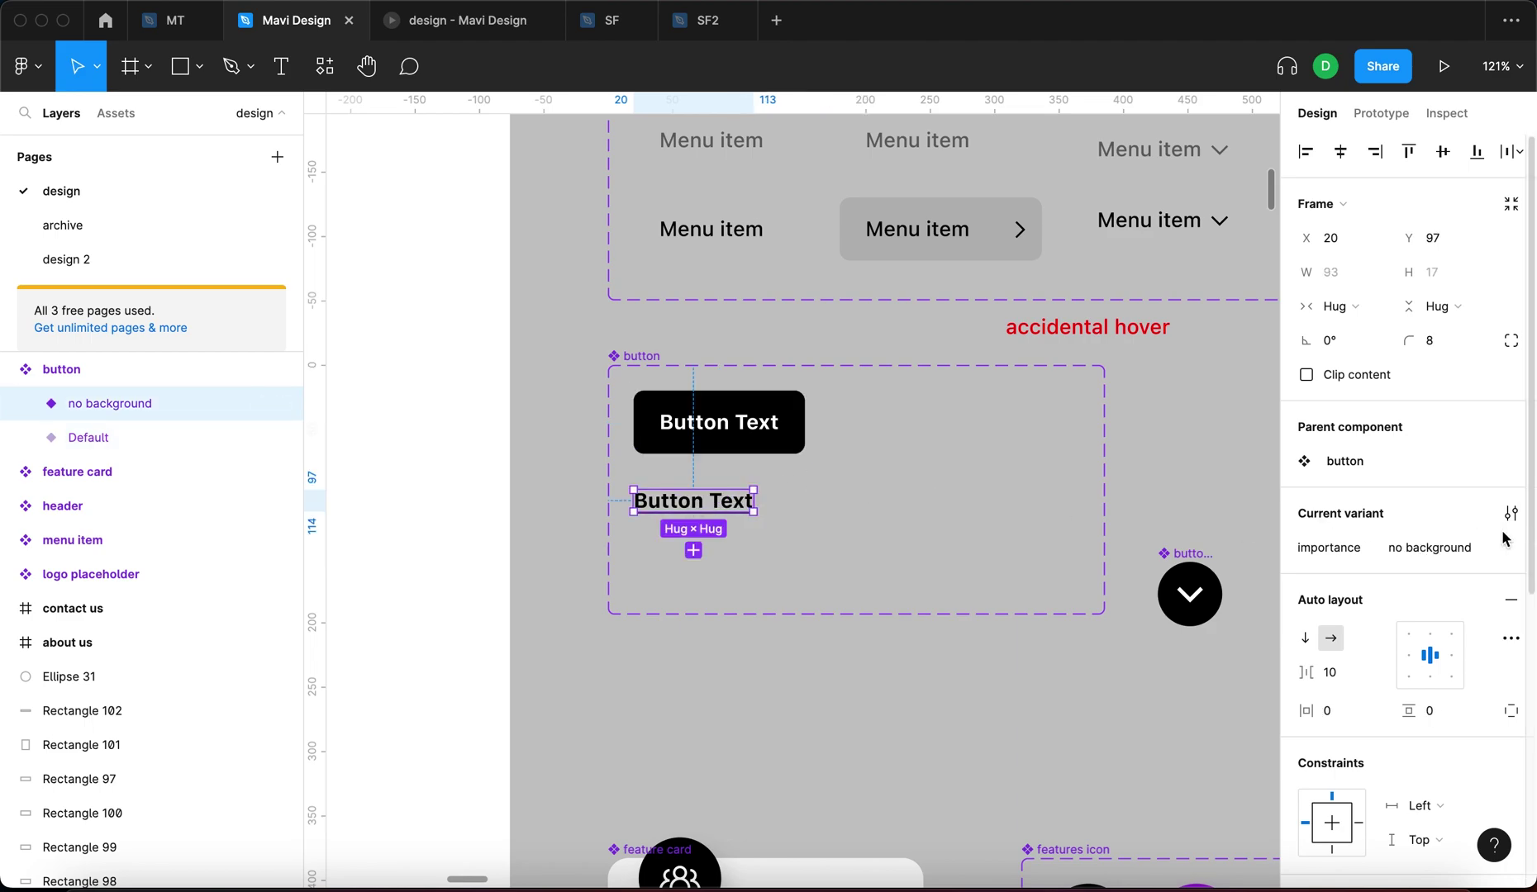
click(516, 456)
Step: Add a new variant based on the Default button, keep its suggested importance value, and clear the selection
click(703, 438)
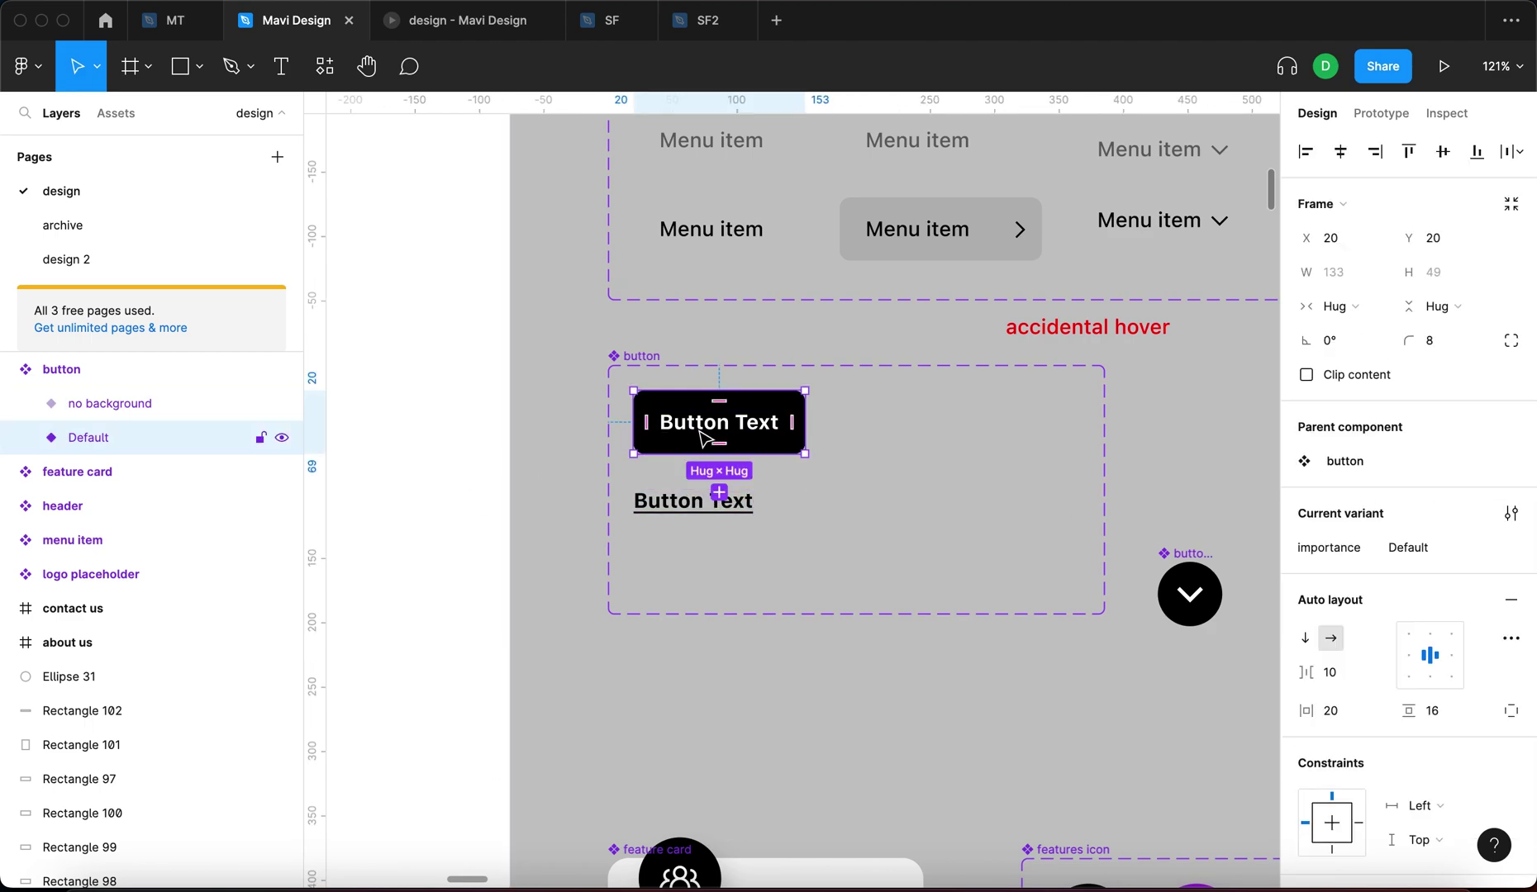
click(719, 492)
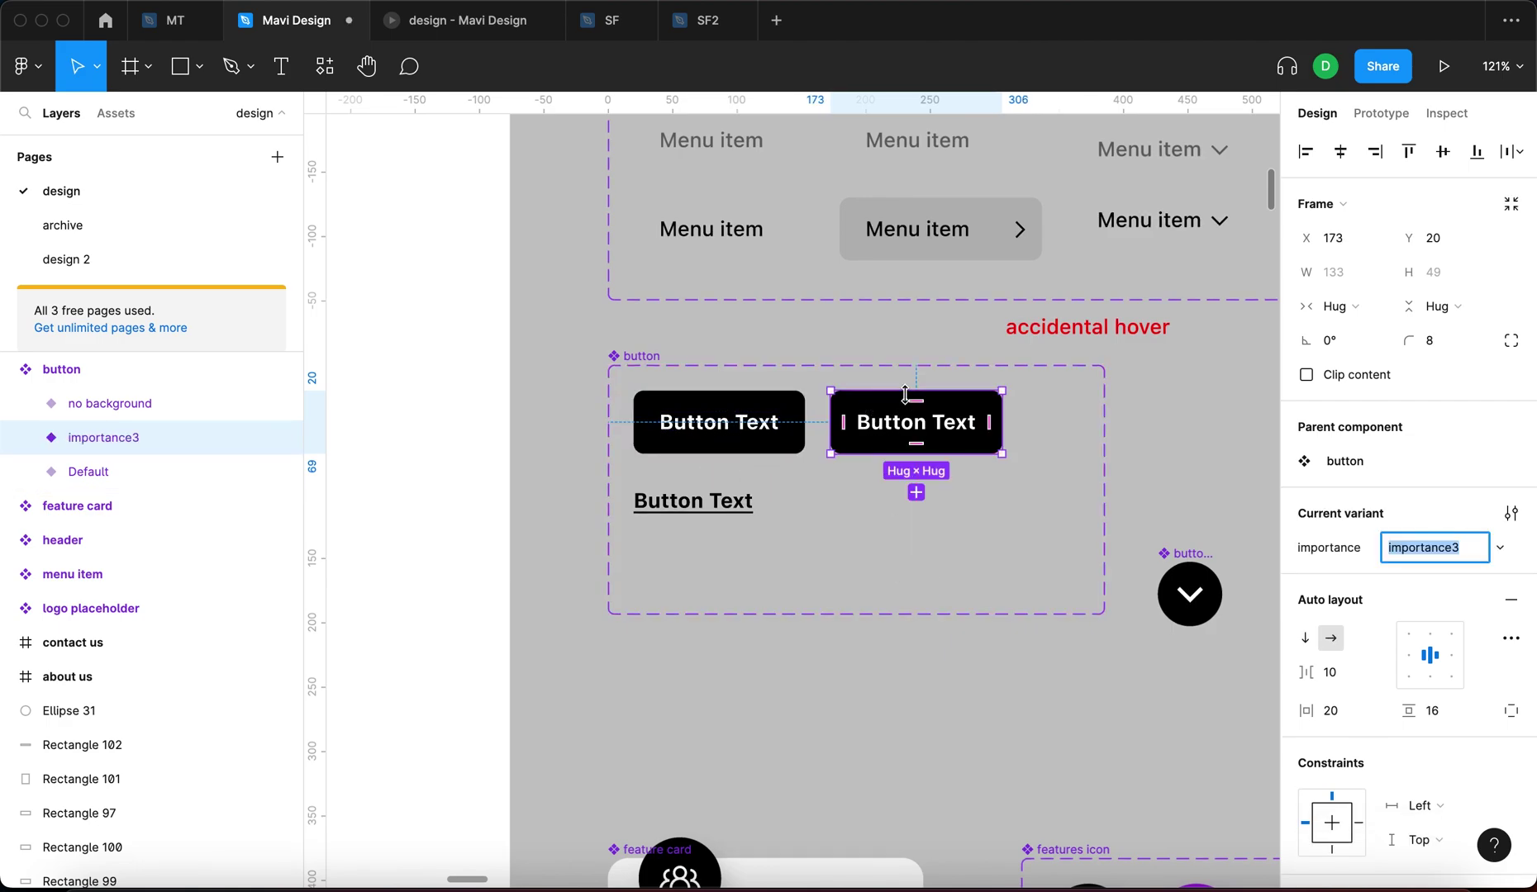
click(872, 439)
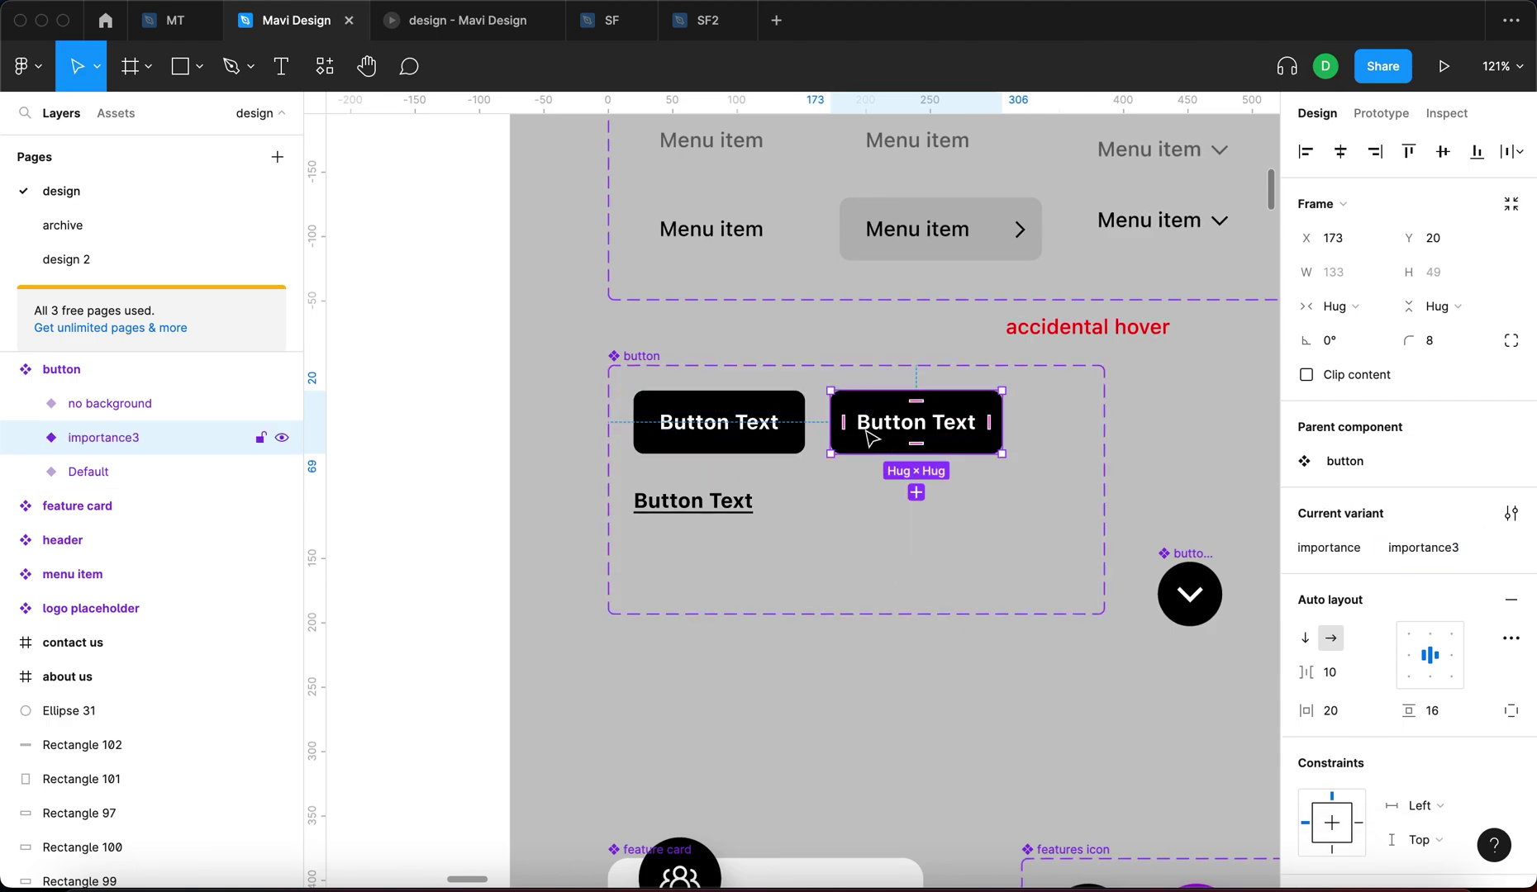
click(1461, 550)
click(1468, 551)
drag(1469, 550, 1391, 553)
click(1344, 555)
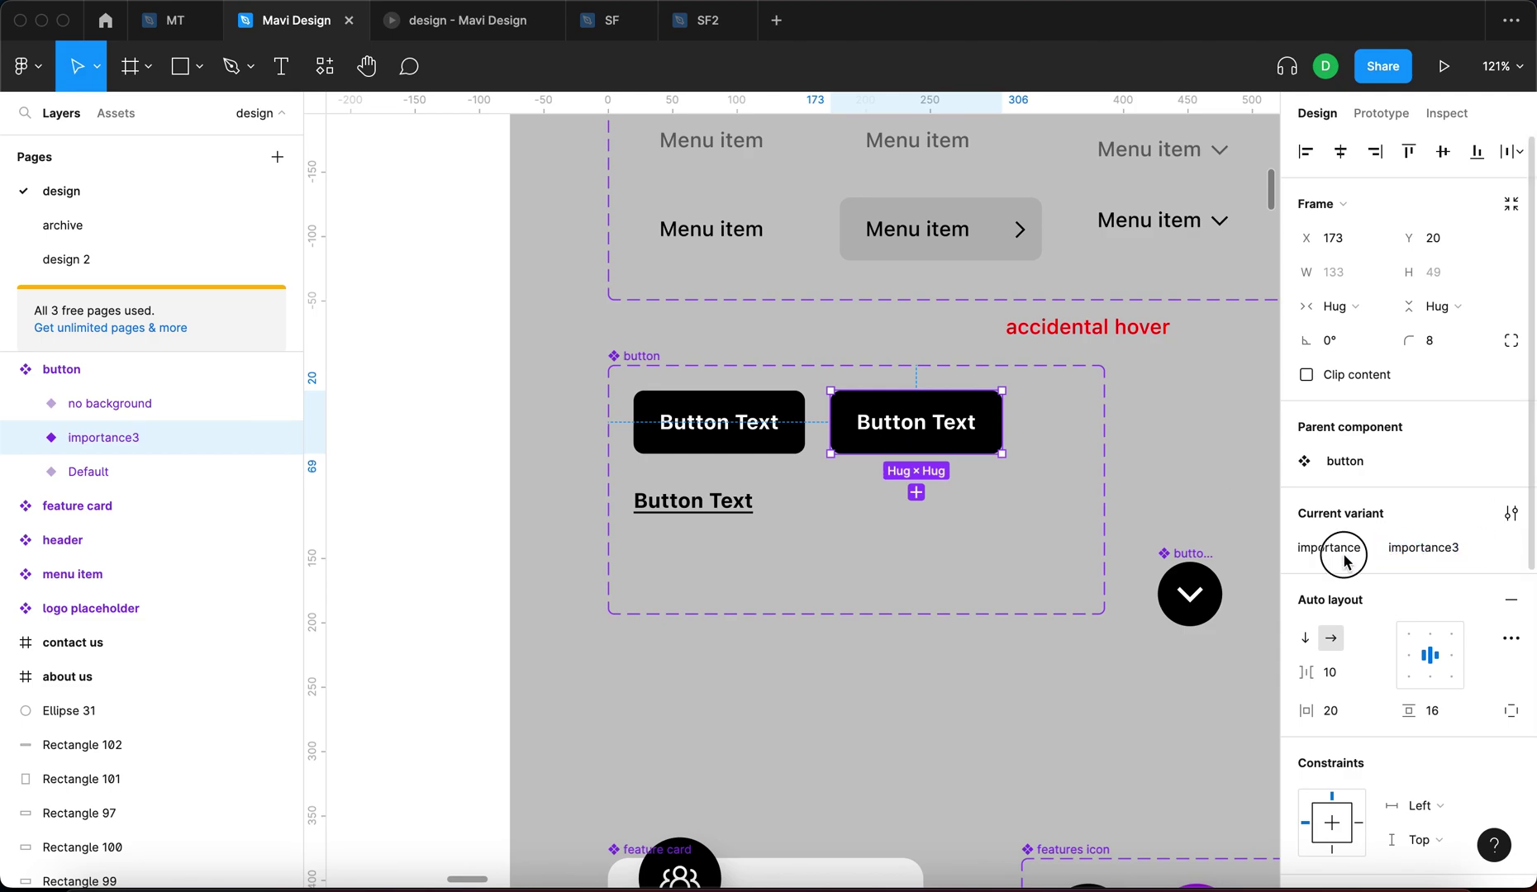
click(1228, 460)
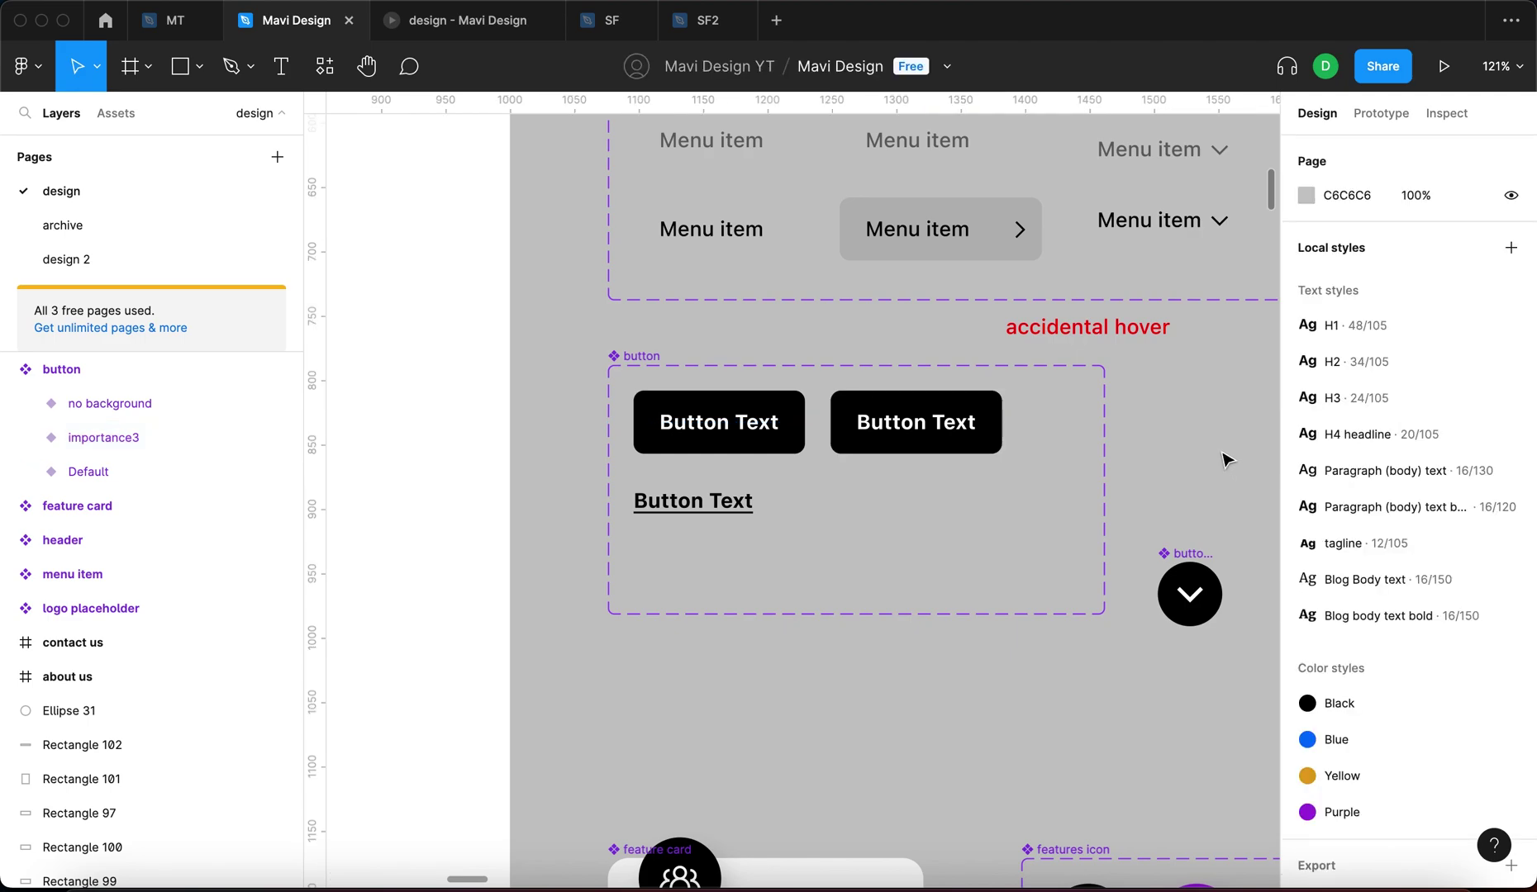
Step: Create a variant property named state with the value Default on the button component set
click(622, 356)
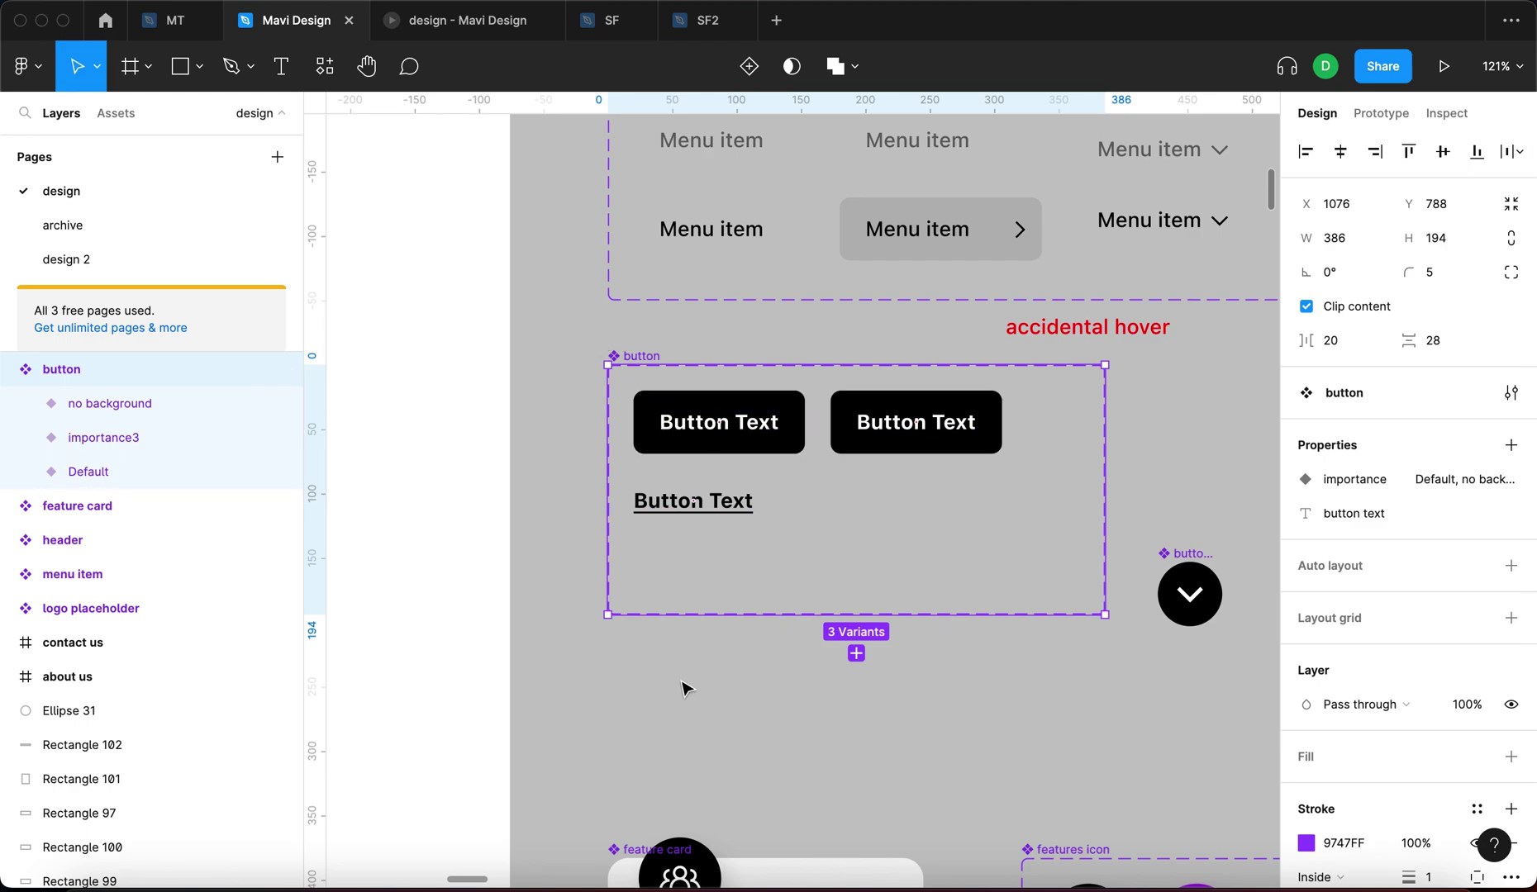
click(1508, 449)
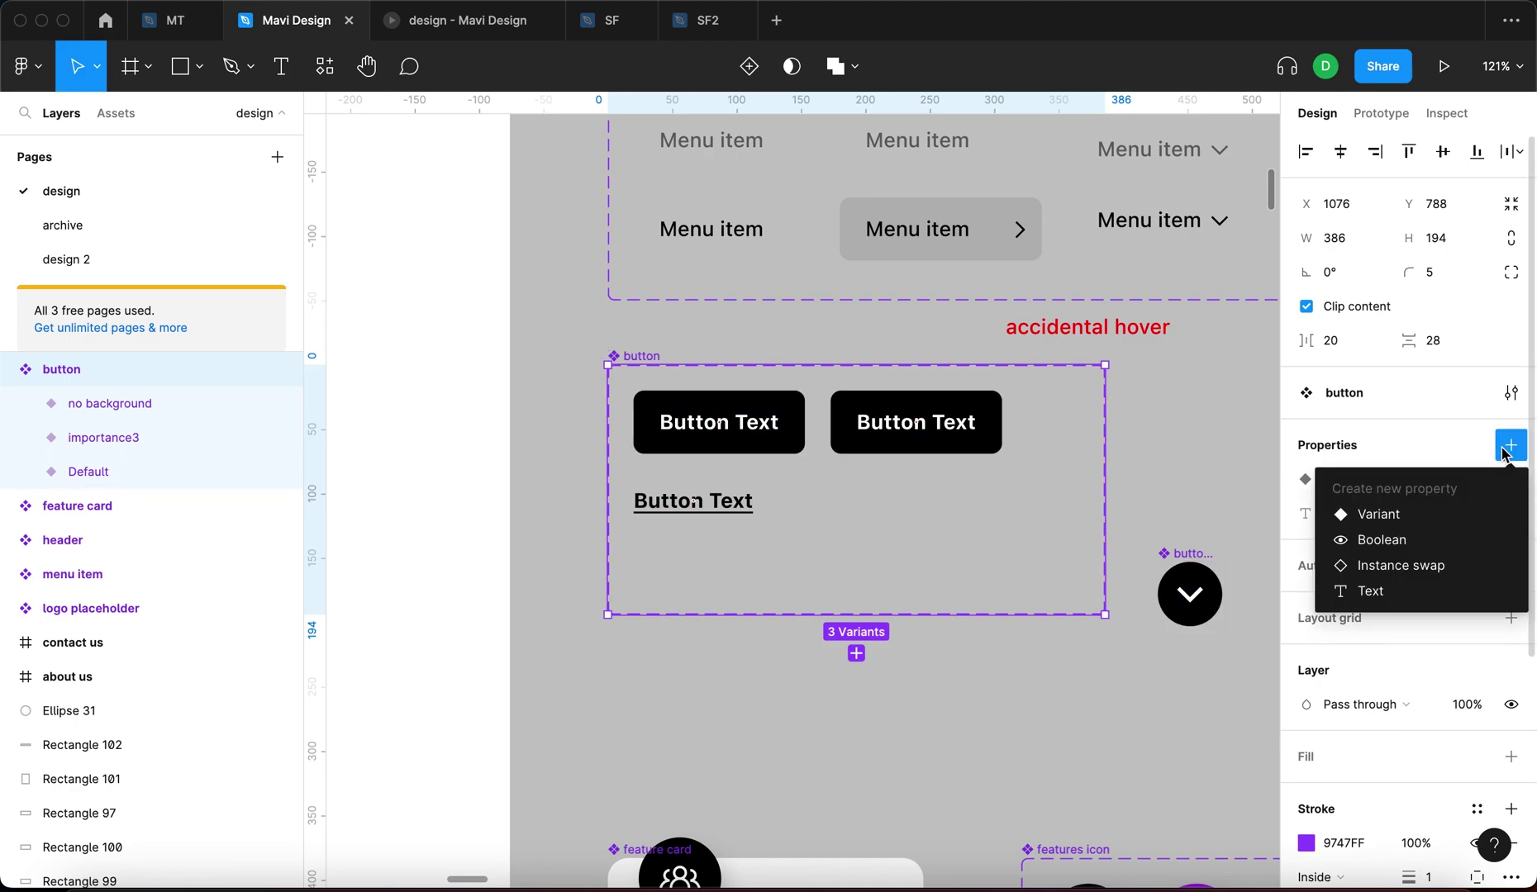
click(1421, 515)
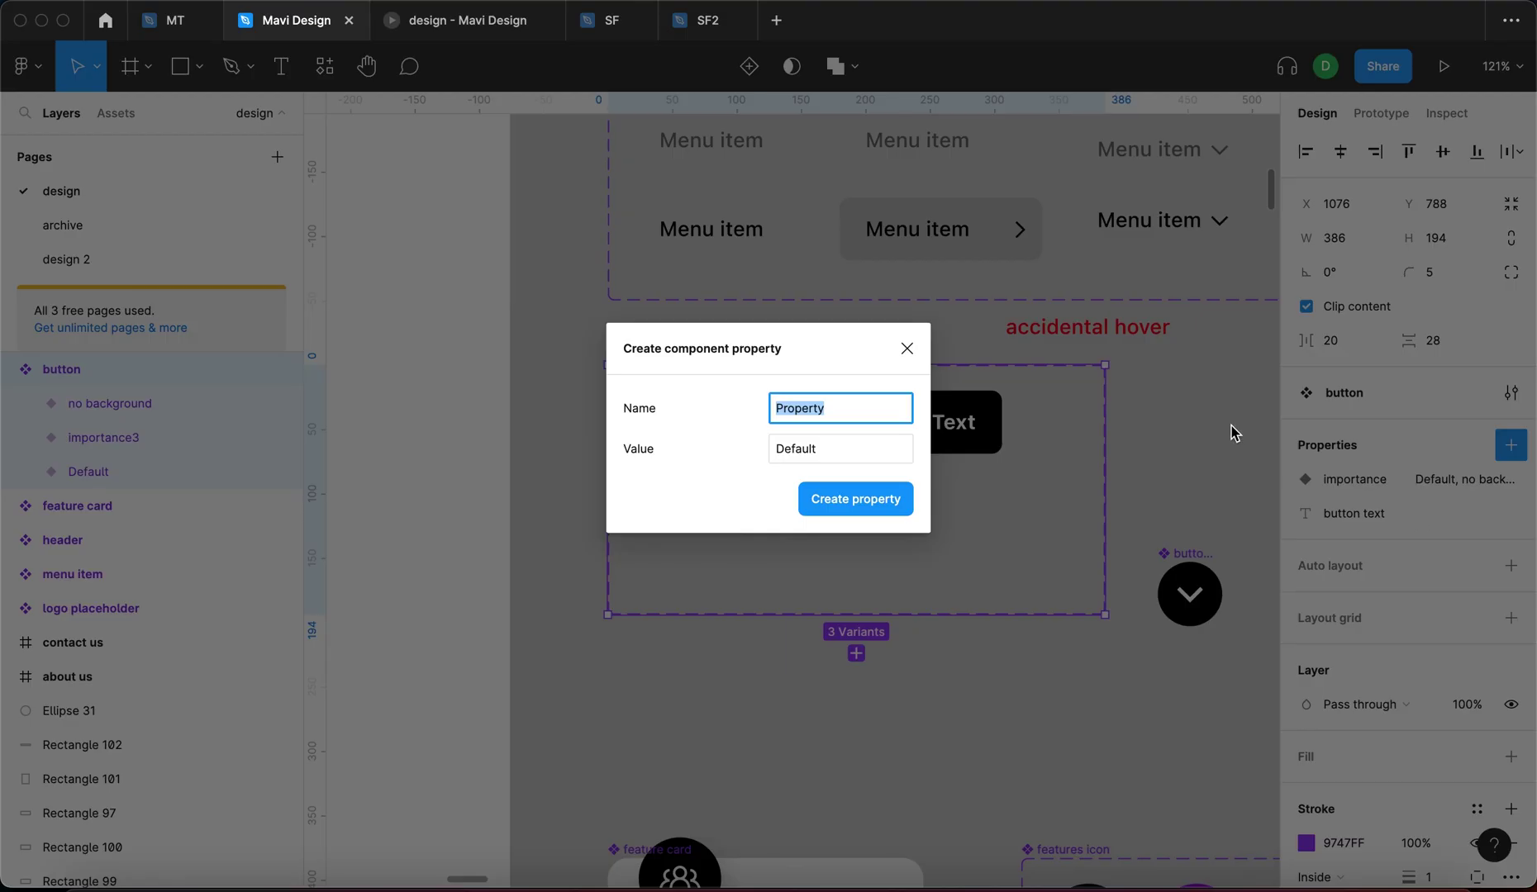
text(statew)
key(BackSpace)
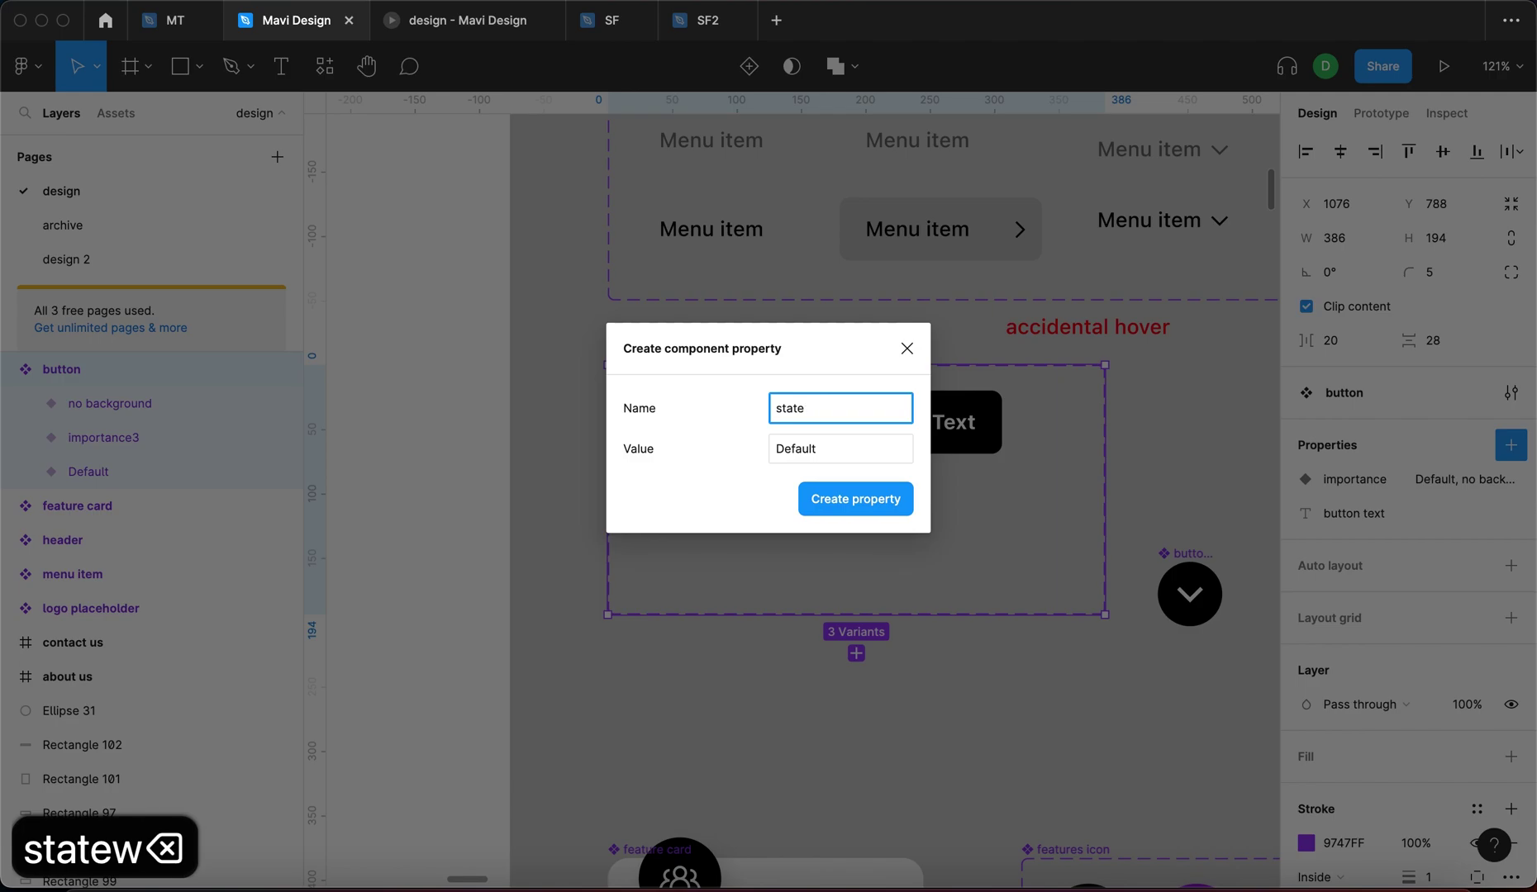
click(907, 494)
Step: Check that the two original button variants share the Default state, and set the new variant's state to hover
click(765, 426)
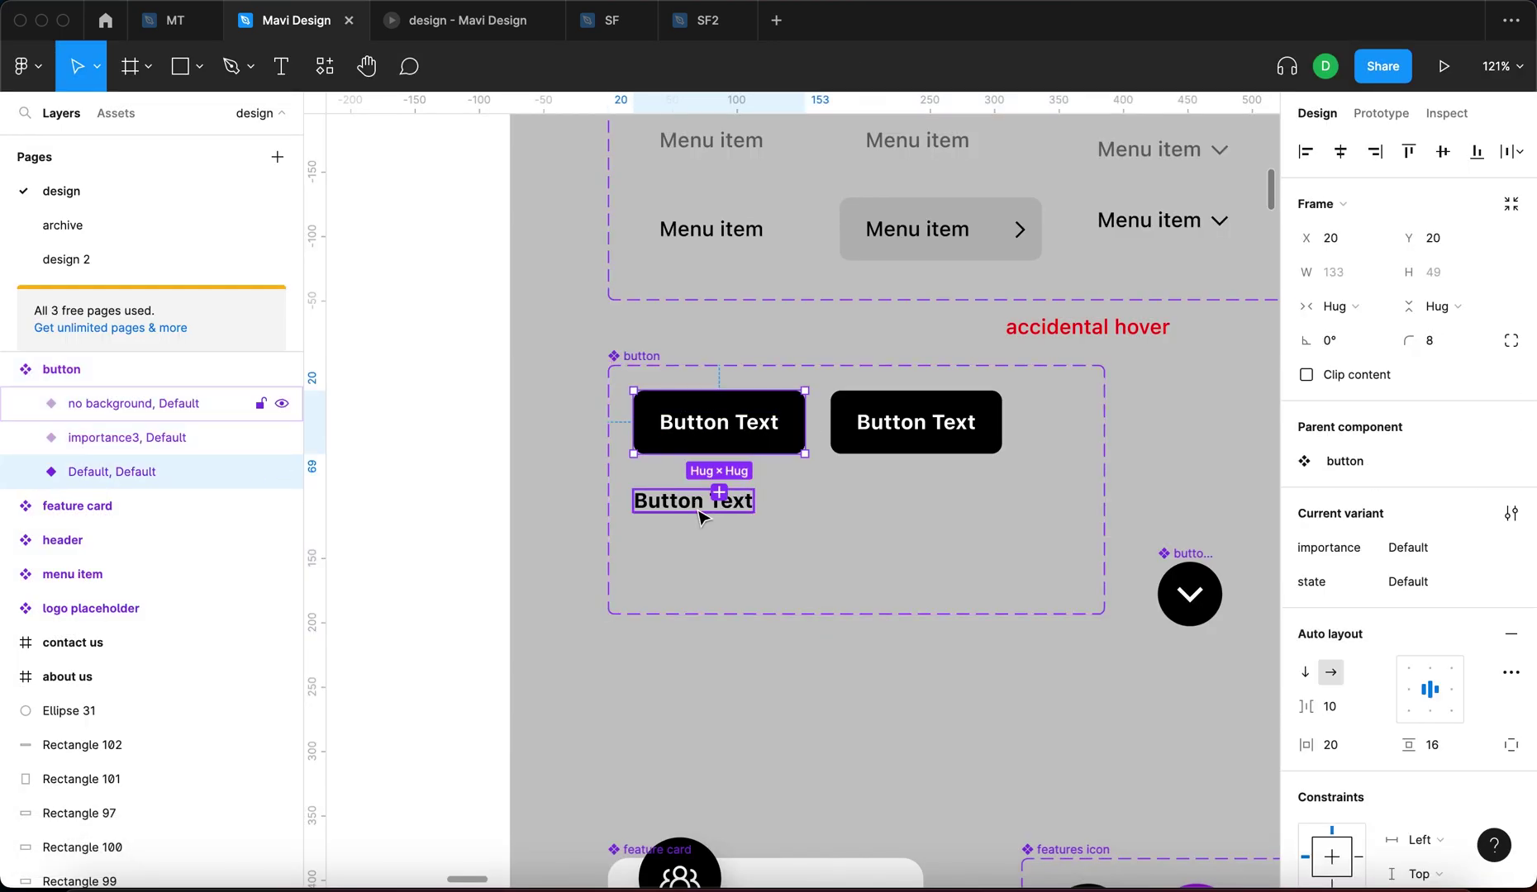
shift+click(701, 517)
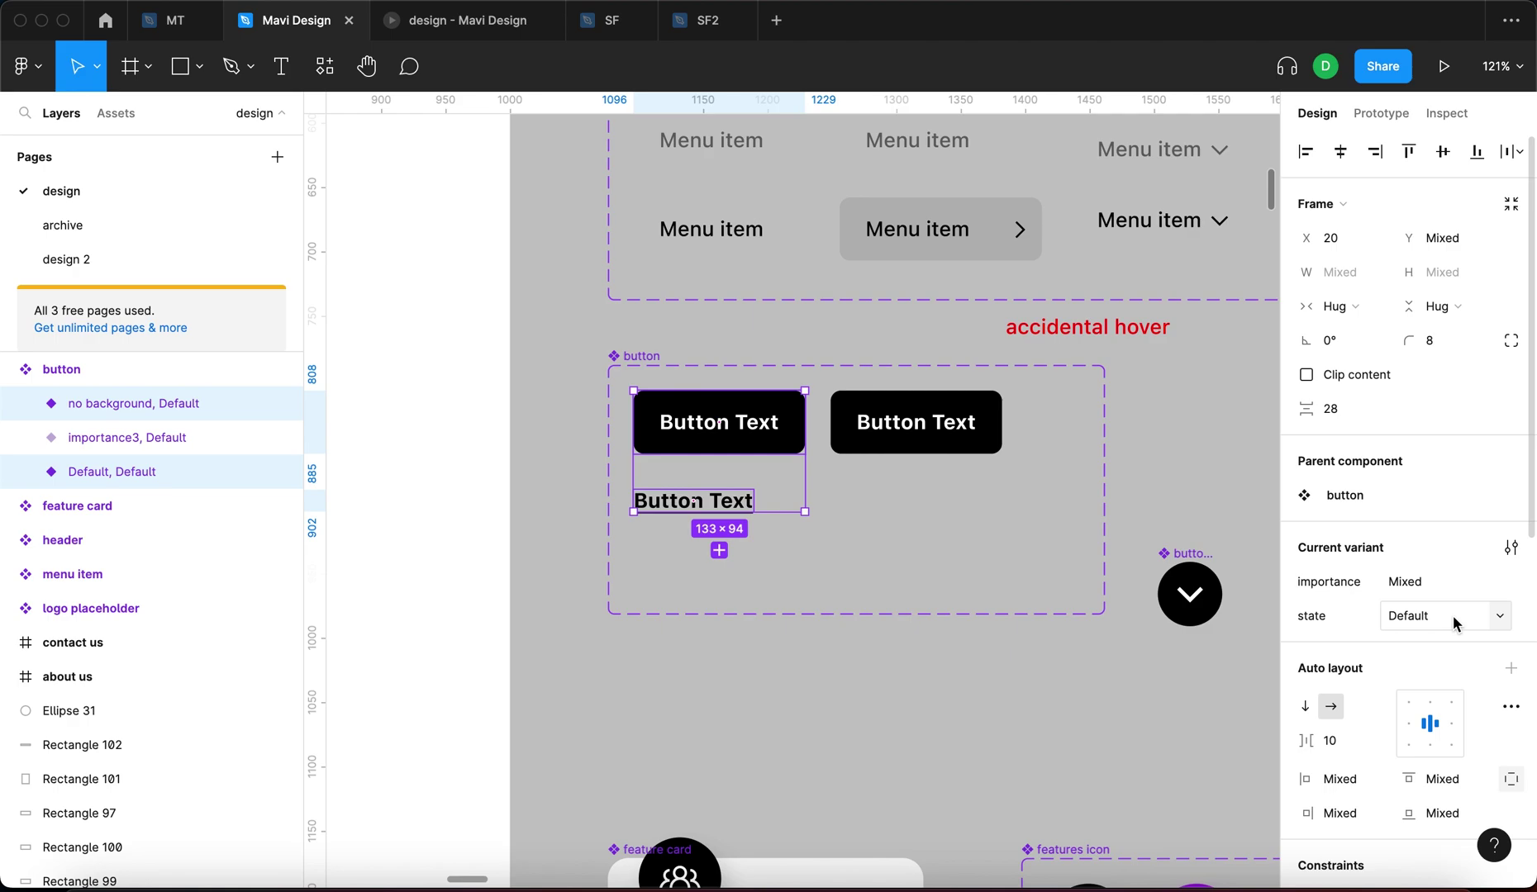
drag(1459, 618, 1389, 620)
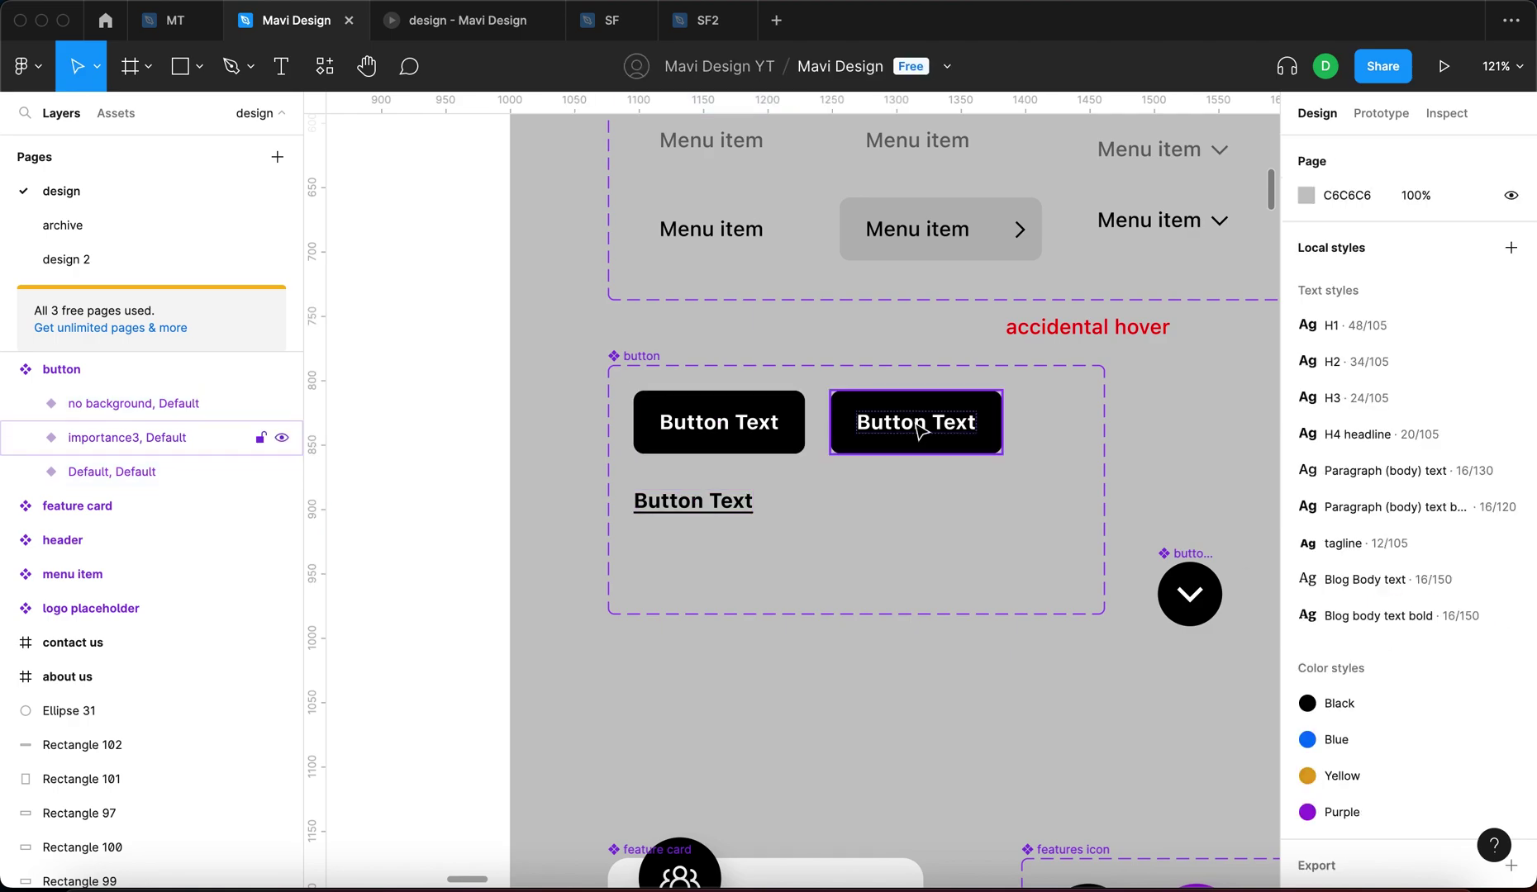
click(921, 431)
click(1444, 588)
text(hover)
key(Return)
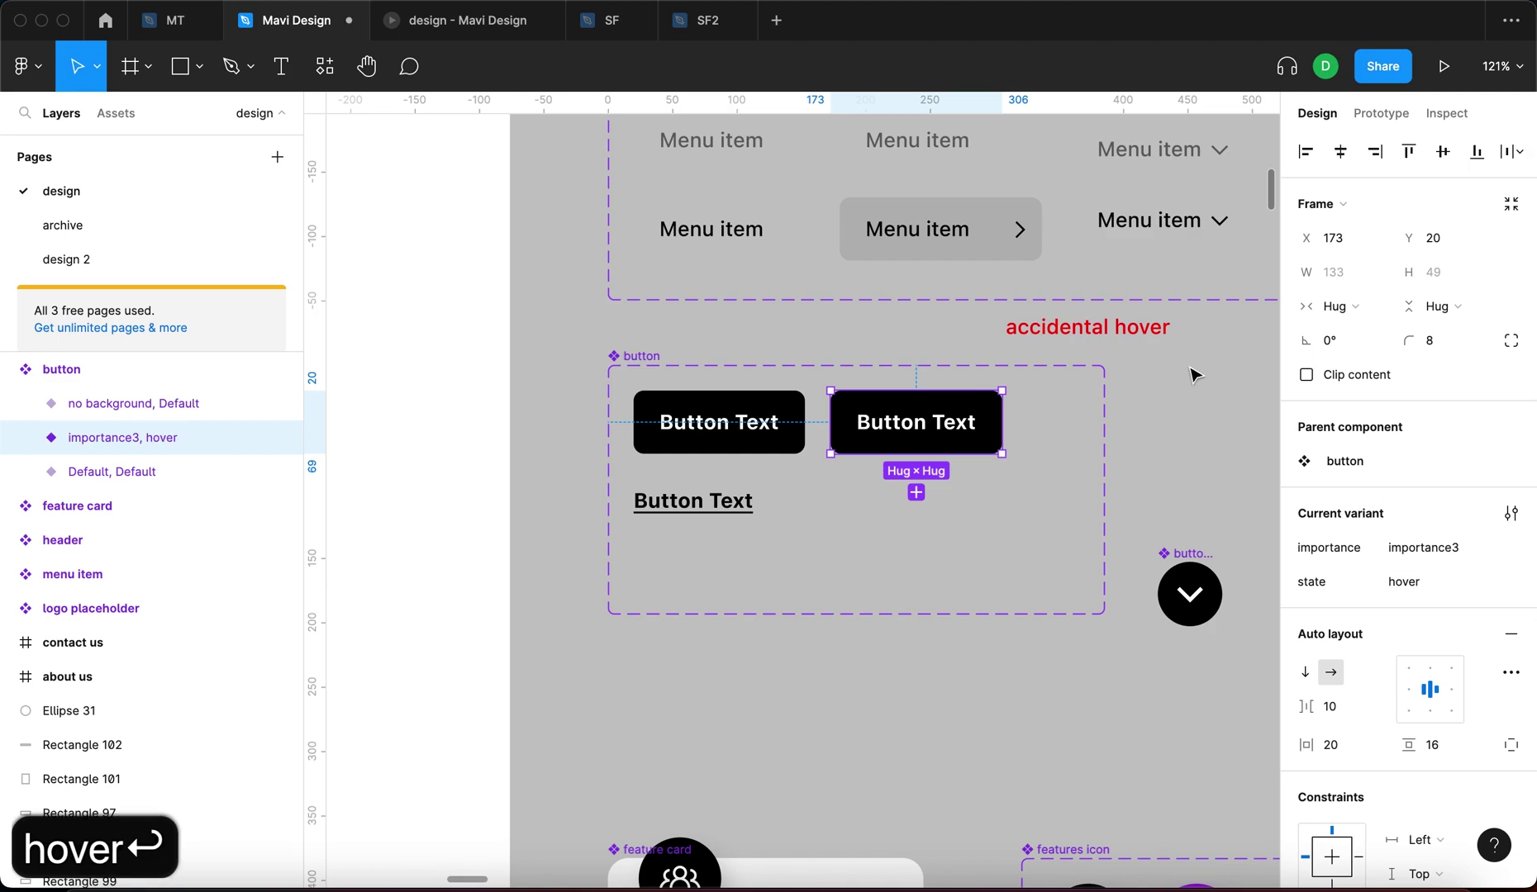
Step: Place an instance of the hover button variant on the canvas to the right of the button component set
click(1188, 376)
click(953, 402)
scroll(1046, 418, right, 5)
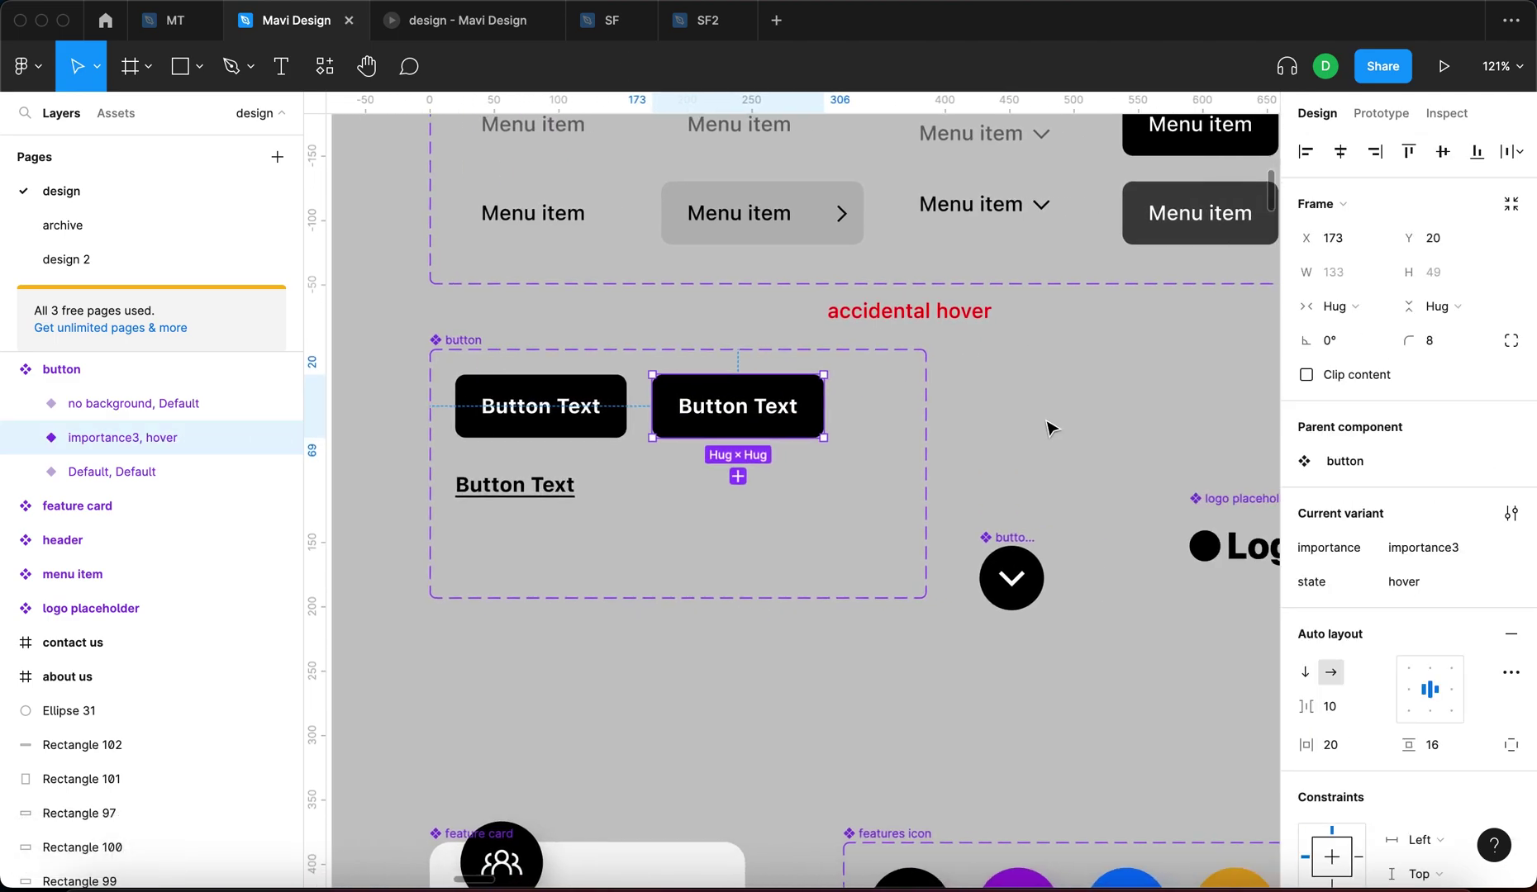
drag(1031, 410, 965, 425)
alt+drag(642, 423, 1023, 397)
Step: Change the fill of the hover button variant in the component set to dark grey 565656
click(671, 422)
scroll(1465, 645, down, 5)
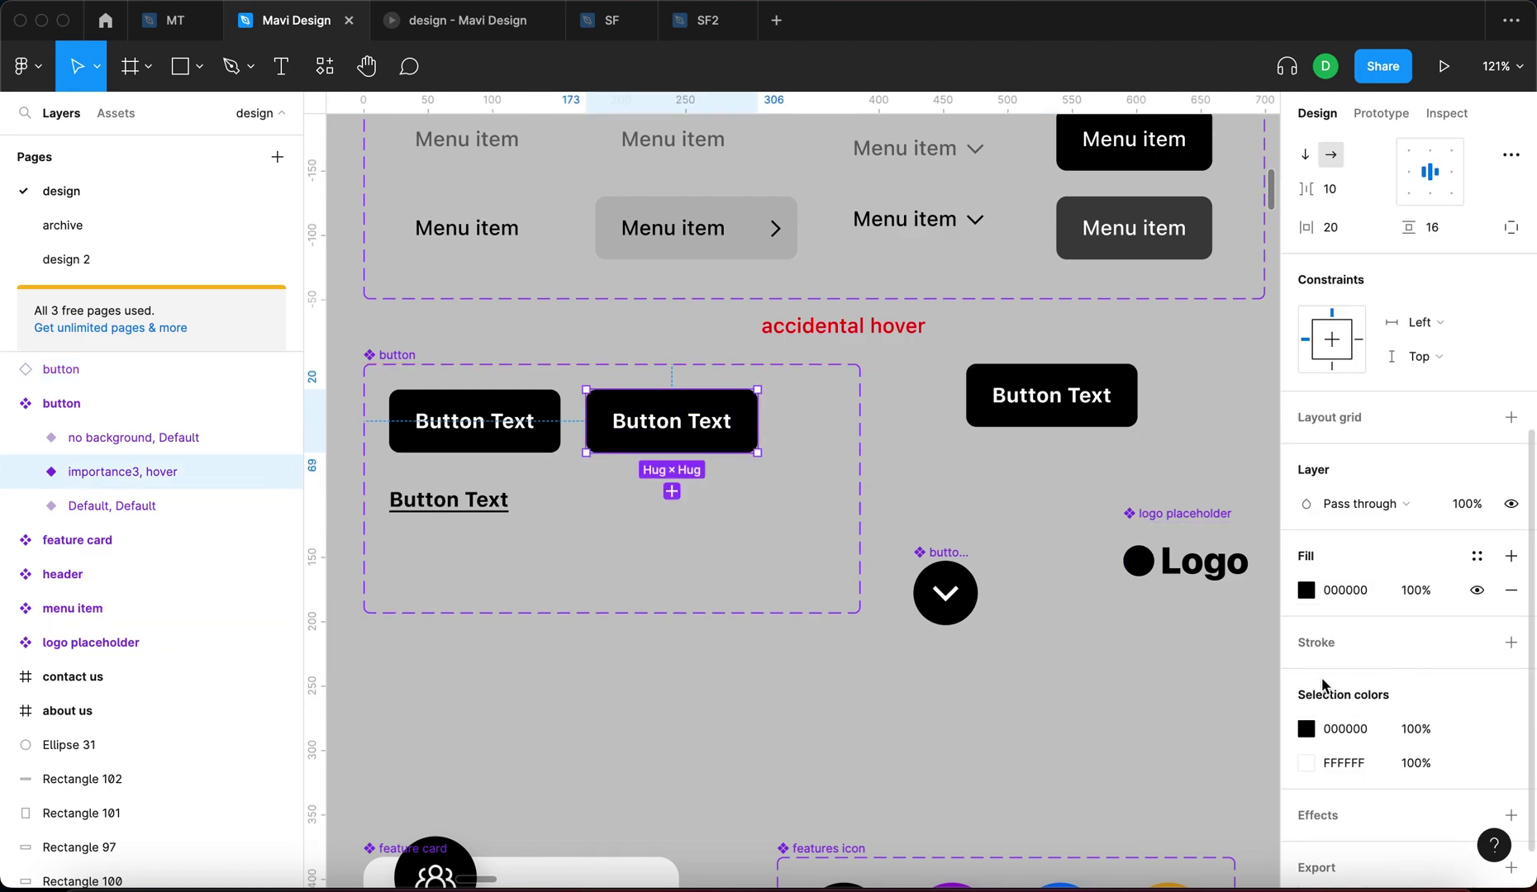
click(1302, 592)
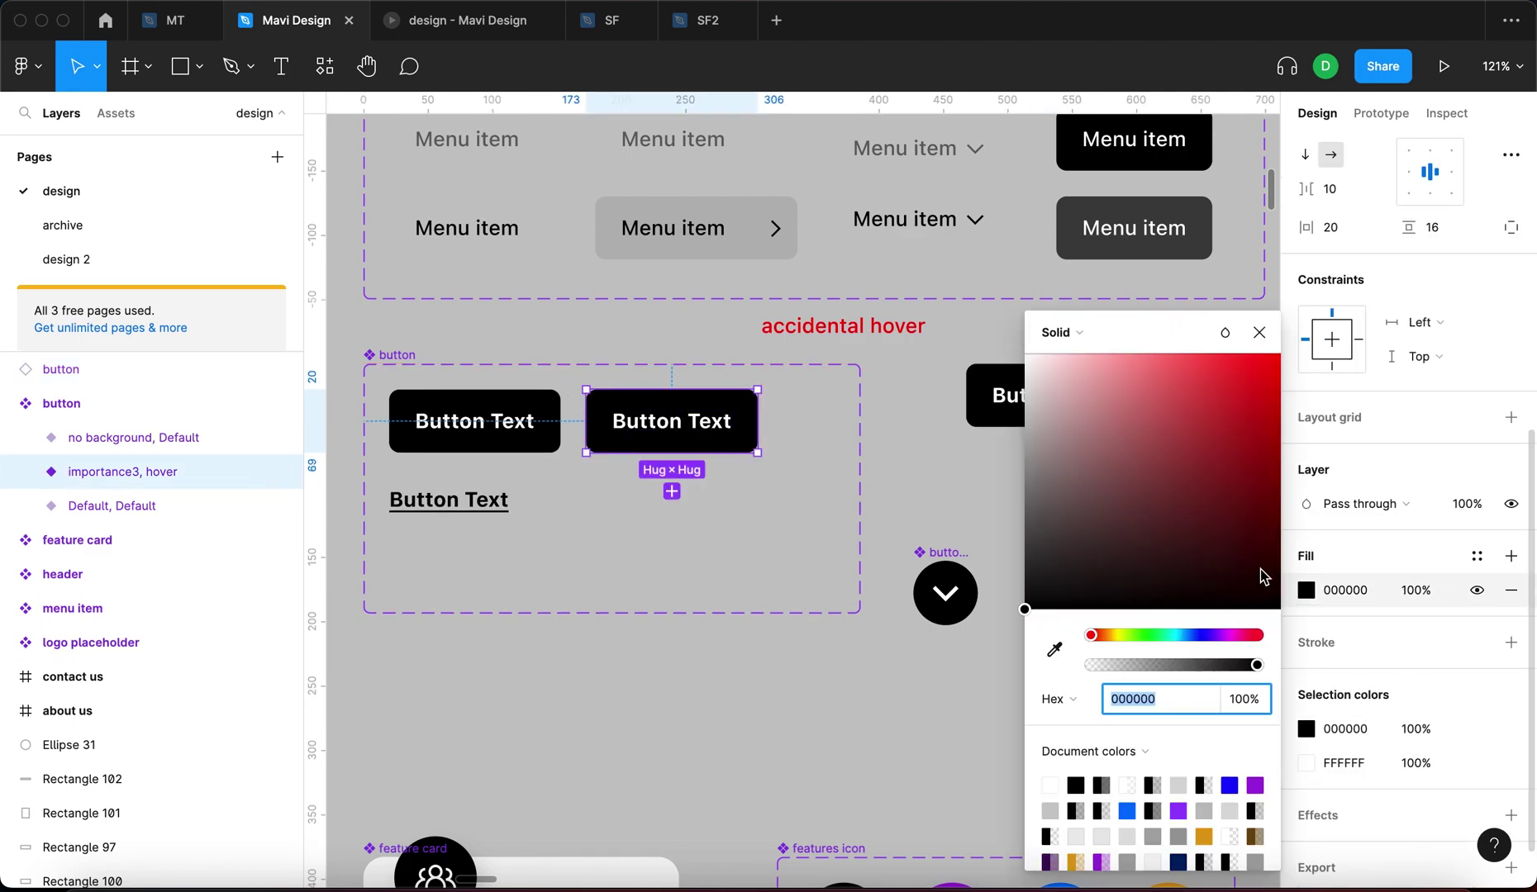
drag(1137, 463, 988, 530)
click(1259, 333)
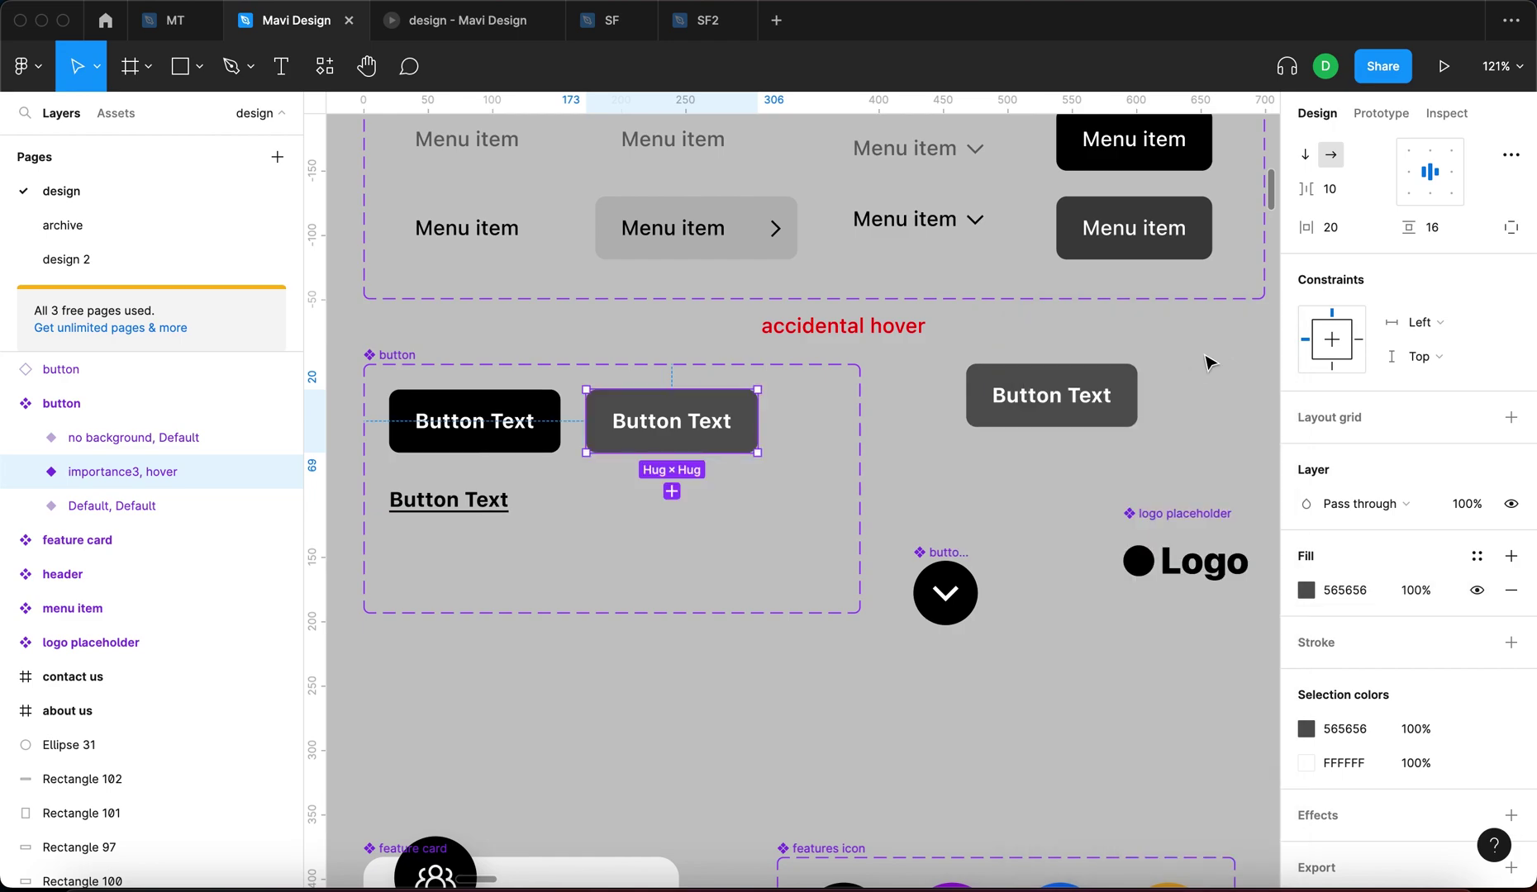
Step: Move the button instance up and to the right, and try its importance options no background, Default and importance3
click(1191, 369)
drag(1103, 405, 1133, 378)
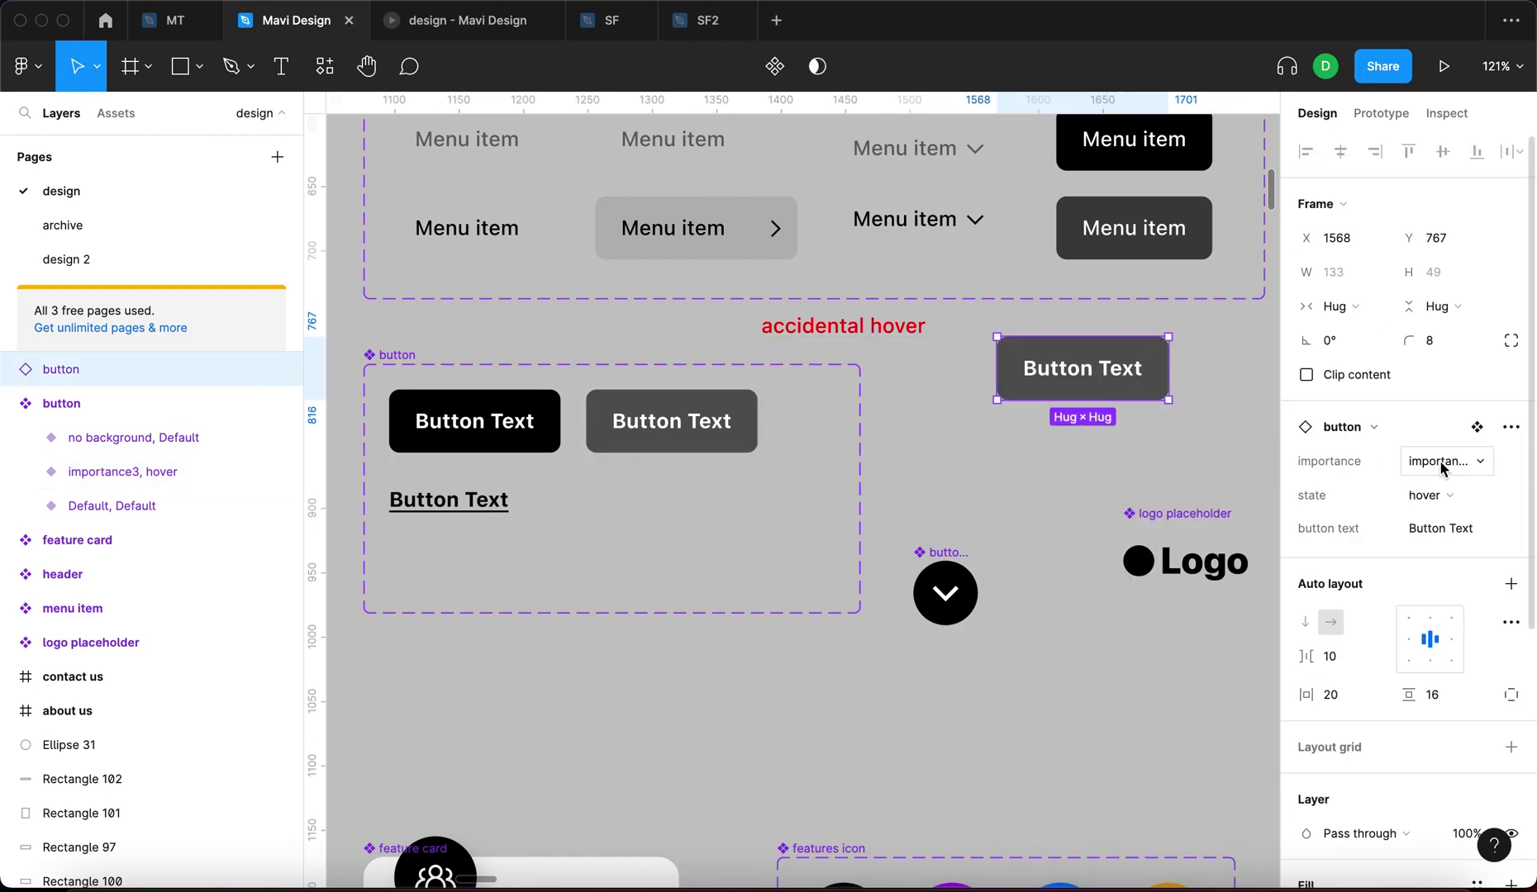
click(1439, 461)
click(1423, 435)
click(1430, 461)
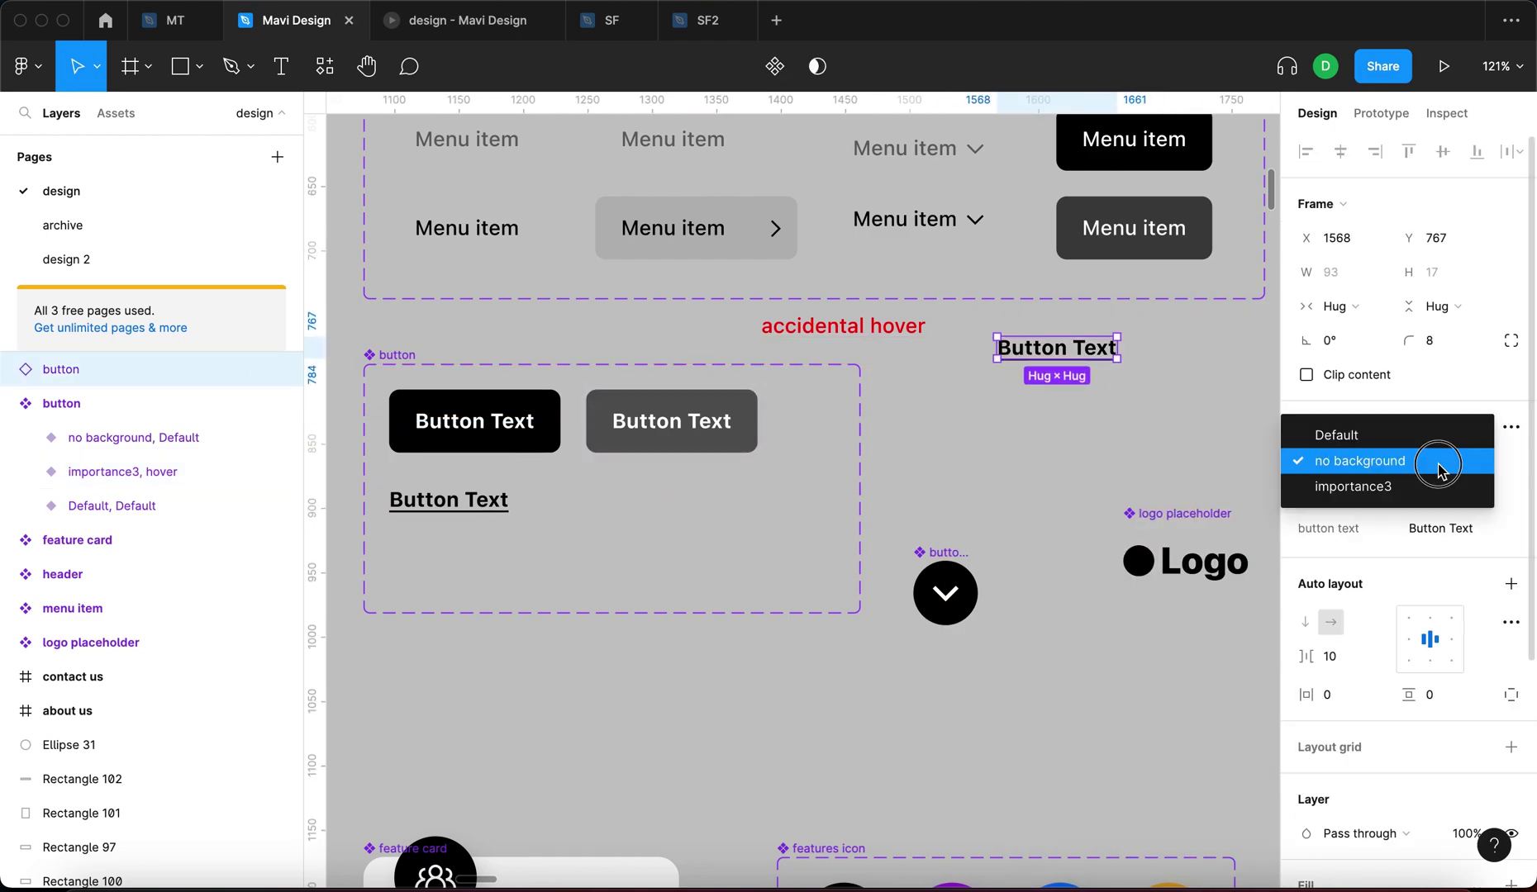
click(1440, 437)
click(1443, 459)
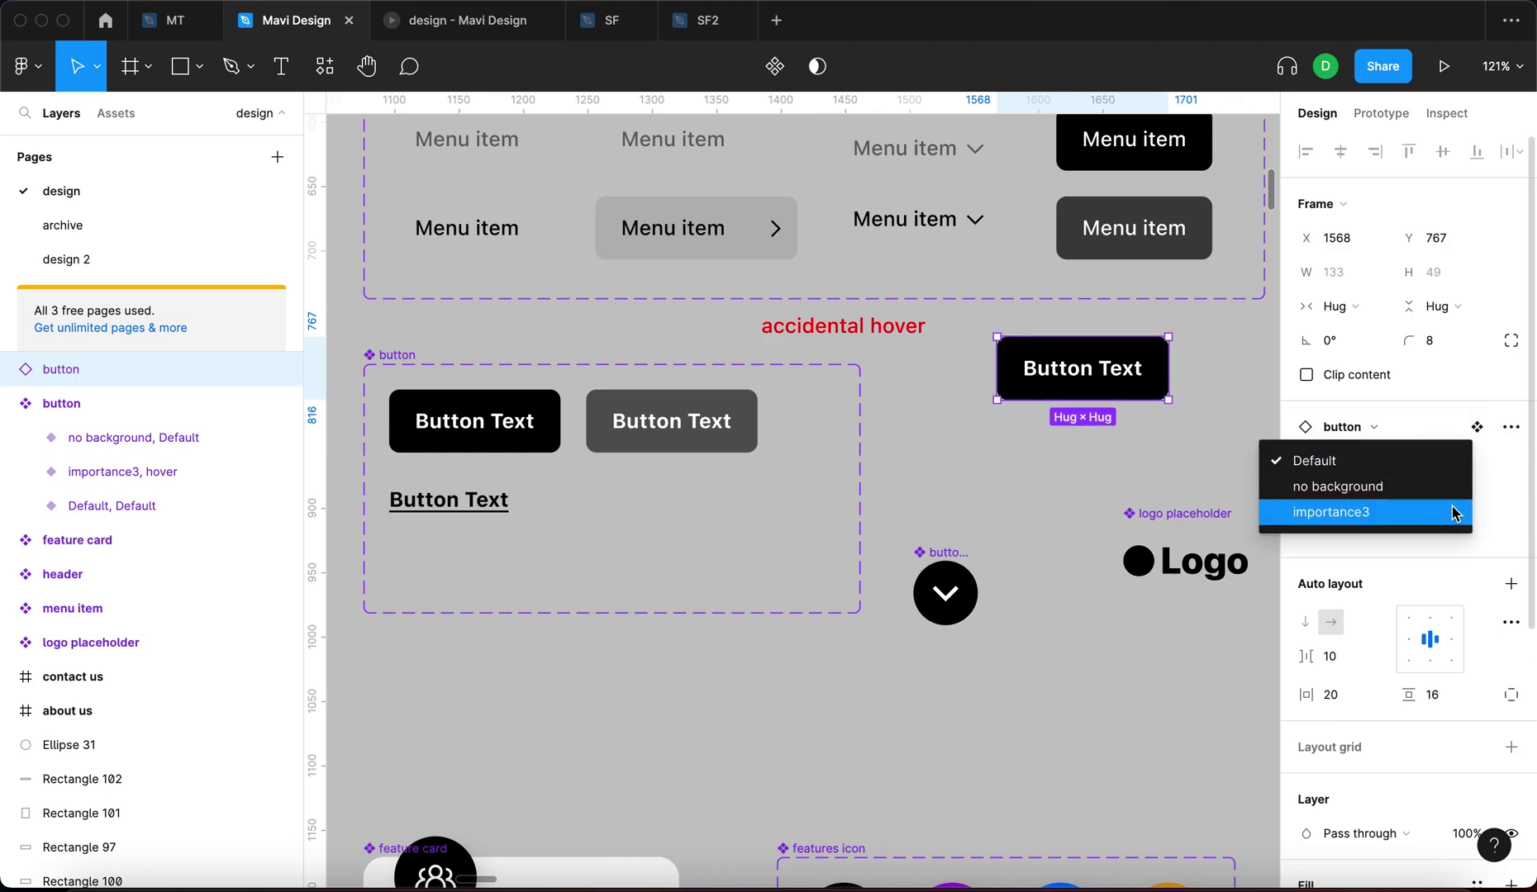
click(1454, 511)
Step: Test the instance's state options by switching between Default and hover
click(1437, 495)
click(1440, 473)
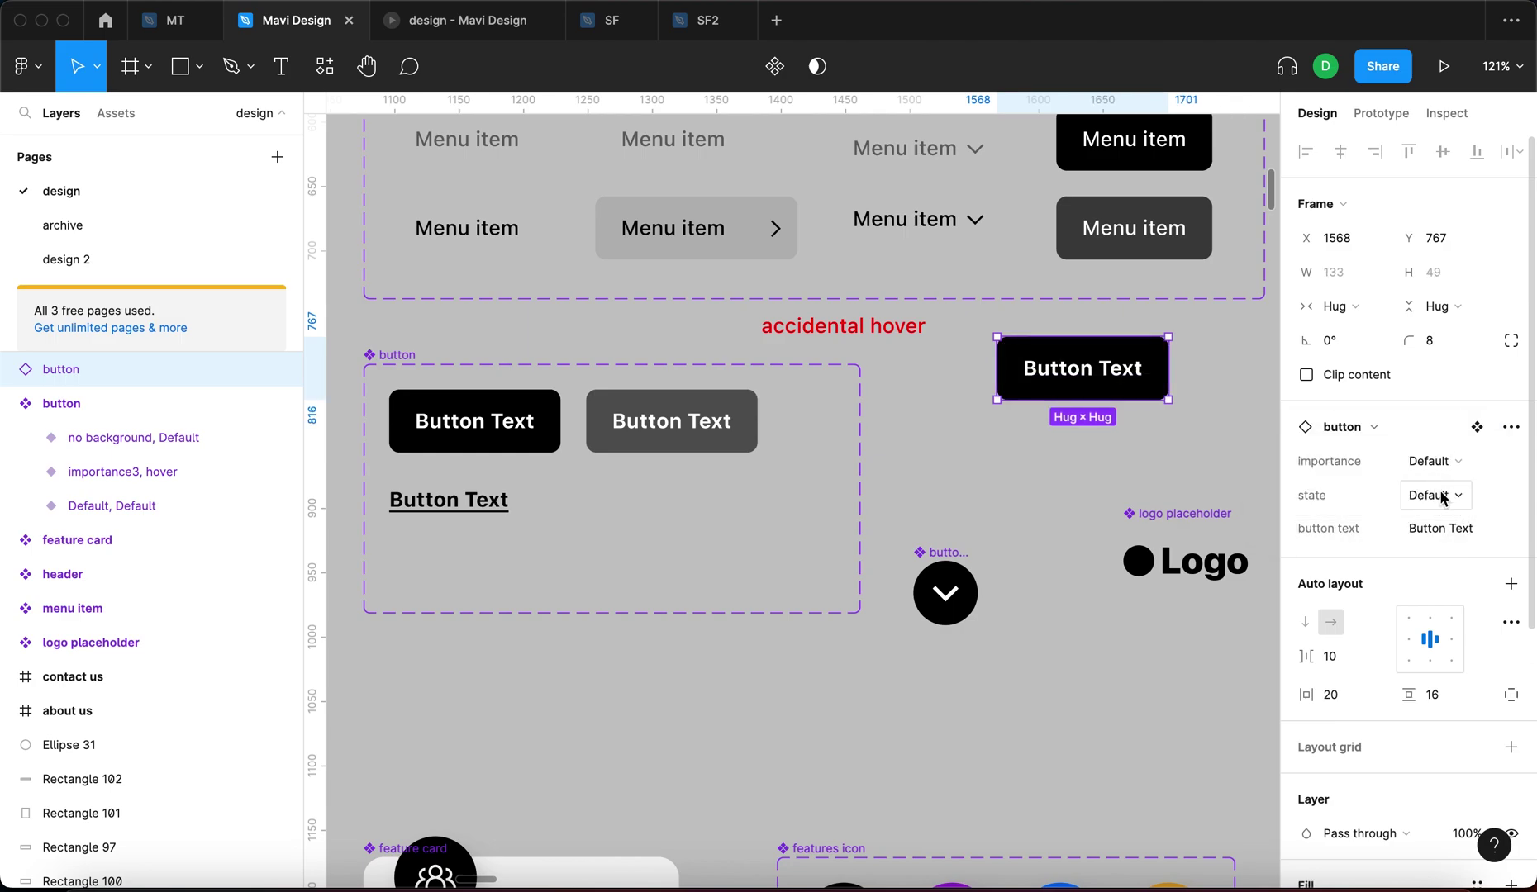
click(1437, 495)
click(1440, 467)
click(1437, 494)
click(1440, 495)
Step: Set the hover button variant's importance to Default in the component set
click(698, 433)
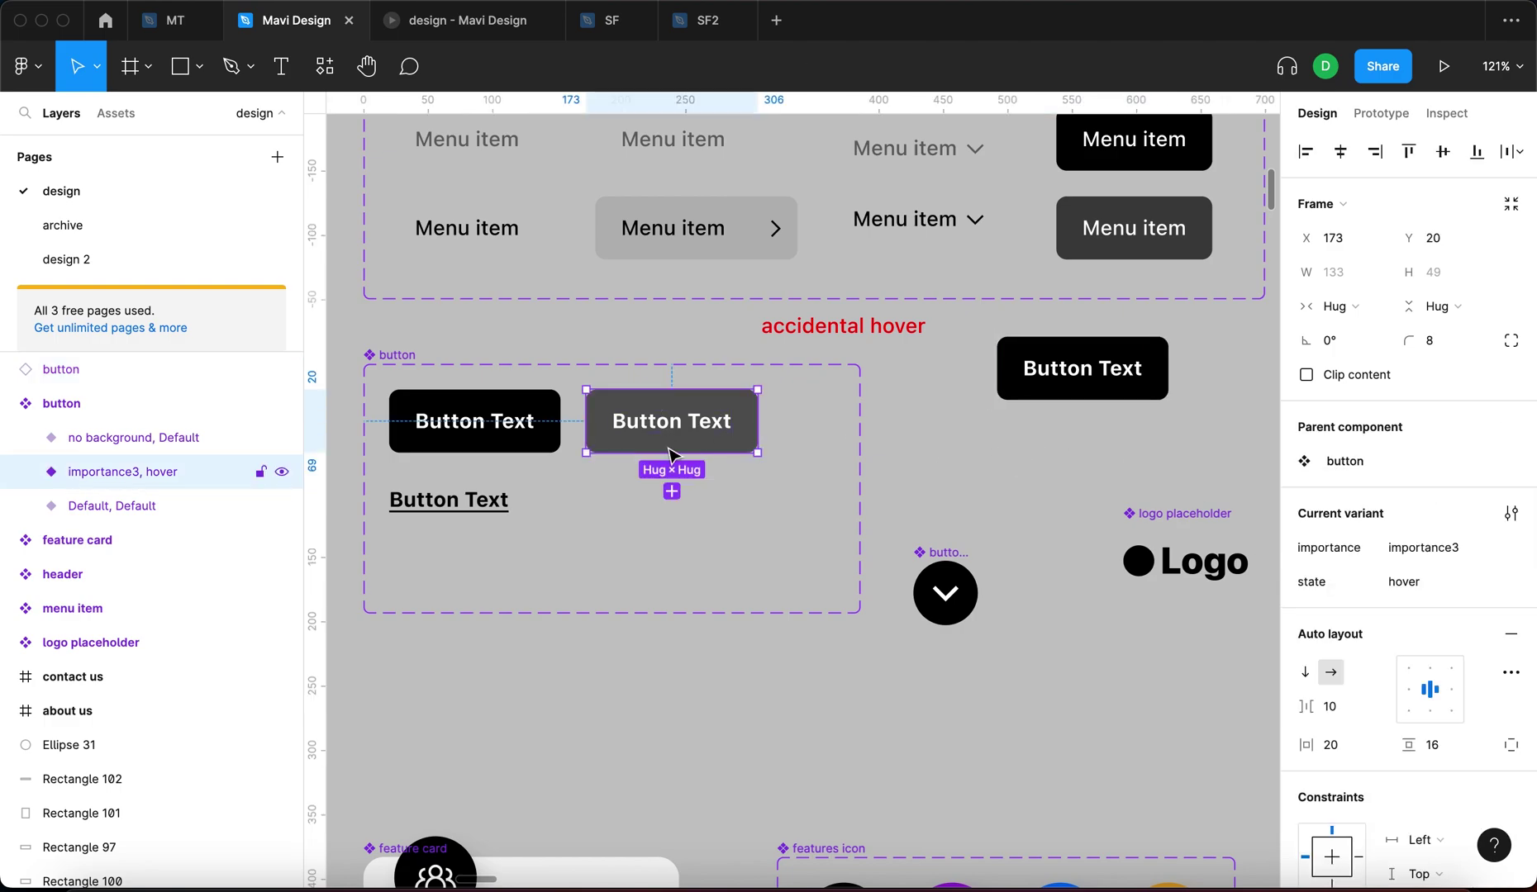
click(1499, 550)
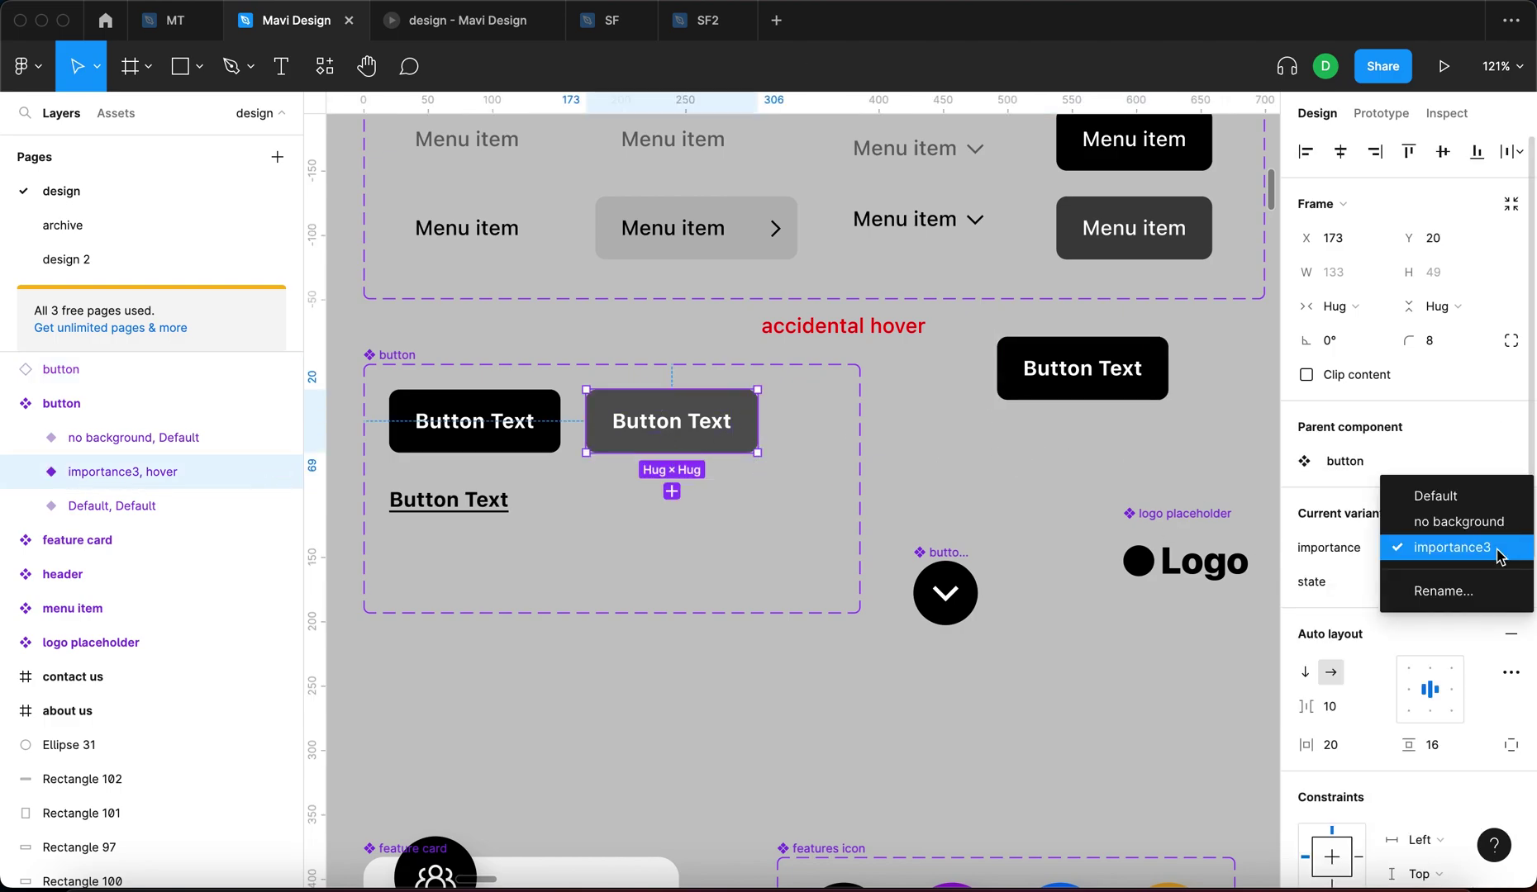
click(1487, 504)
Step: Set the button instance's state to hover with importance Default, and move it level with the variants at about X 1545, Y 808
click(1082, 367)
click(1434, 461)
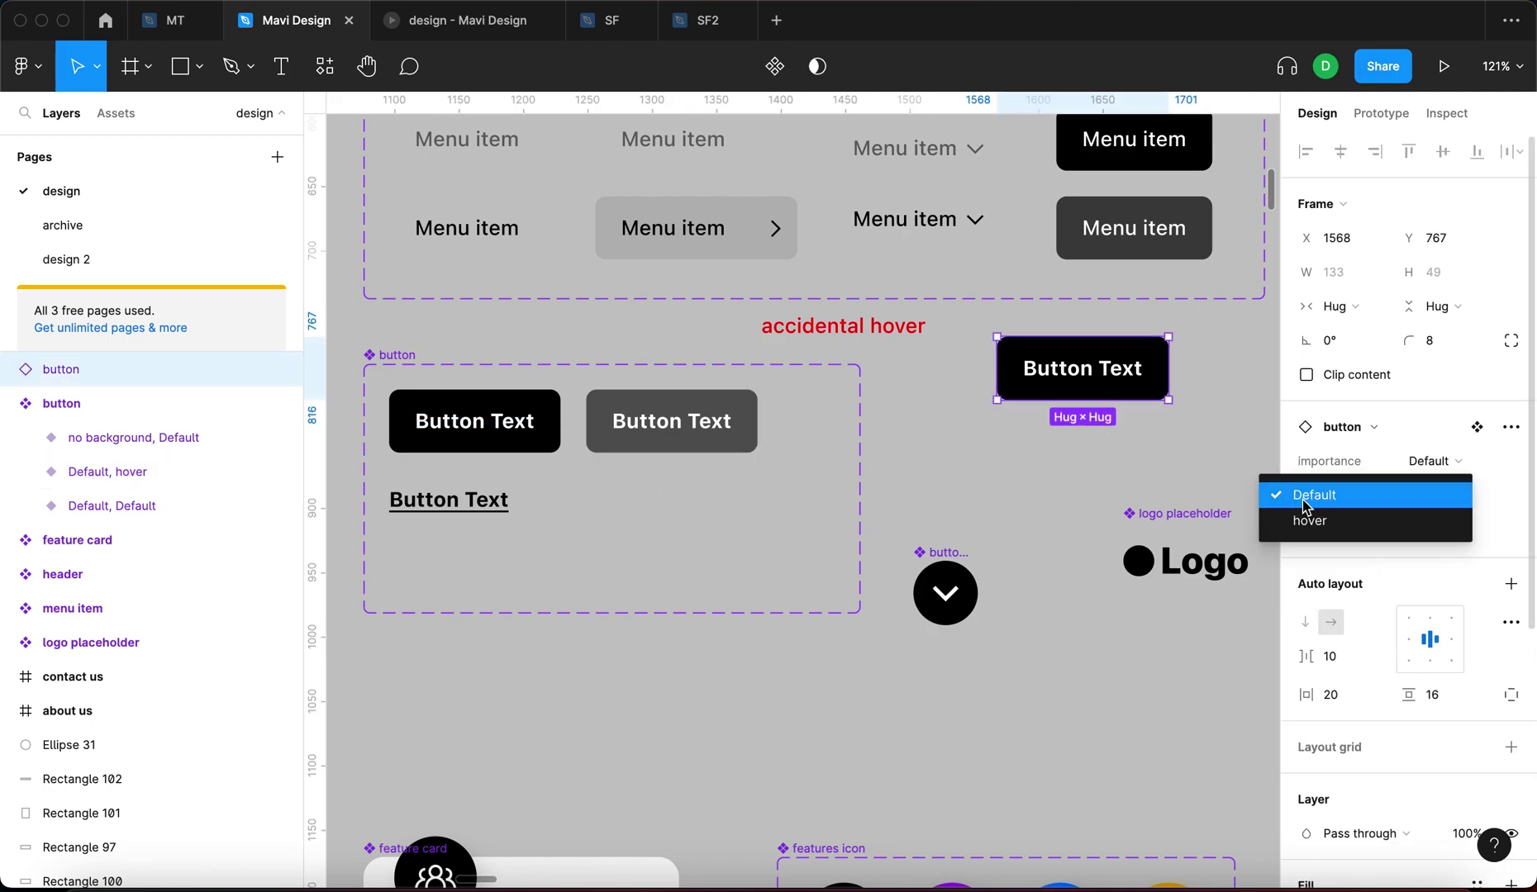
click(1319, 520)
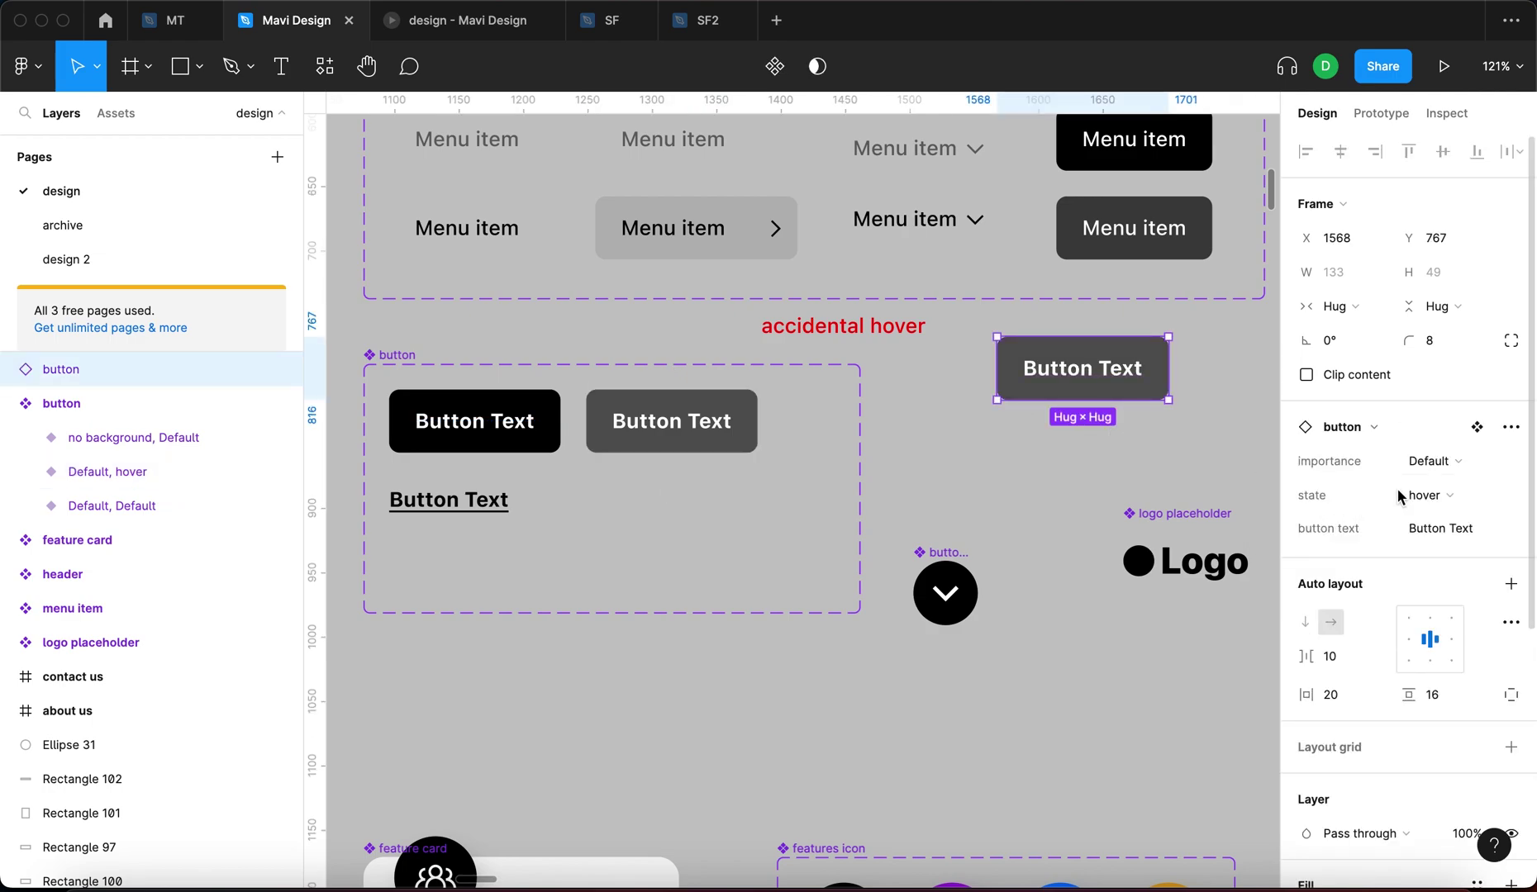
click(1445, 471)
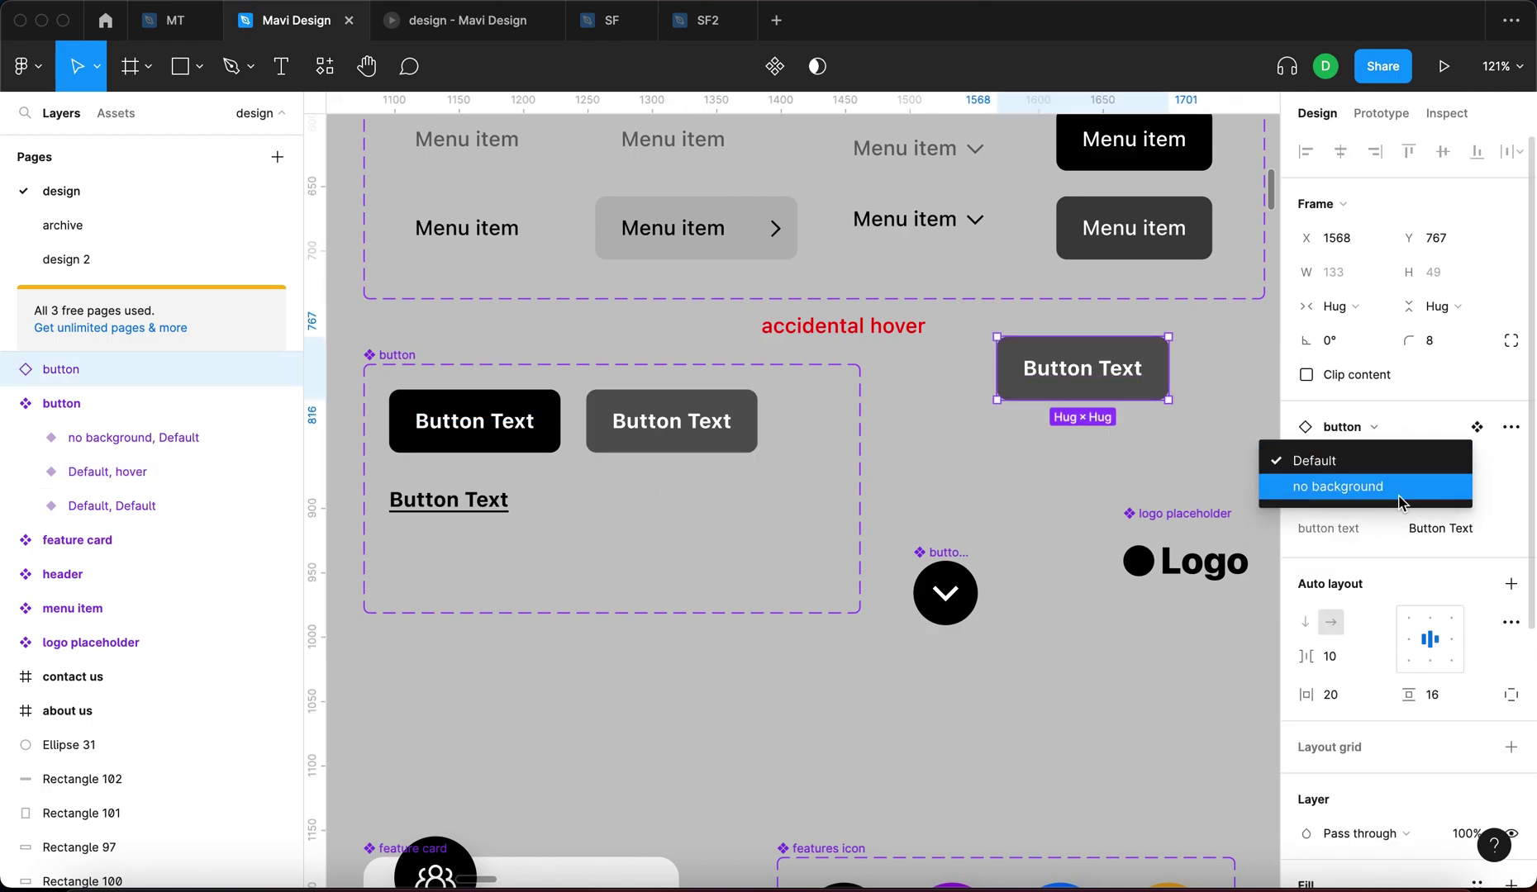
click(1337, 463)
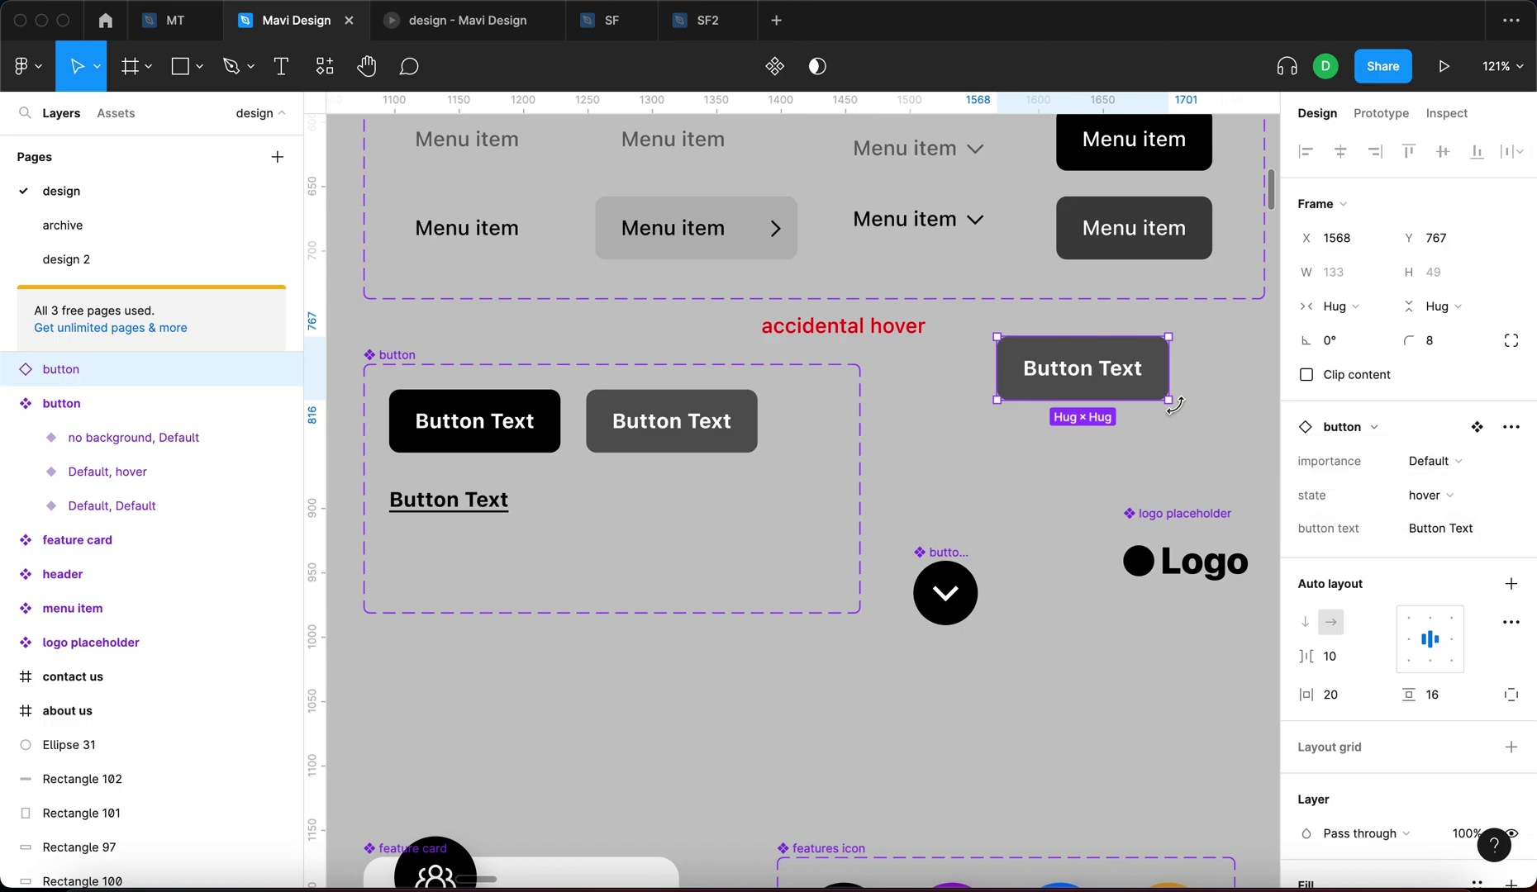
drag(1137, 409, 1120, 442)
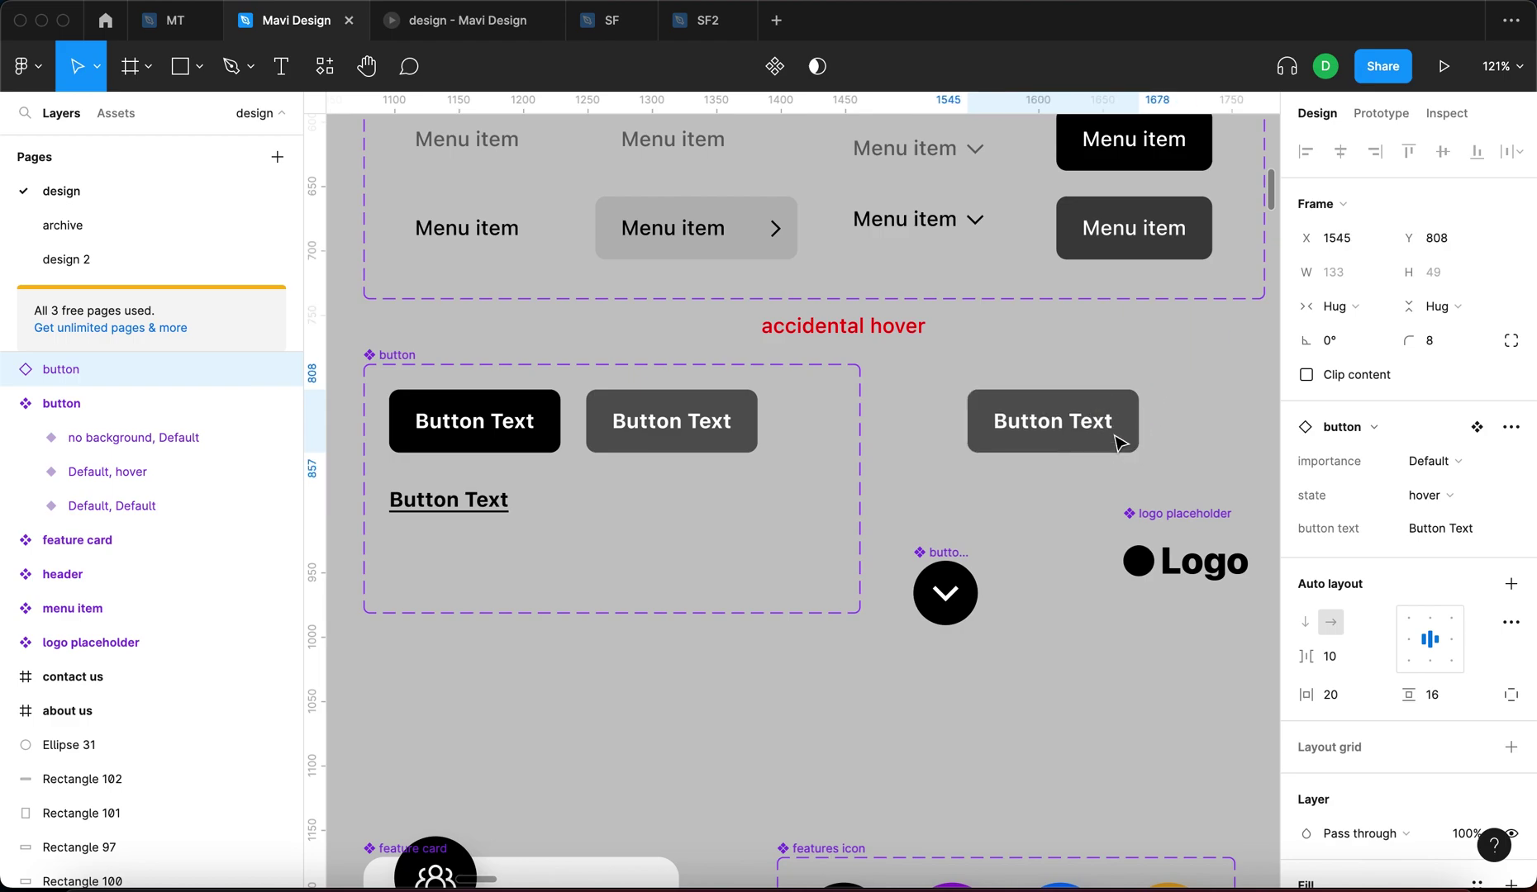
Step: Switch the button instance to the Default state and set its importance to no background
click(501, 443)
click(1040, 430)
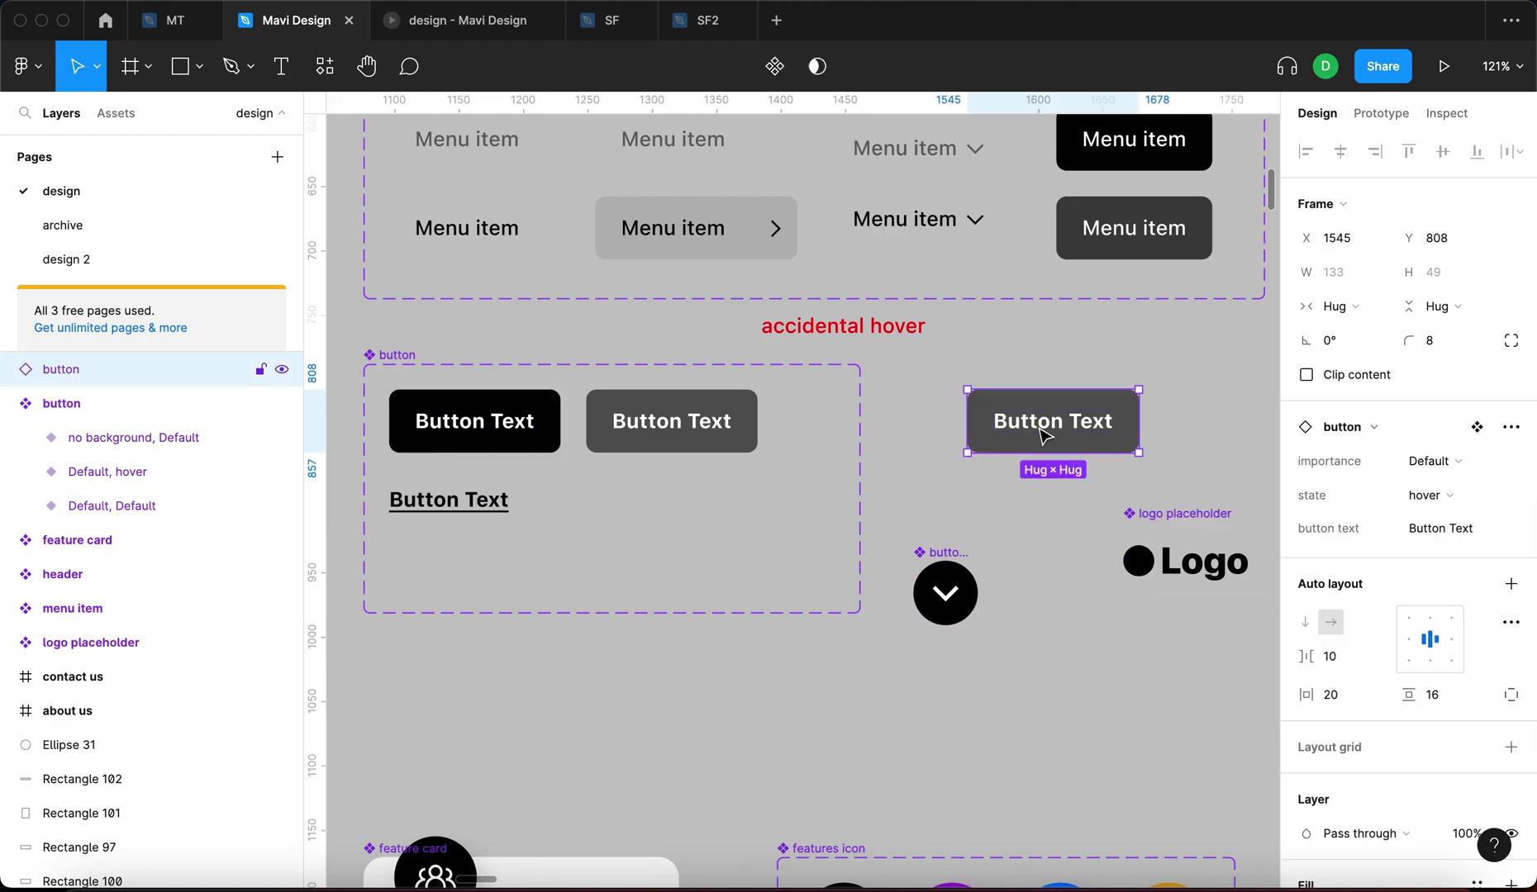
click(1425, 495)
click(1322, 461)
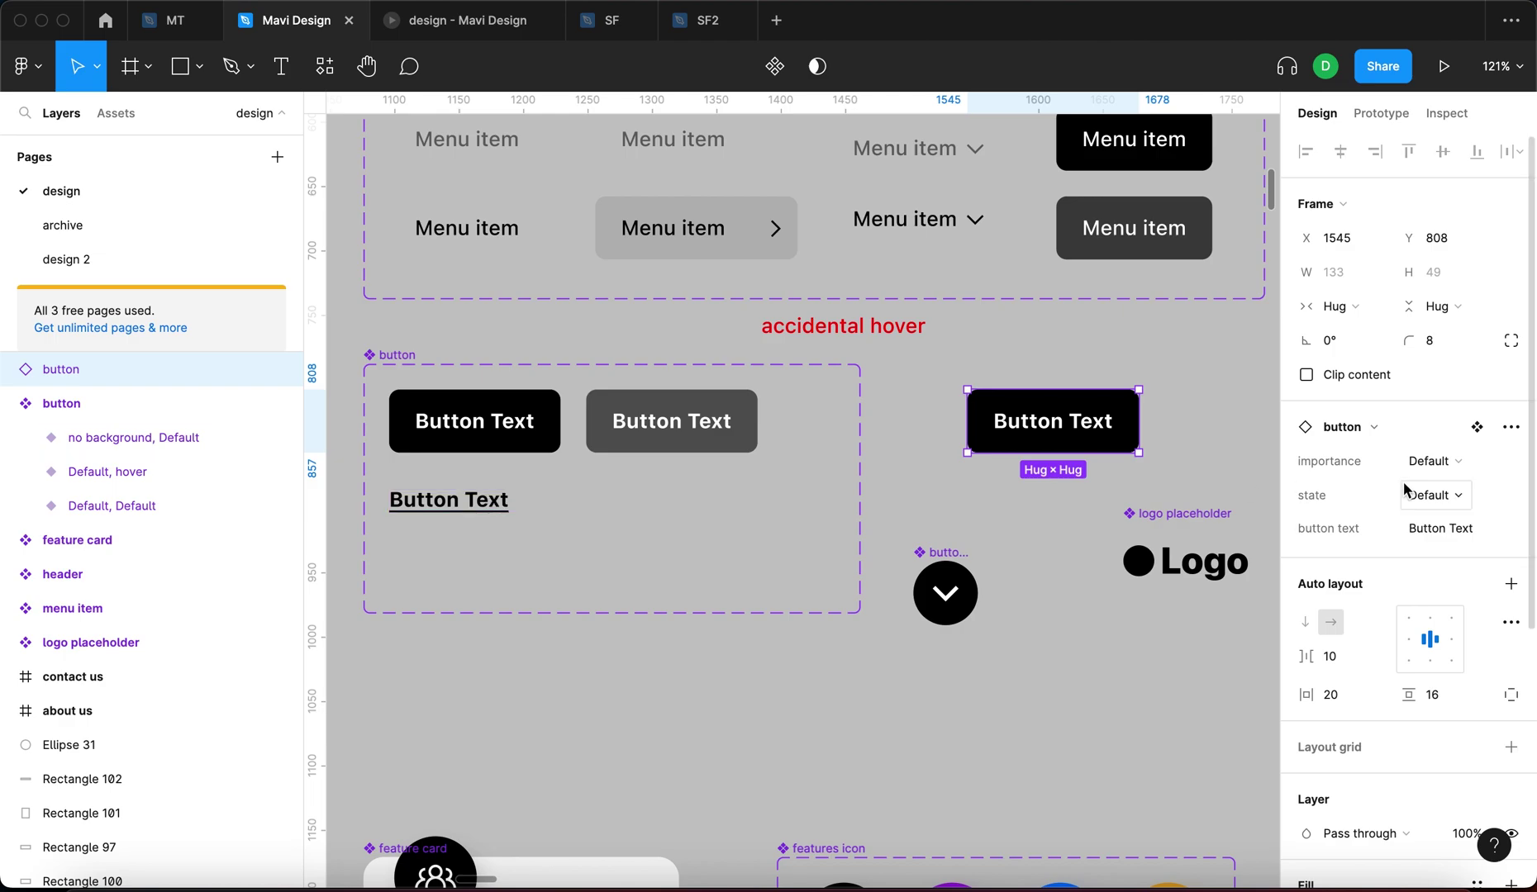
click(1429, 461)
click(1425, 482)
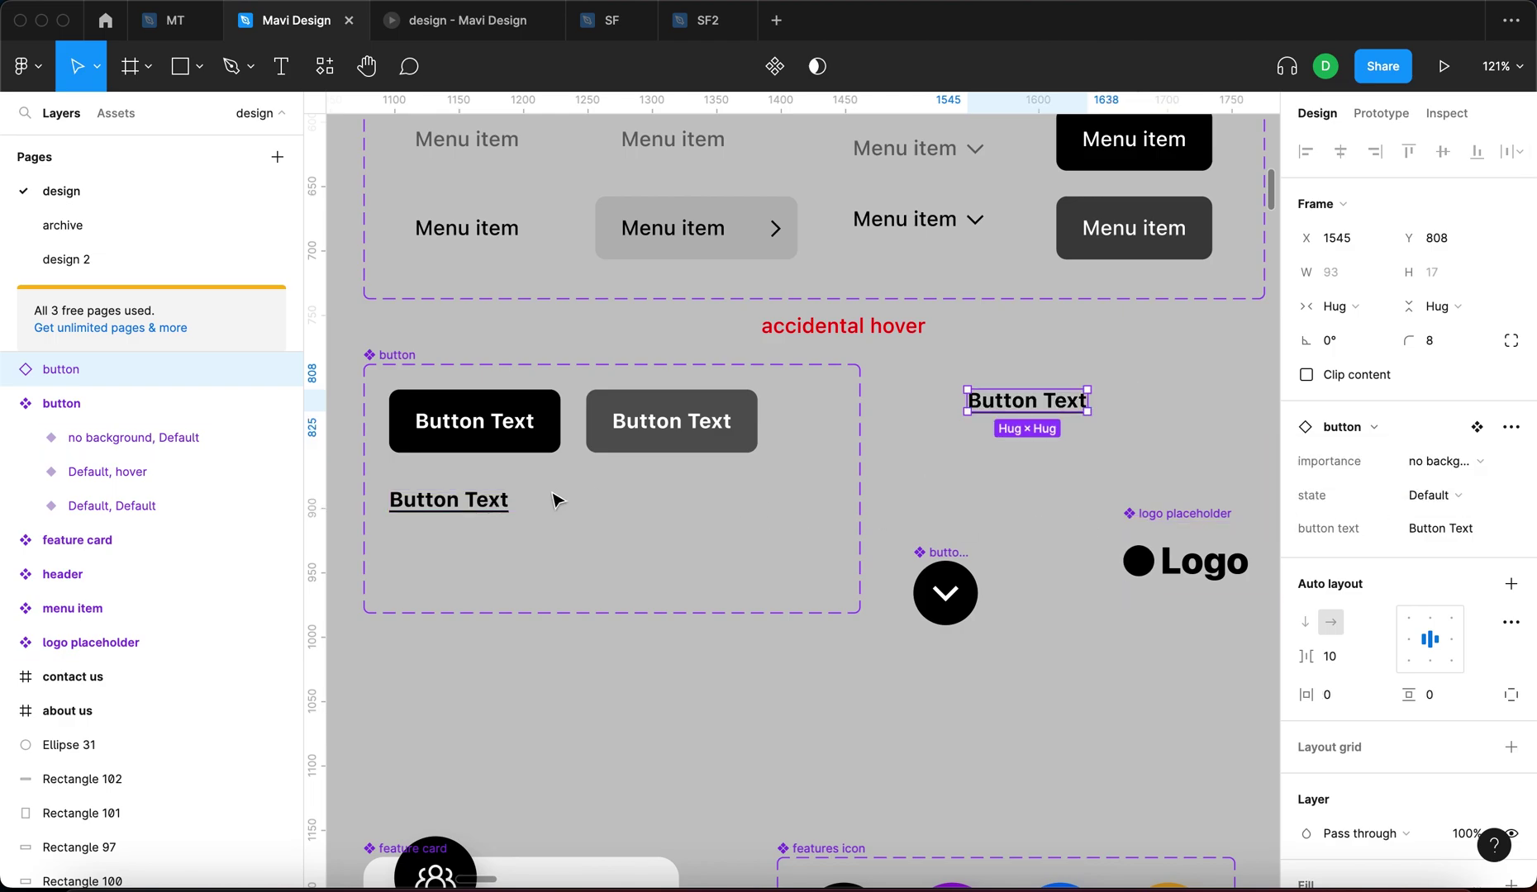
Step: Examine the underlined text button variant's properties, and set the instance's state to hover
click(496, 499)
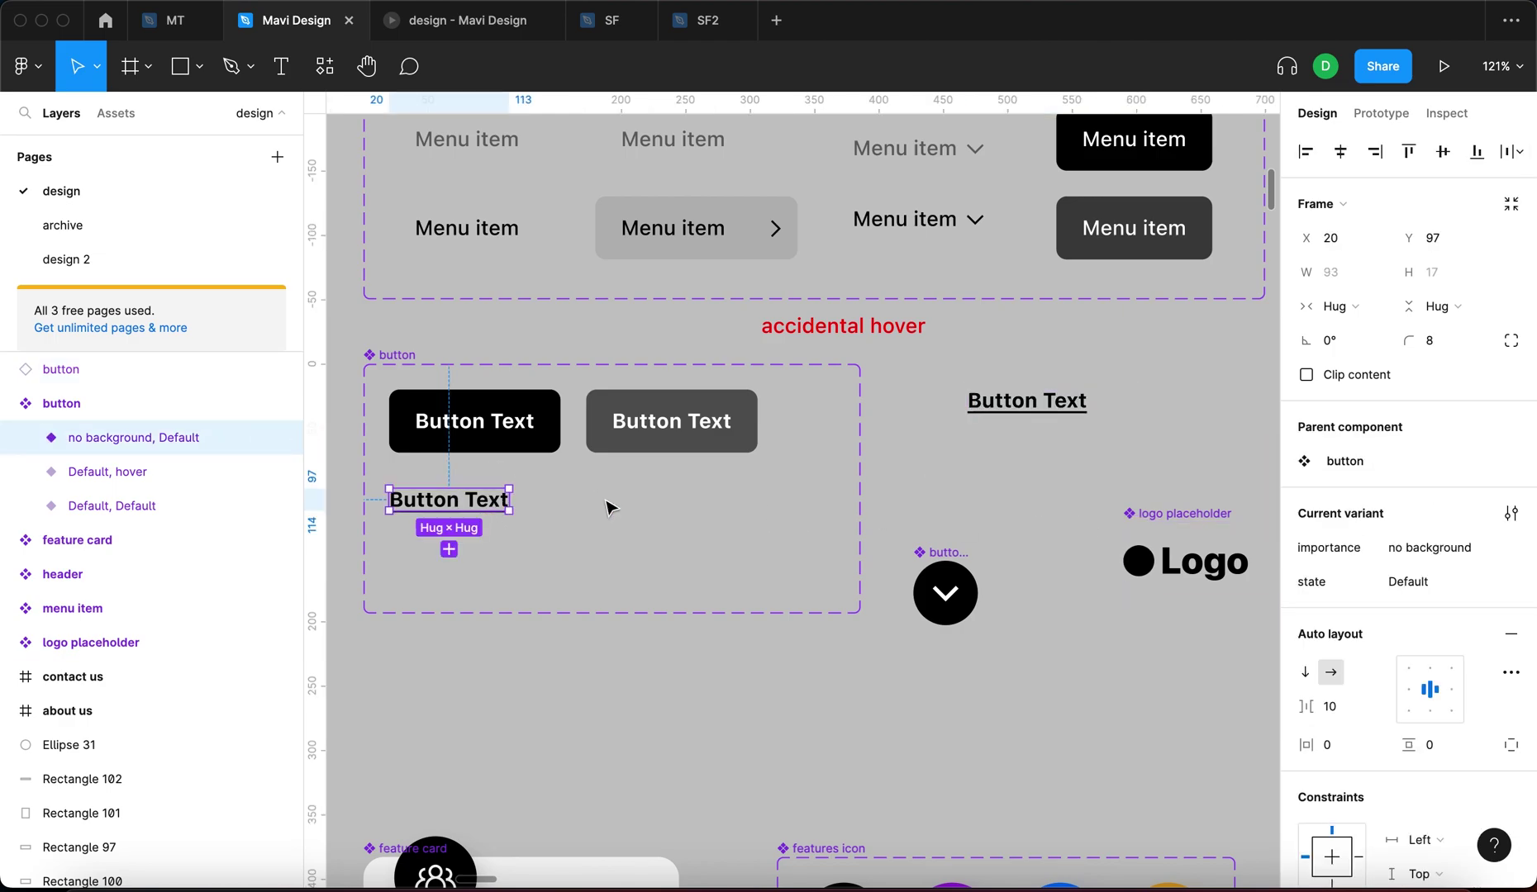
click(1115, 416)
click(1072, 403)
click(1469, 495)
click(1454, 501)
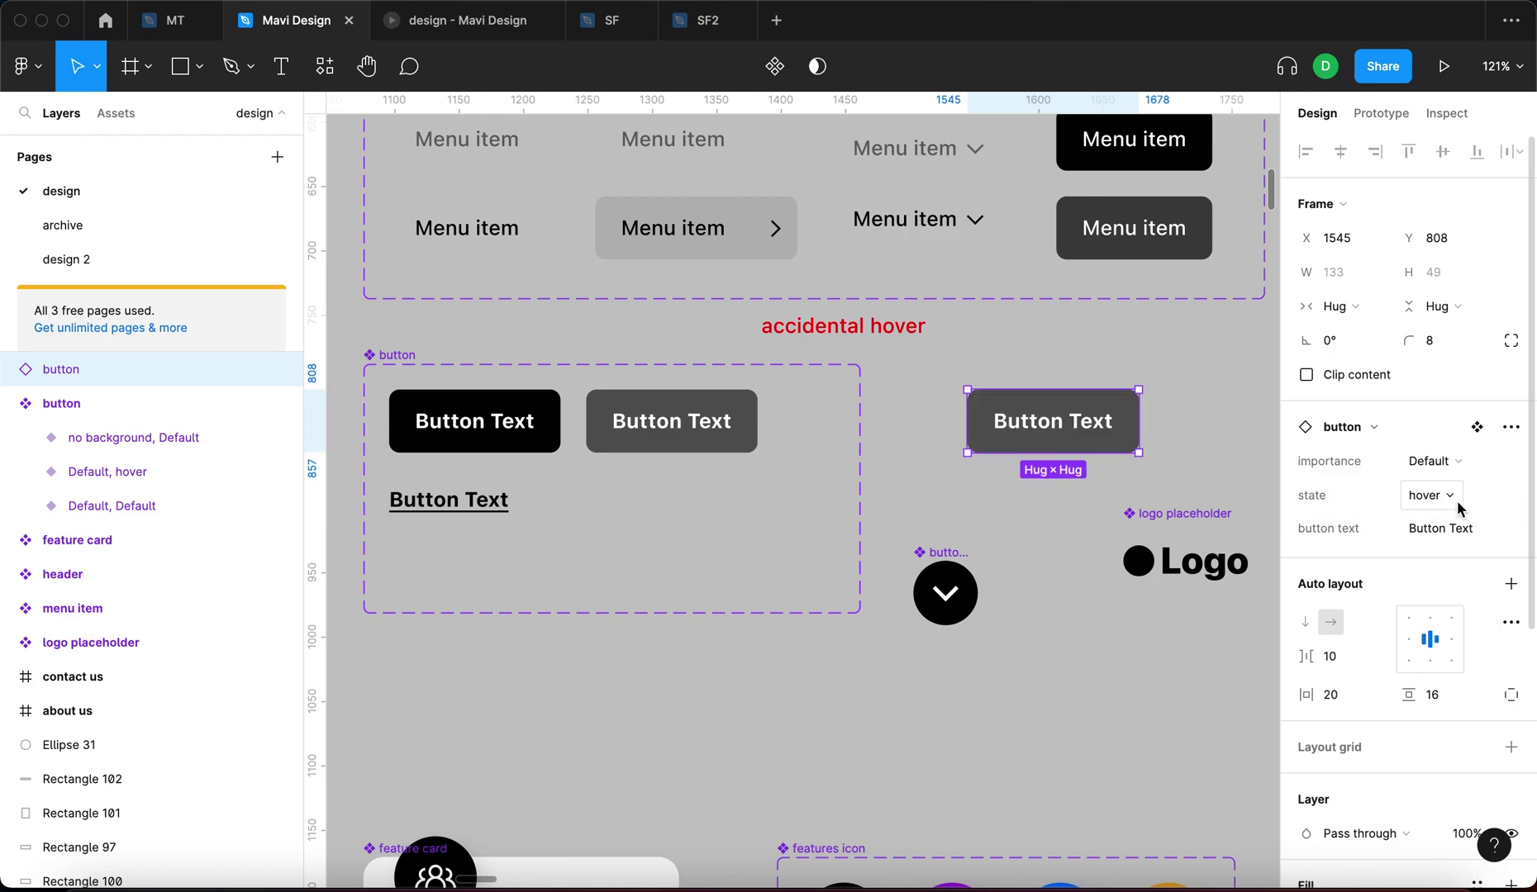
Step: Change the button text of the hover instance outside the component set to "change"
scroll(1090, 480, down, 1)
click(1173, 405)
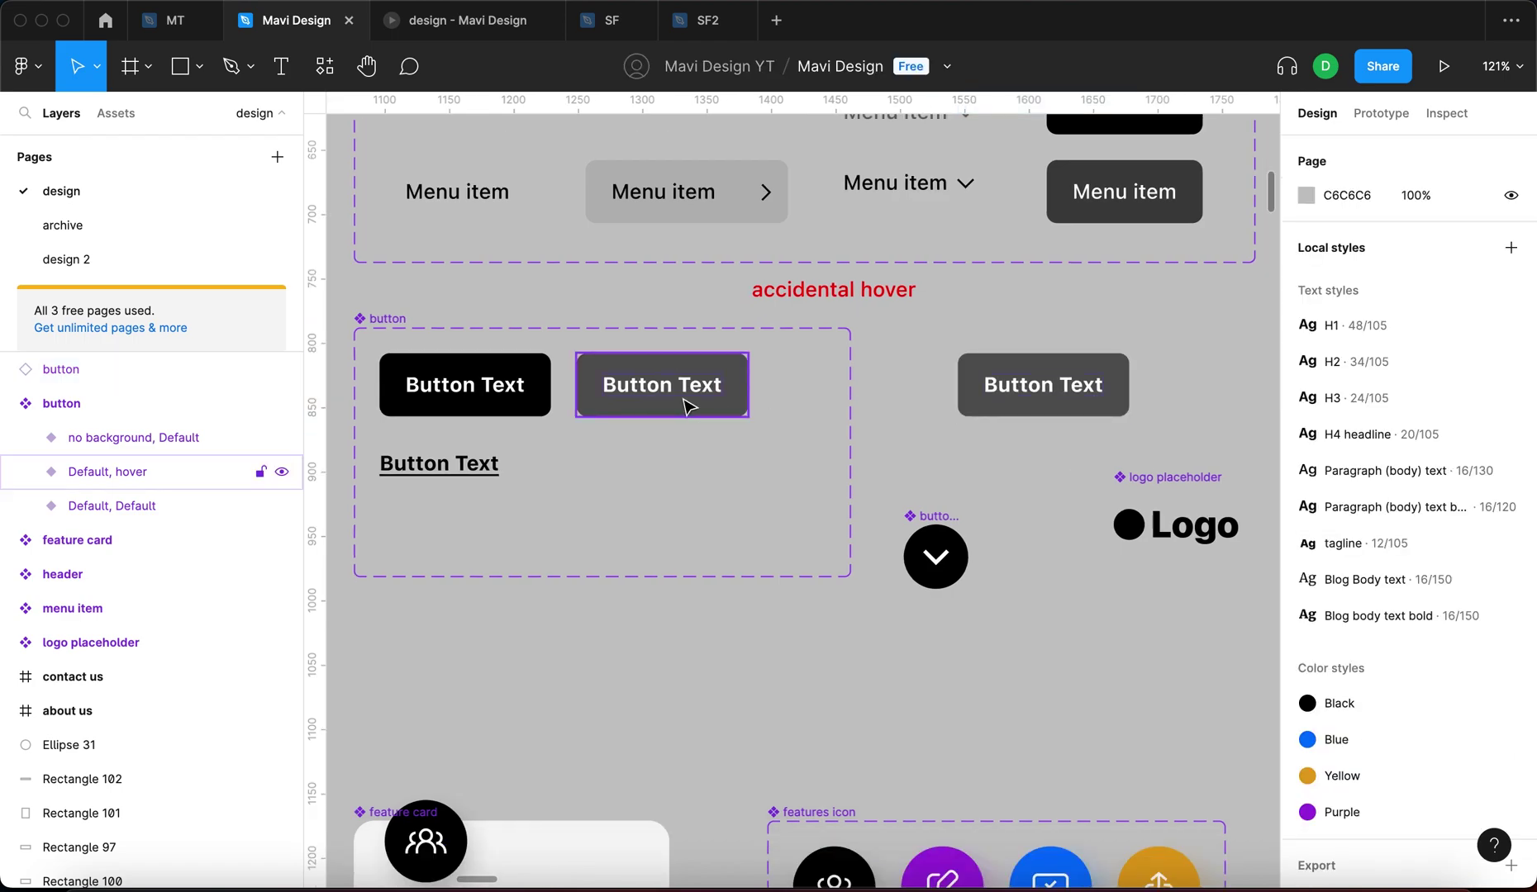
scroll(713, 607, down, 10)
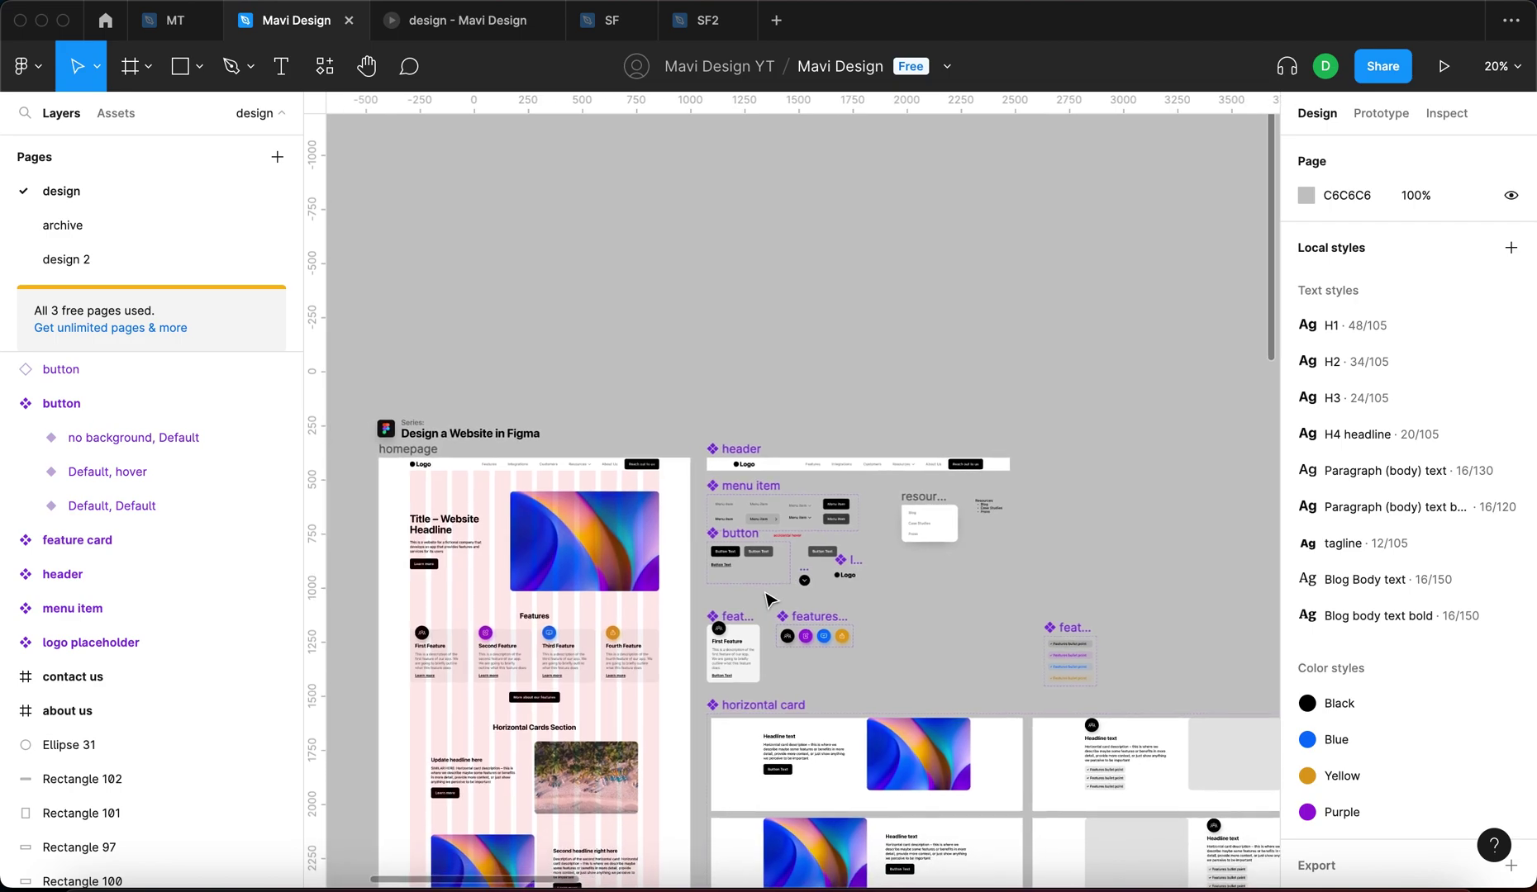
scroll(739, 567, up, 12)
click(968, 430)
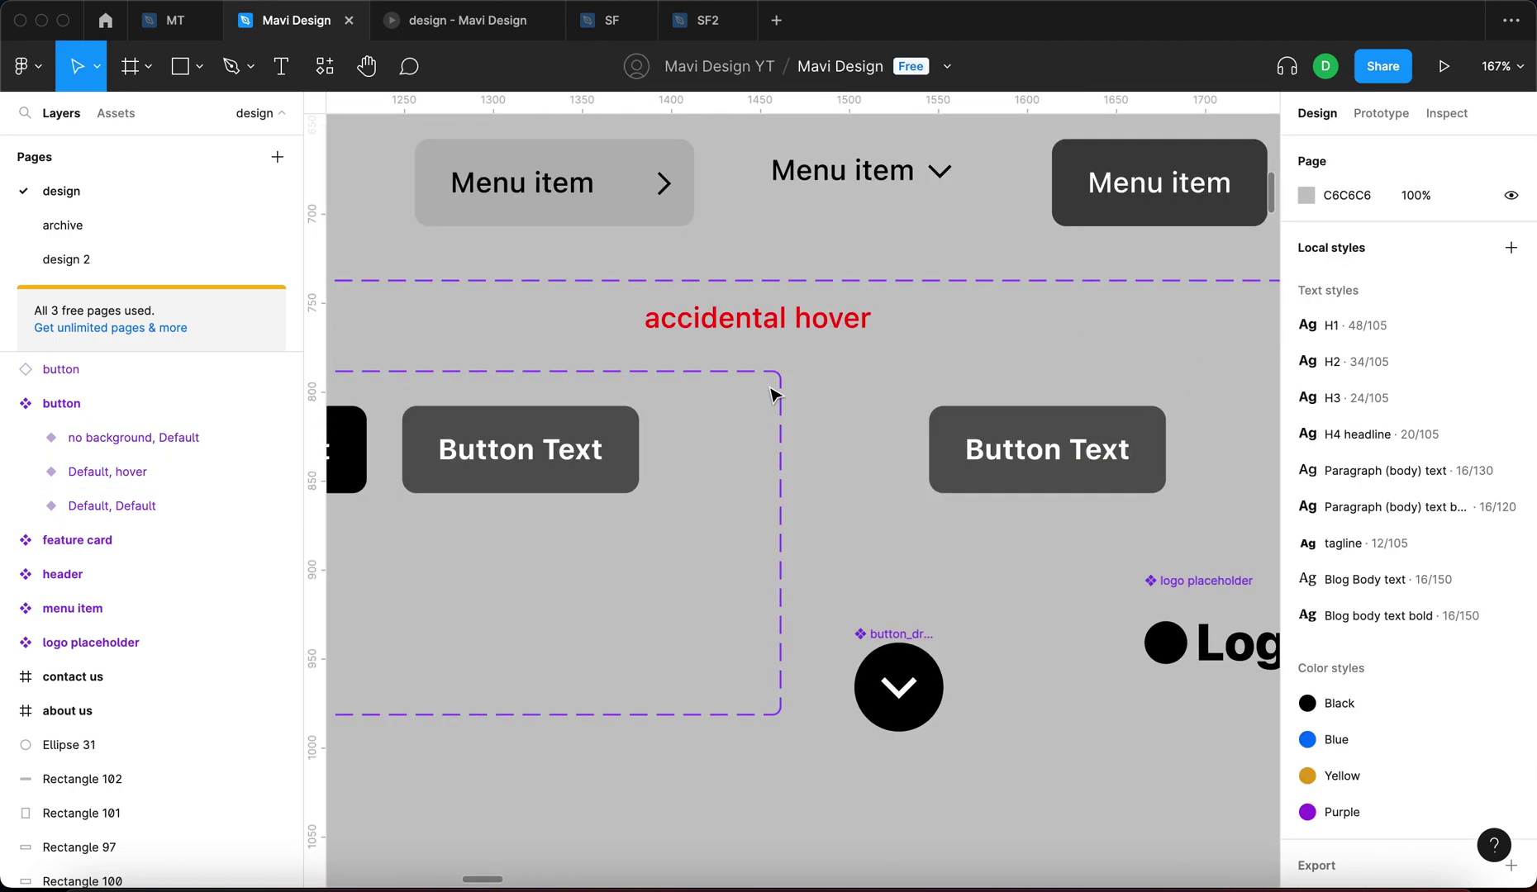
click(1168, 486)
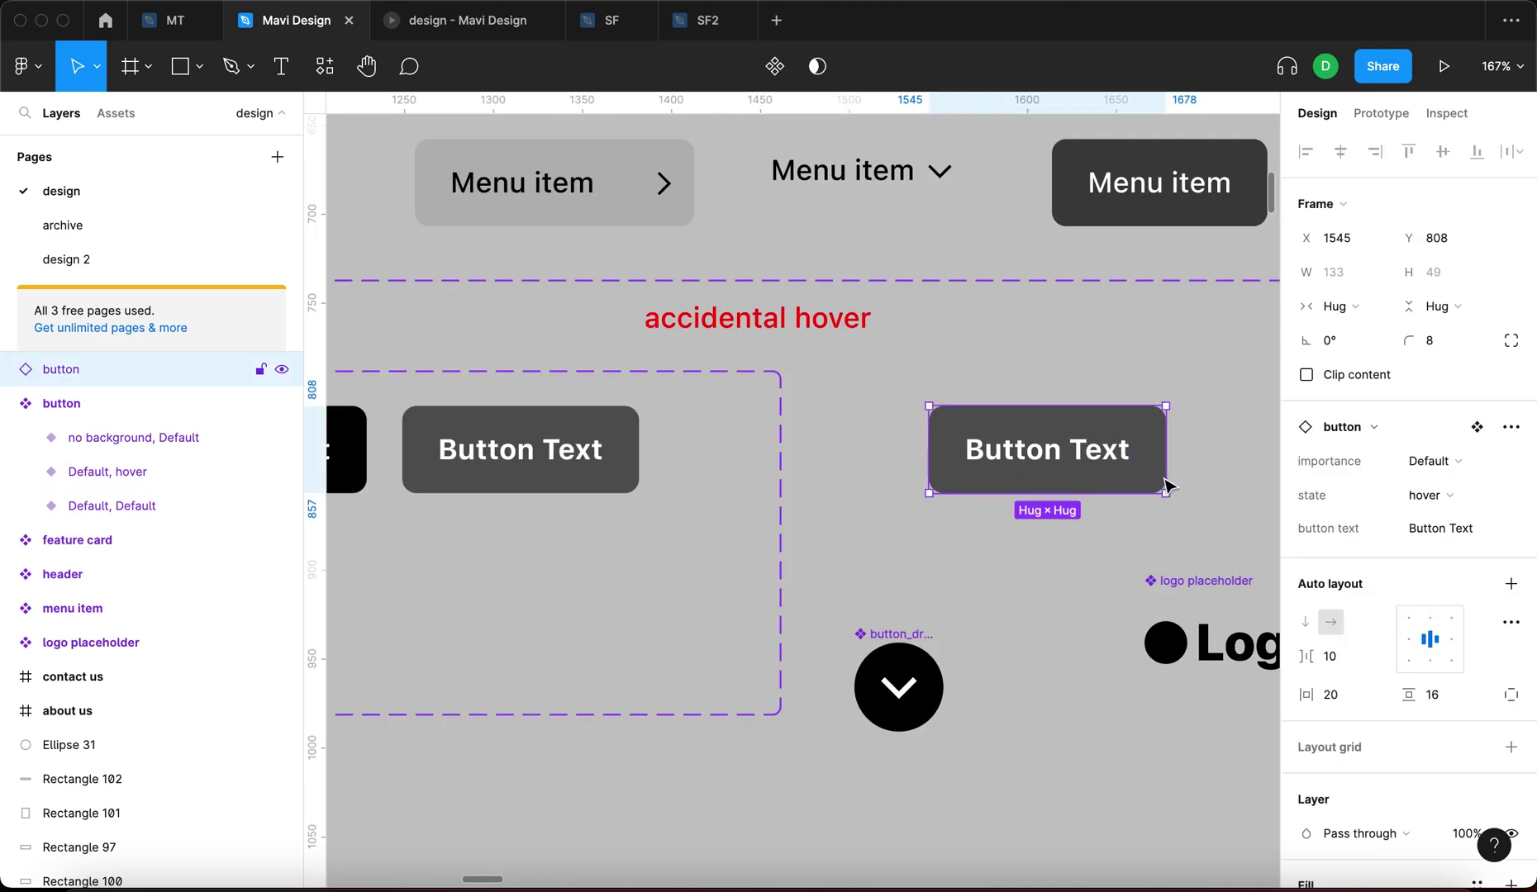
drag(1481, 538, 1407, 531)
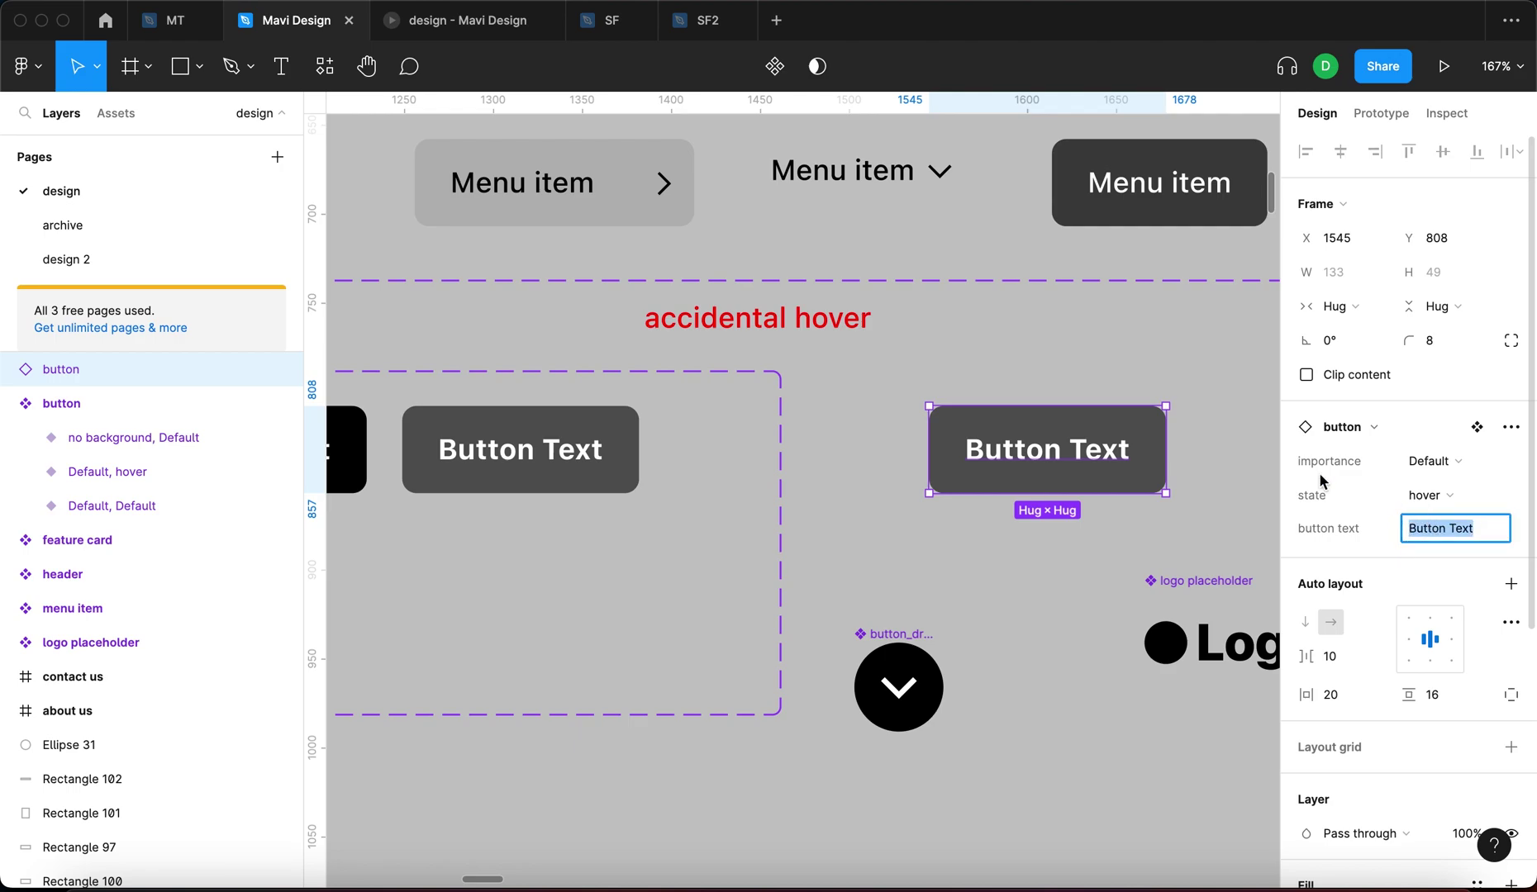
text(change)
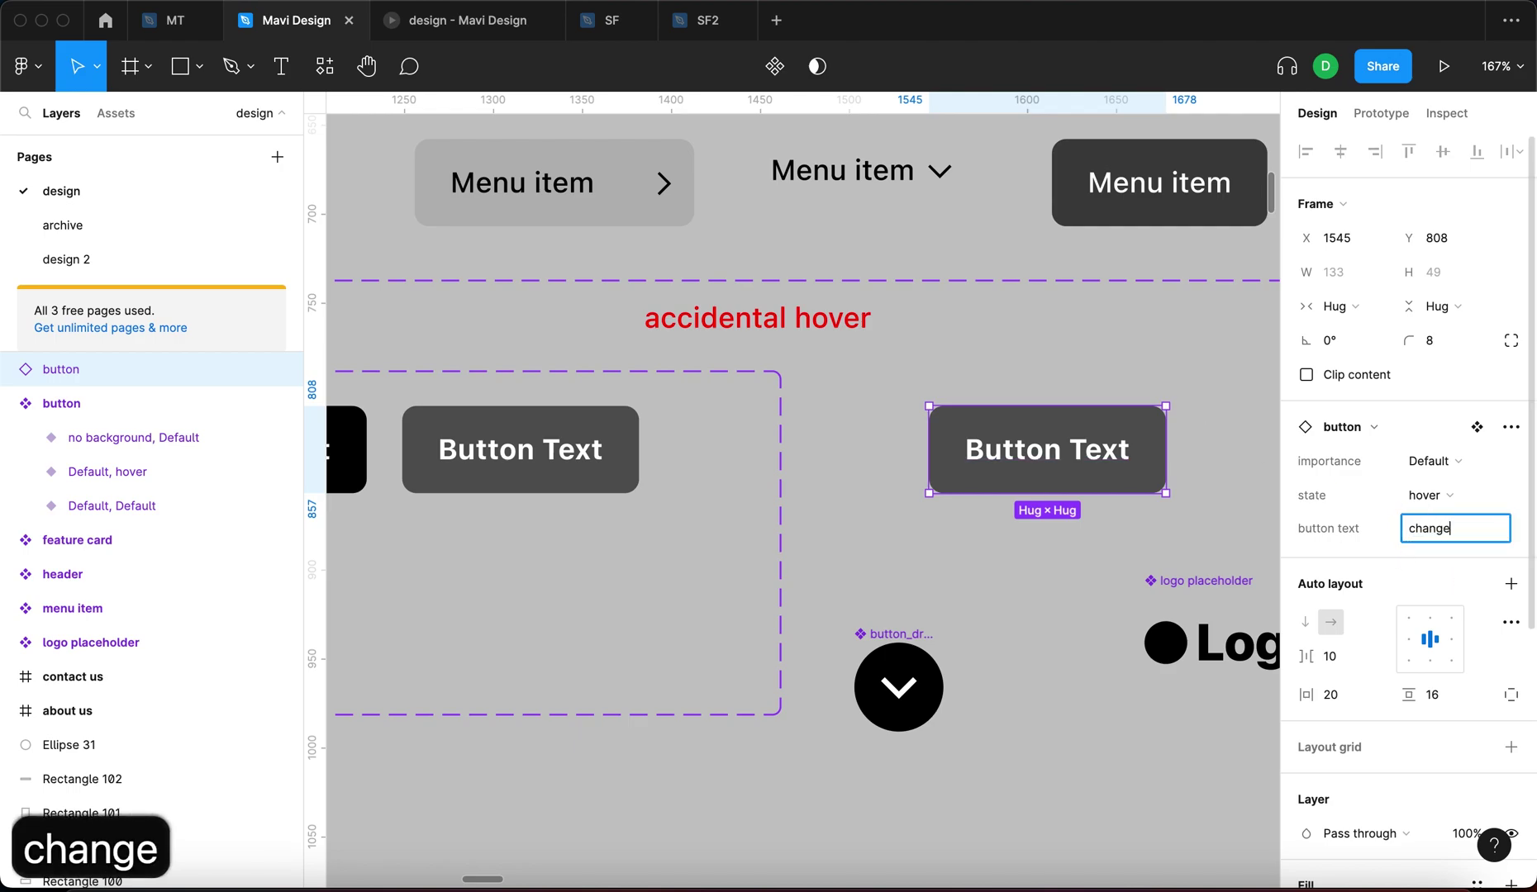
key(Return)
Step: Switch the instance's state to Default and back to hover, and move it closer to the button component set
click(1430, 495)
click(1313, 471)
click(1429, 495)
click(1313, 521)
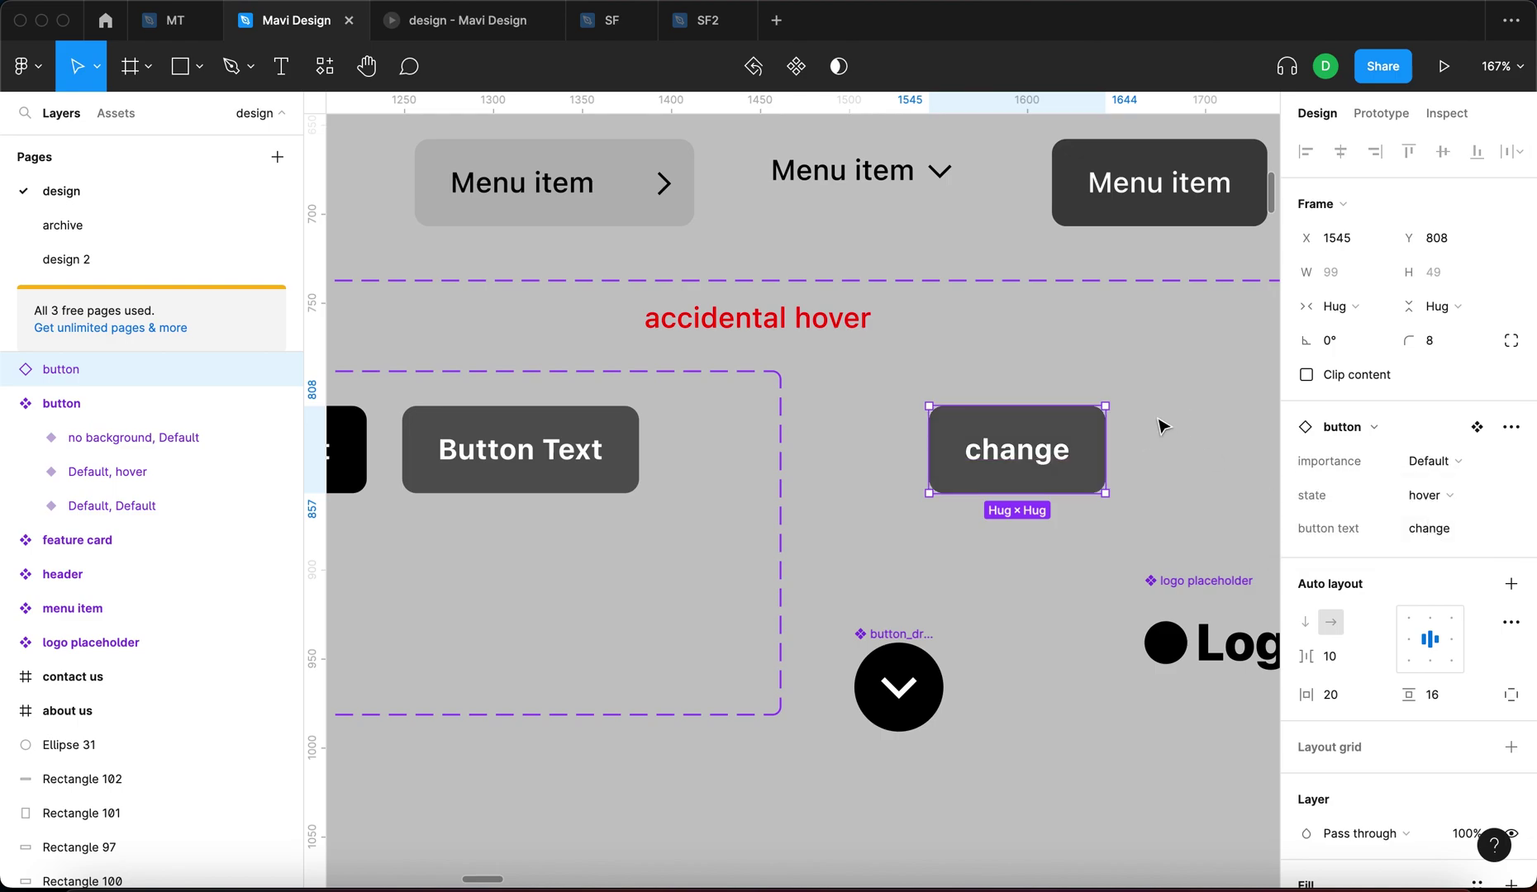
drag(995, 443, 896, 404)
click(924, 504)
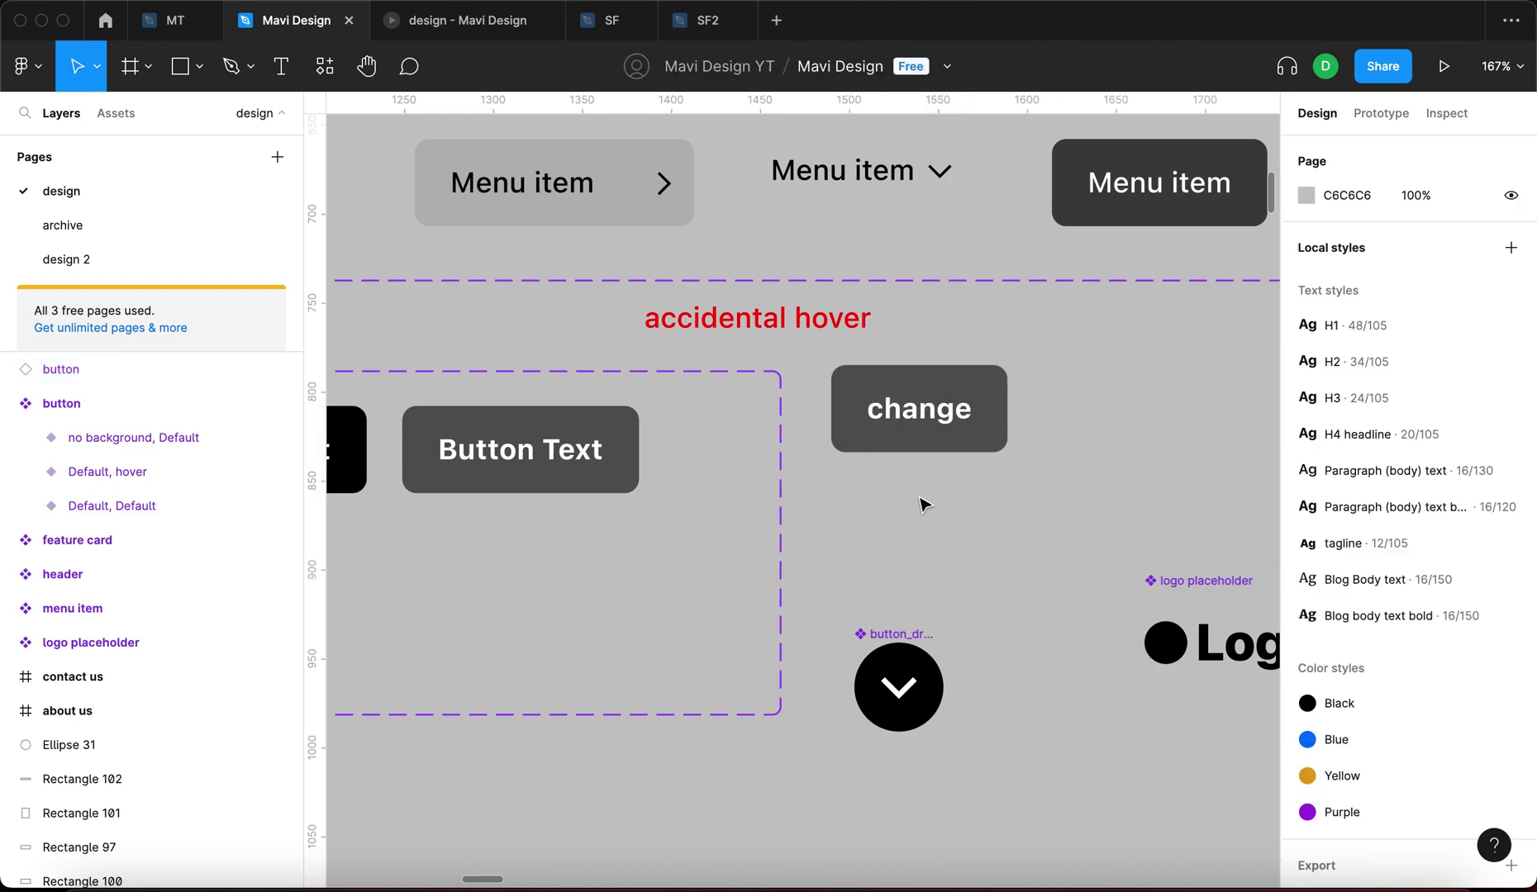
Step: Add a prototype interaction from the Default button variant to the hover variant
scroll(924, 504, left, 5)
click(683, 470)
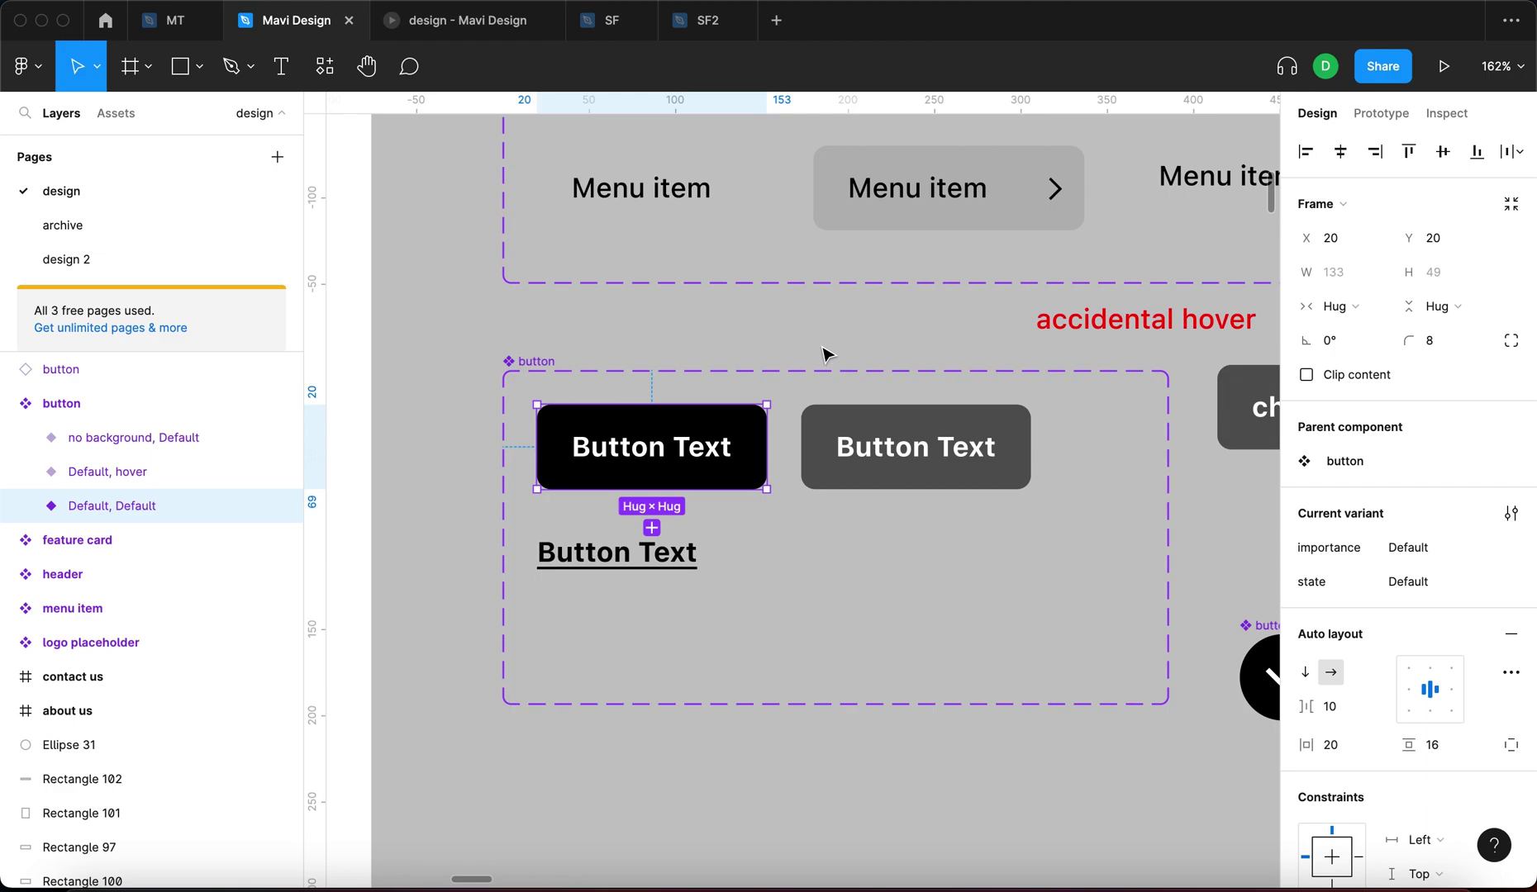
click(826, 355)
click(616, 431)
click(1378, 116)
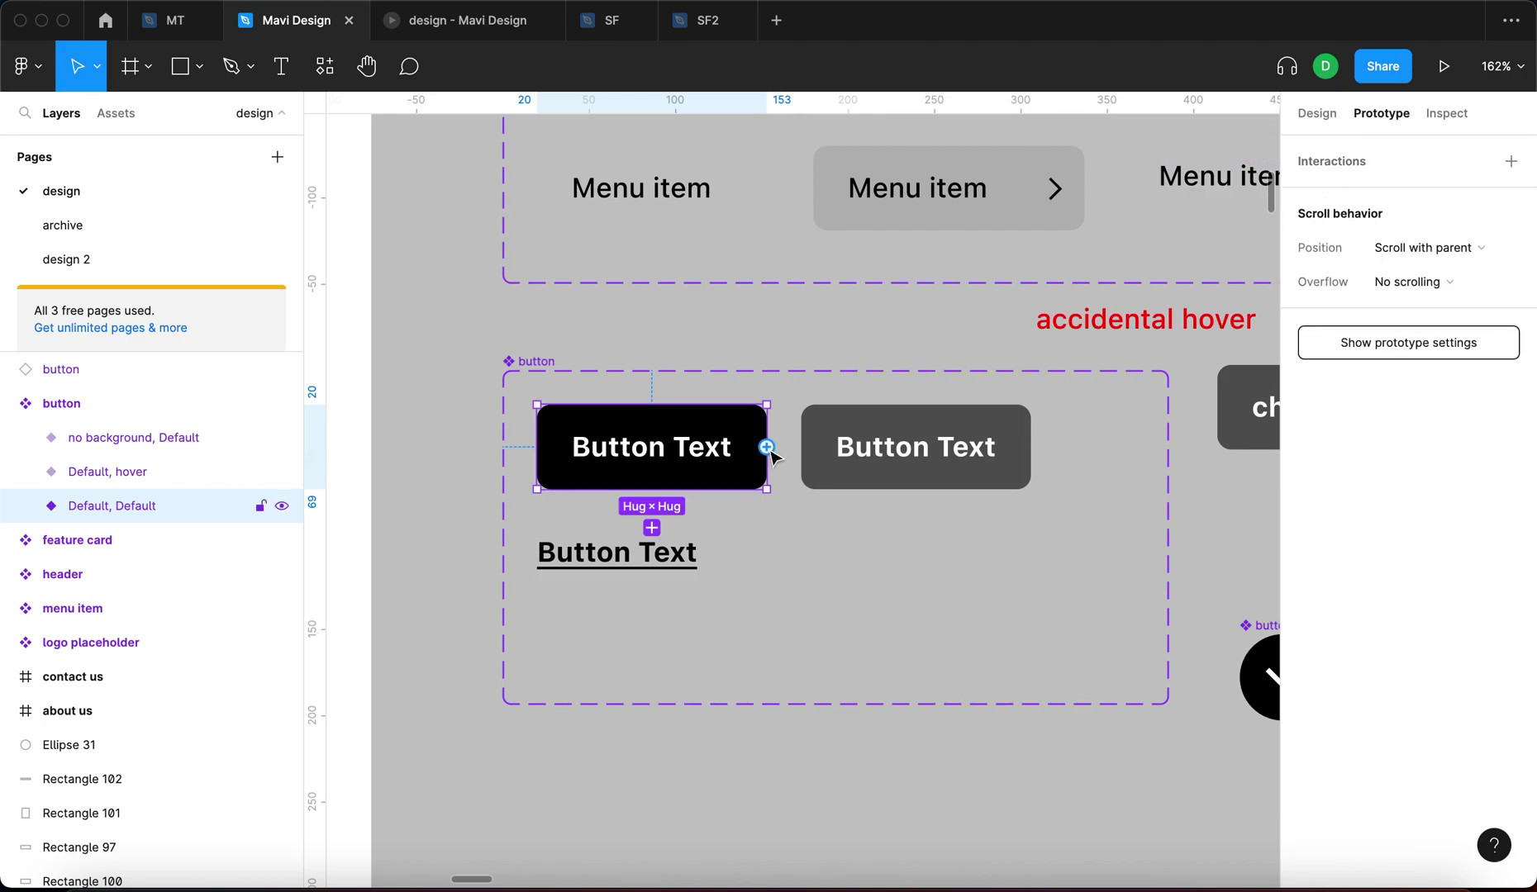
drag(767, 447, 834, 463)
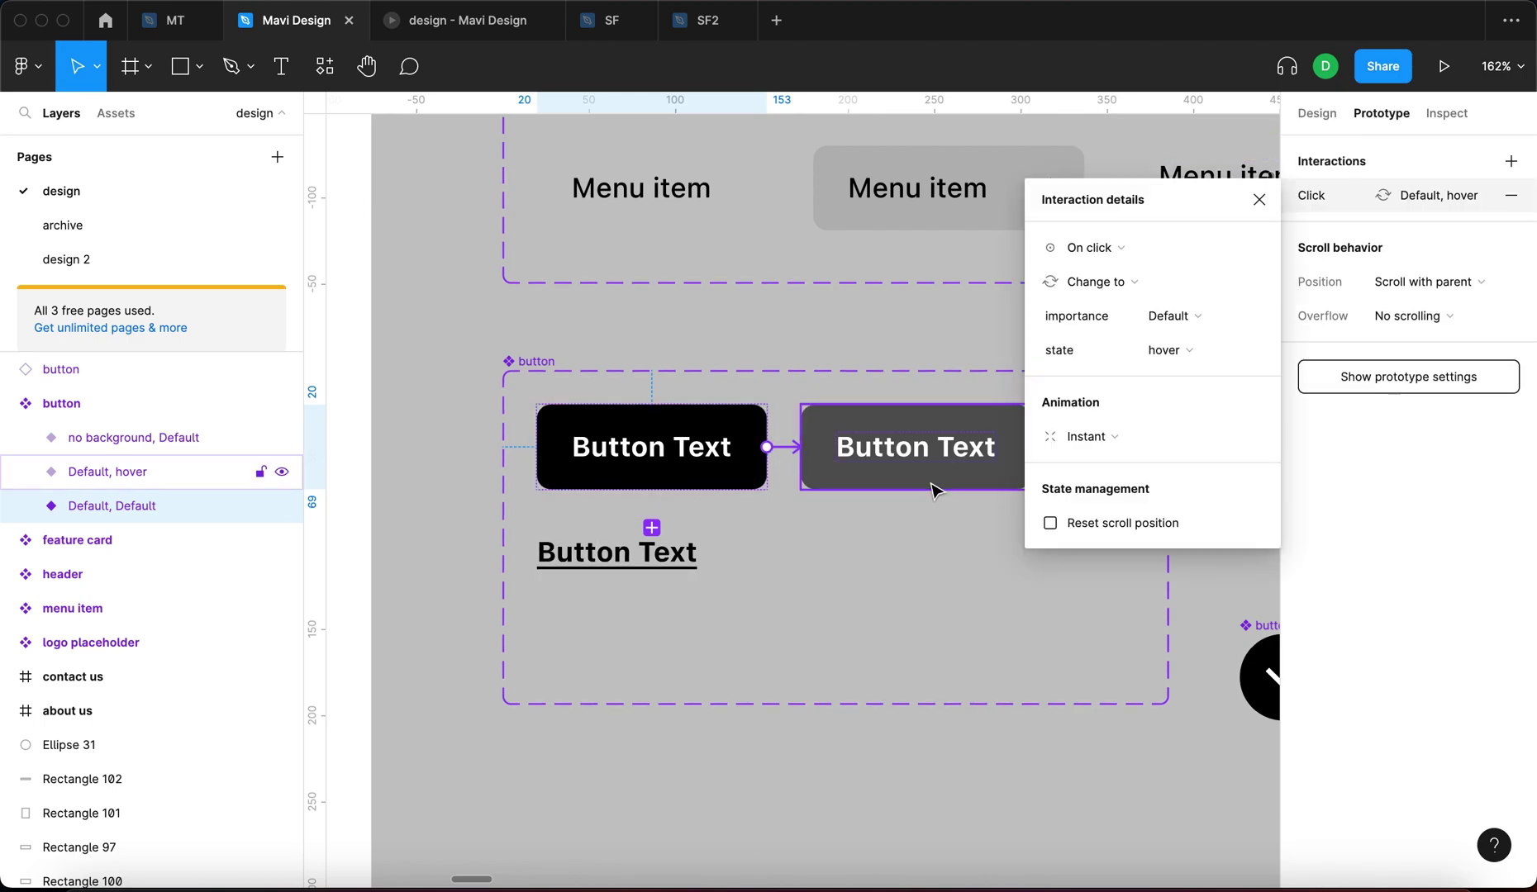
Step: Set the interaction's trigger to While hovering and close its details
scroll(931, 489, right, 3)
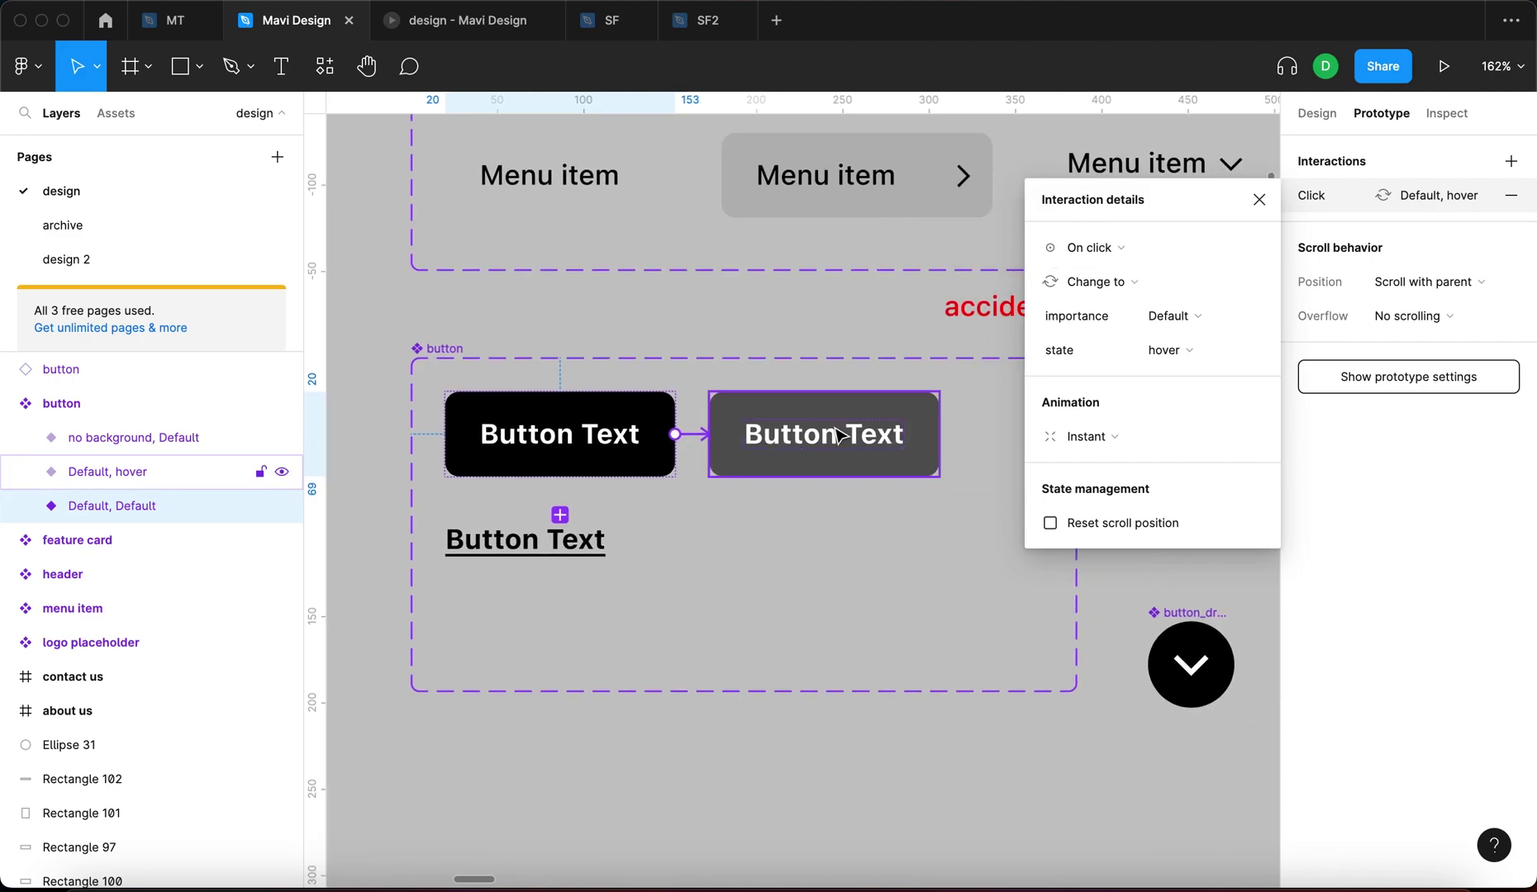
click(1156, 252)
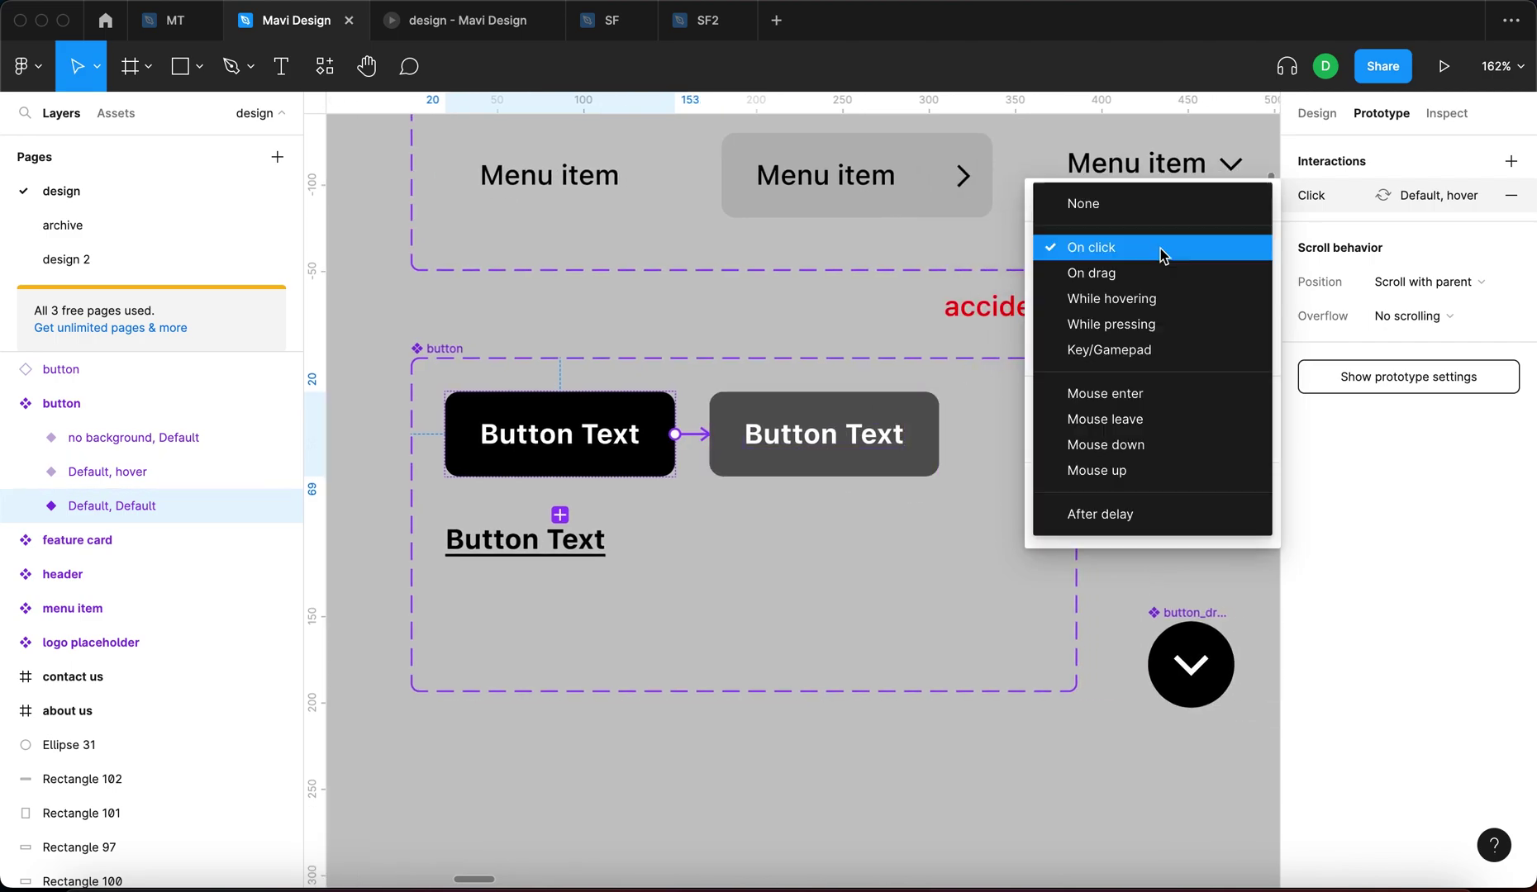
click(1178, 300)
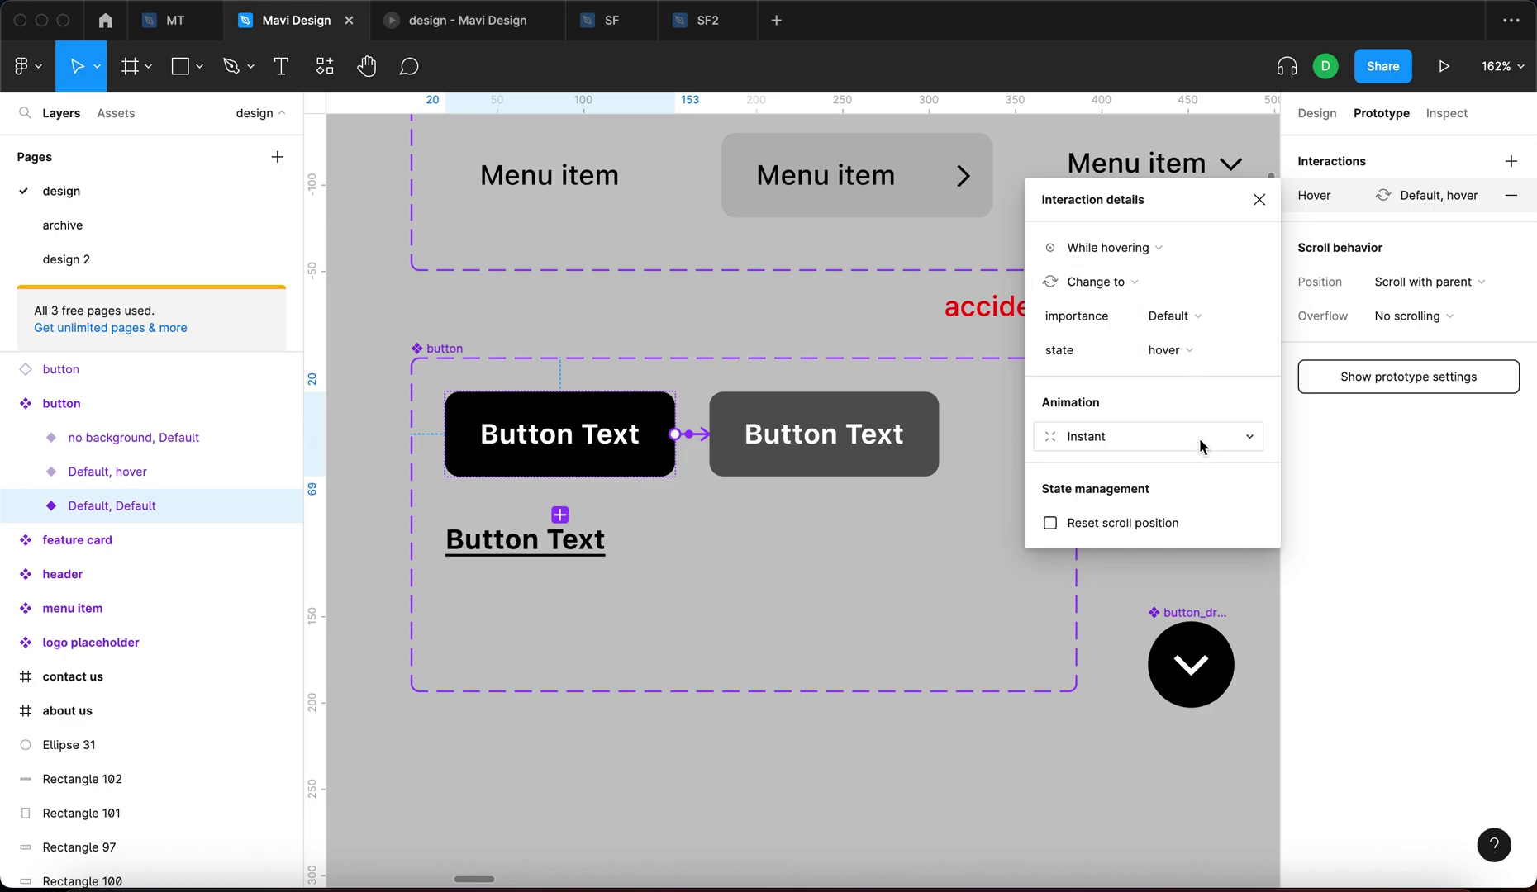
click(1264, 207)
Step: Apply the Blue colour style to the fill of the Default button's hover variant and deselect it
click(836, 450)
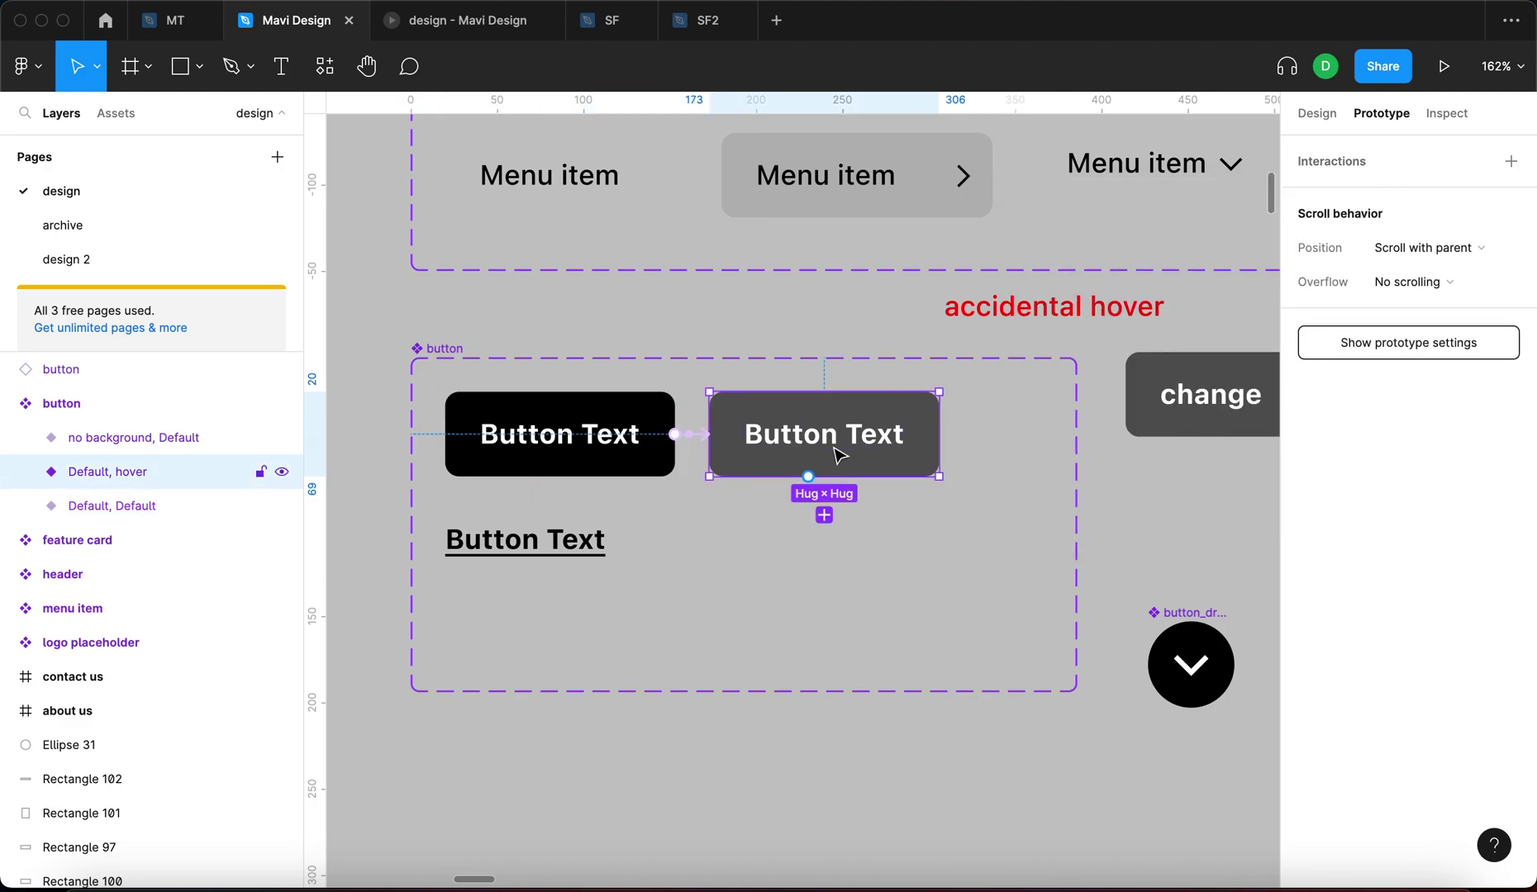
click(1327, 118)
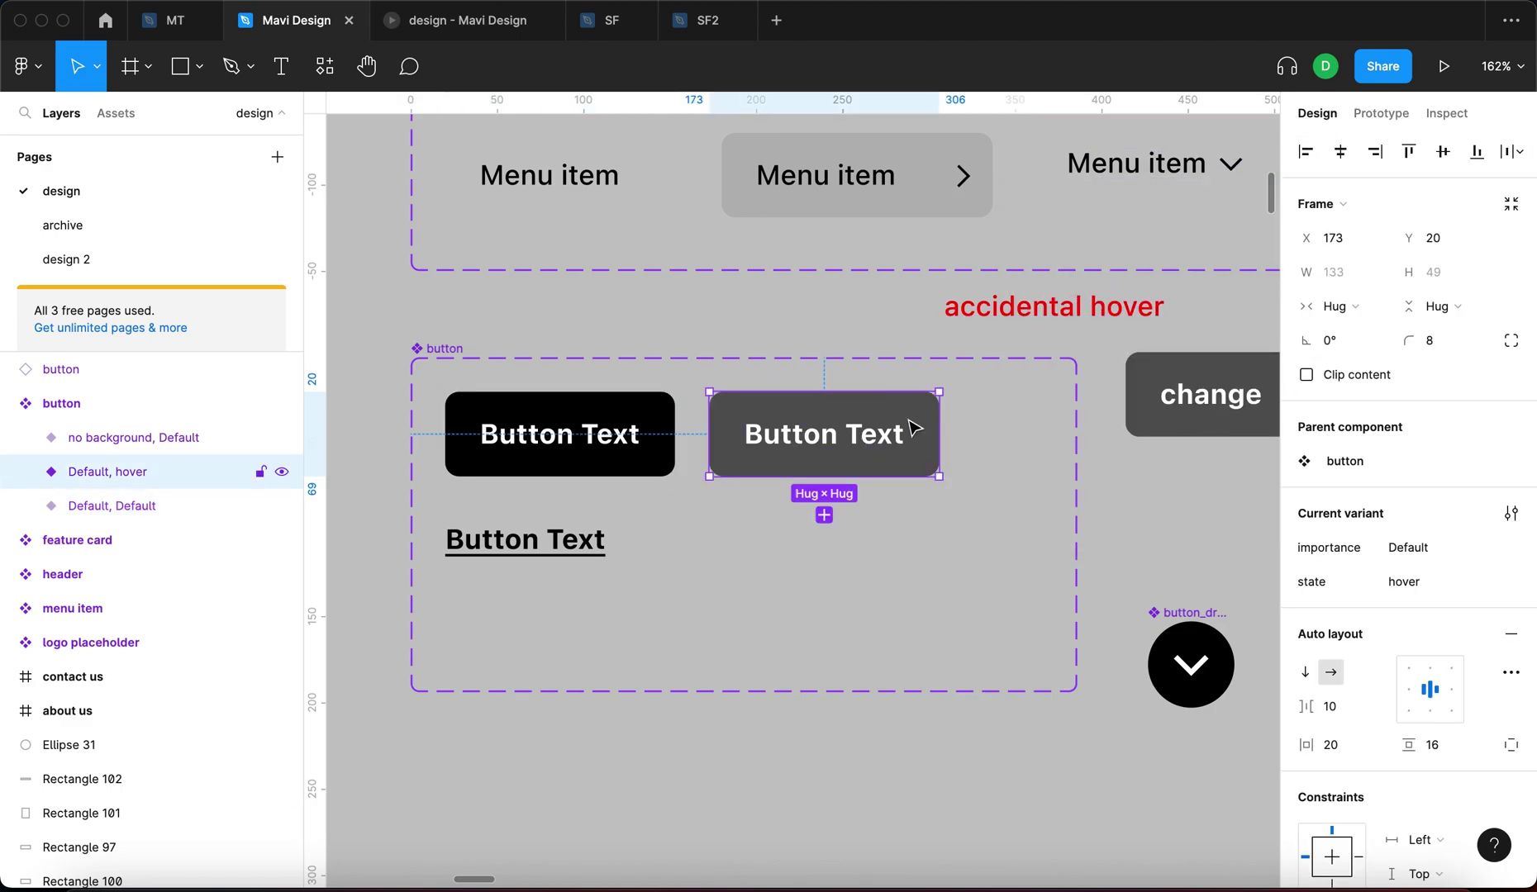
scroll(1475, 570, down, 10)
click(1476, 639)
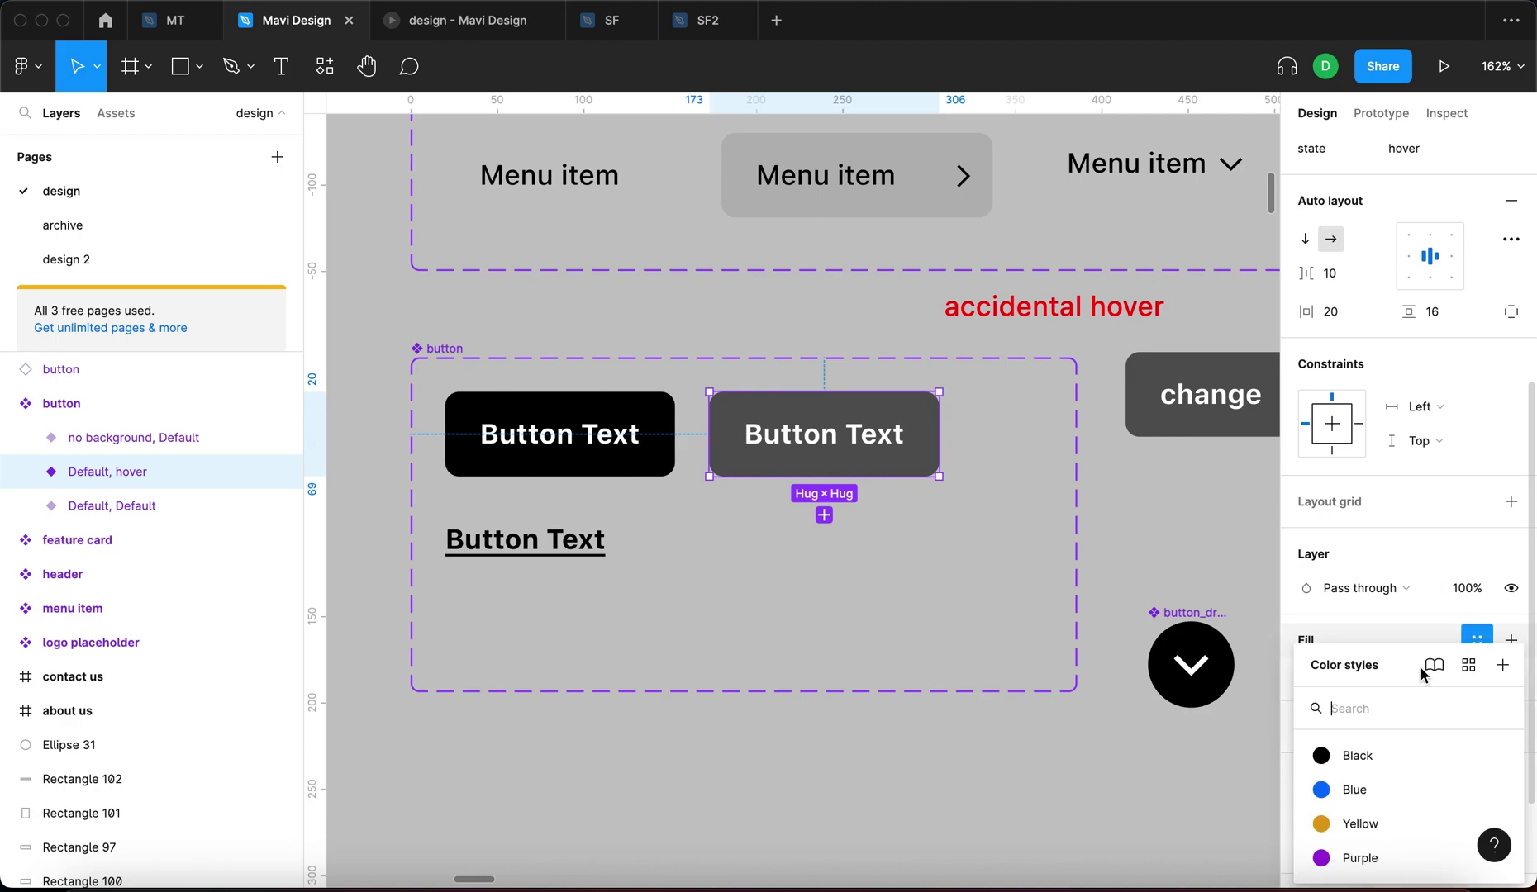
click(1363, 789)
click(1208, 501)
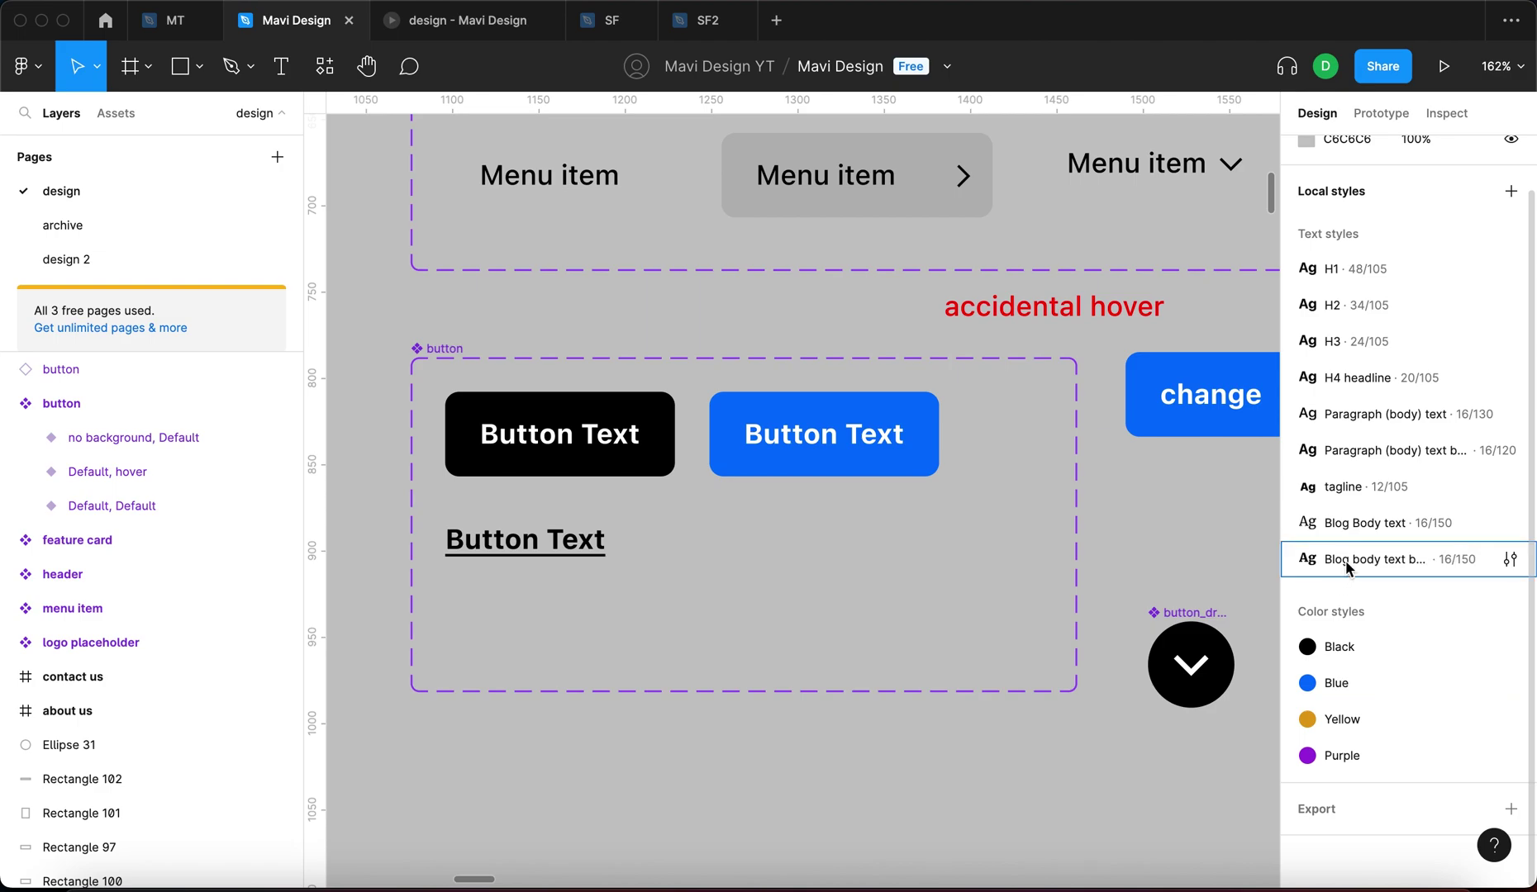
Step: Examine the recoloured button component set and the prototype connections around the homepage
key(shift+1)
drag(479, 289, 813, 336)
click(1029, 337)
drag(1029, 337, 728, 275)
scroll(796, 446, up, 6)
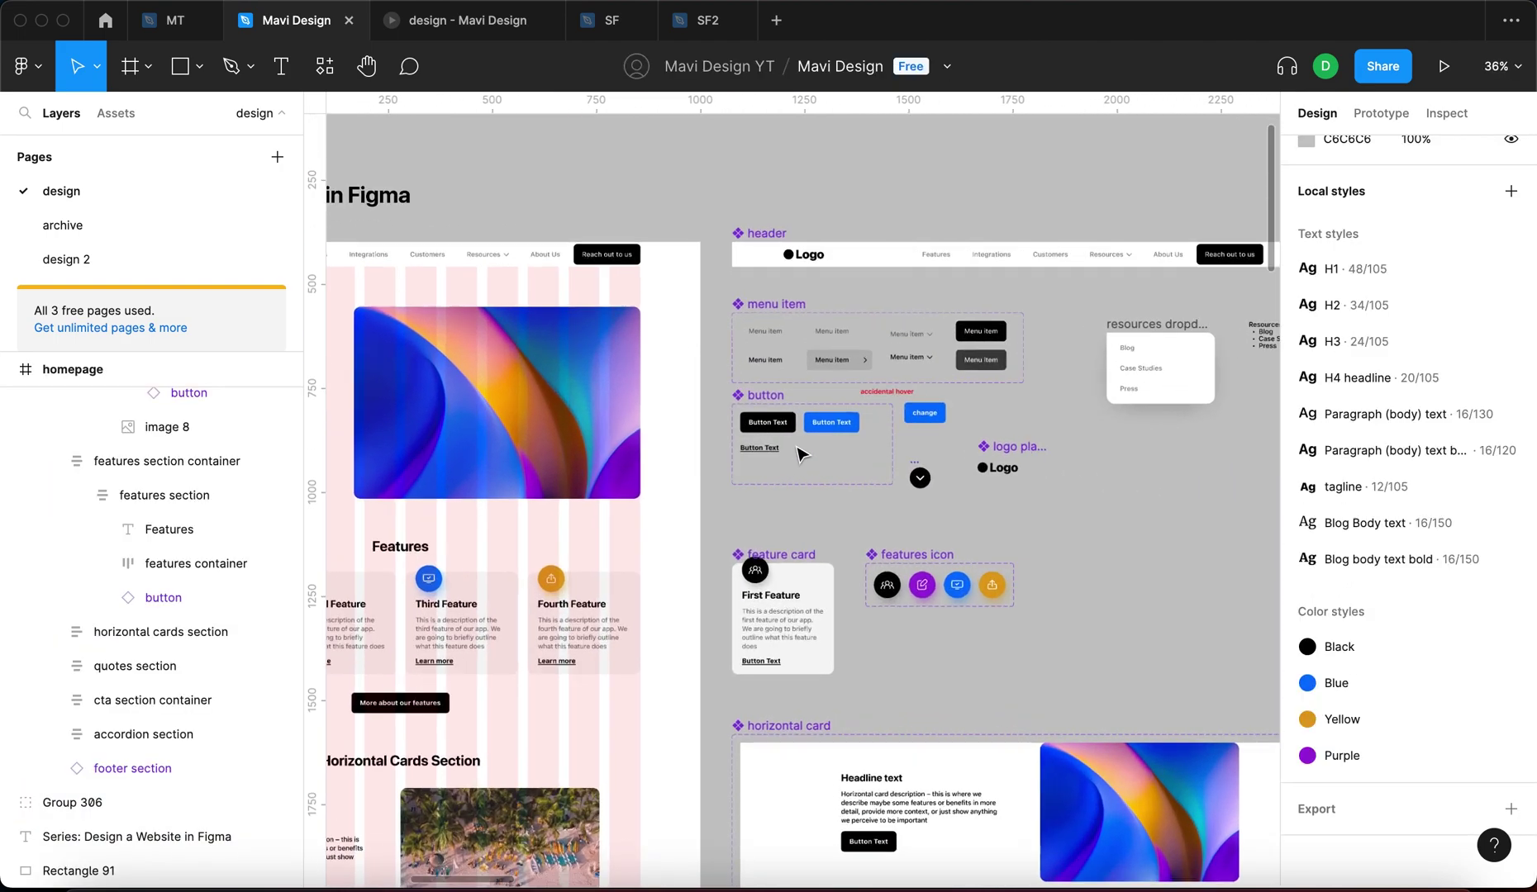
scroll(791, 440, up, 1)
click(665, 380)
click(574, 344)
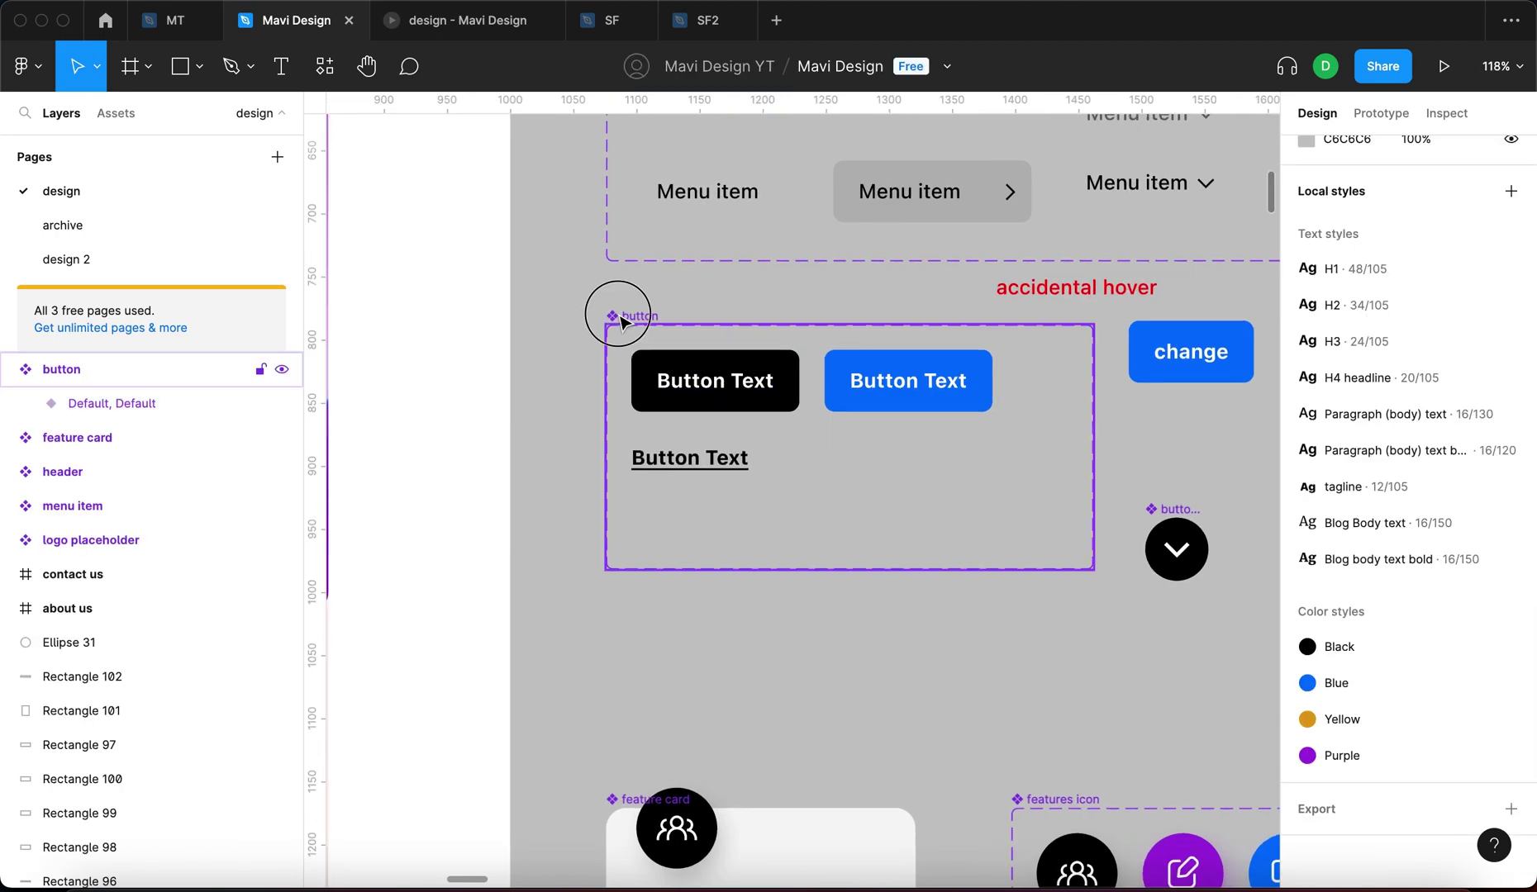
click(622, 318)
click(1375, 116)
scroll(791, 342, down, 10)
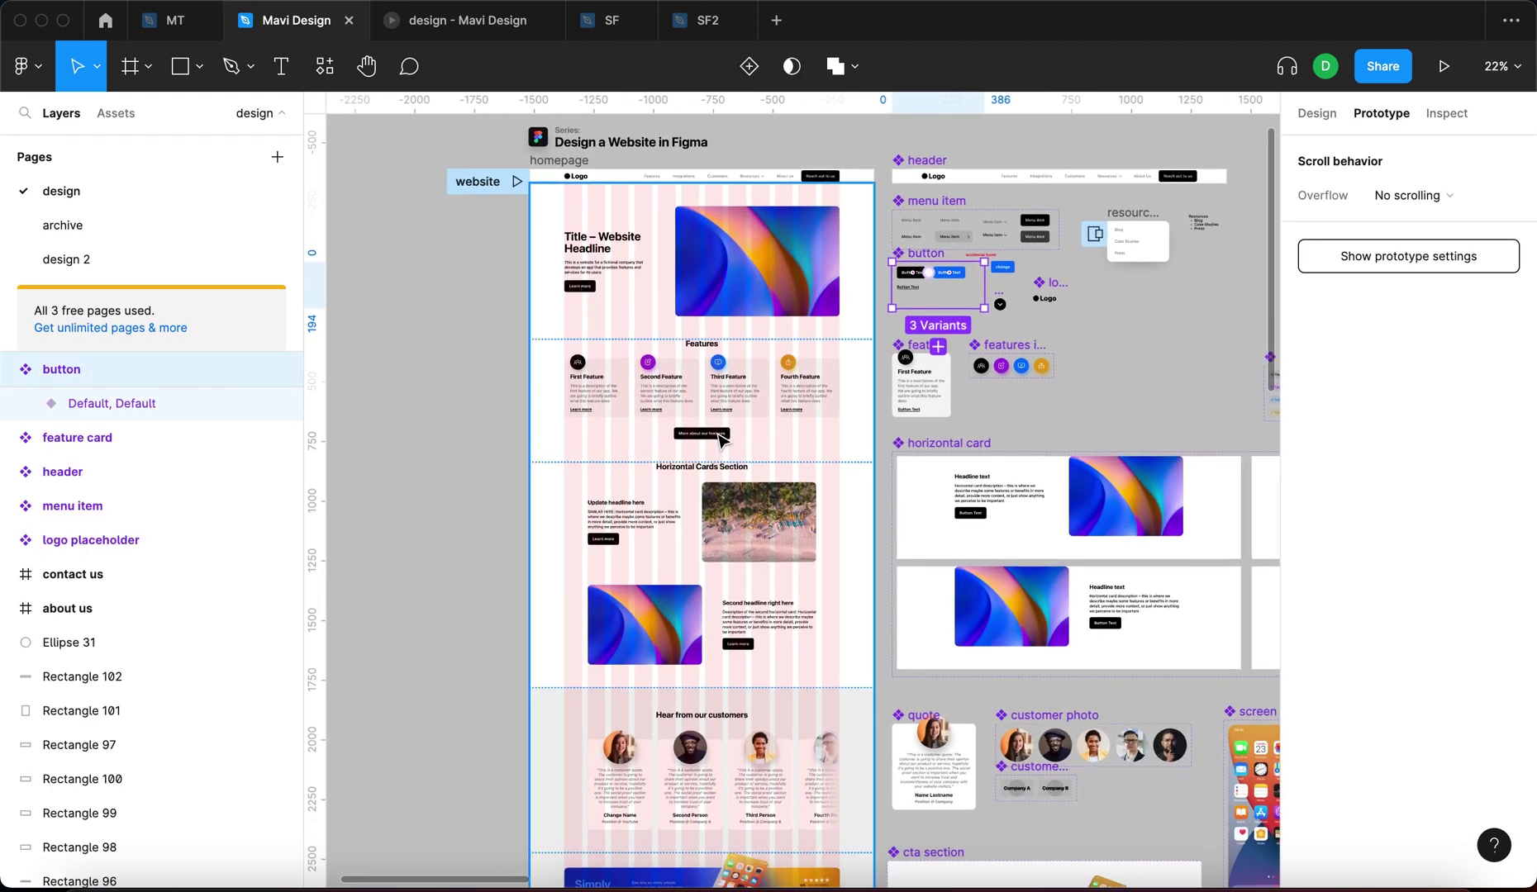
click(415, 416)
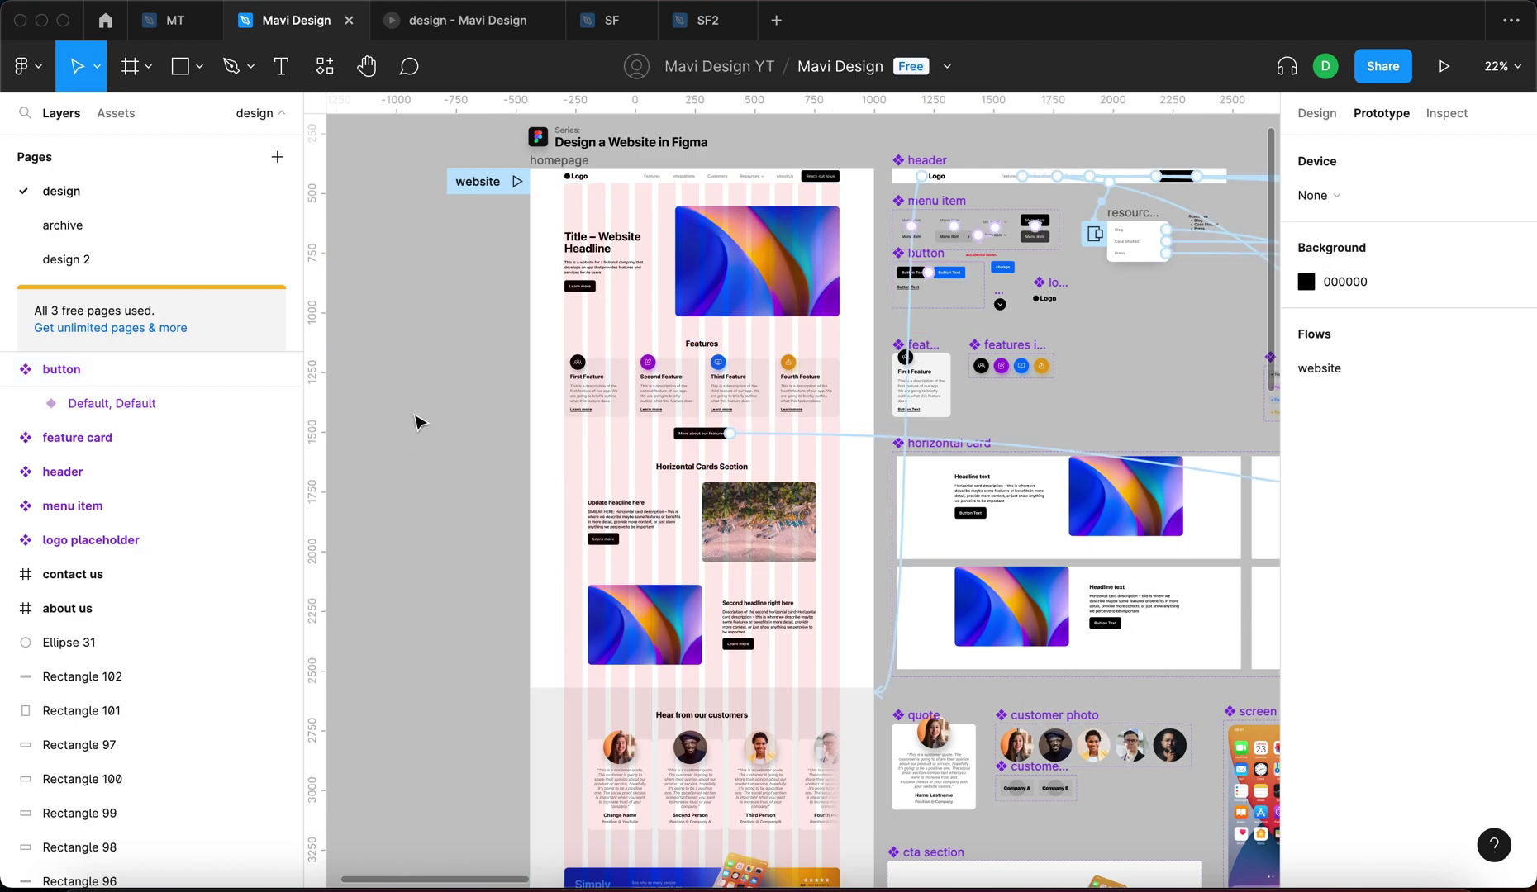
Step: Switch to the prototype preview, restart it, and check the buttons' hover effect while going through the website
click(429, 21)
key(r)
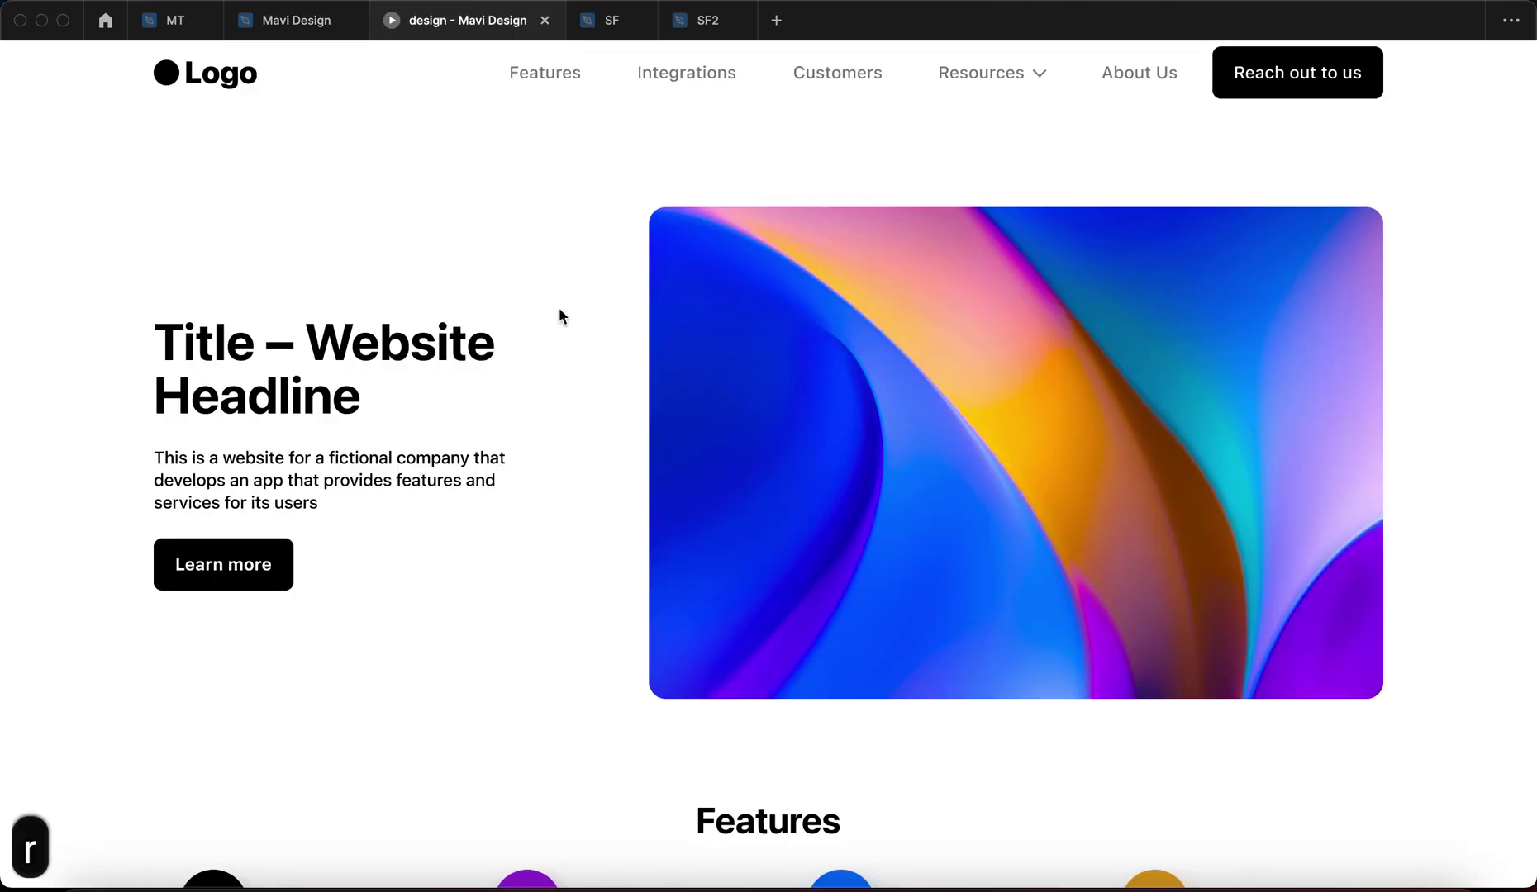
click(662, 257)
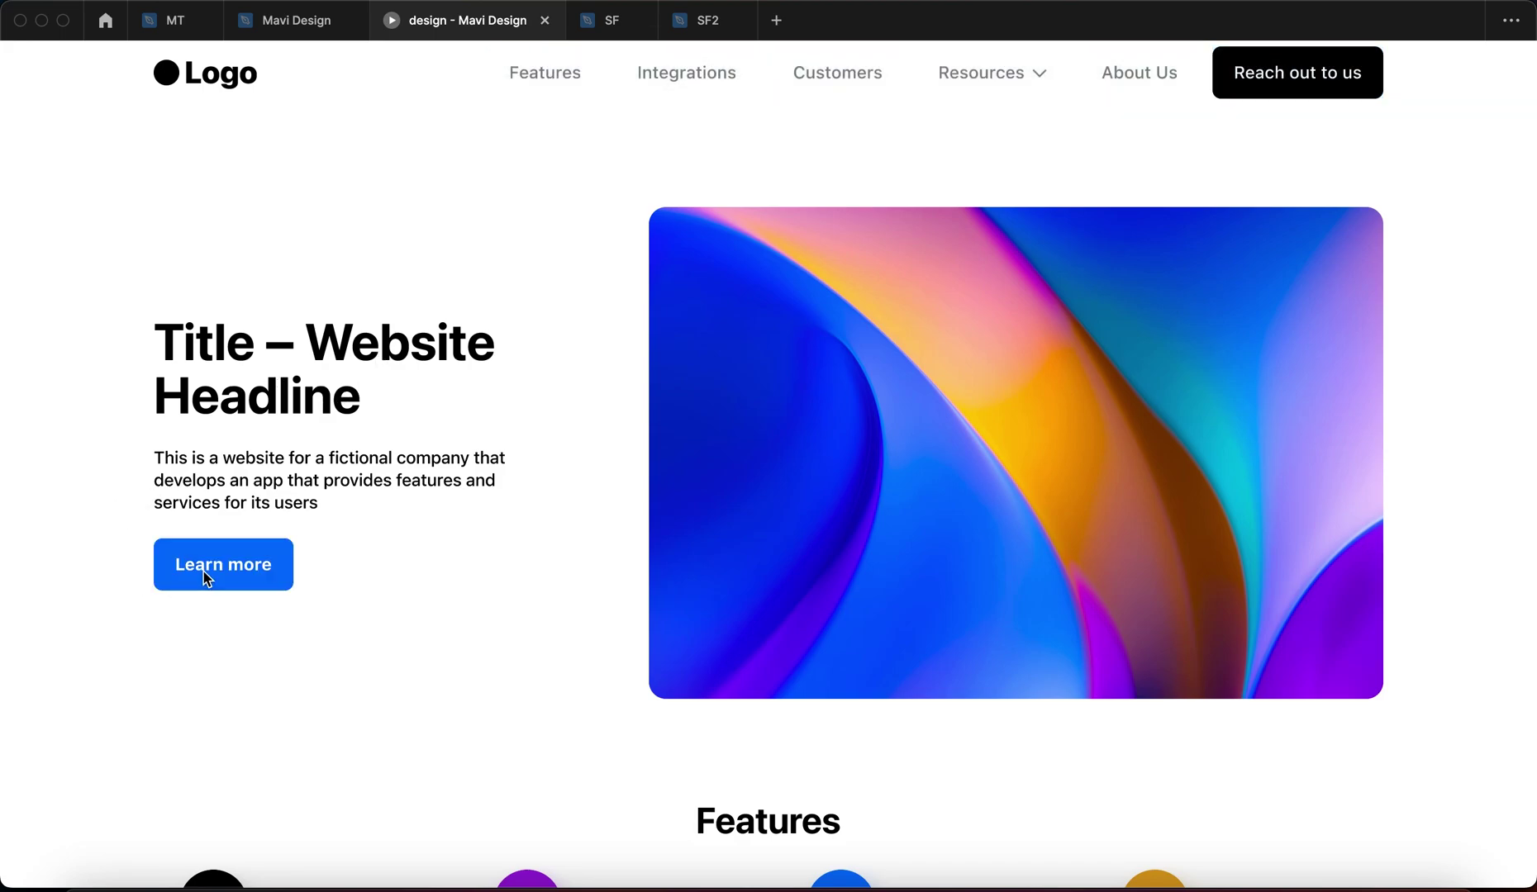
scroll(512, 574, down, 5)
scroll(492, 570, down, 5)
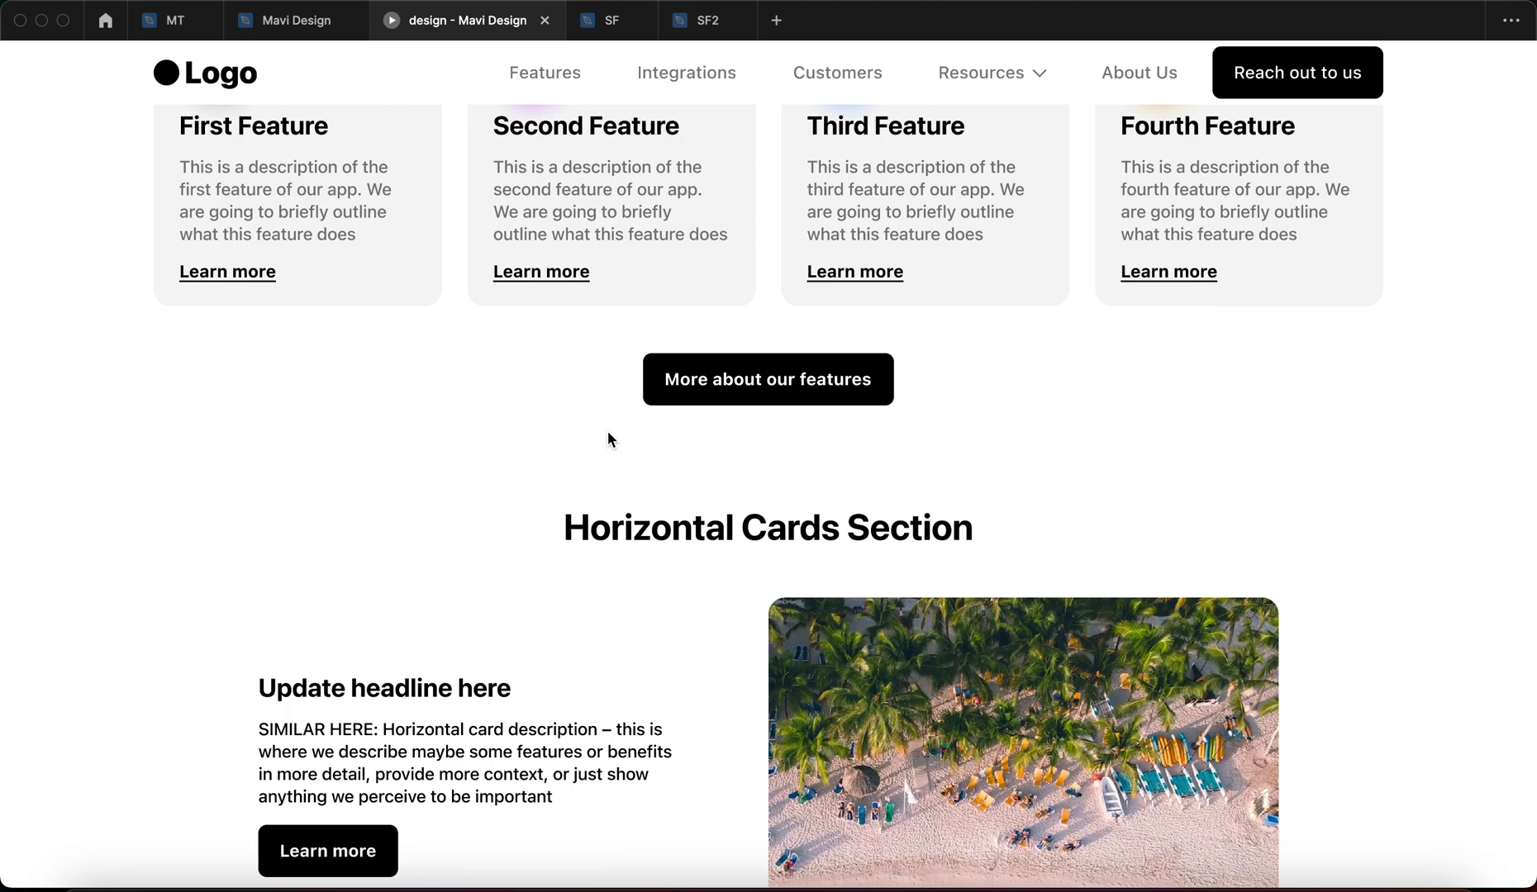
scroll(378, 411, down, 5)
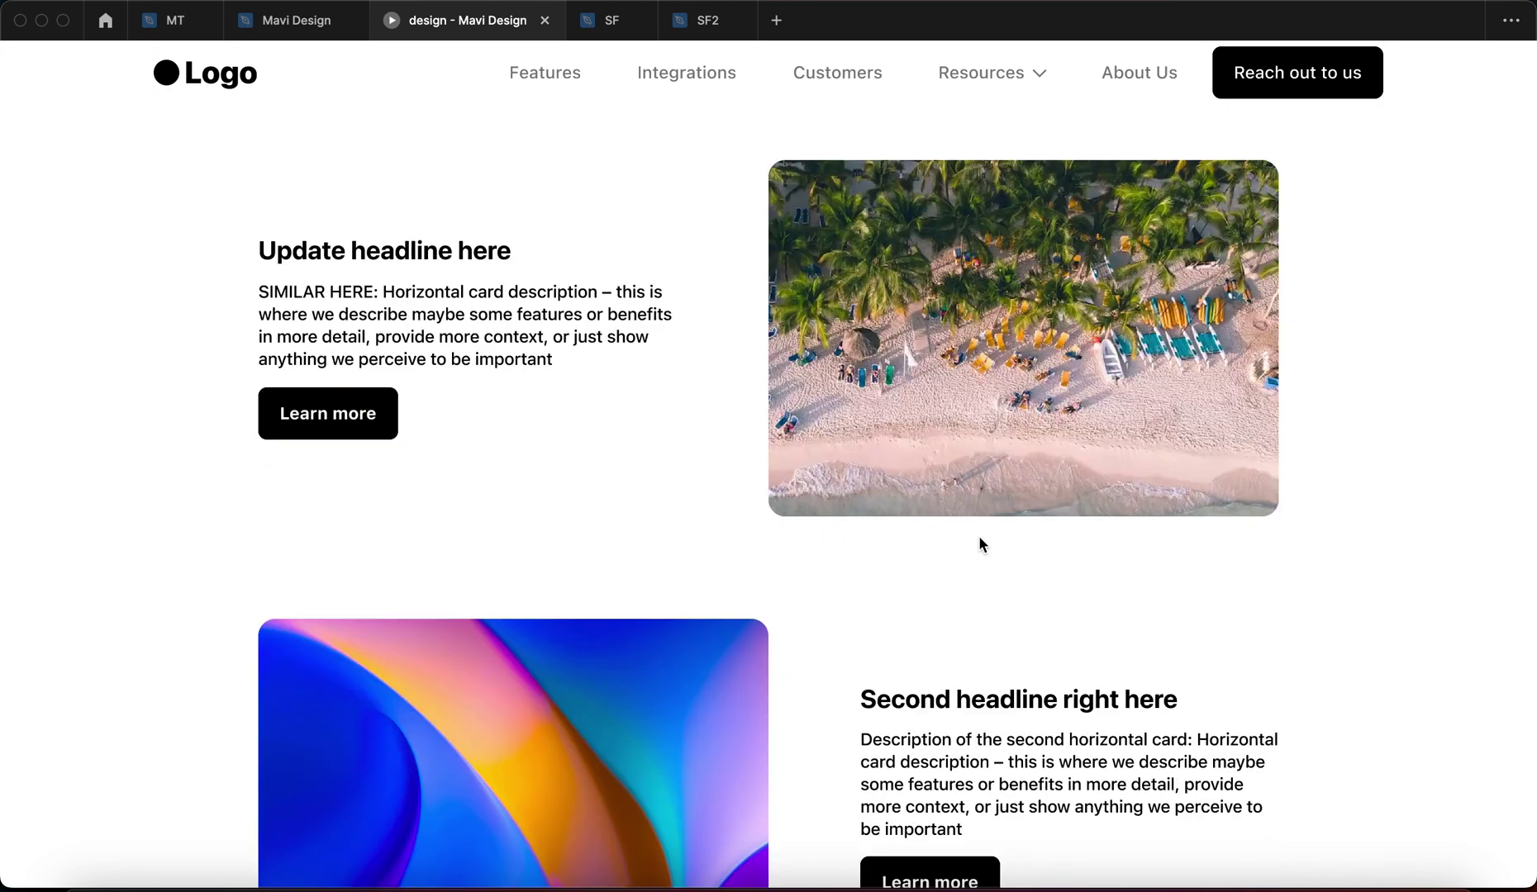
scroll(972, 537, down, 5)
scroll(1189, 421, down, 6)
click(1243, 438)
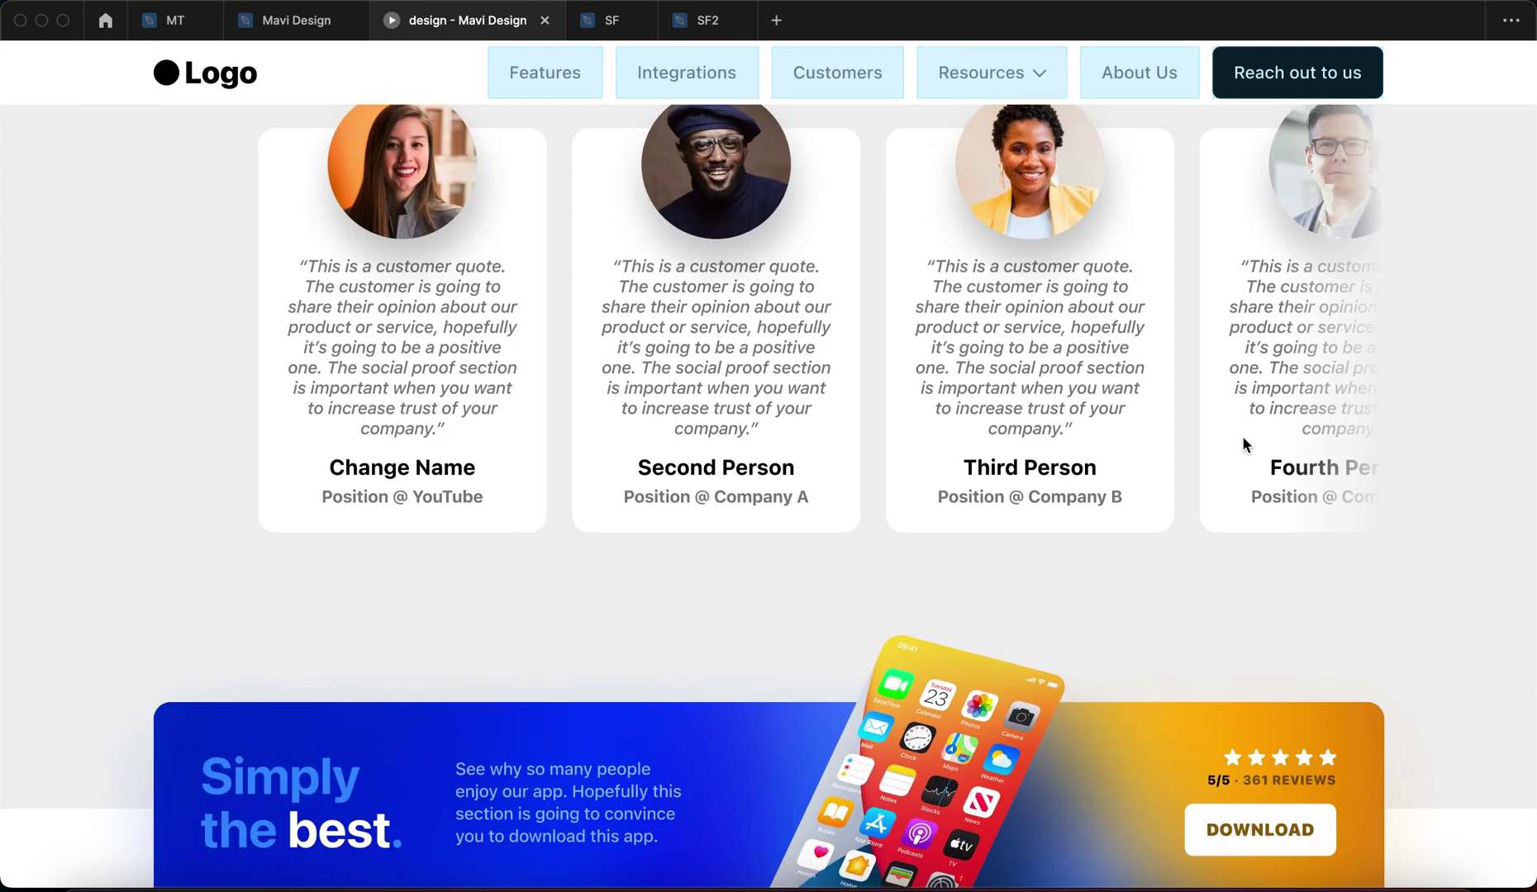
scroll(1239, 443, down, 5)
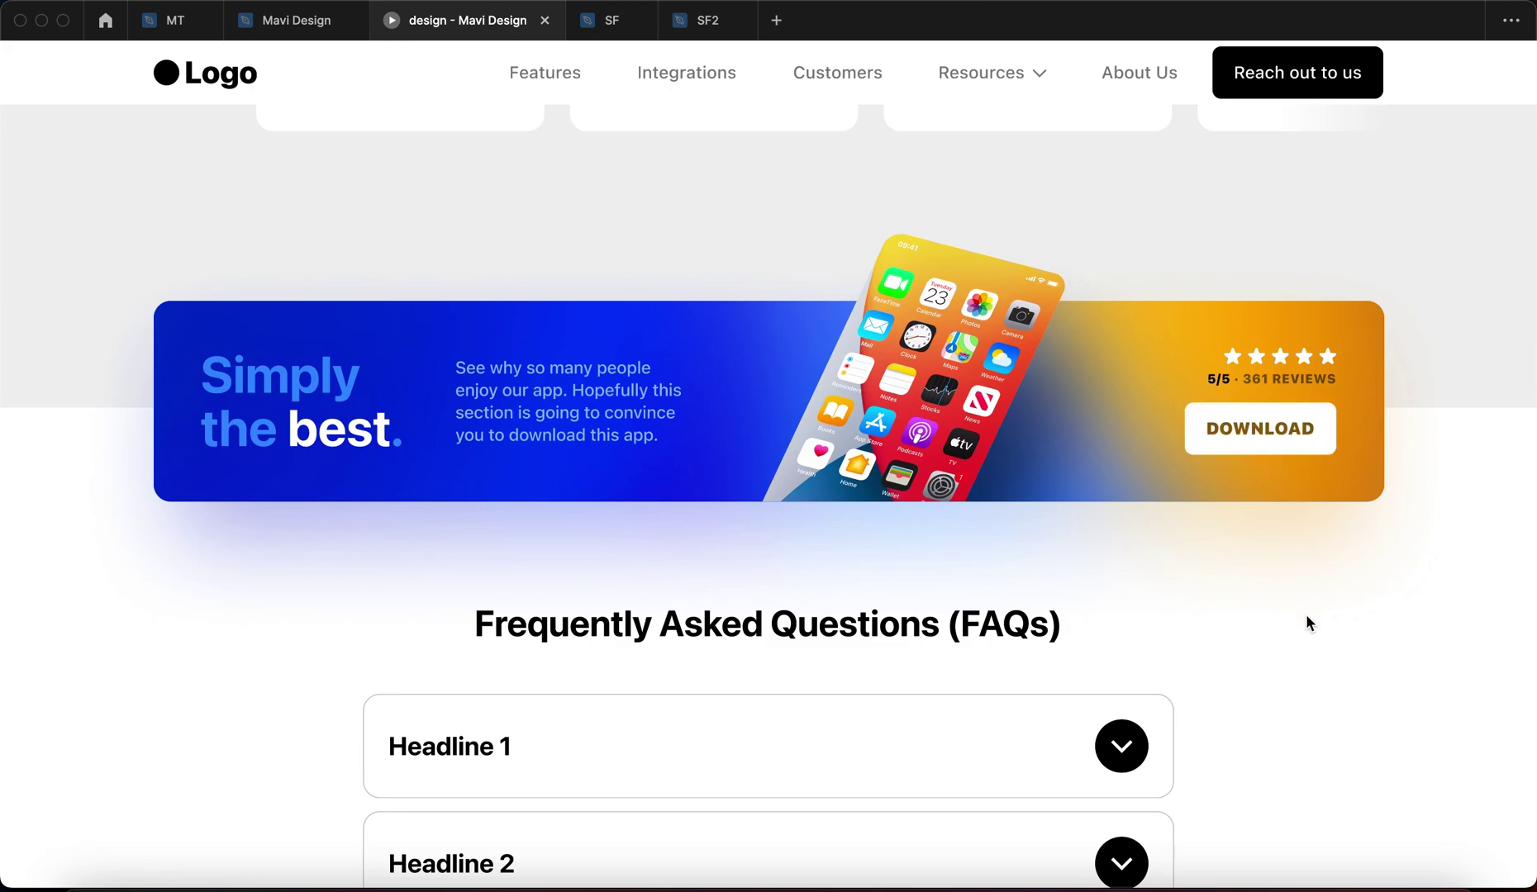
scroll(1306, 617, down, 1)
scroll(1279, 620, down, 1)
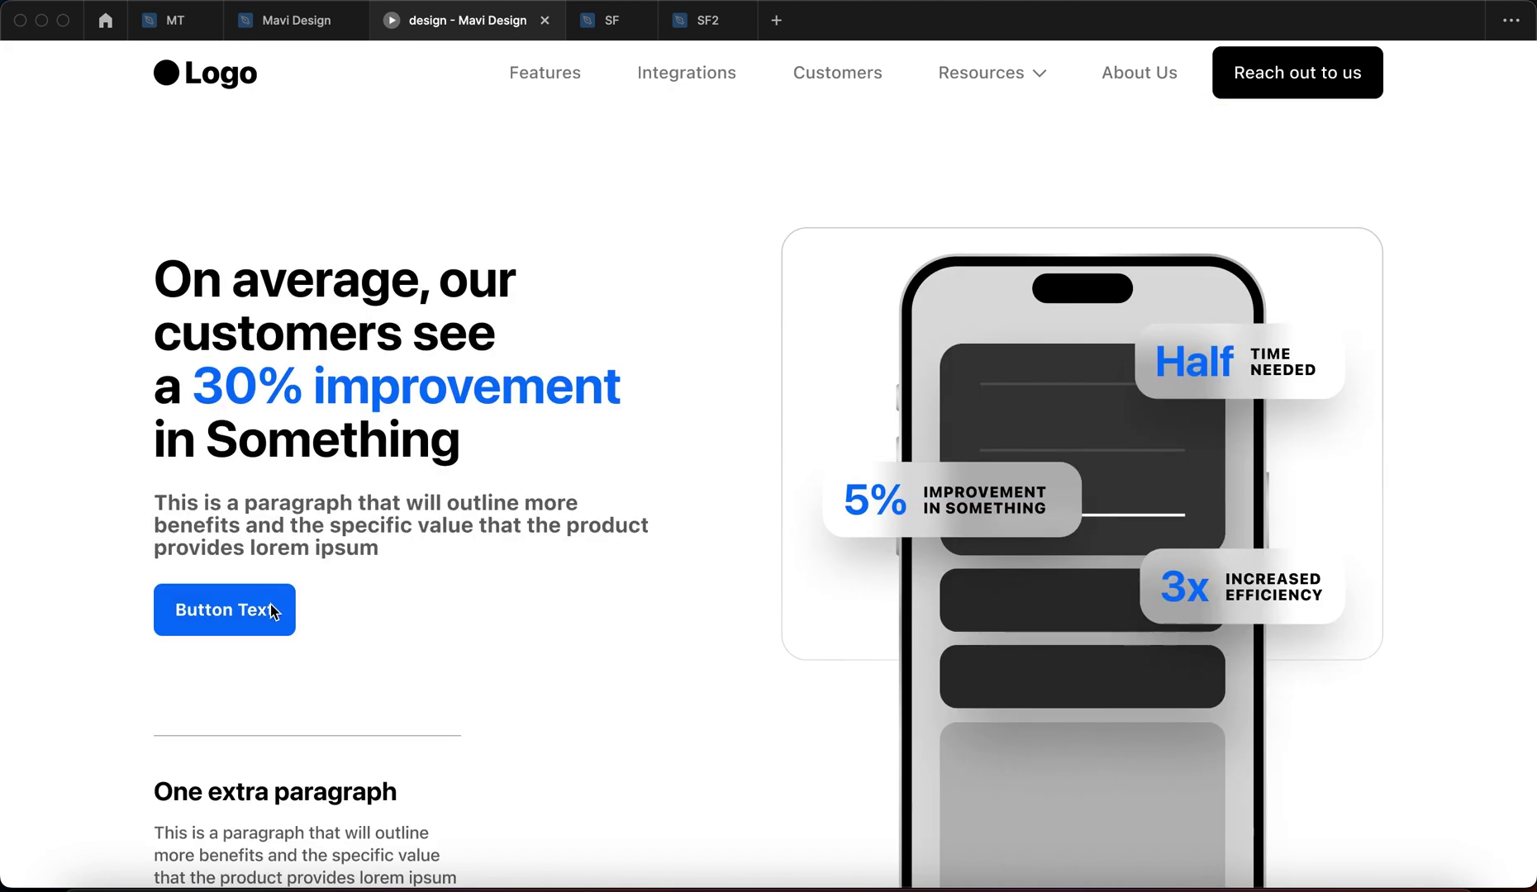
scroll(267, 611, down, 3)
scroll(591, 592, down, 10)
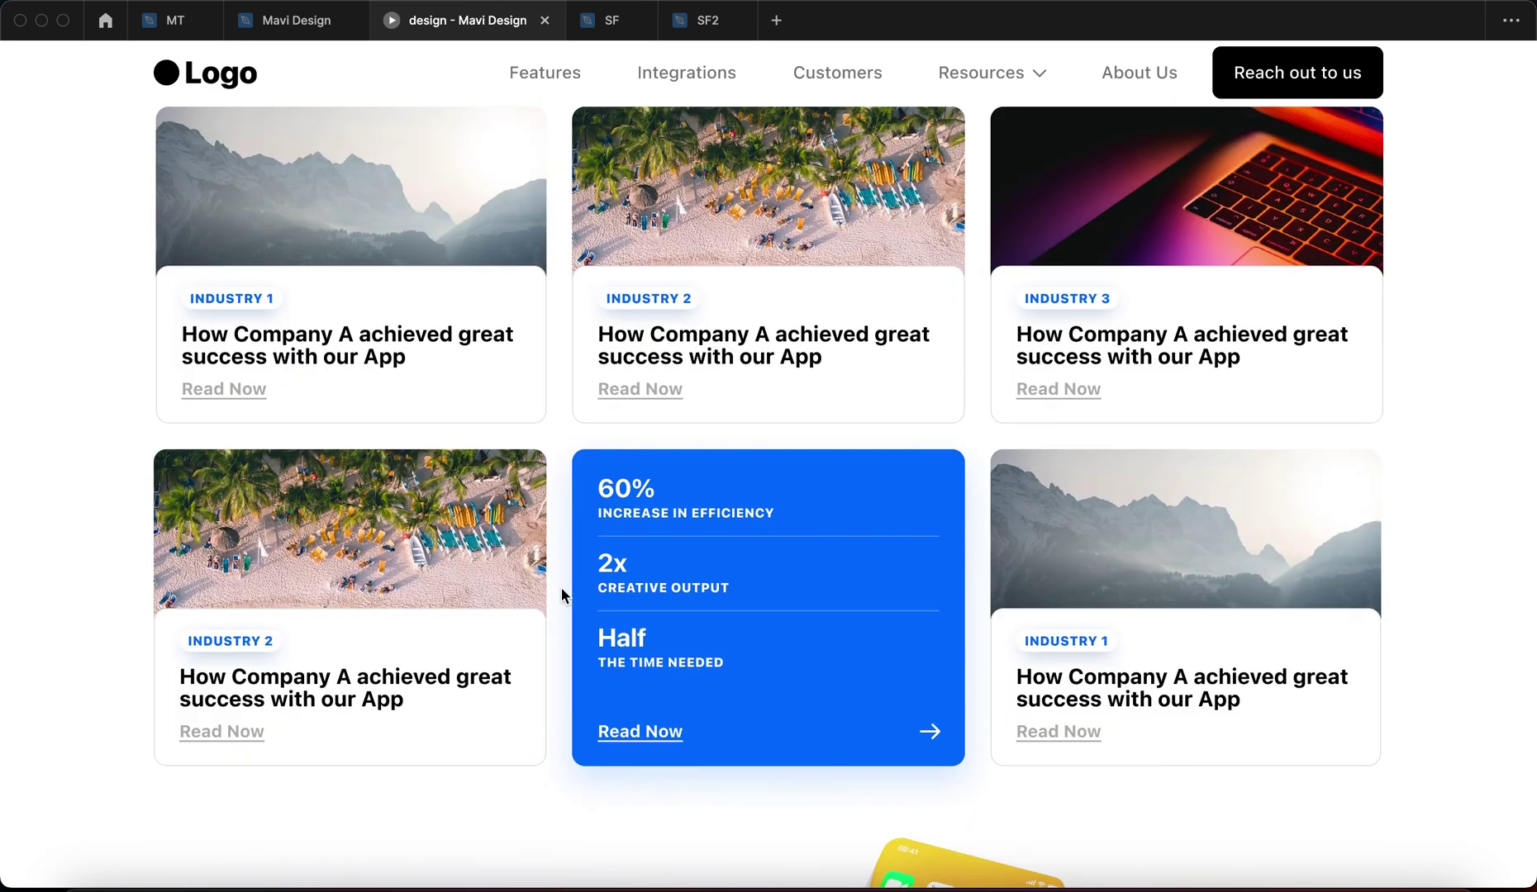
Step: Return to the prototype's homepage through the logo and check the buttons around its Features section
click(212, 76)
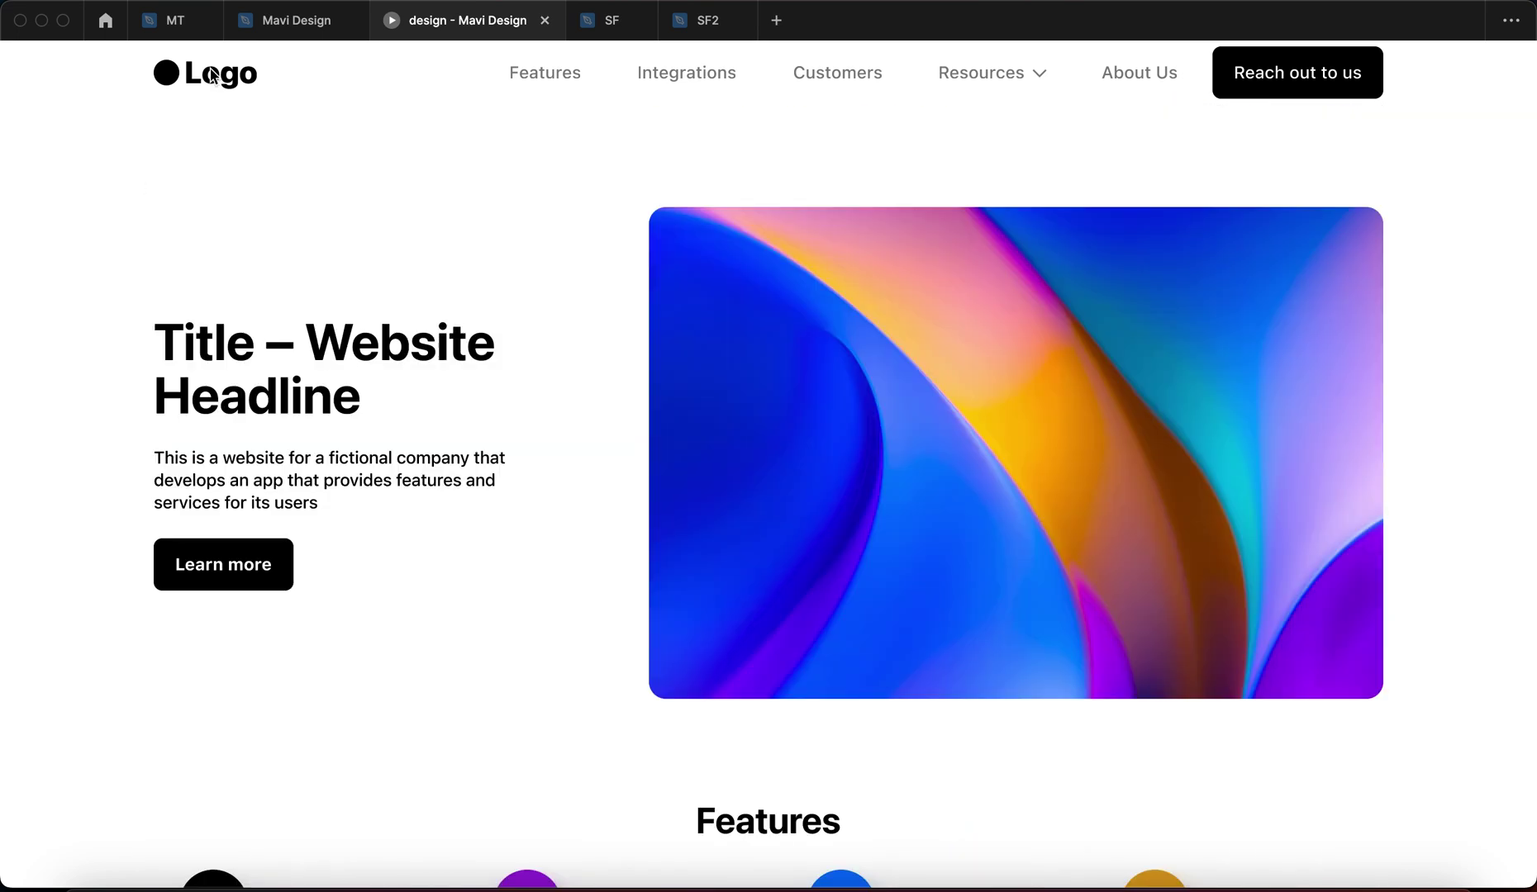
click(487, 404)
scroll(487, 400, down, 3)
scroll(487, 400, down, 3)
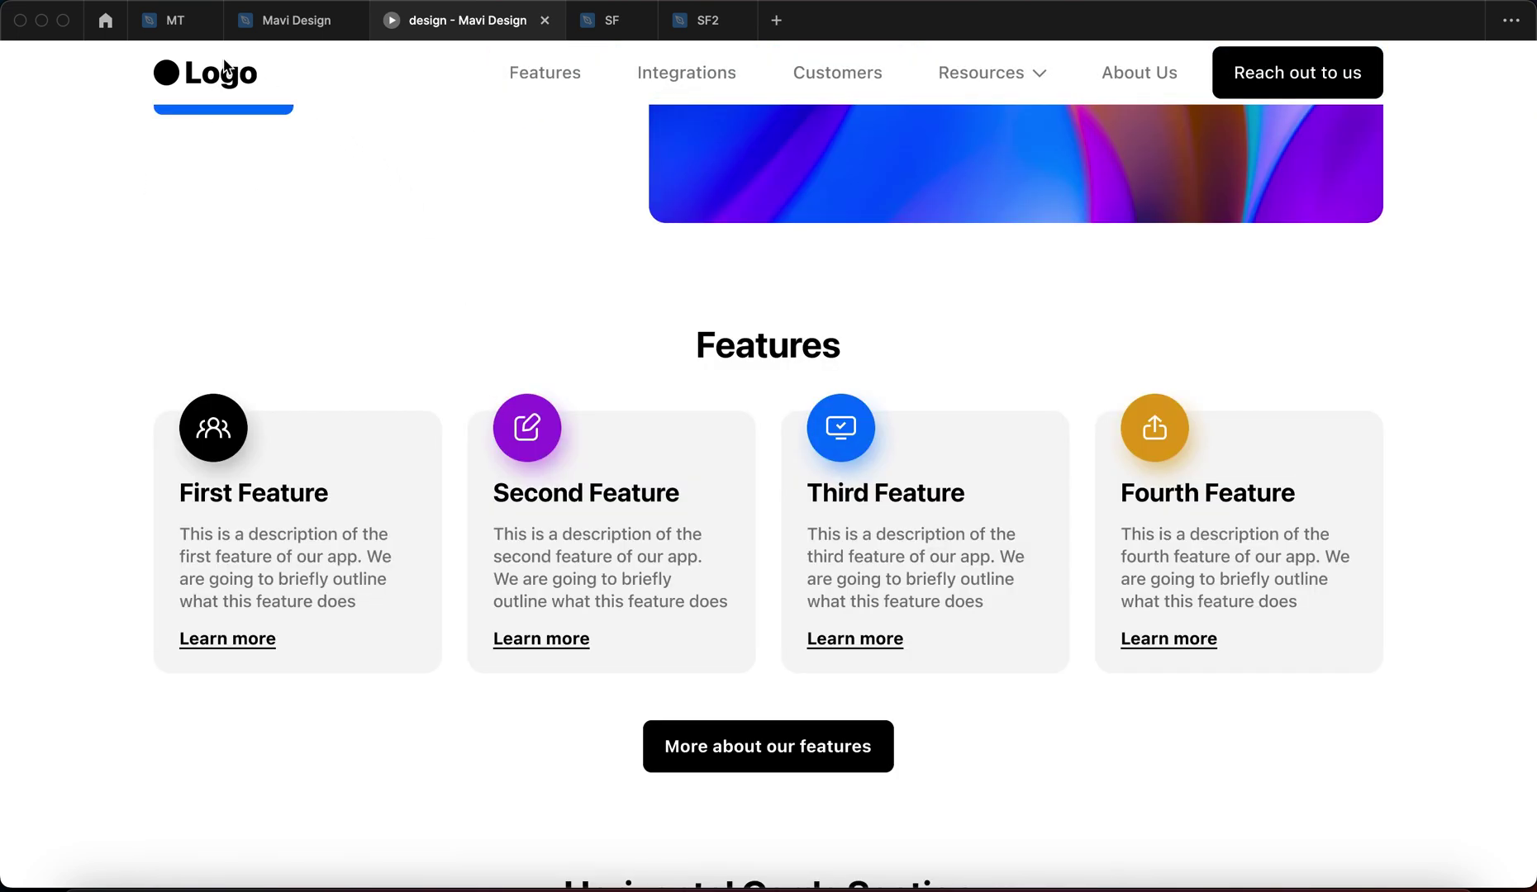
click(536, 679)
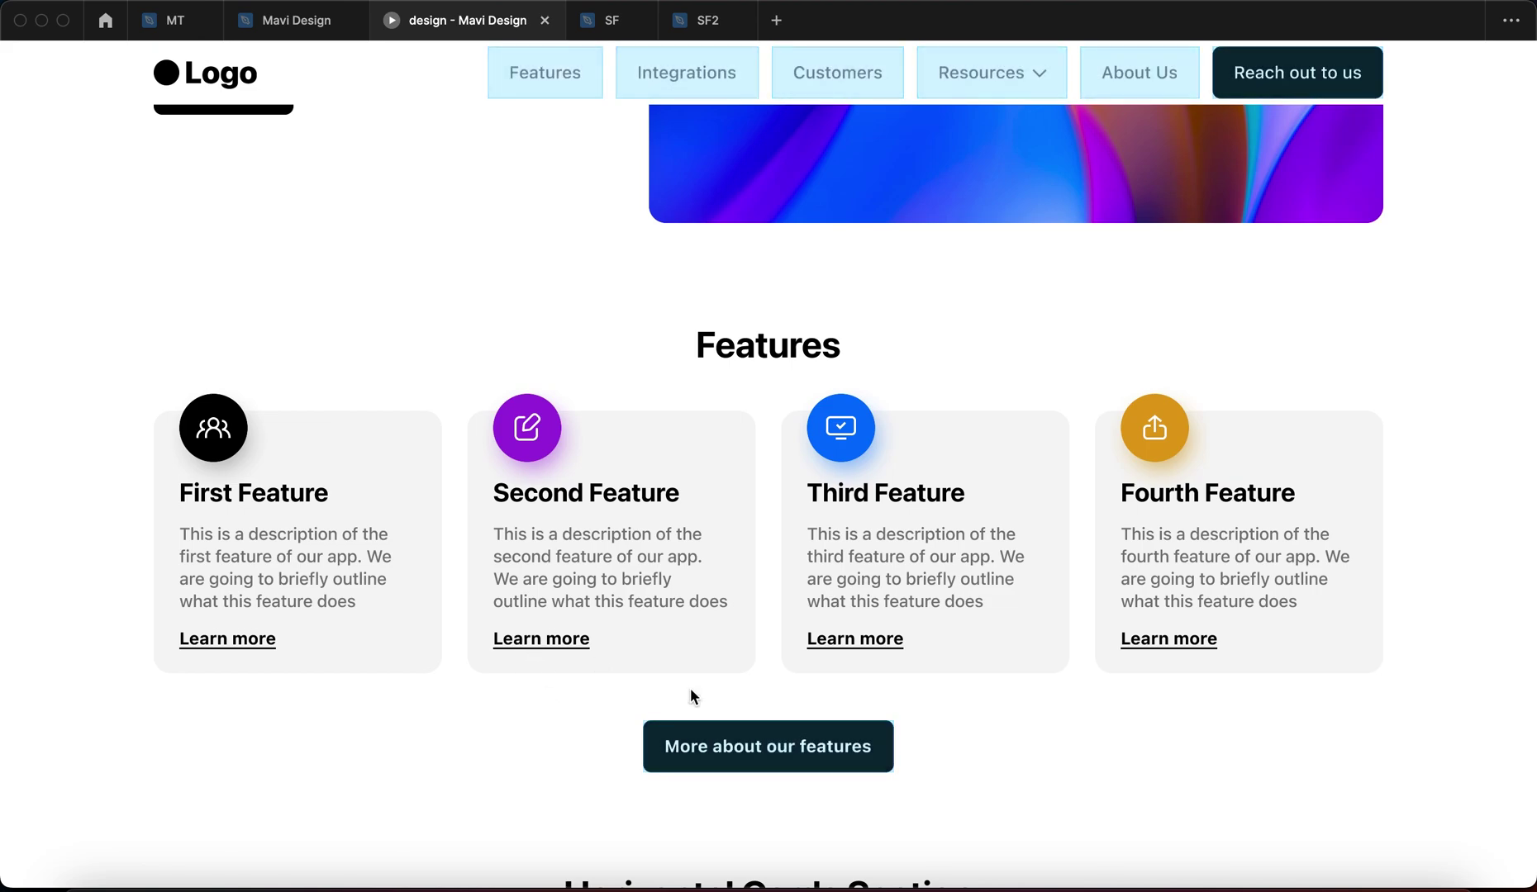
scroll(769, 748, down, 3)
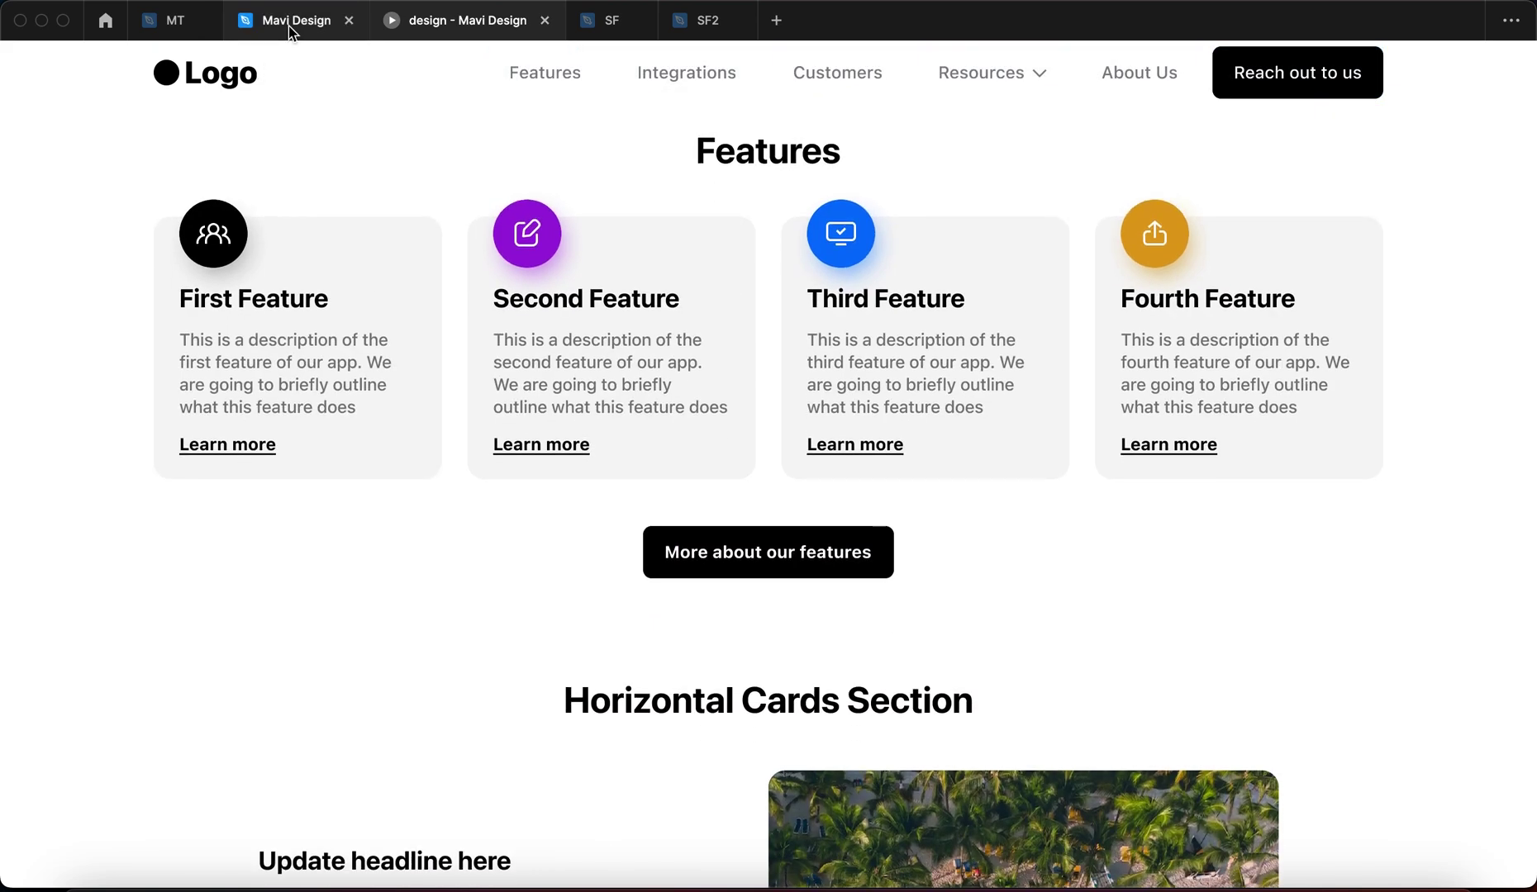
Step: Back in the design file, duplicate the no background button variant beside the original and set the copy's state to hover
click(288, 26)
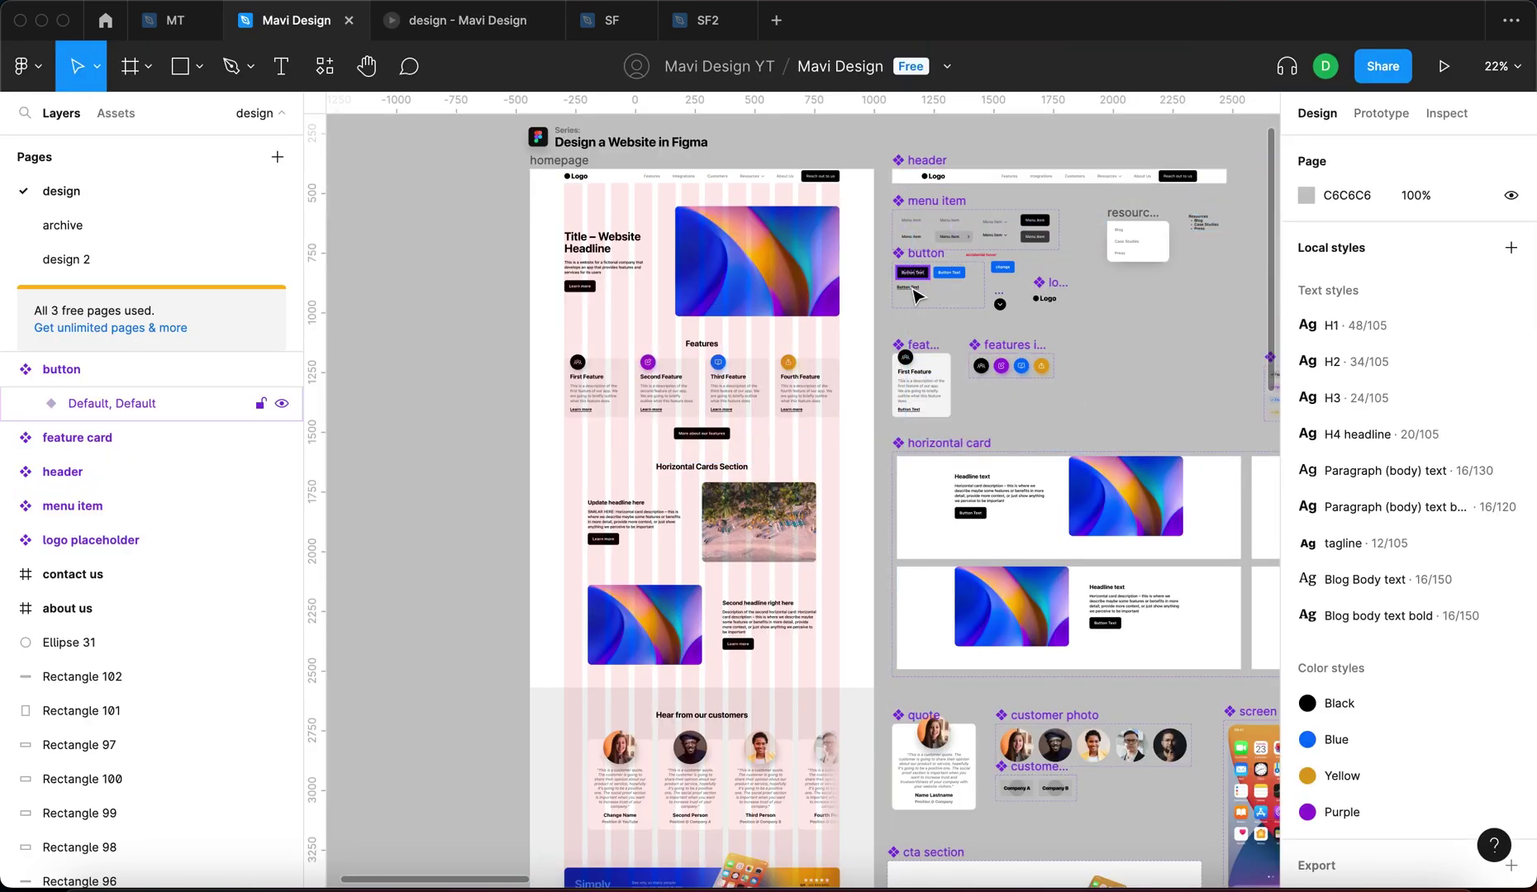
scroll(915, 296, up, 10)
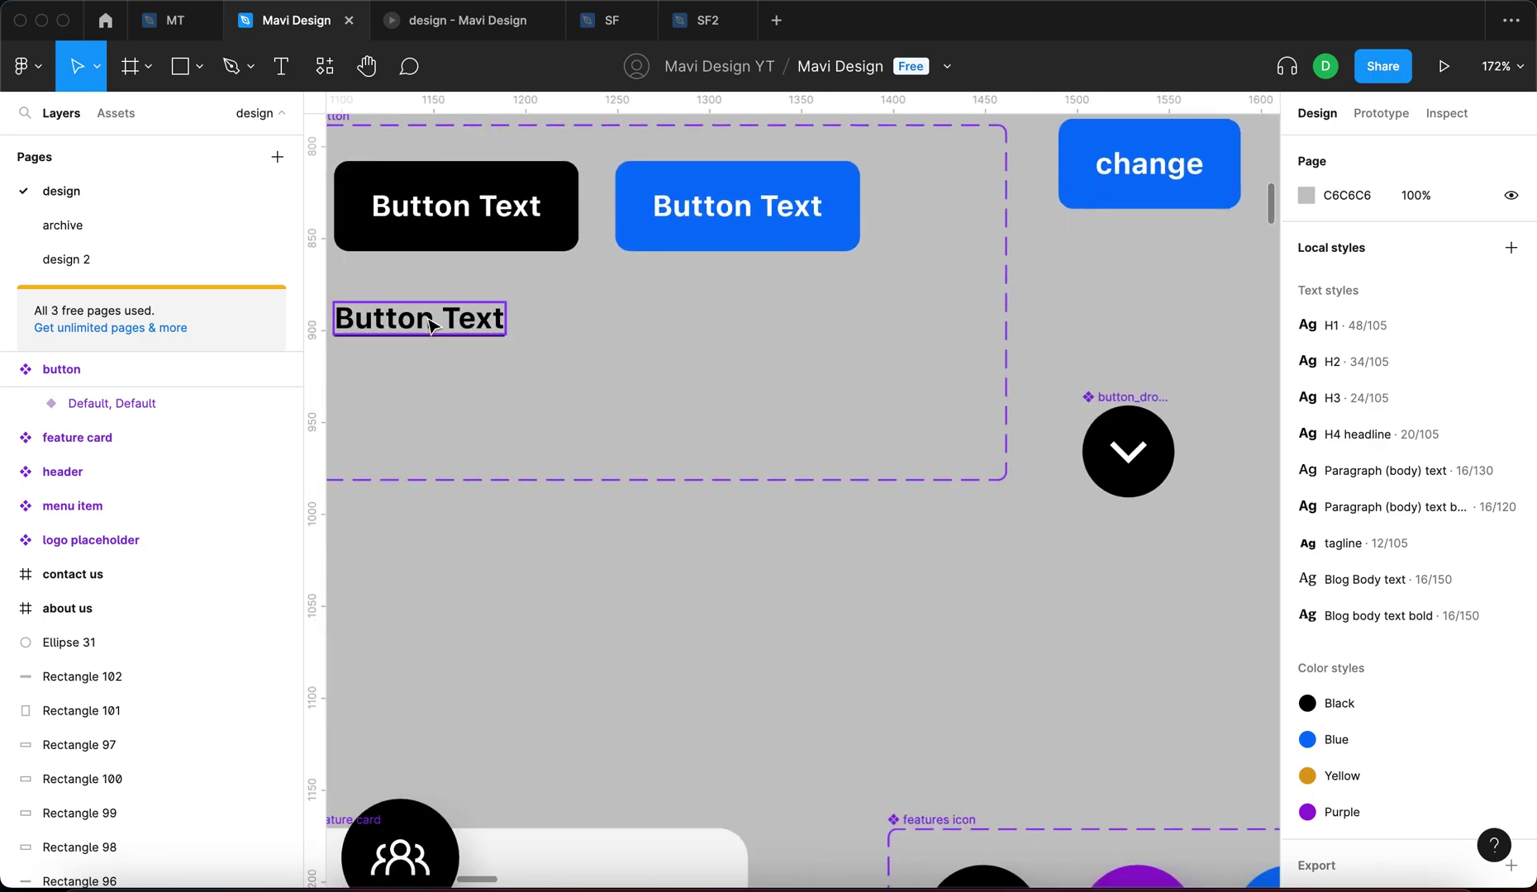
click(430, 325)
scroll(463, 330, left, 5)
drag(552, 333, 853, 346)
click(1448, 581)
click(1501, 583)
click(1428, 609)
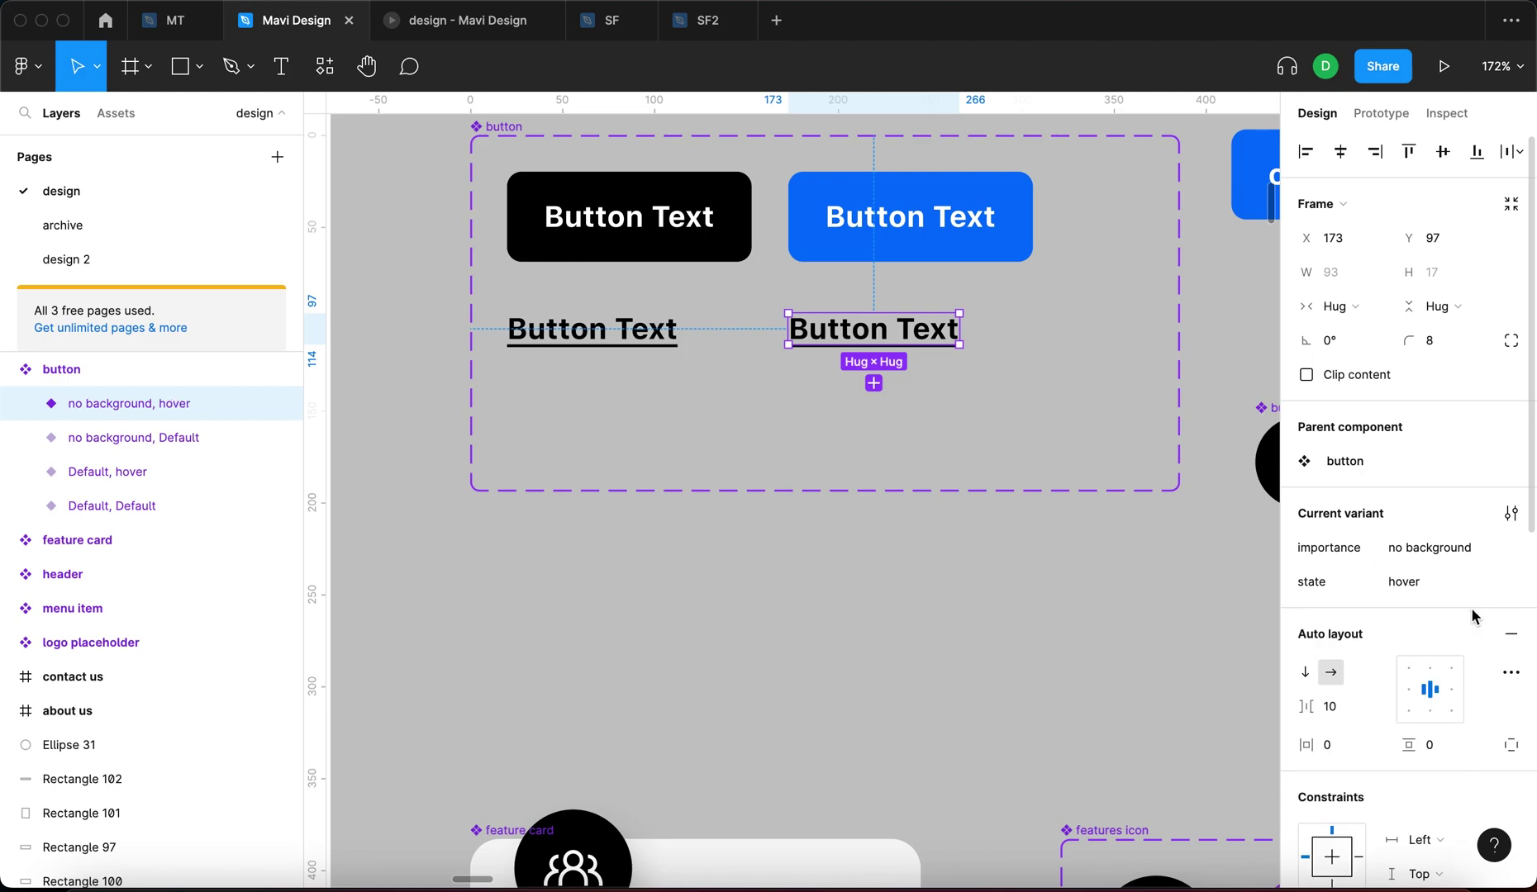
Step: Apply the Blue colour style to the selection colours of the no background hover variant
scroll(1393, 666, down, 6)
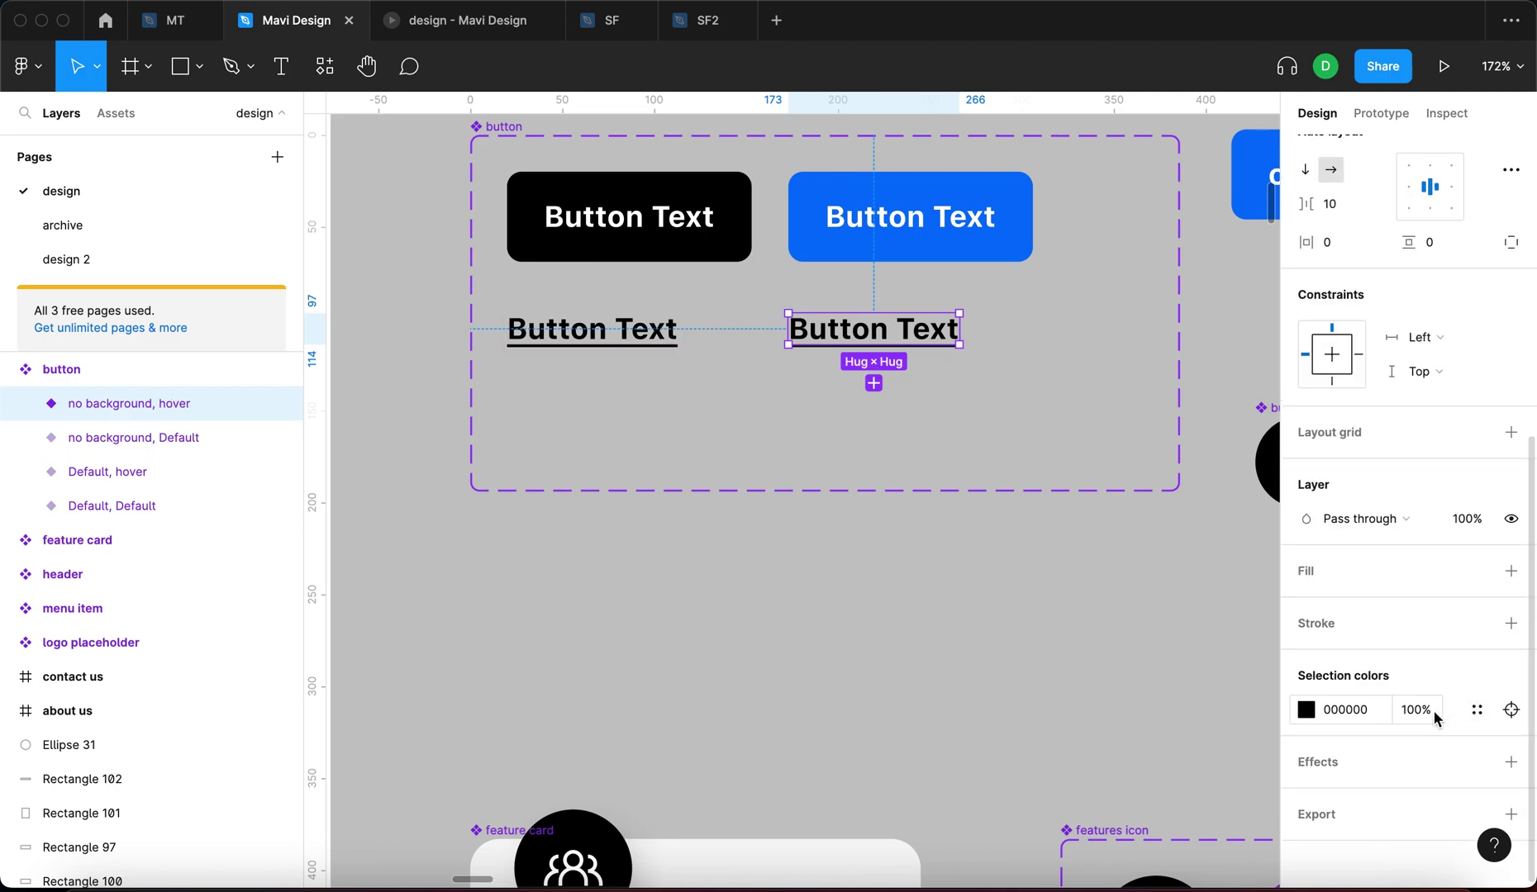
click(1478, 708)
click(1219, 781)
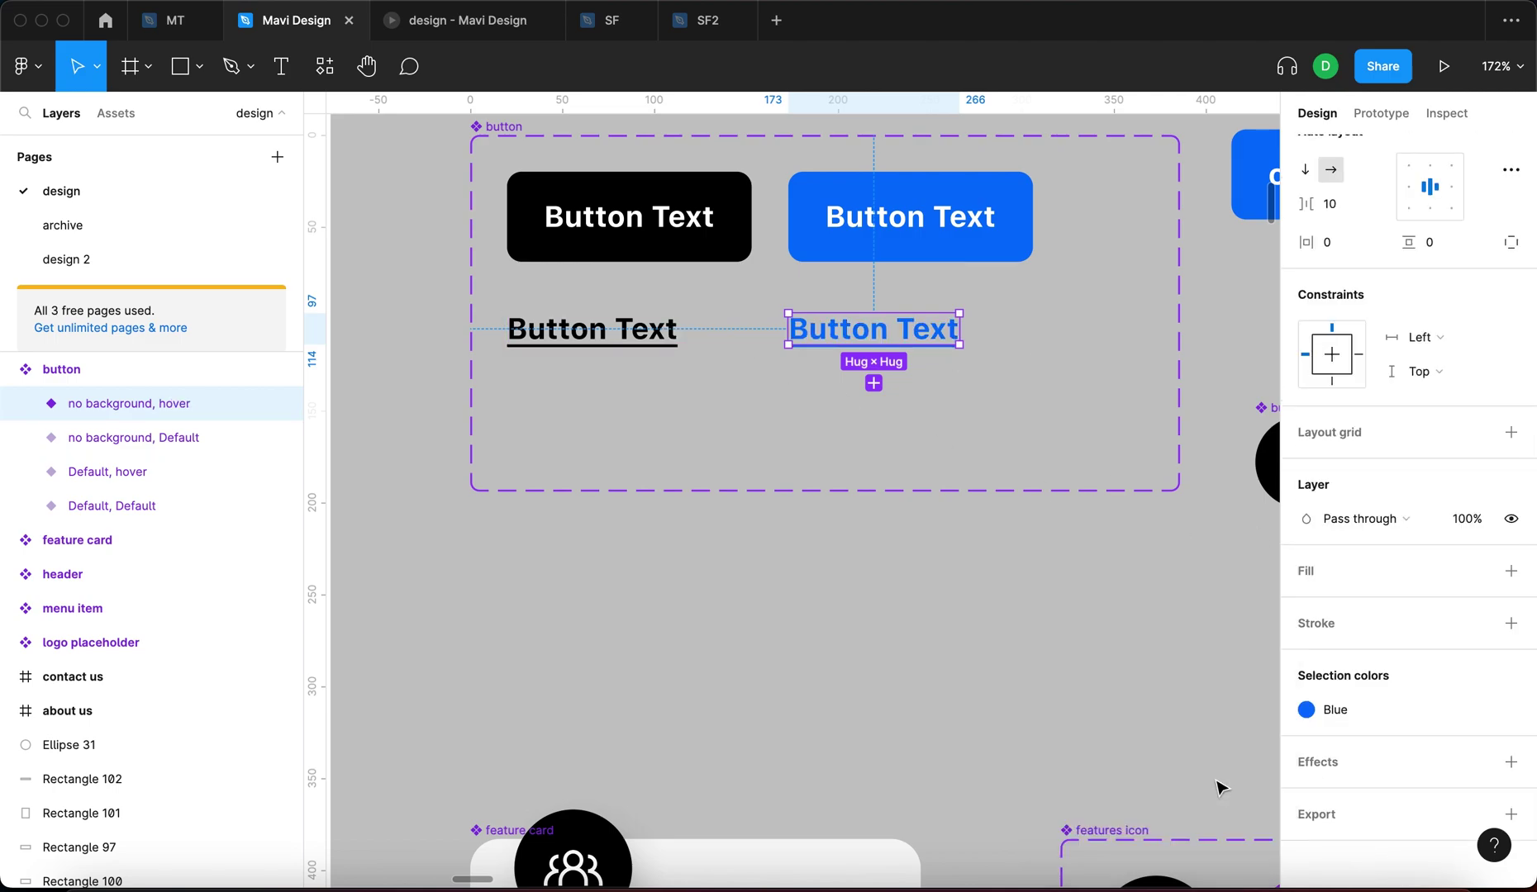
click(832, 593)
Step: Add a While hovering prototype interaction from the no background Default variant to its hover variant
click(644, 343)
click(1382, 113)
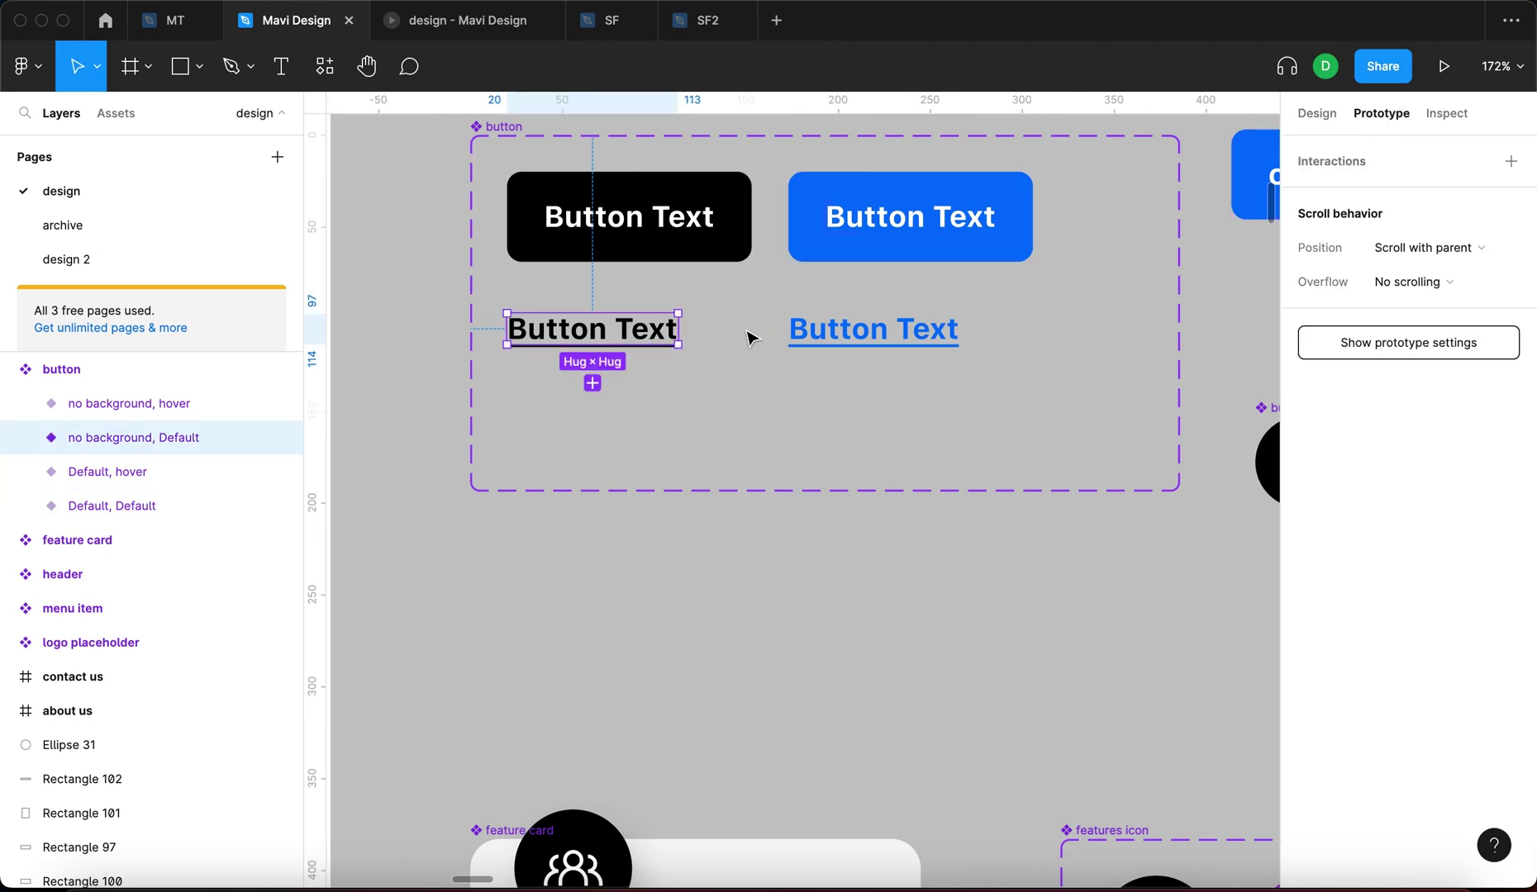
drag(685, 334, 826, 329)
click(1117, 247)
click(1144, 312)
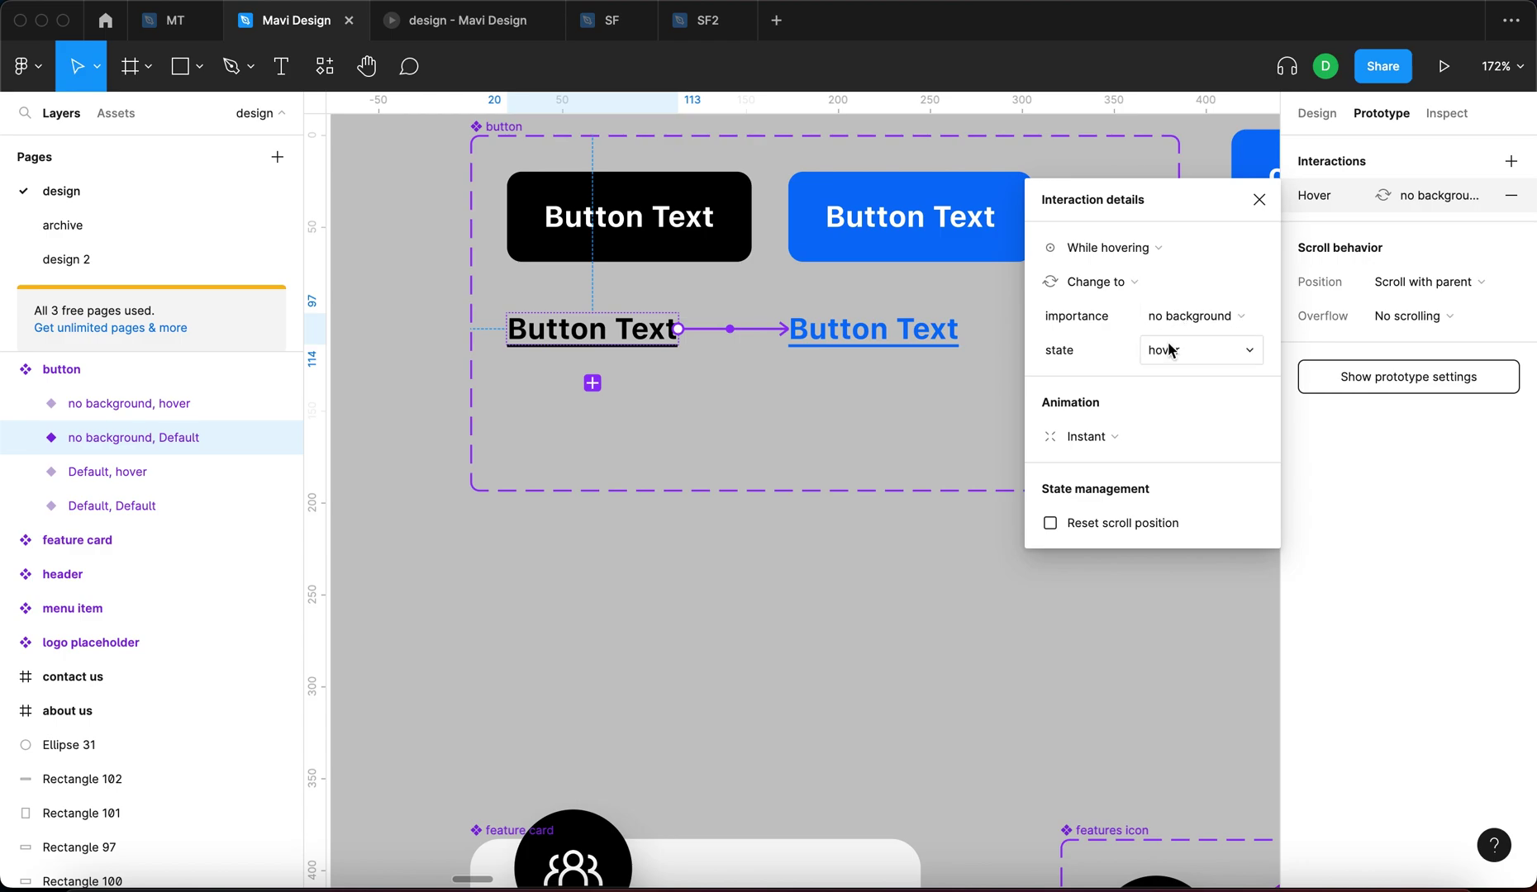
Step: Check the hover effect of the underlined Learn more links and other homepage buttons in the prototype preview
click(479, 31)
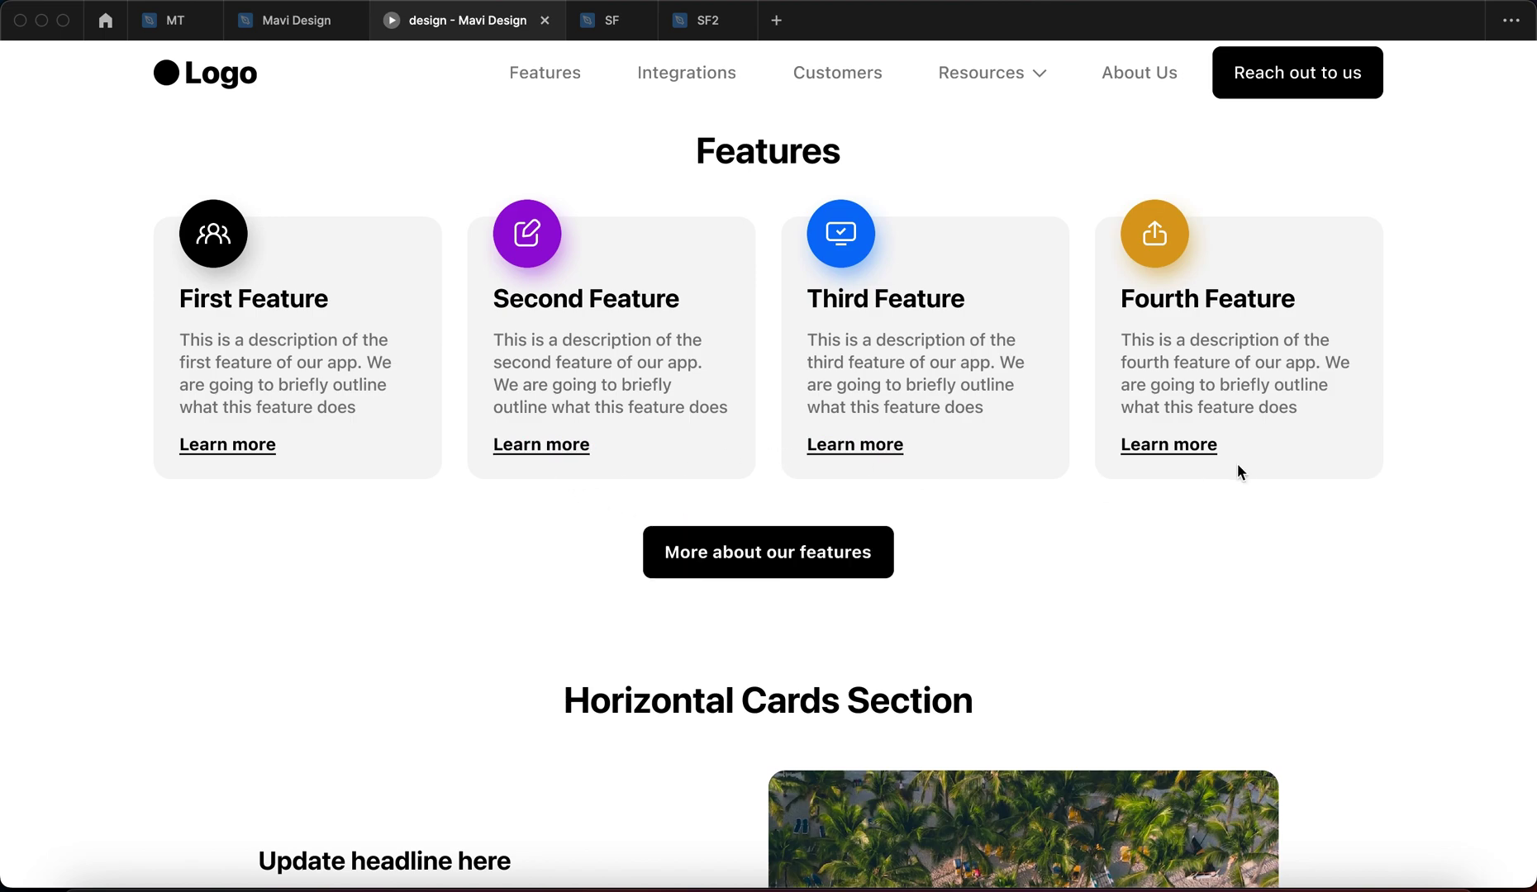
scroll(822, 473, down, 12)
scroll(822, 474, up, 6)
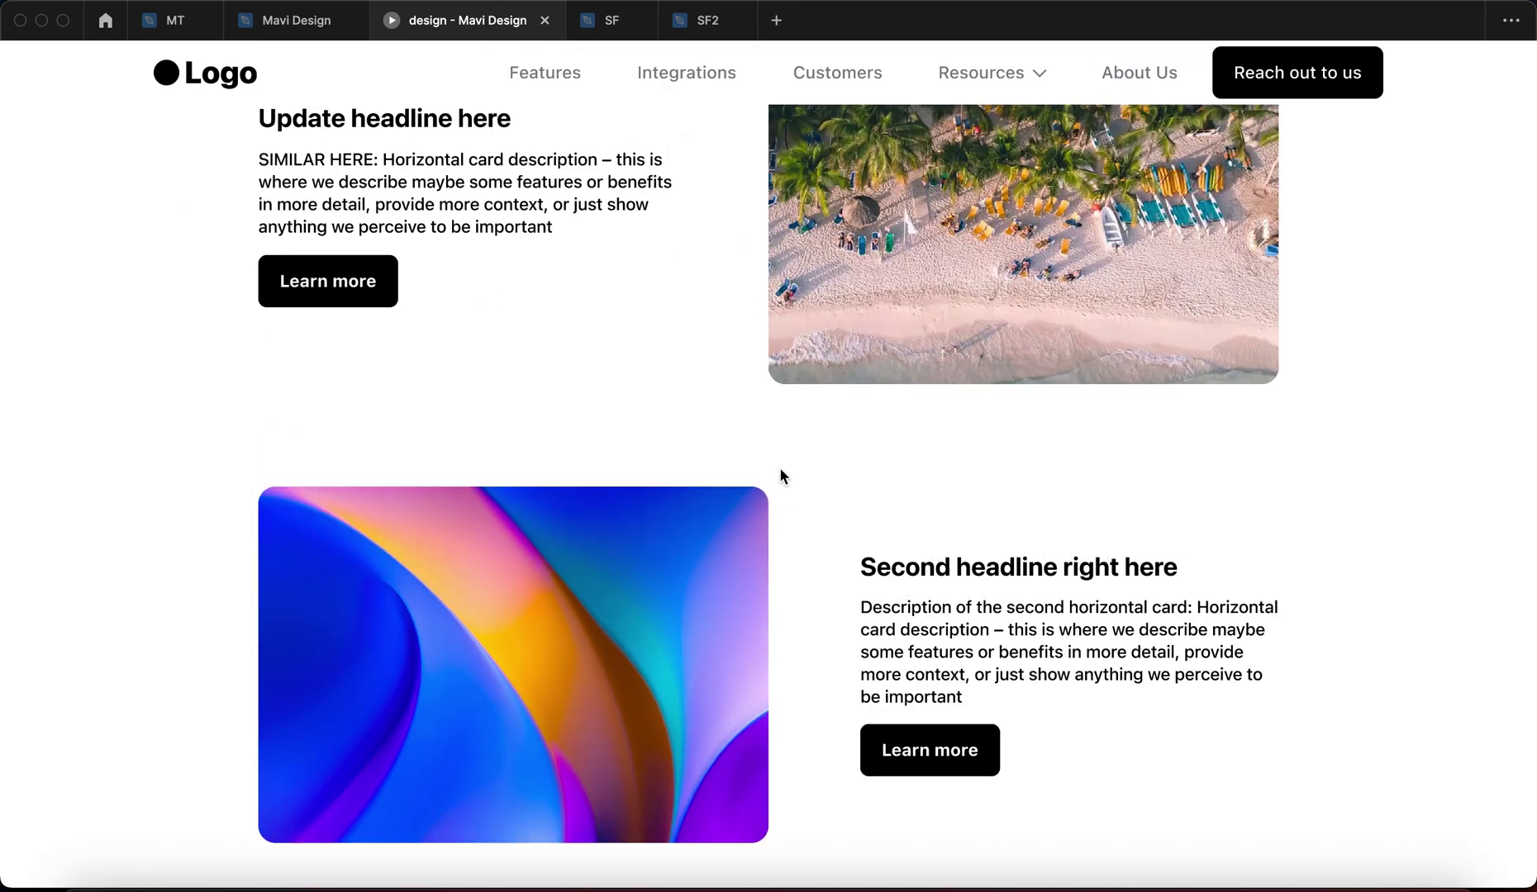
scroll(319, 450, down, 1)
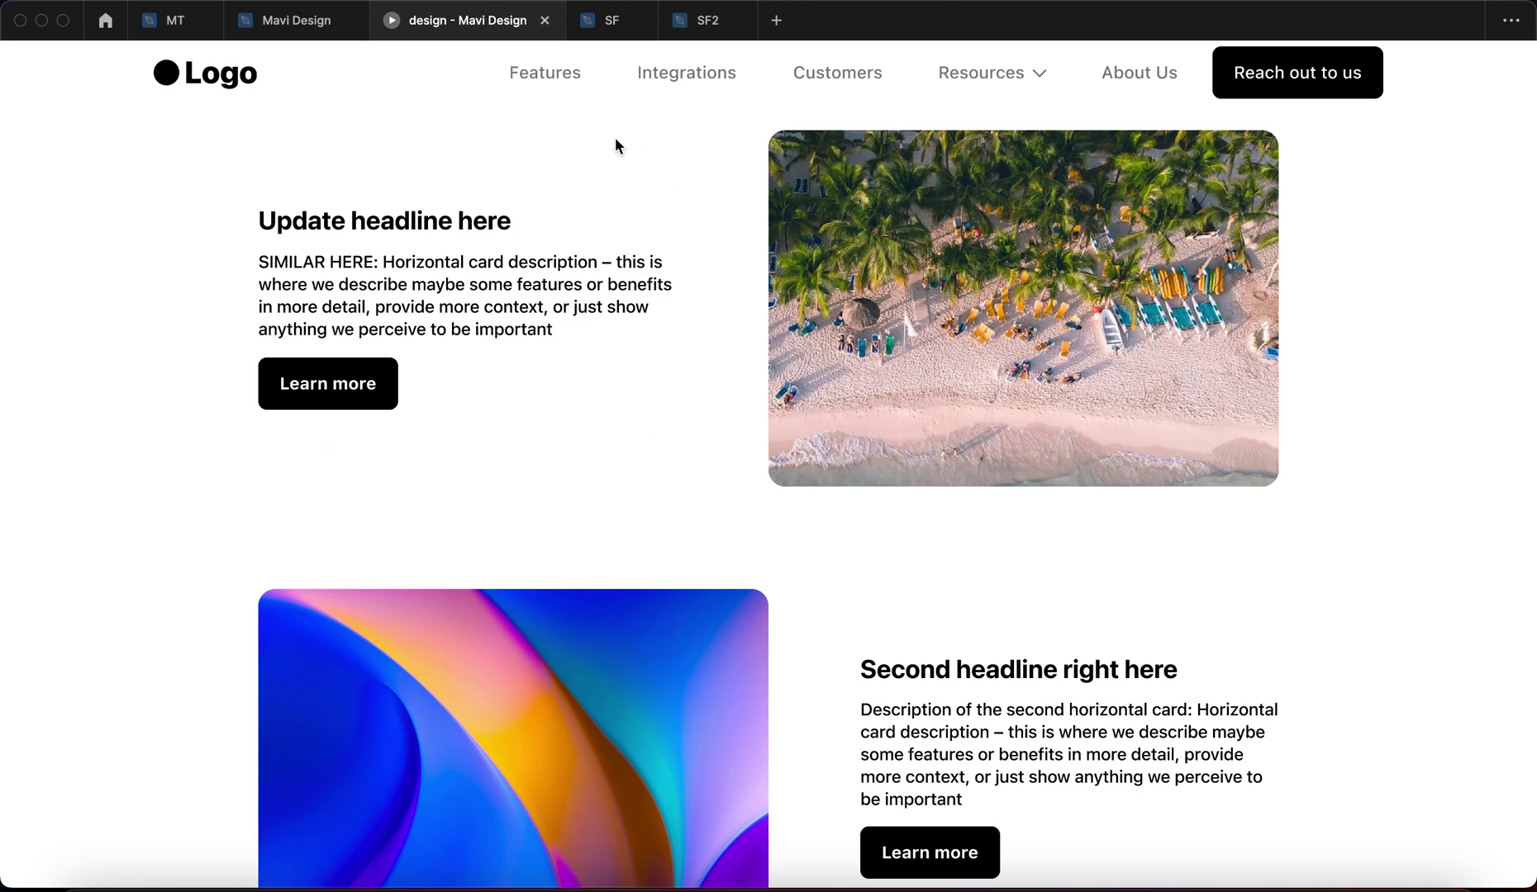
click(666, 77)
click(560, 73)
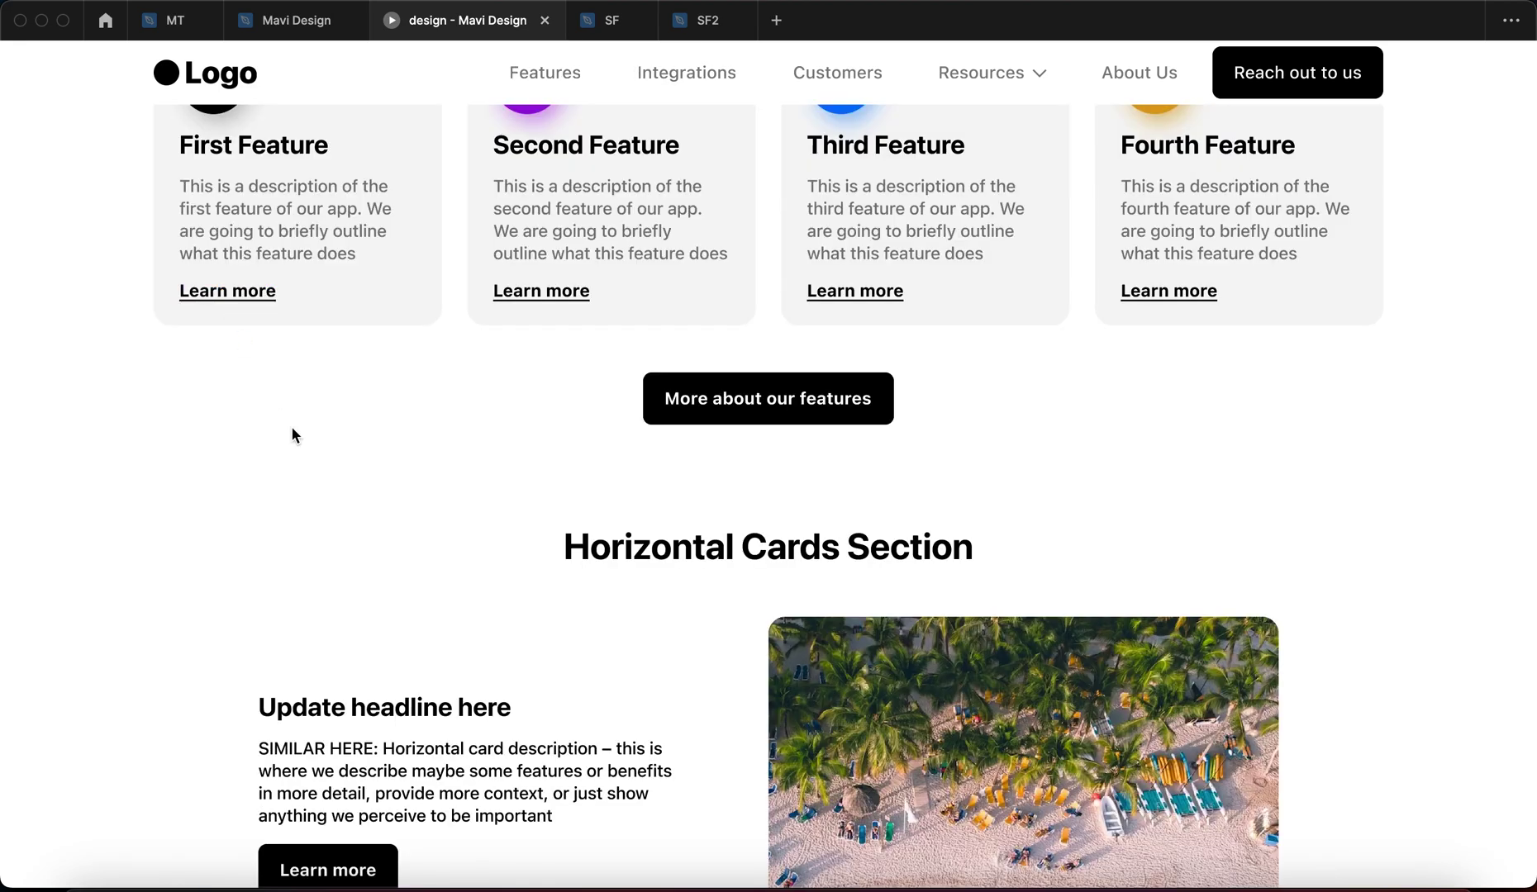
scroll(291, 435, down, 5)
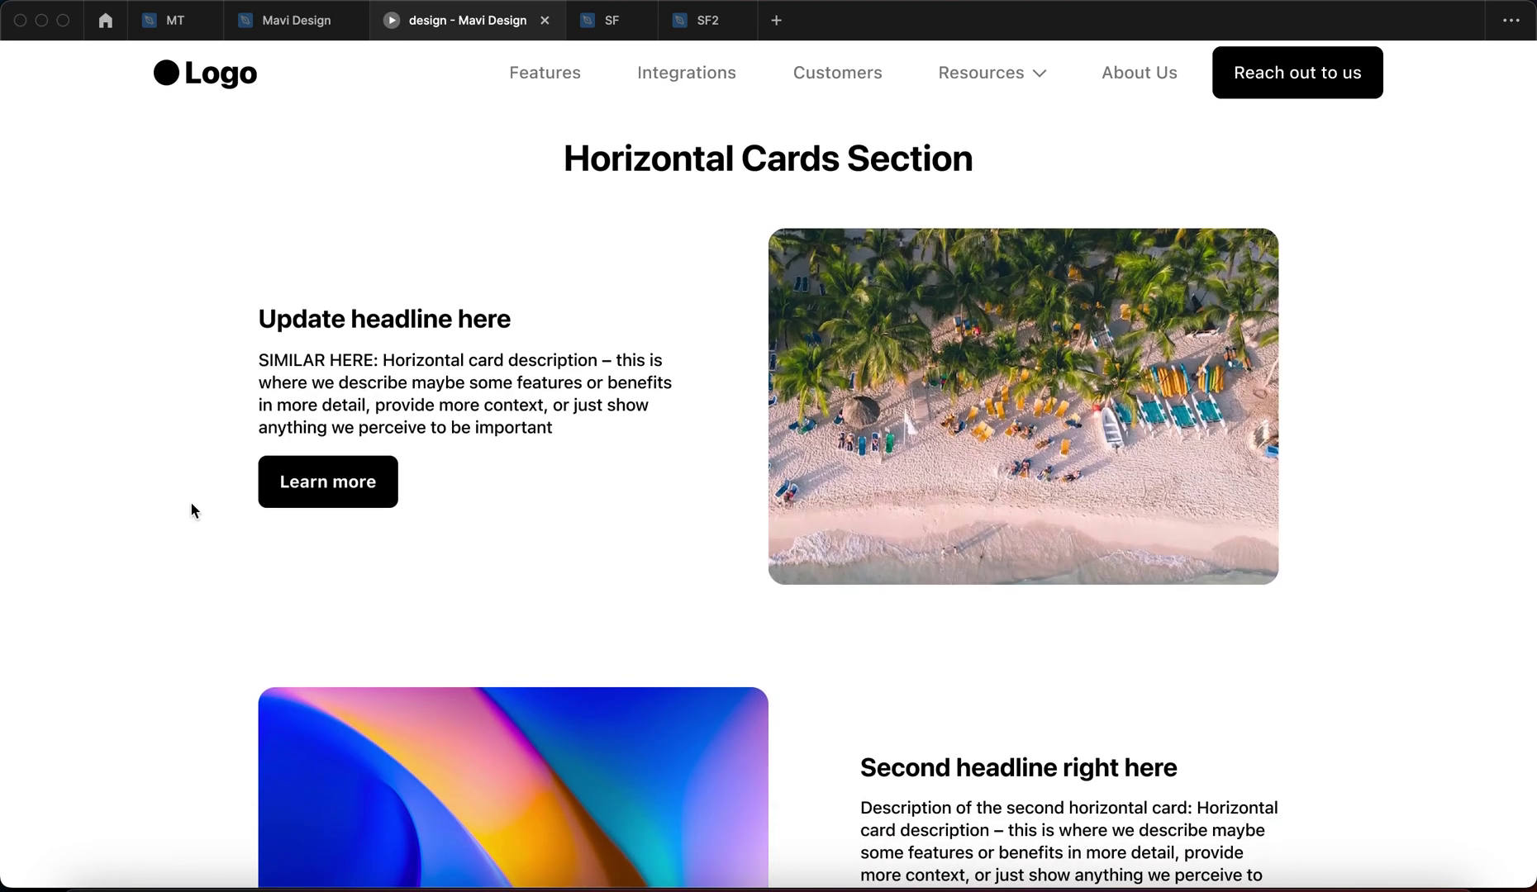
Step: Return to the design file and delete the blue "change" button instance beside the button component set
click(285, 20)
click(1307, 117)
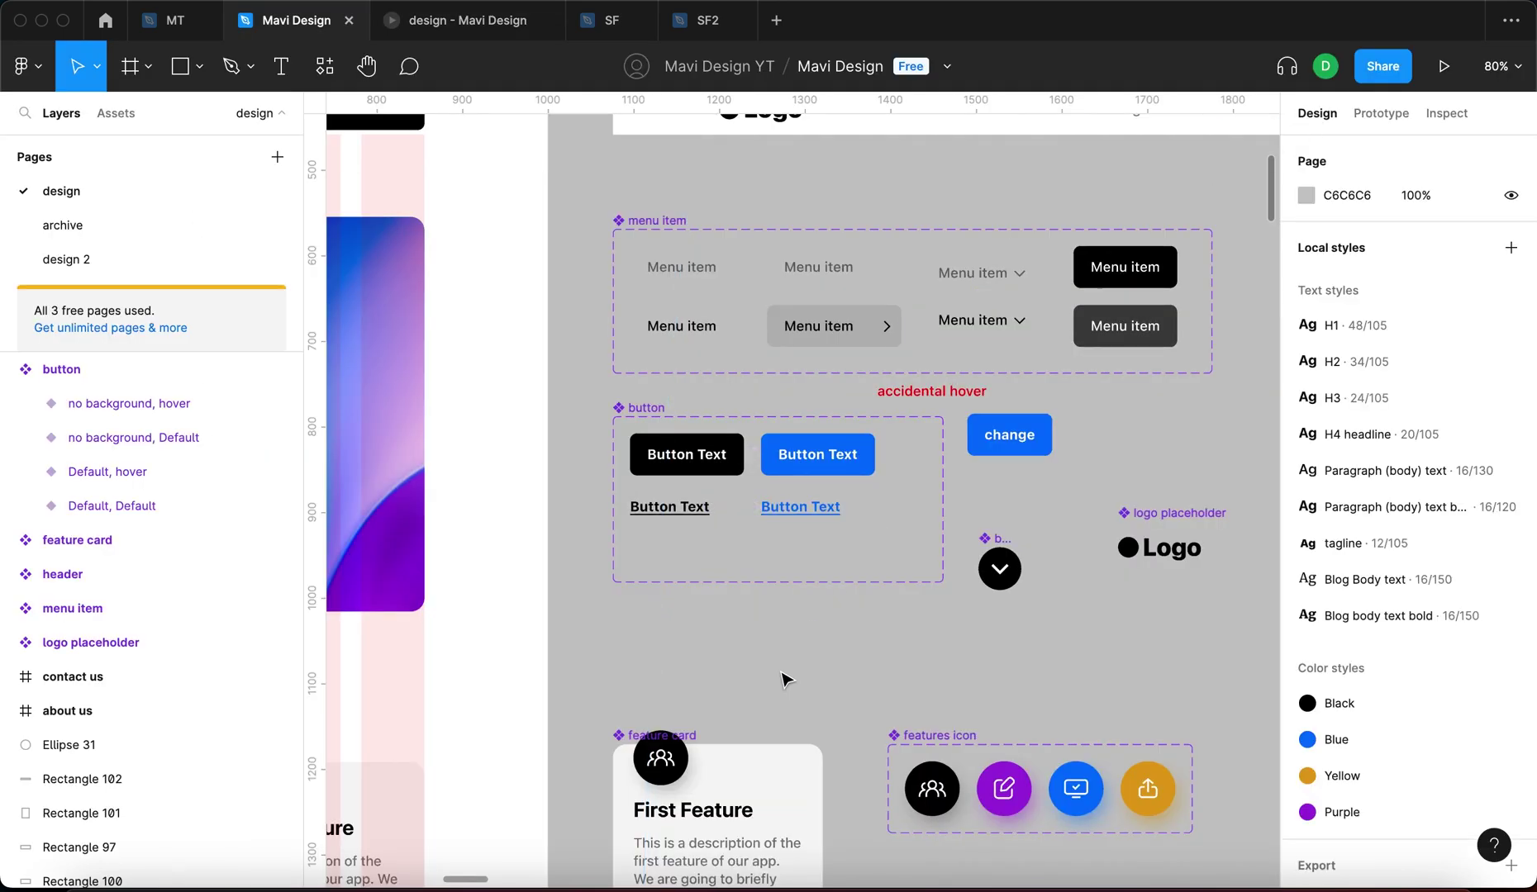
scroll(801, 632, up, 5)
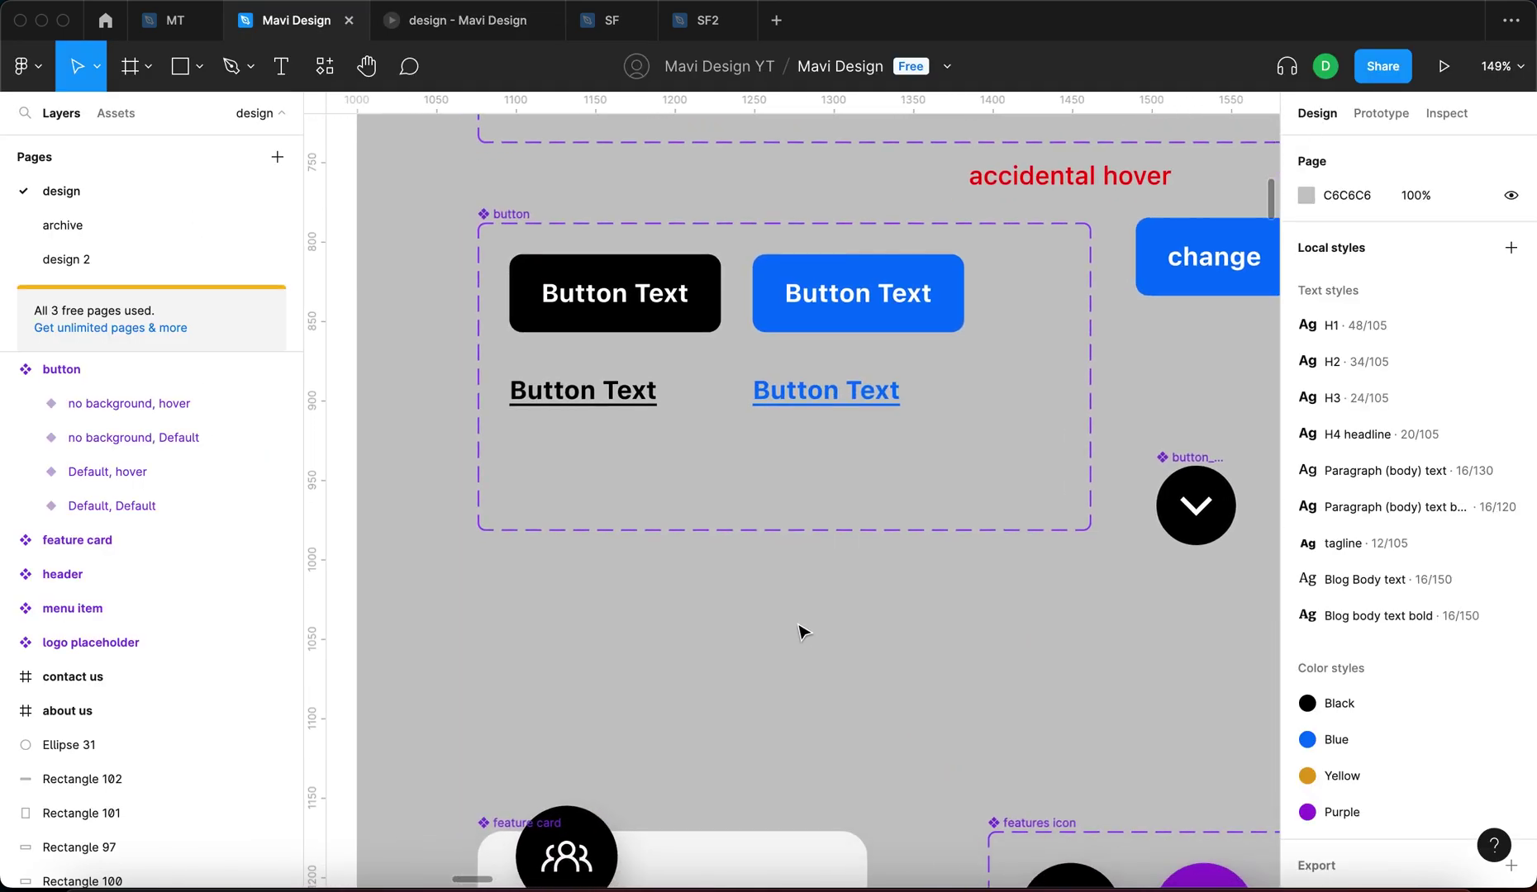
scroll(802, 632, down, 5)
scroll(856, 637, down, 10)
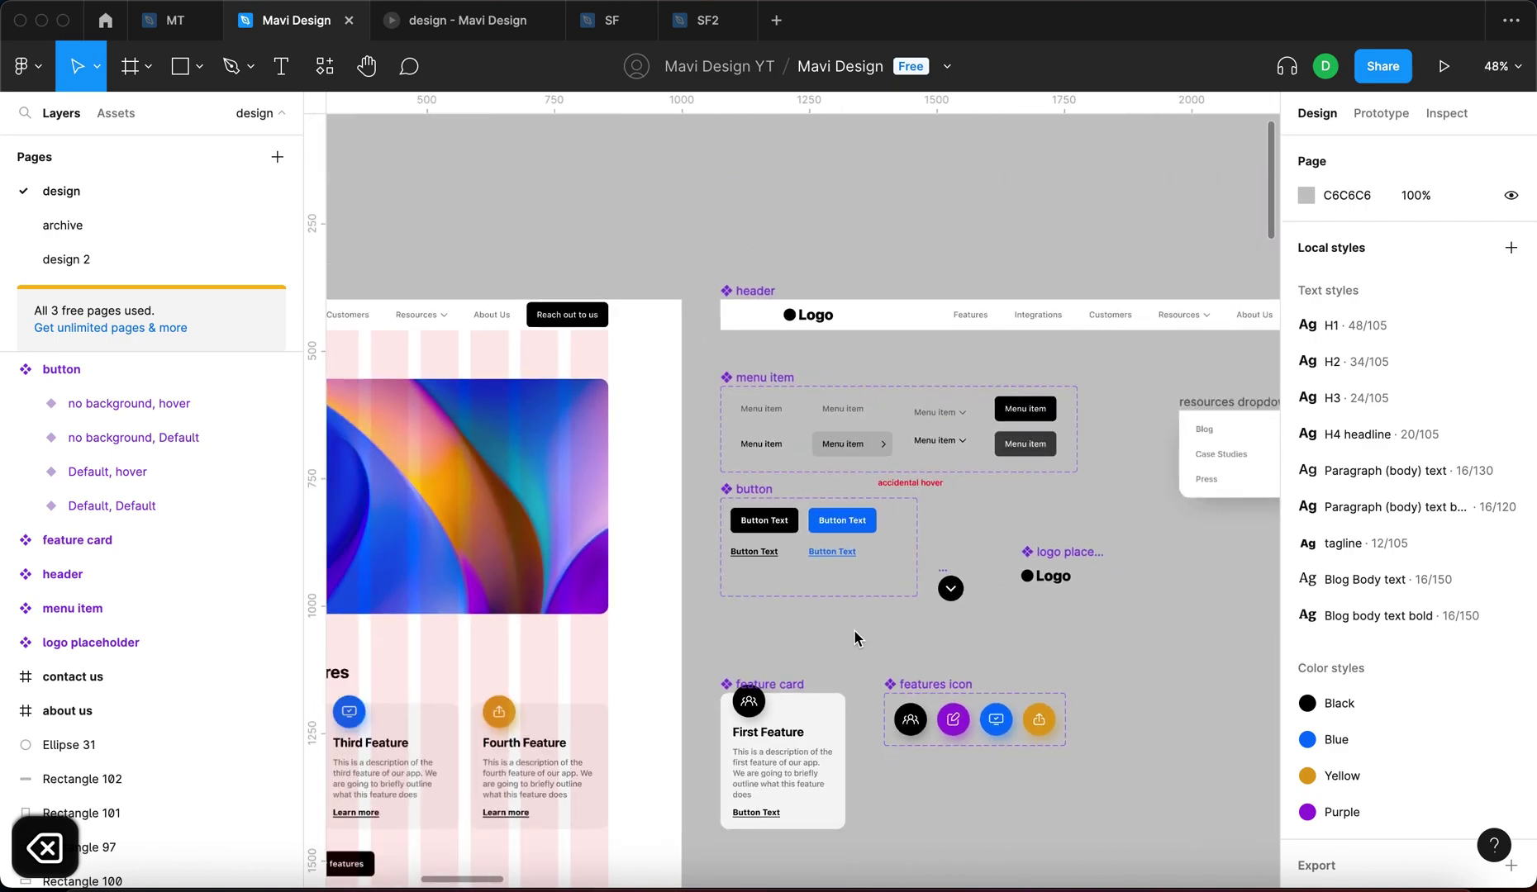
scroll(855, 637, down, 1)
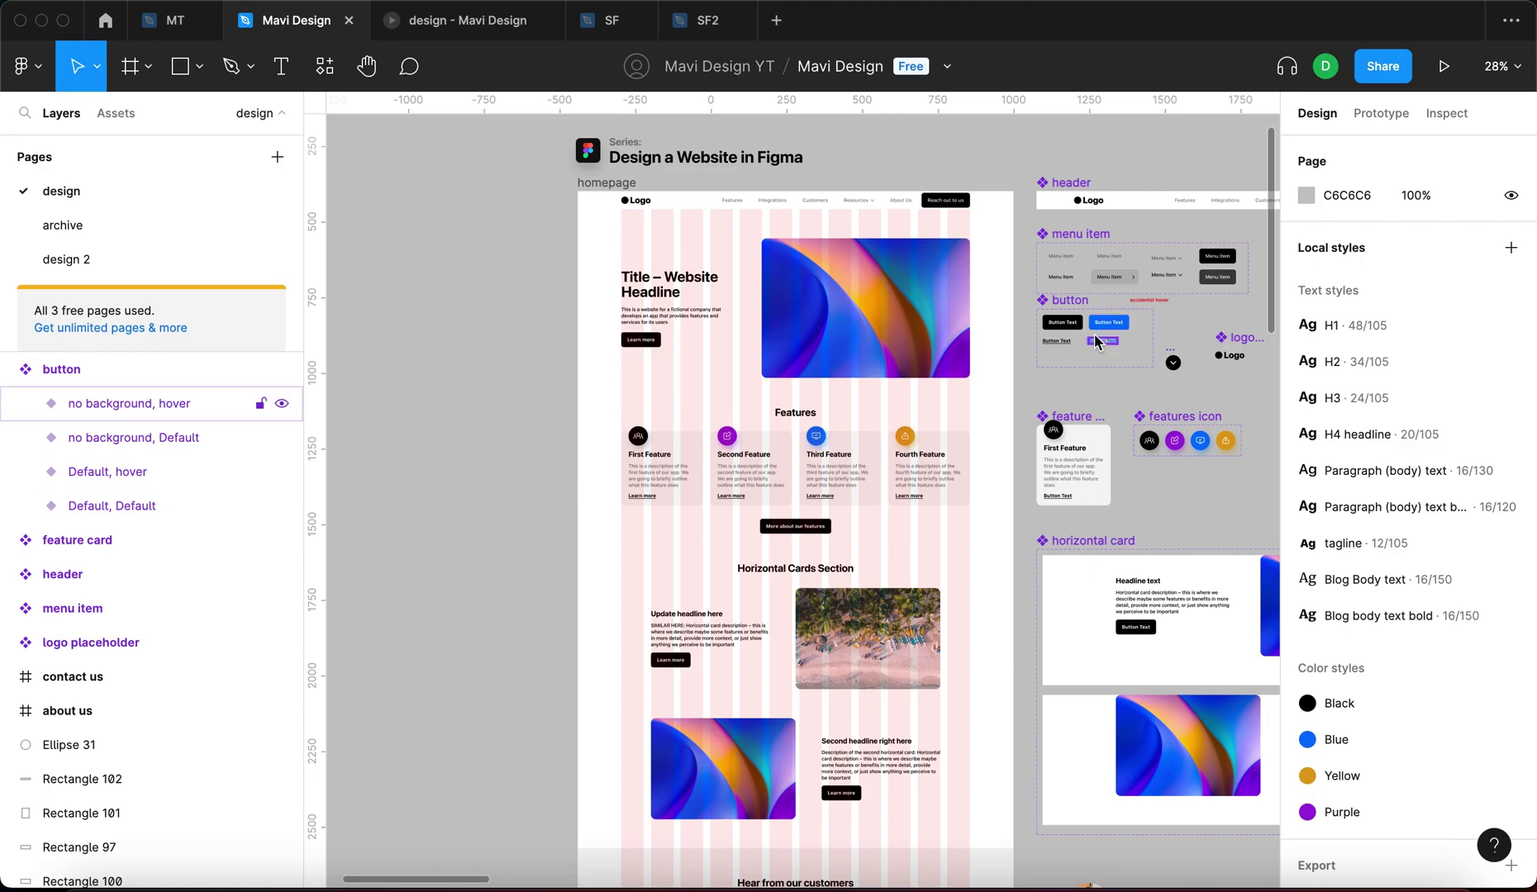
Step: Look over the page designs and components spread across the canvas, from the homepage to the features, blog and integrations pages
scroll(1095, 337, right, 3)
scroll(1095, 337, down, 2)
click(1023, 356)
scroll(1024, 356, down, 4)
click(1101, 358)
scroll(632, 203, right, 3)
scroll(634, 206, down, 1)
scroll(878, 621, right, 7)
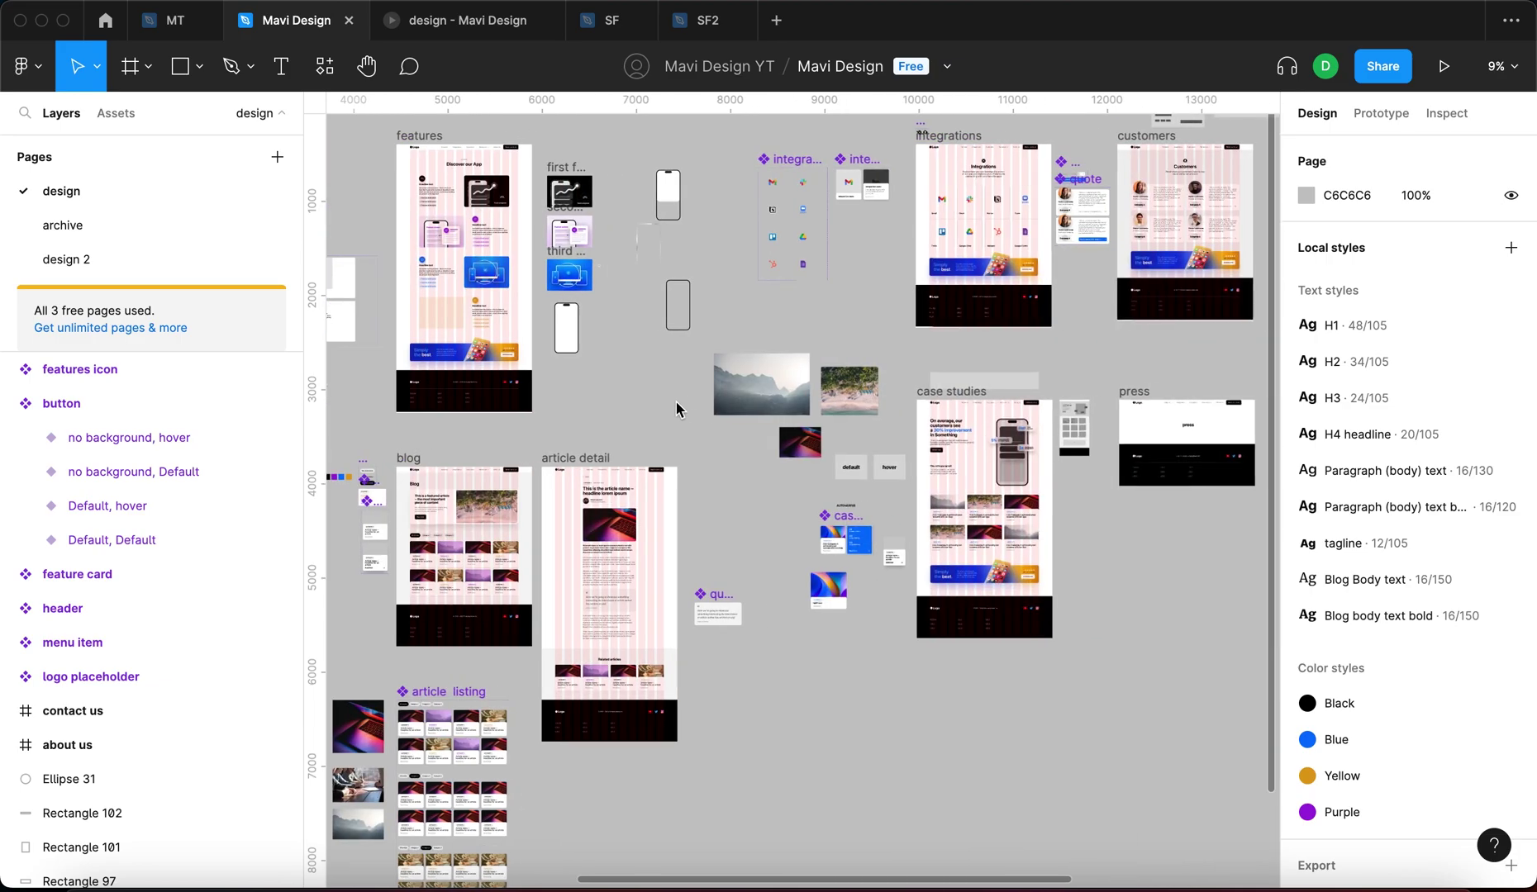
Step: Move the resources dropdown frame slightly up so it sits level with the menu item component set
scroll(676, 408, left, 6)
scroll(609, 279, up, 5)
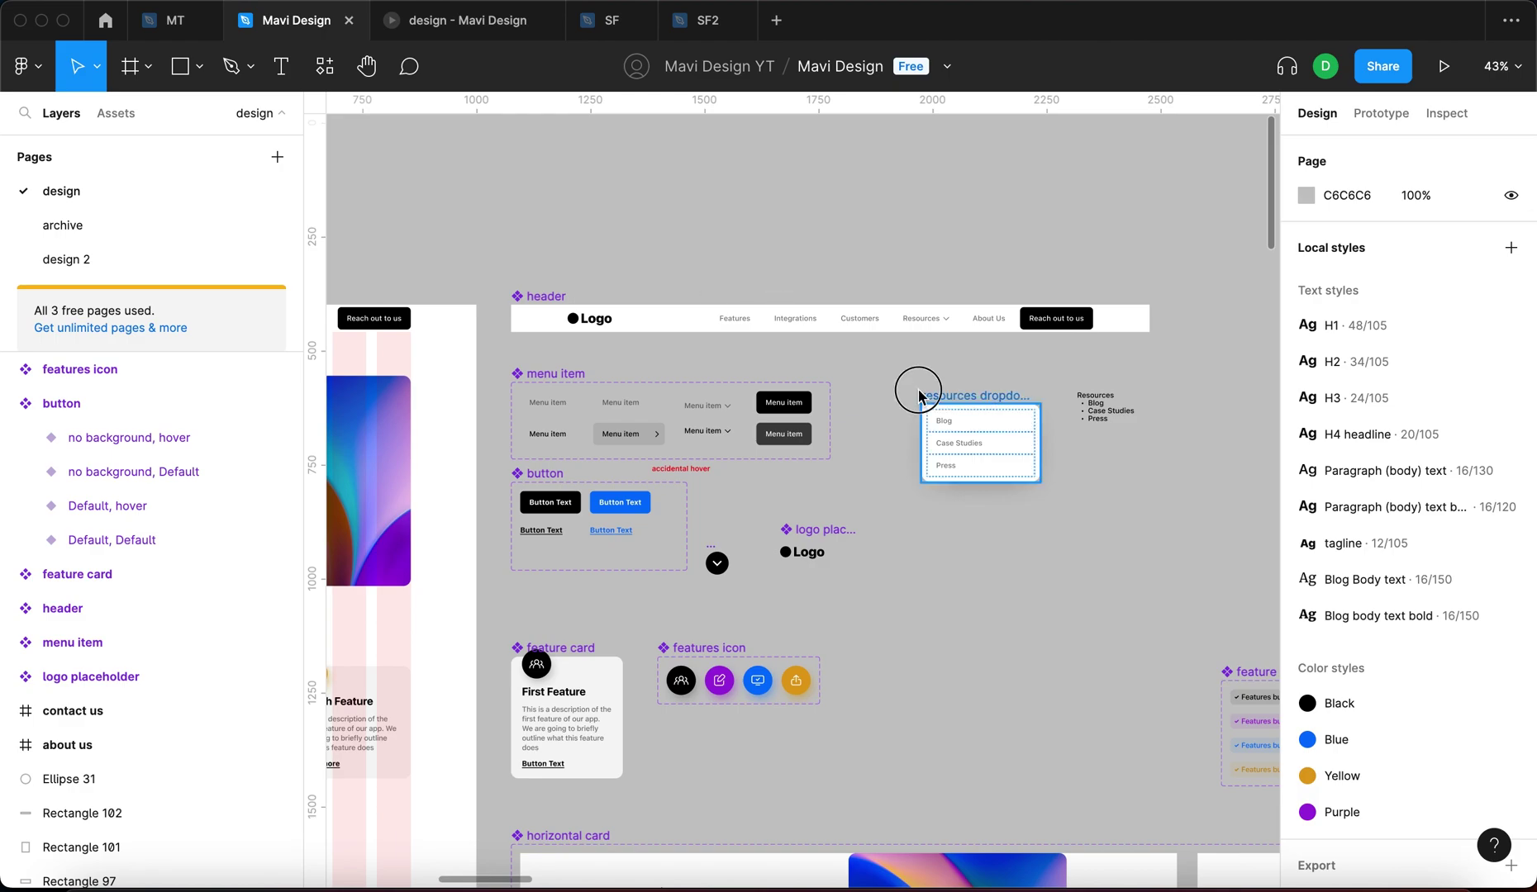
drag(916, 388, 907, 367)
click(1001, 536)
Step: Examine the prototype connections between the collapsed and expanded variants of the accordion component beside the homepage's FAQ section
scroll(991, 520, down, 4)
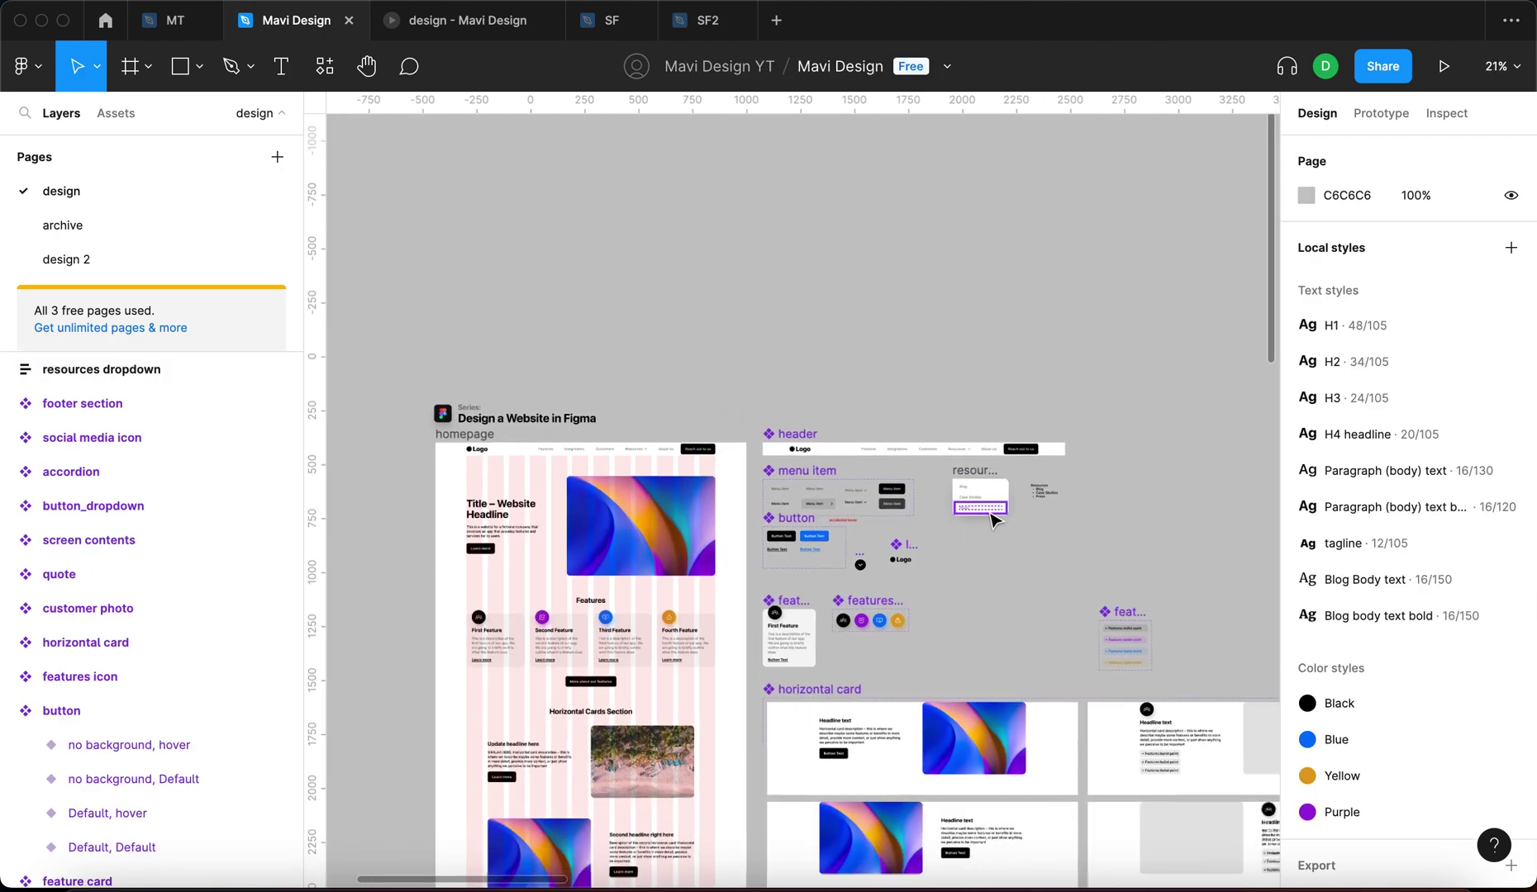
scroll(947, 564, down, 5)
scroll(948, 564, down, 1)
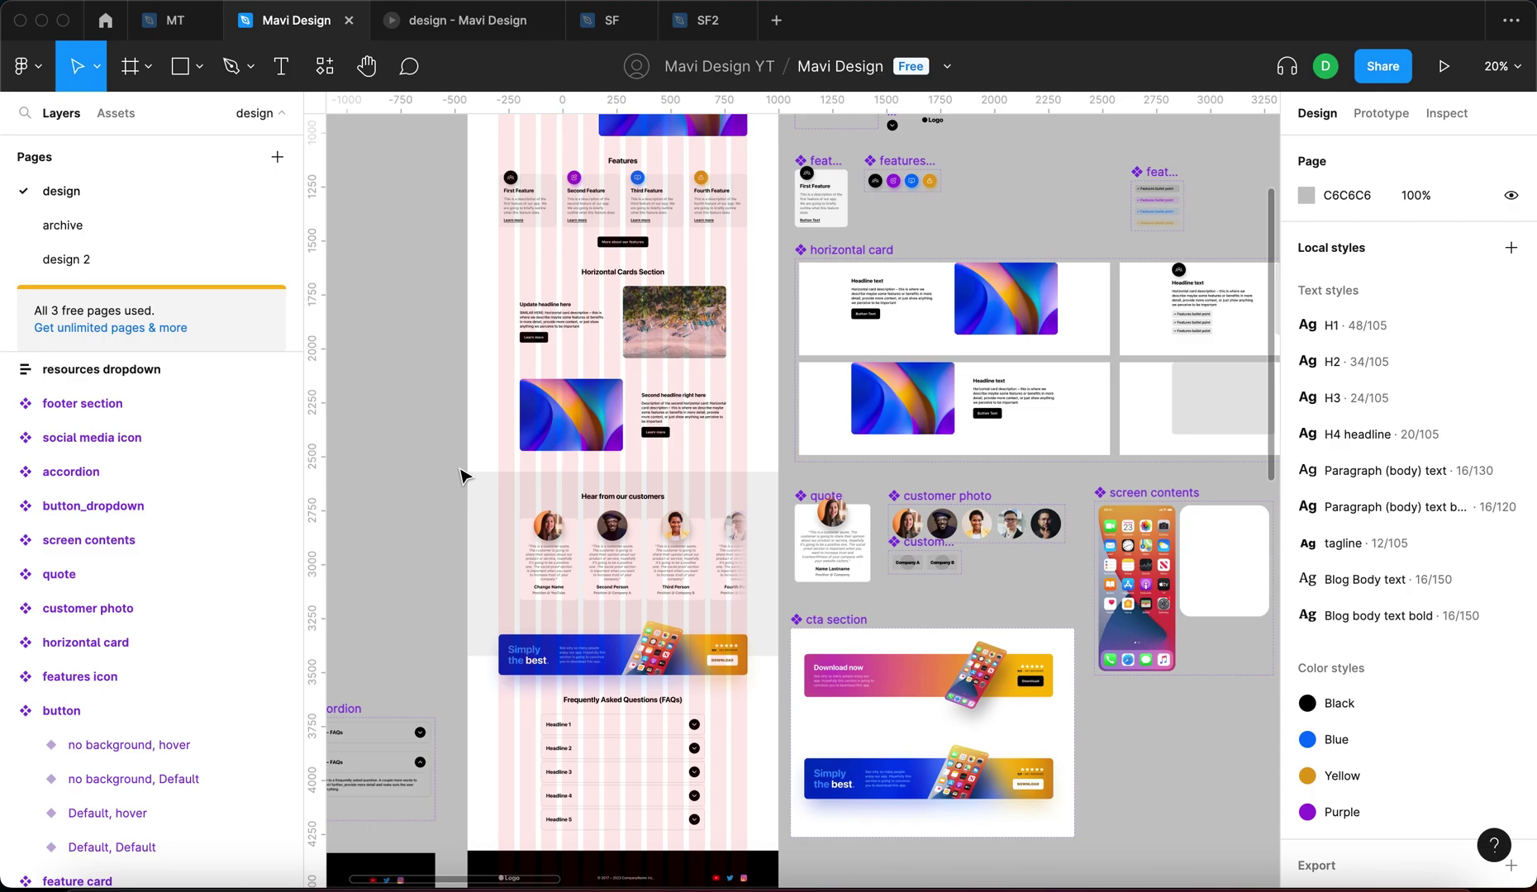
scroll(461, 475, down, 1)
scroll(505, 407, up, 5)
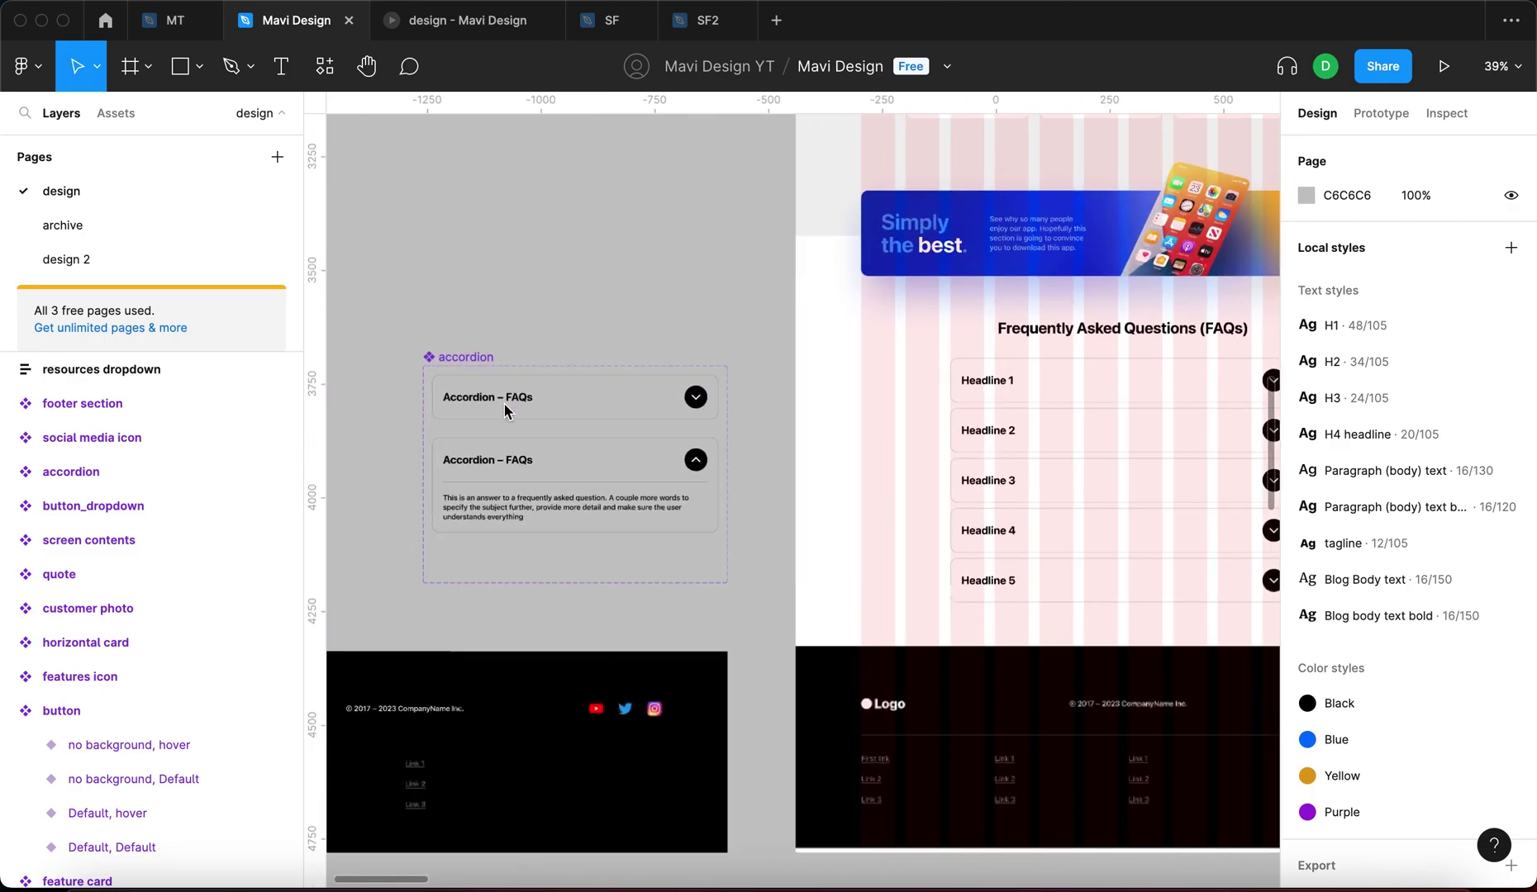
click(440, 354)
click(1381, 113)
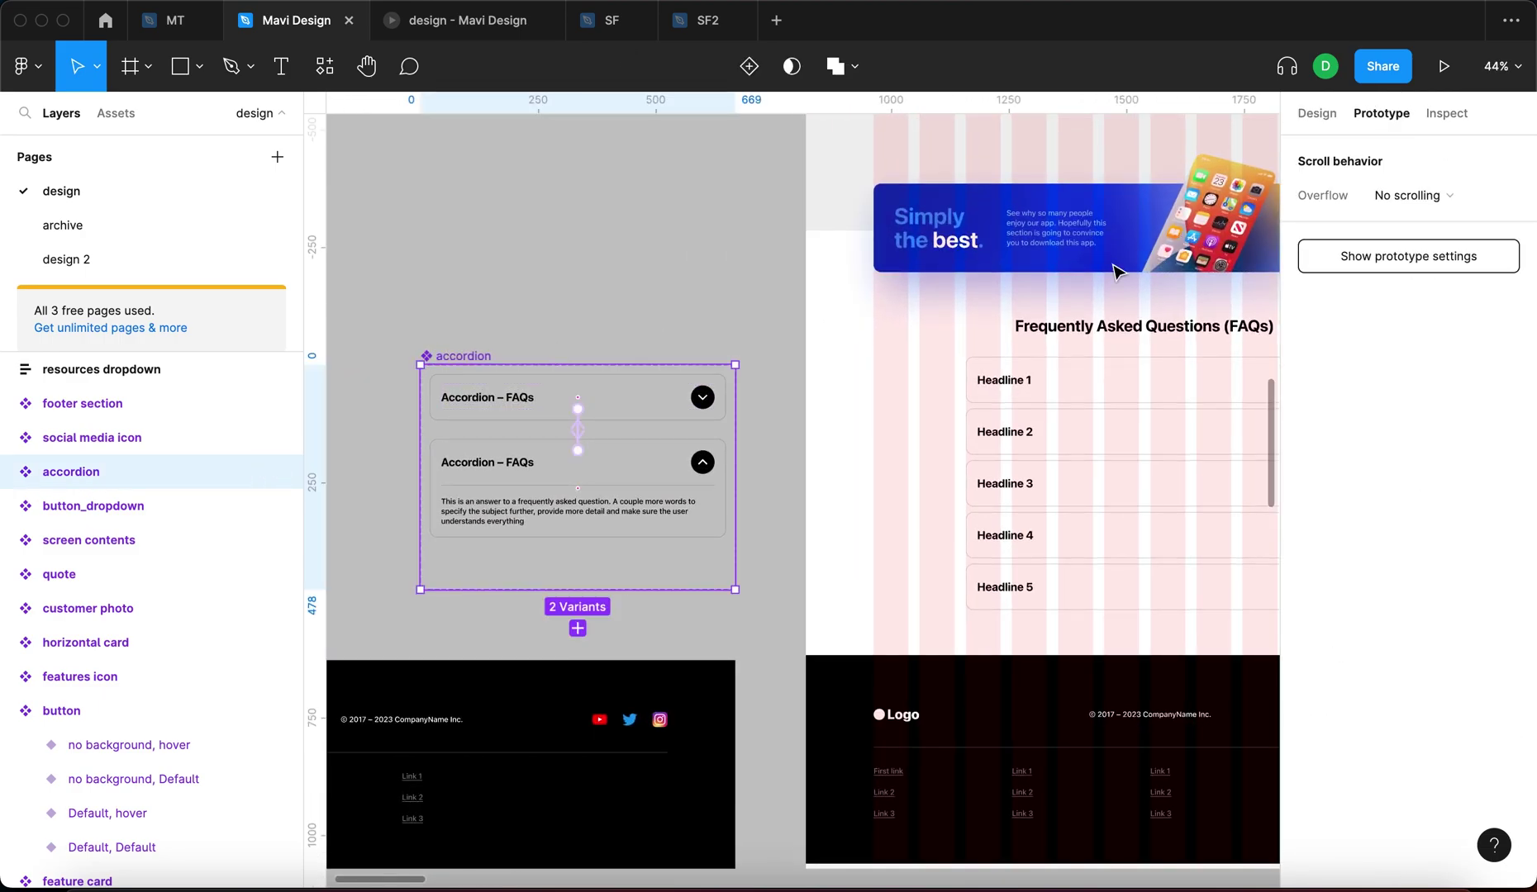
scroll(529, 418, up, 5)
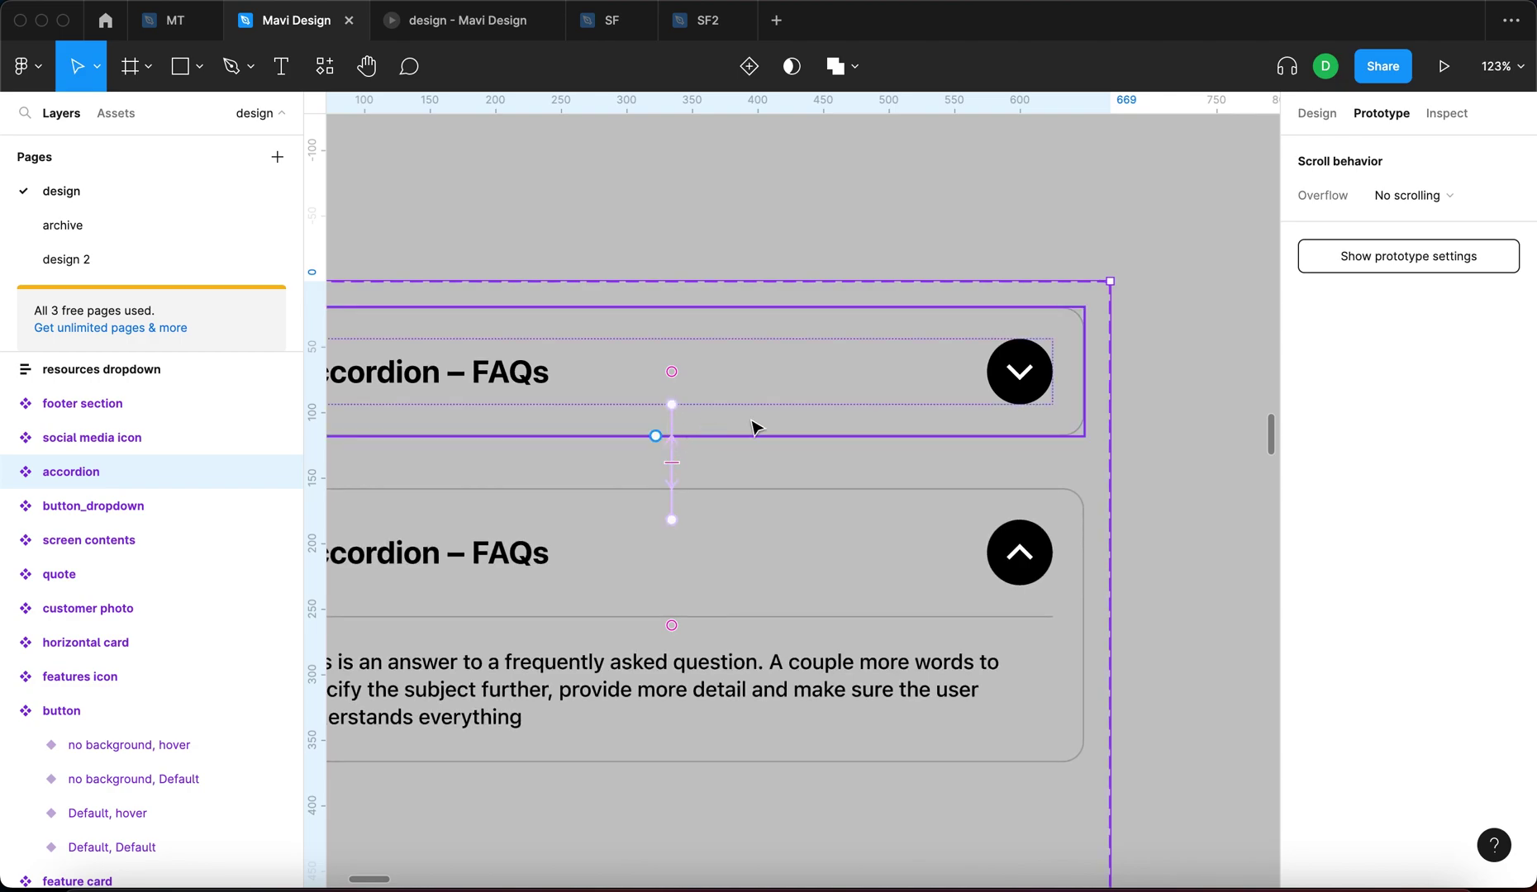
scroll(811, 426, down, 3)
click(830, 408)
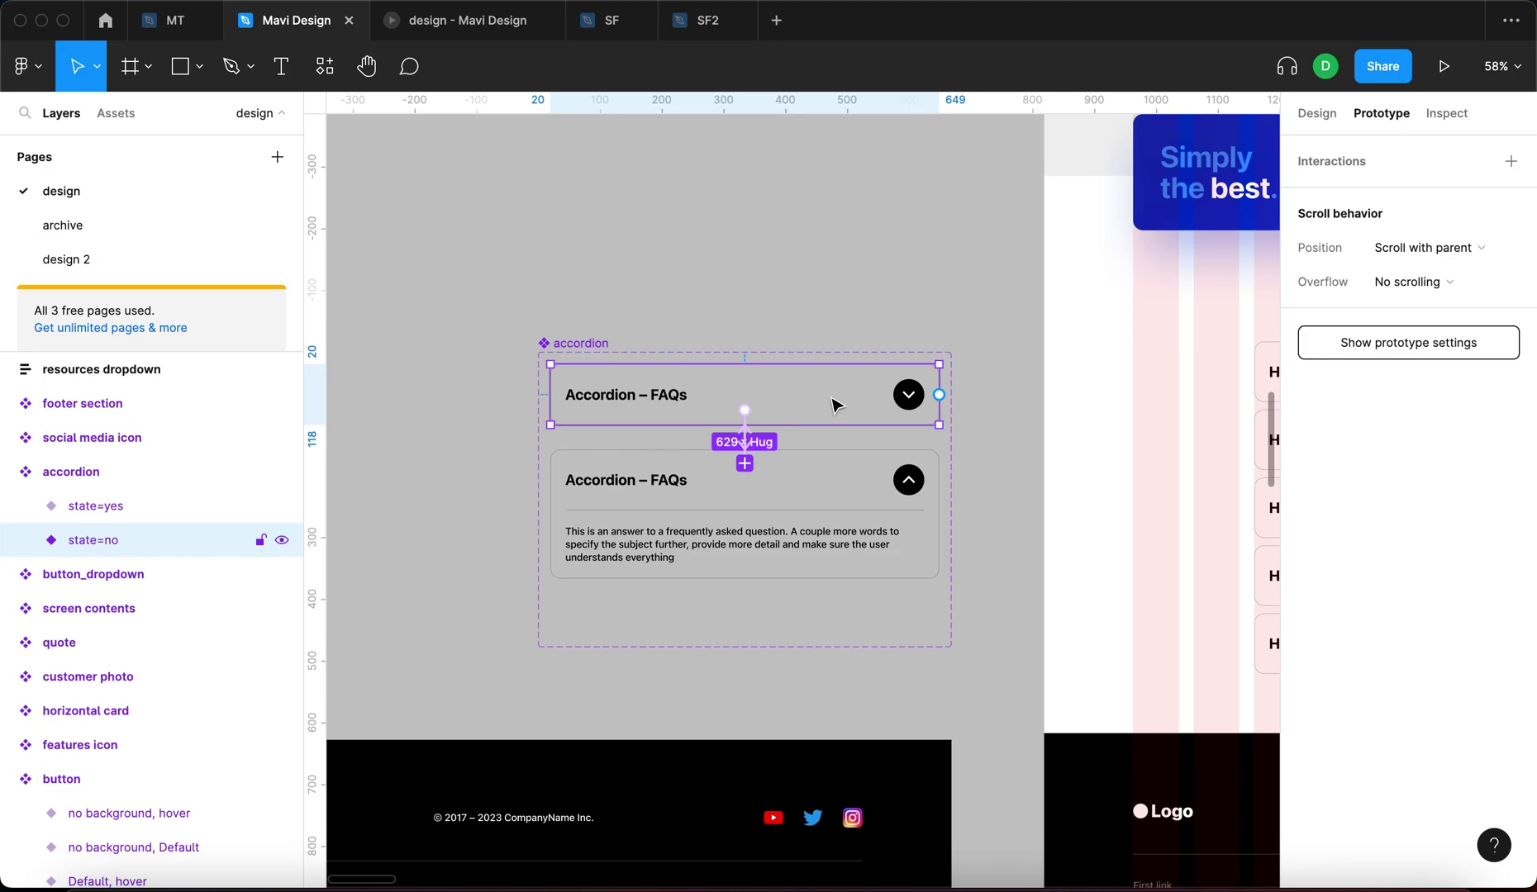
click(857, 569)
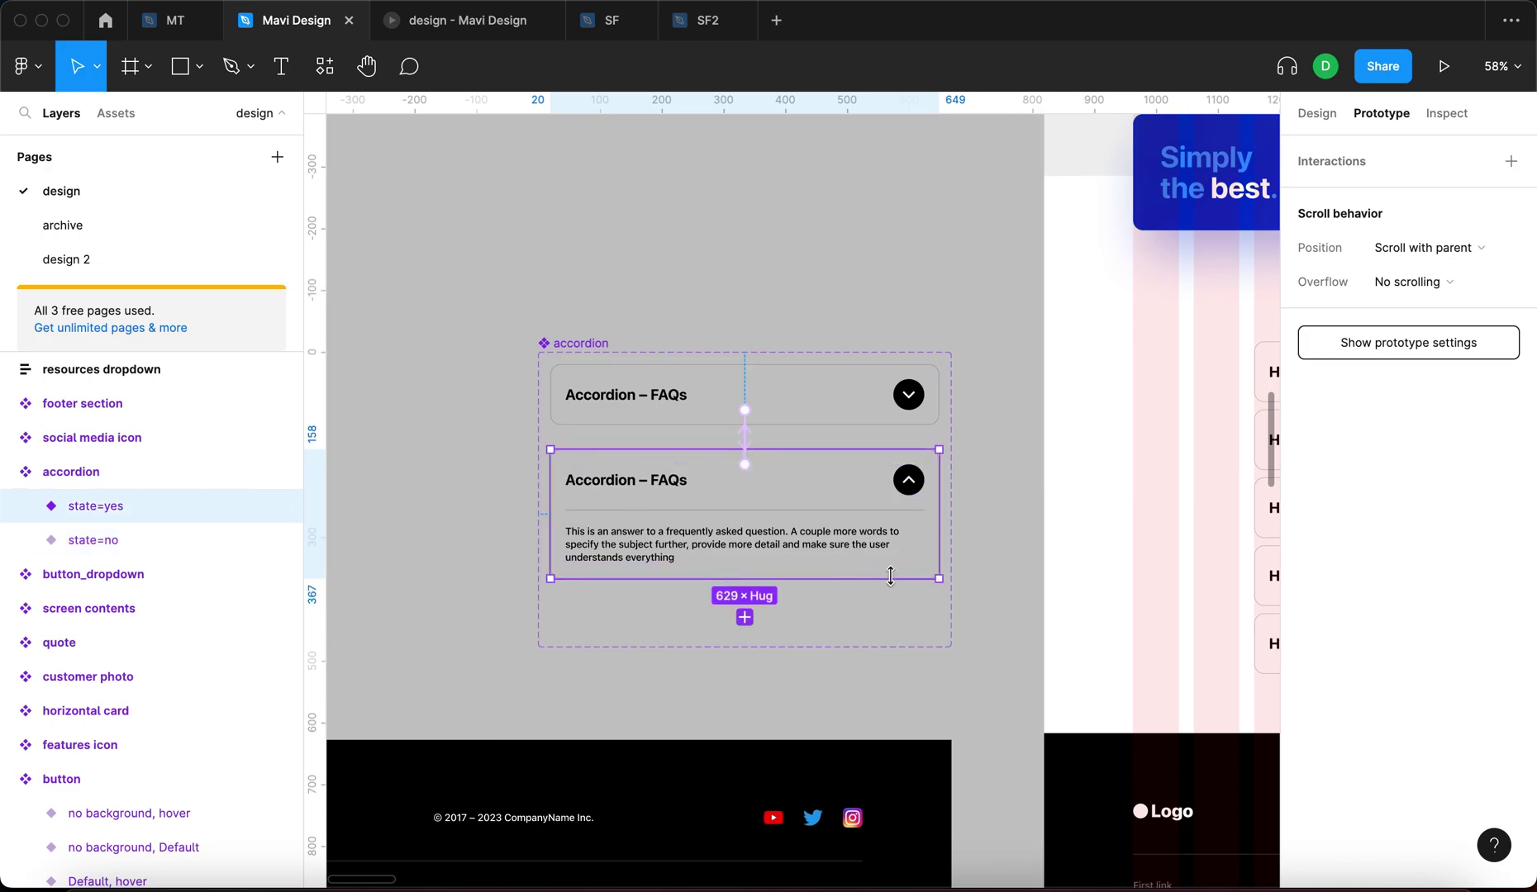
click(873, 246)
Step: Switch to the prototype preview and test expanding and collapsing the items in the Frequently Asked Questions section
click(446, 20)
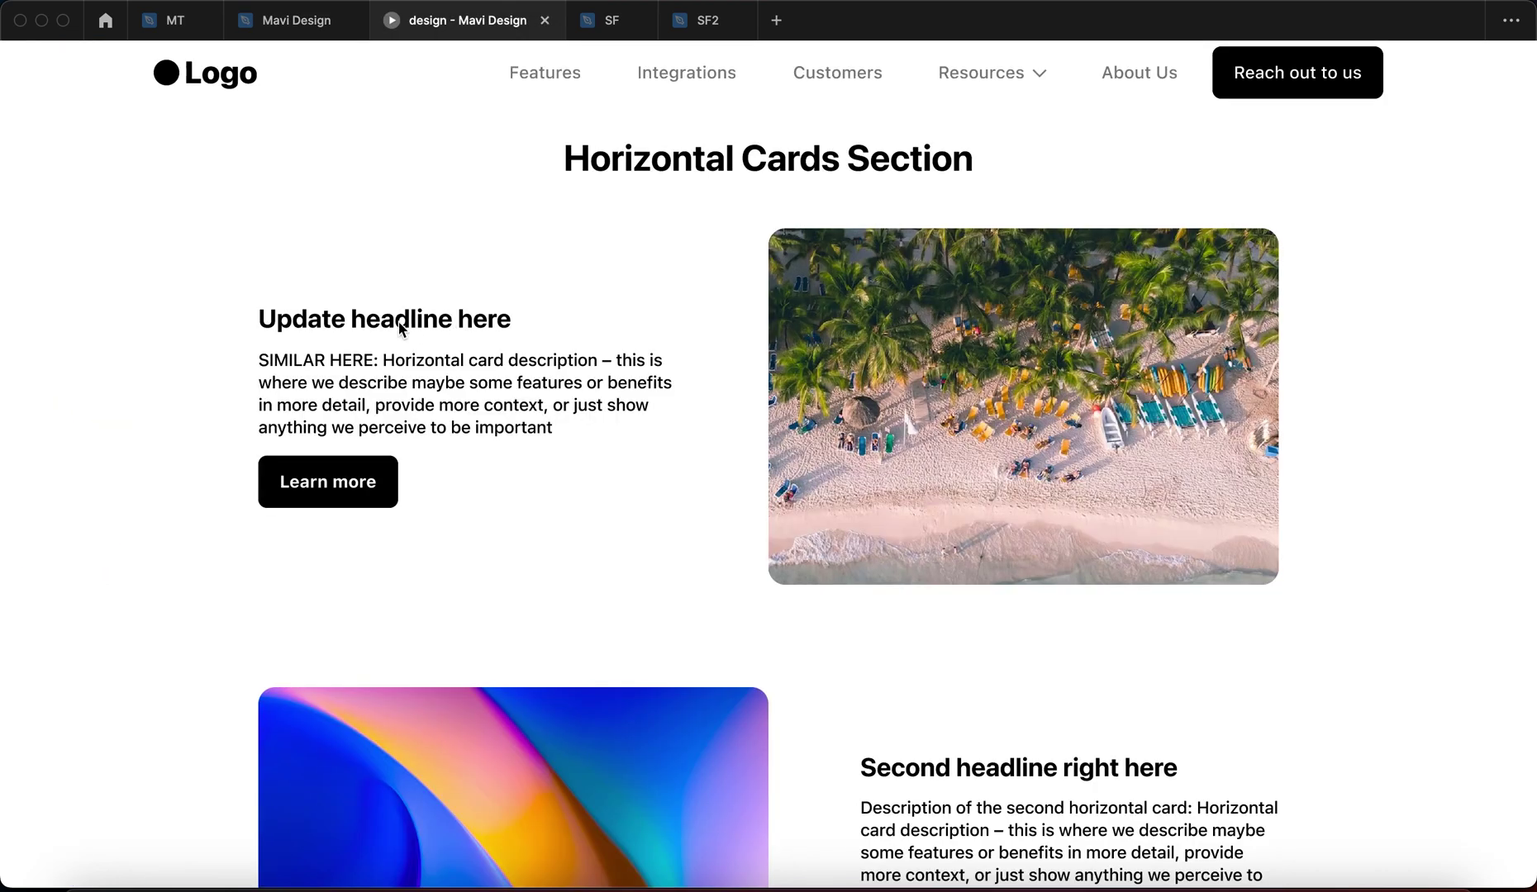
scroll(245, 596, down, 15)
scroll(243, 599, up, 8)
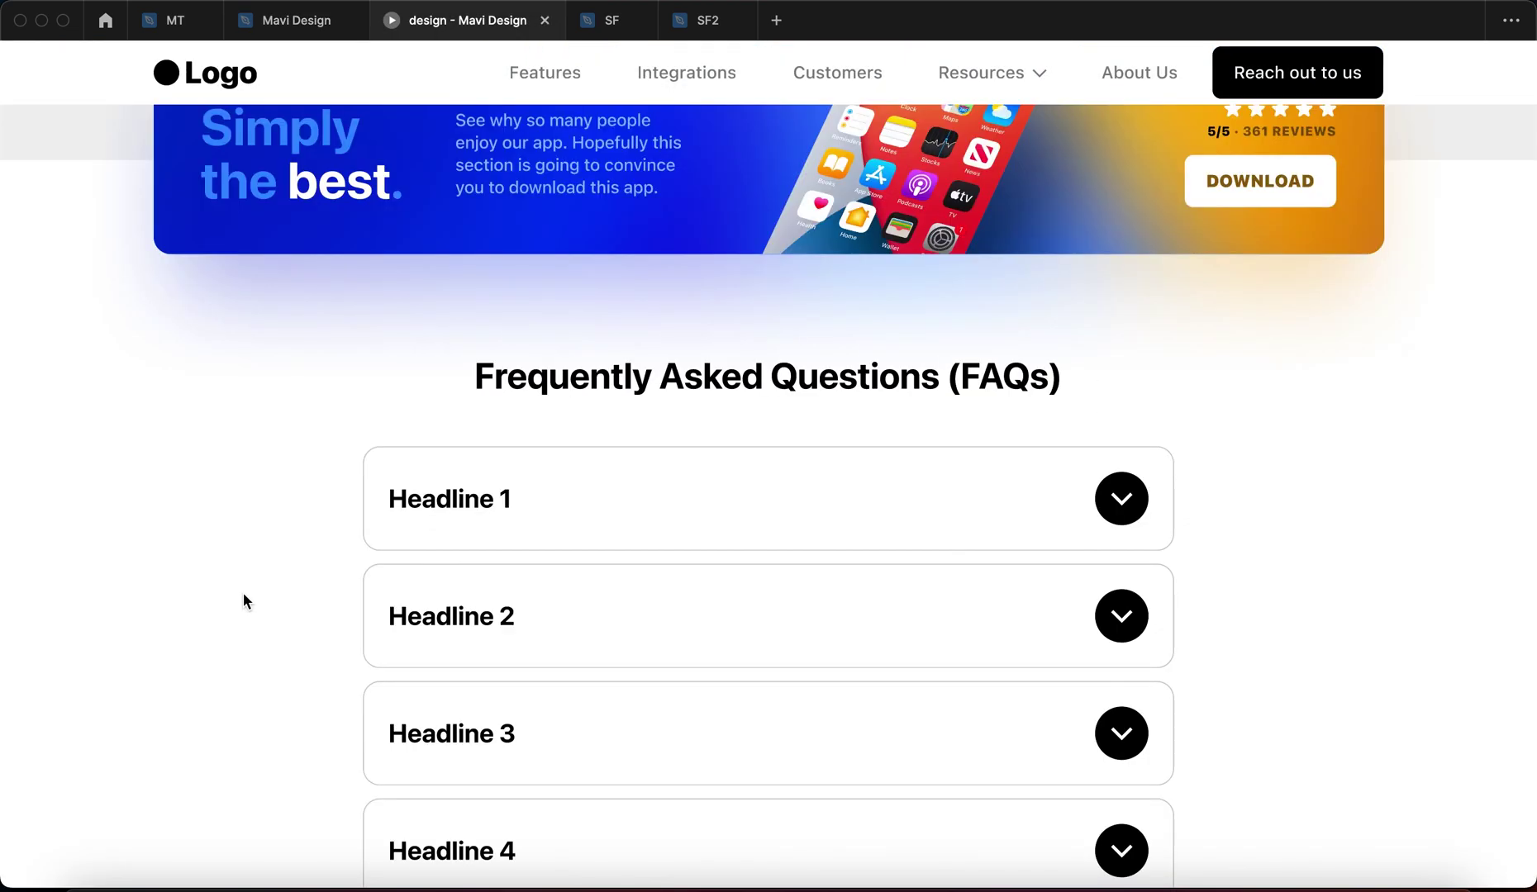
click(427, 507)
click(902, 507)
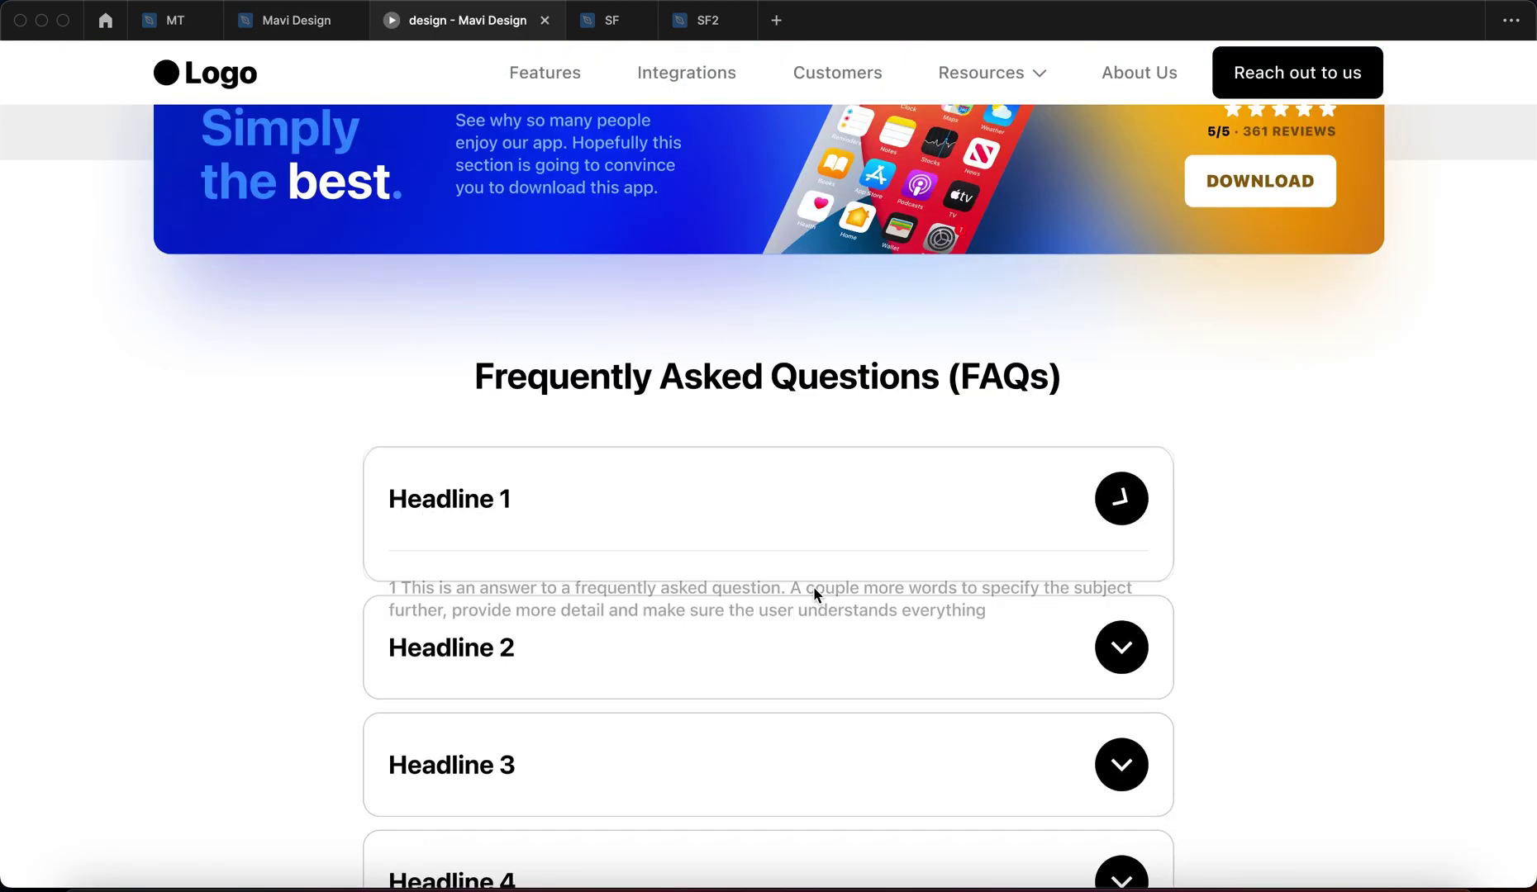
click(796, 600)
click(781, 621)
scroll(548, 446, up, 5)
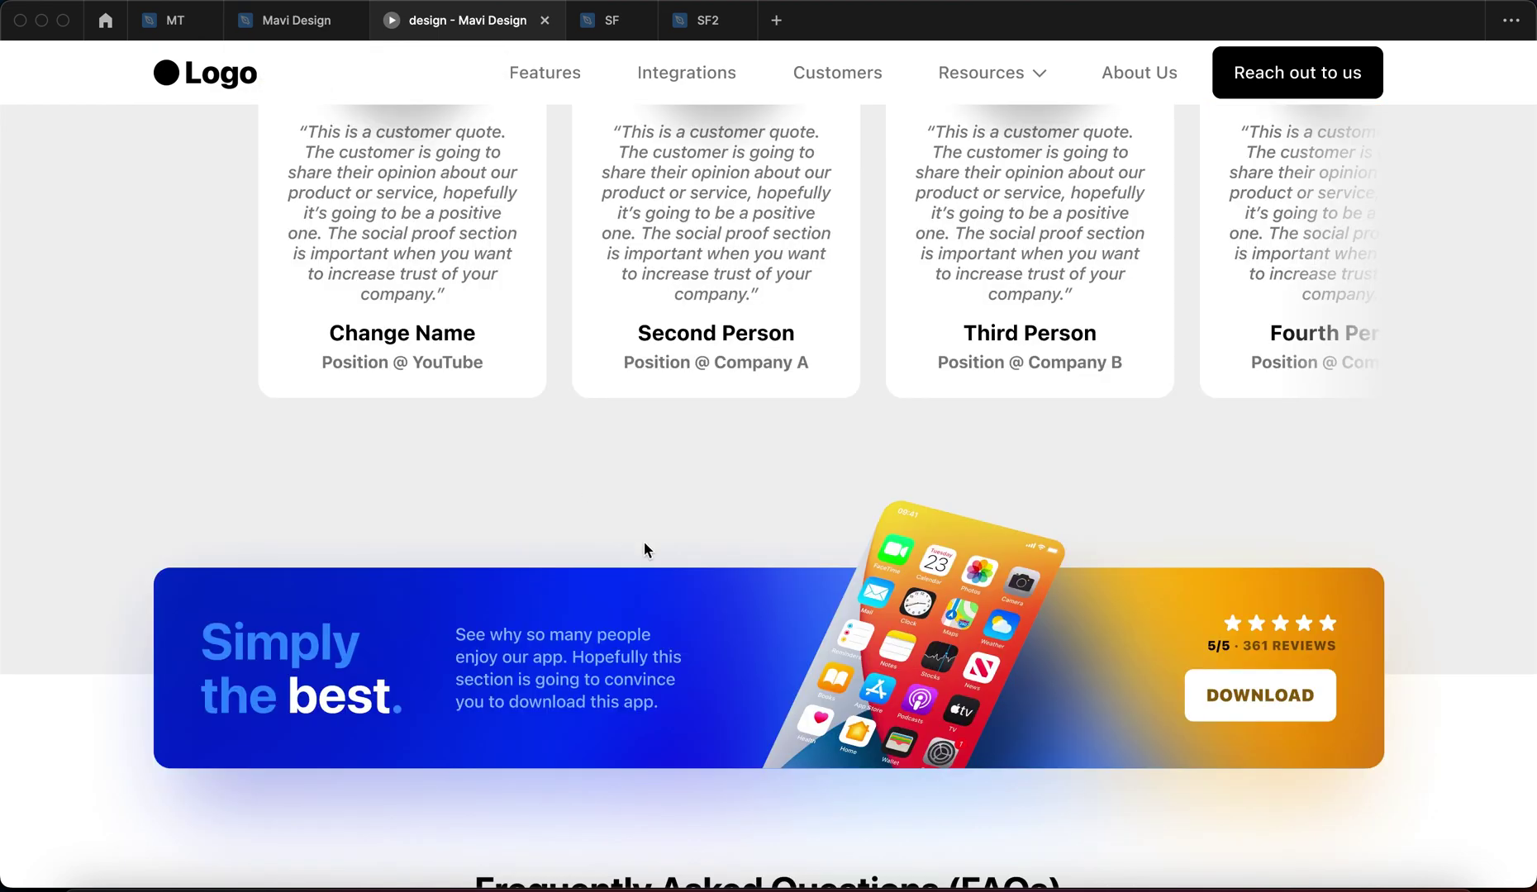
scroll(644, 546, down, 6)
Step: Return to the design file, leave prototype editing for the design properties, and bring the button component set back into view
click(275, 21)
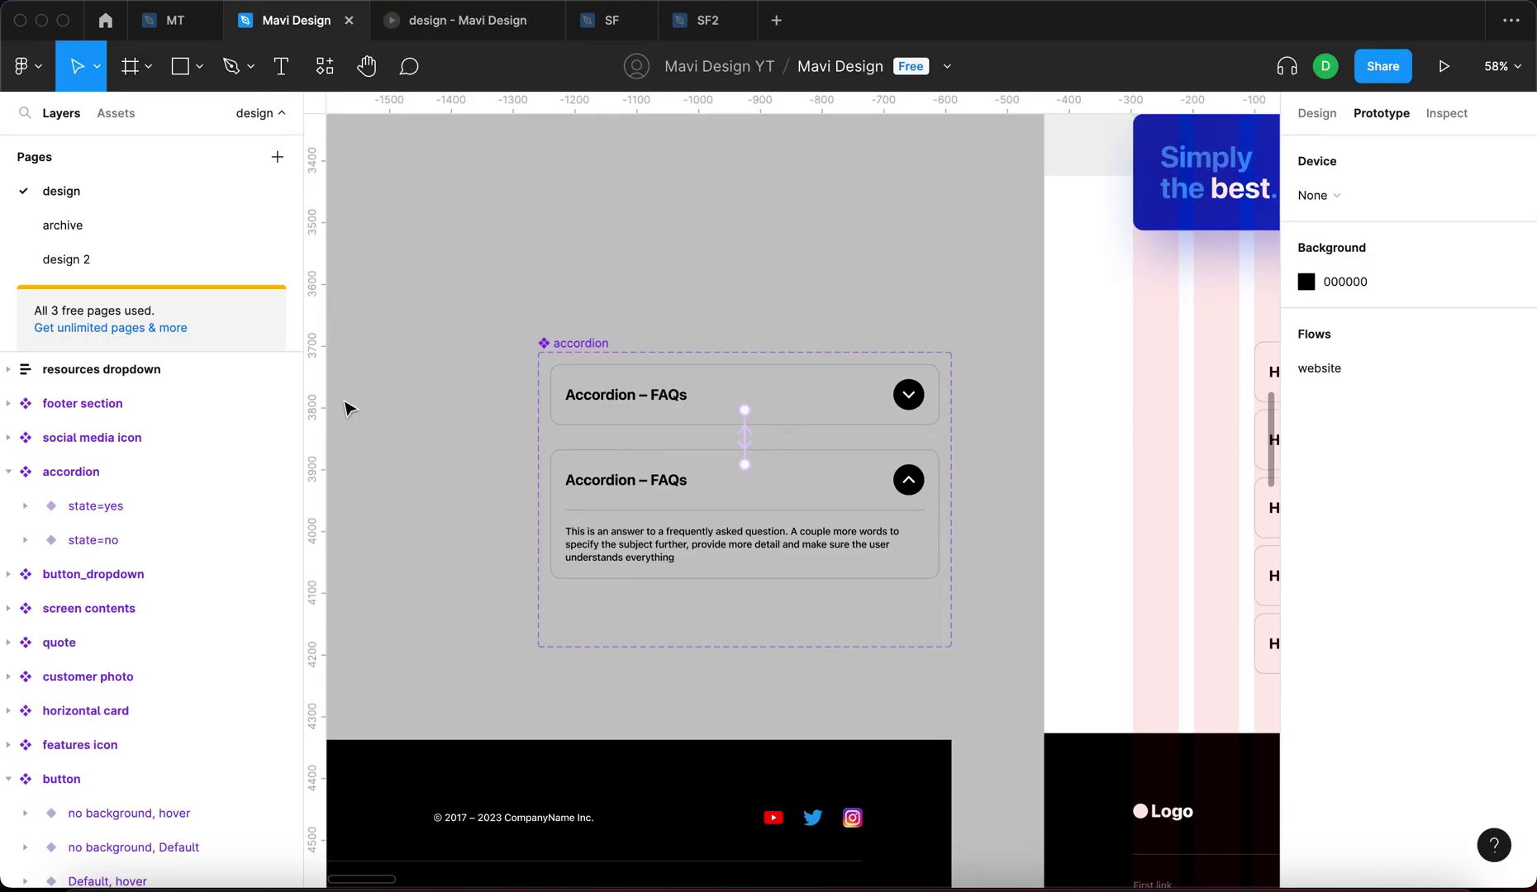
click(1316, 113)
drag(991, 274, 641, 284)
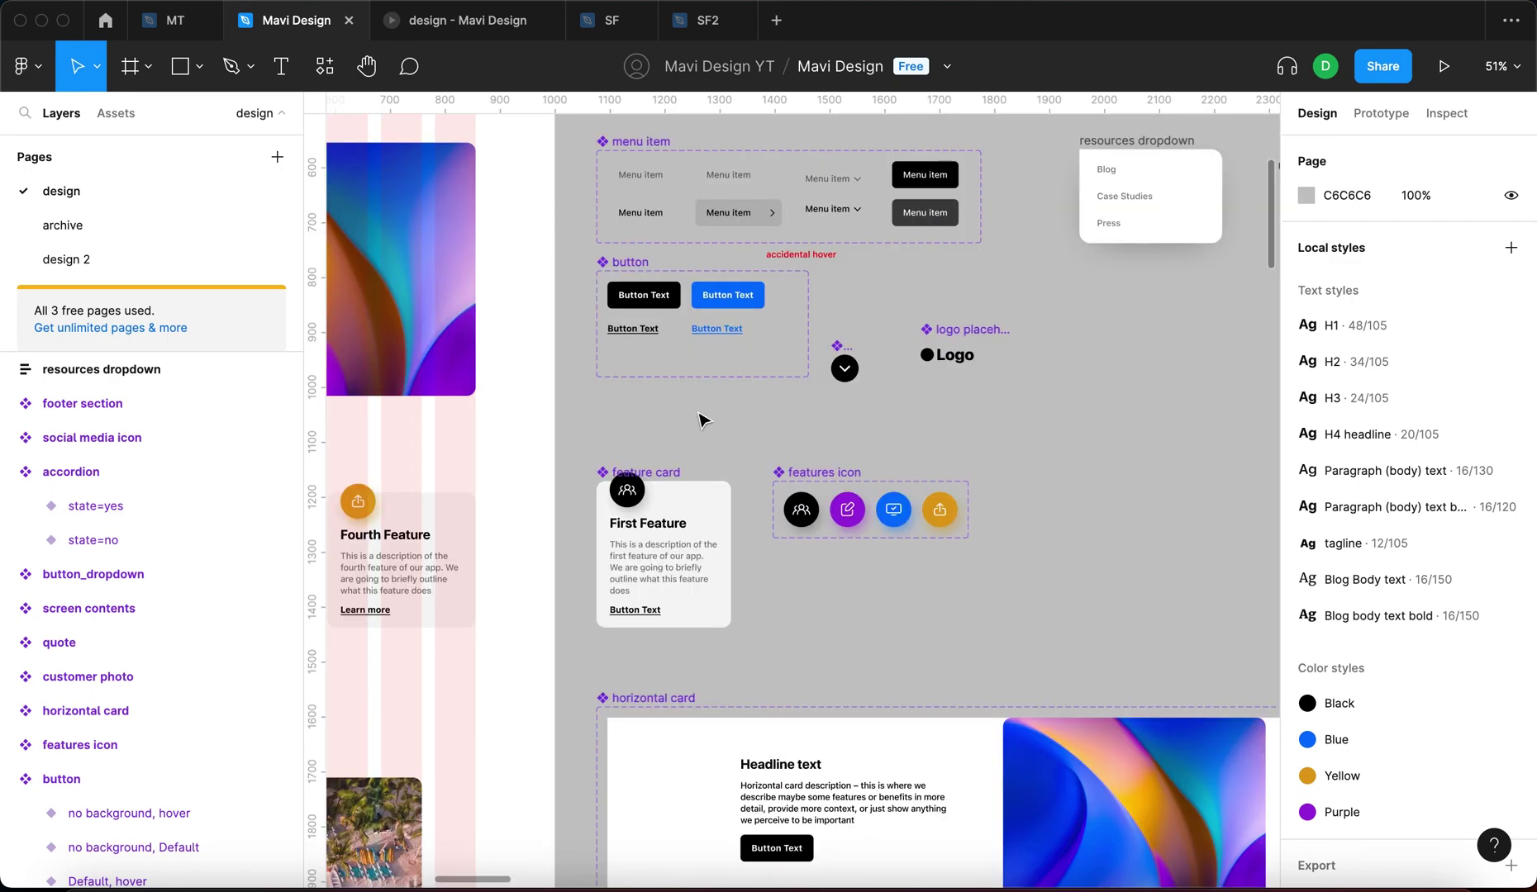
scroll(700, 422, up, 2)
scroll(701, 423, left, 2)
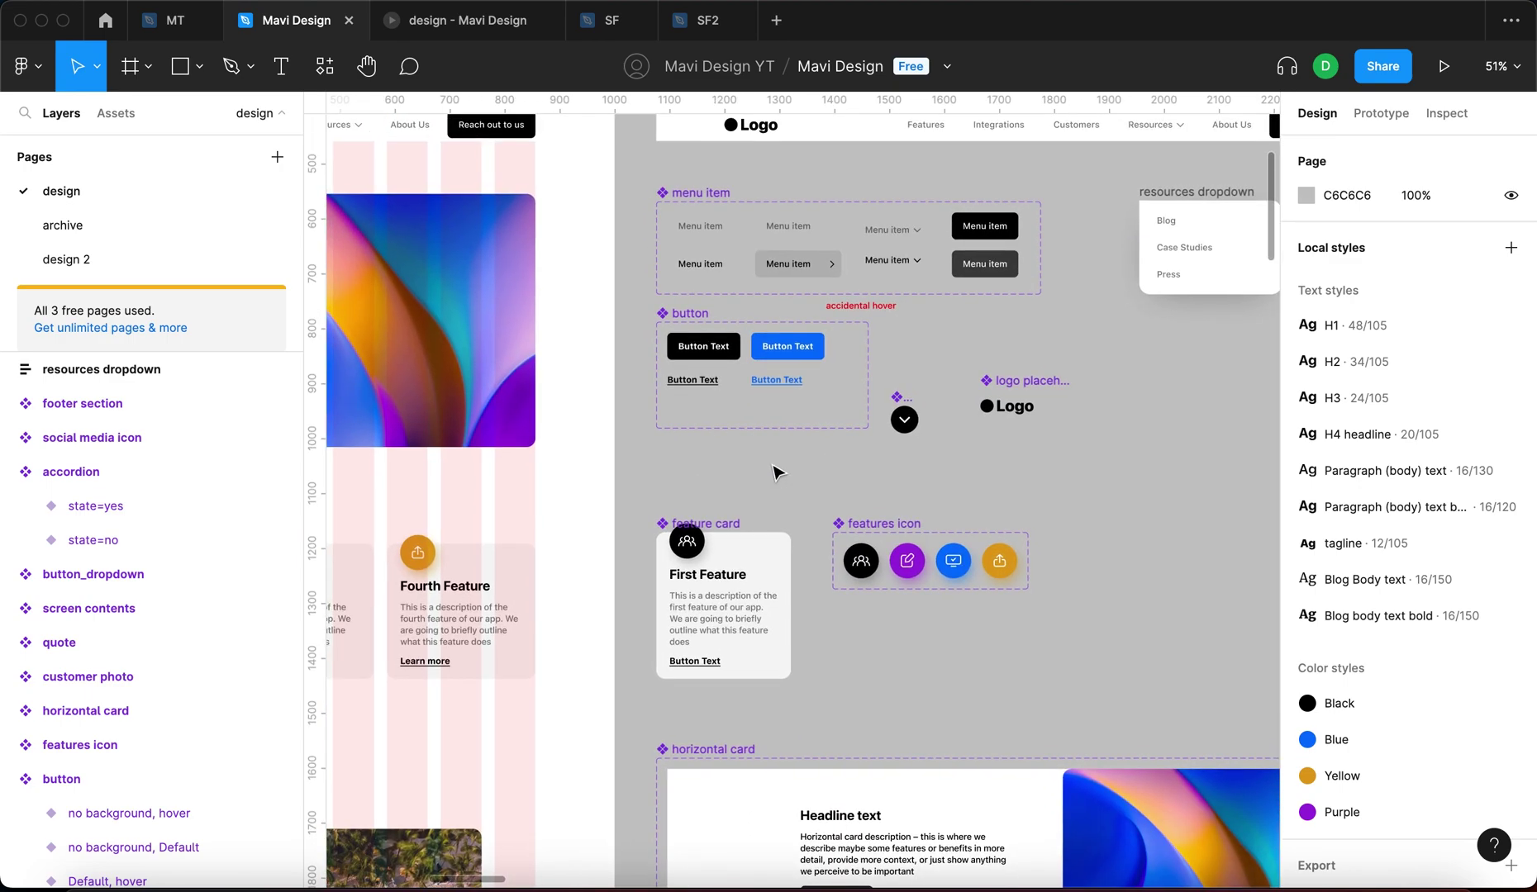